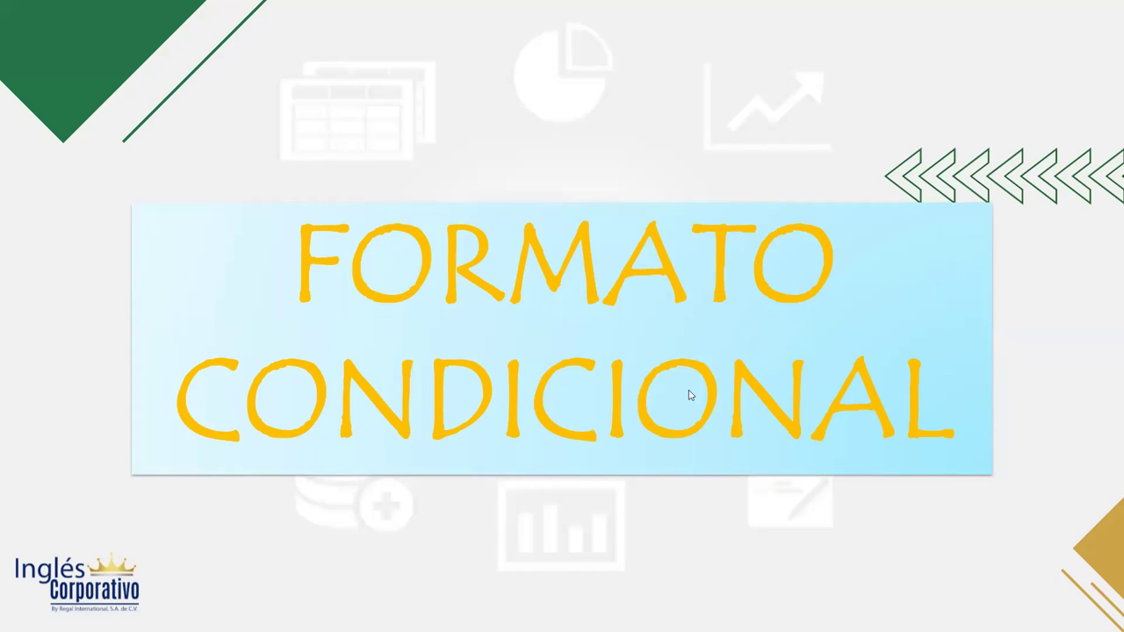
Advance to the slide explaining how conditional formatting makes data patterns and trends visible
click(1033, 373)
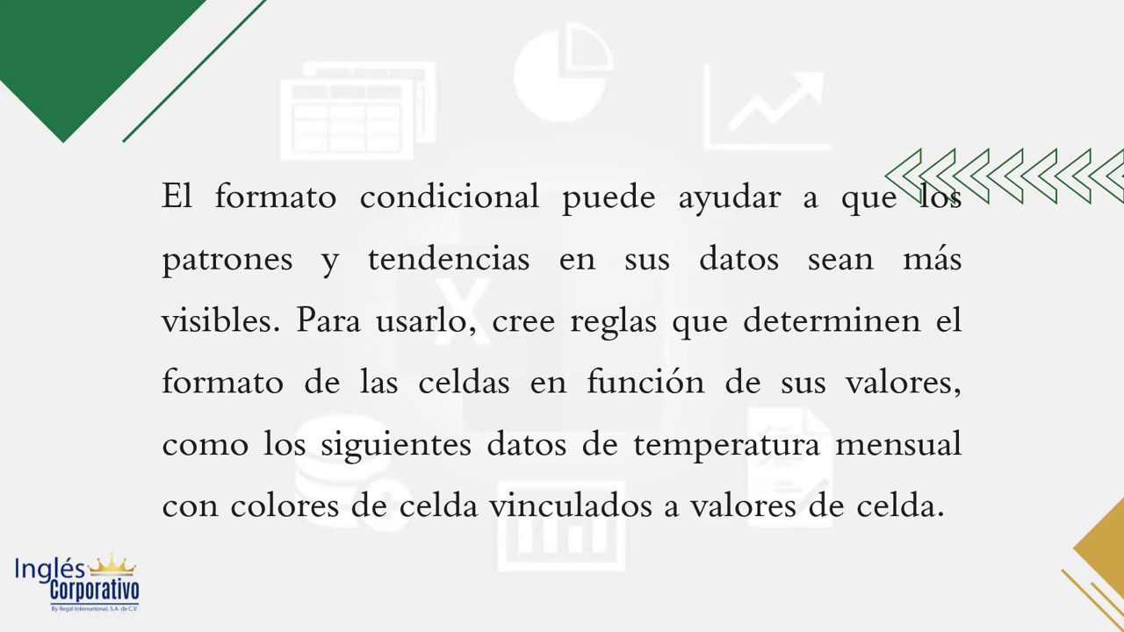
Advance to the example slide of Jan–Jun city temperatures shaded with a color scale
click(900, 342)
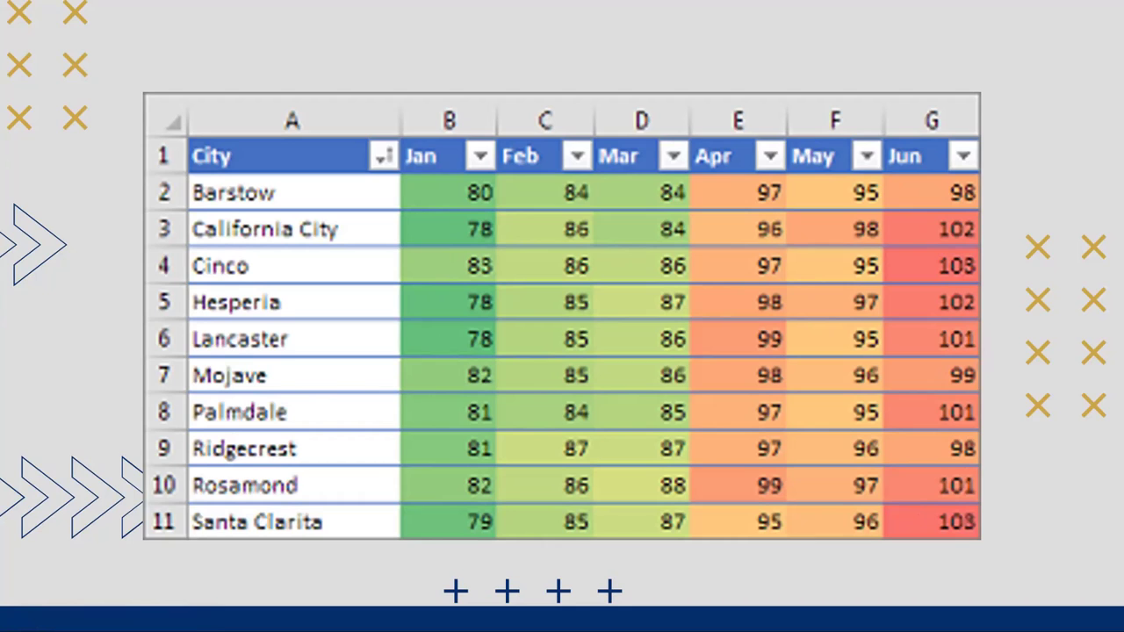
Advance to the slide on applying rules to ranges, named ranges, Excel tables and PivotTables
key(Right)
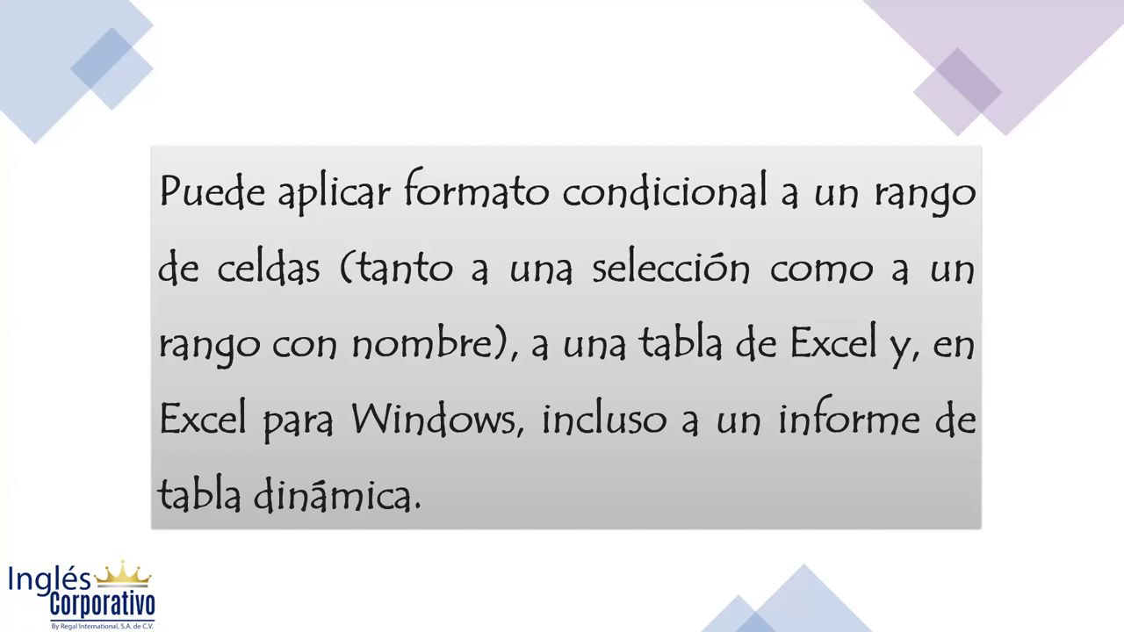
Leave the slideshow for the 'Formato condicional' sheet with 15 vendors' MES 1–3 sales
click(551, 129)
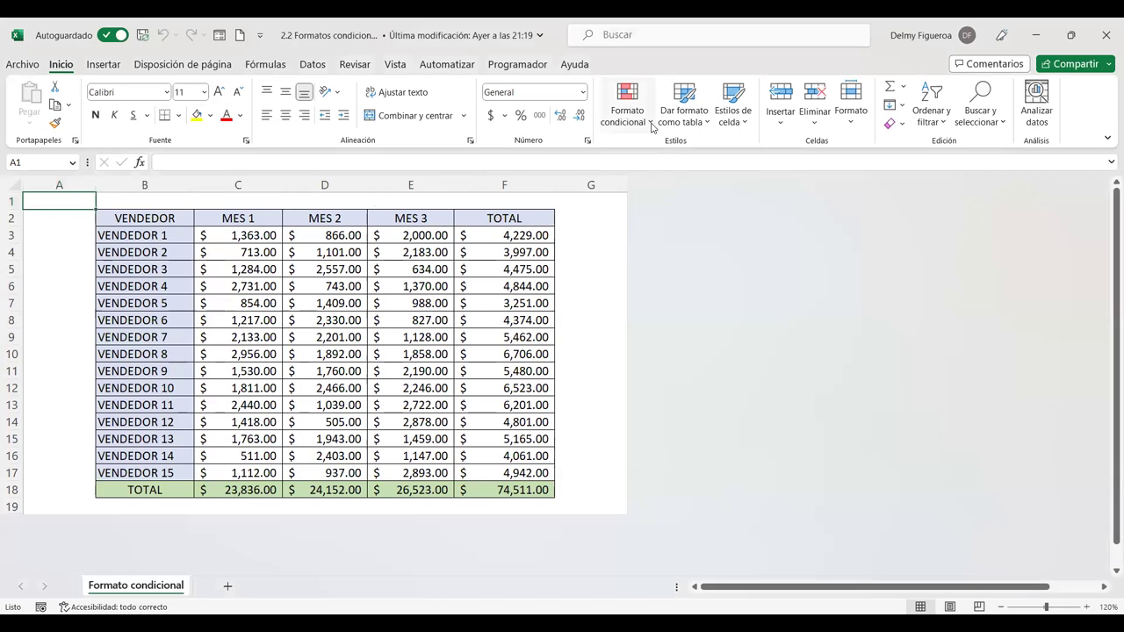
Select the MES 1 sales values in C3:C17
click(651, 127)
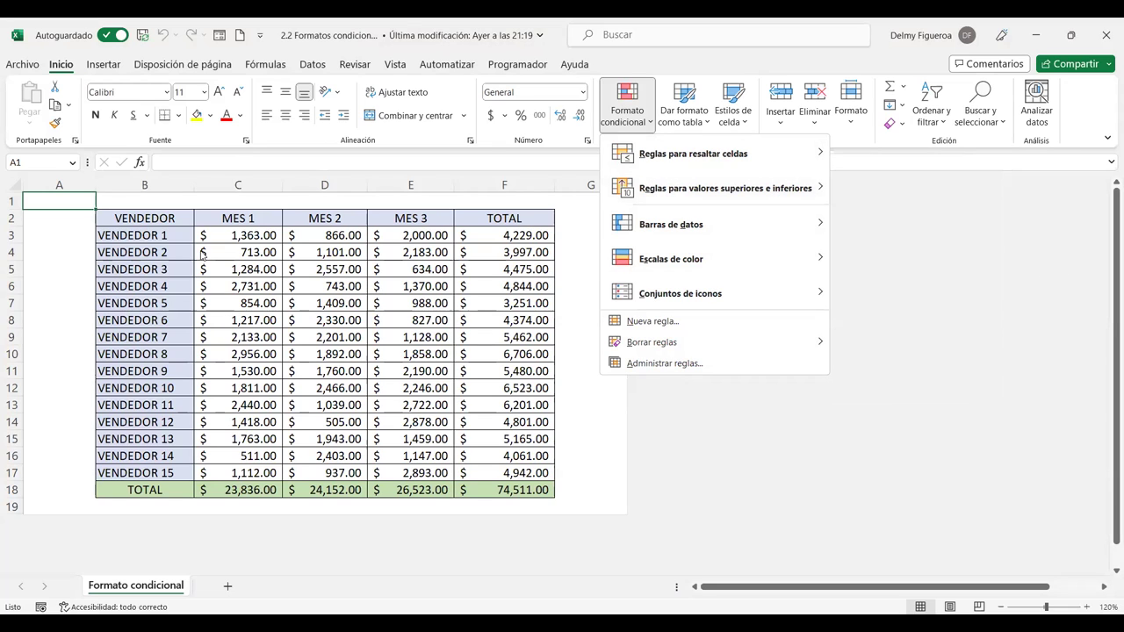
click(263, 233)
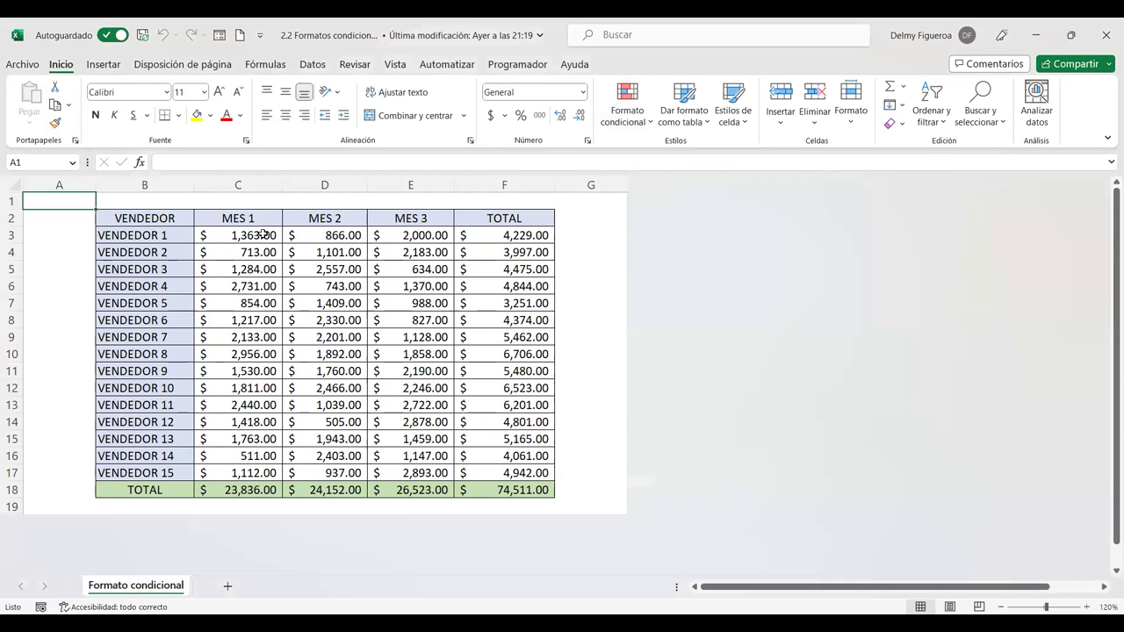
drag(263, 234, 251, 415)
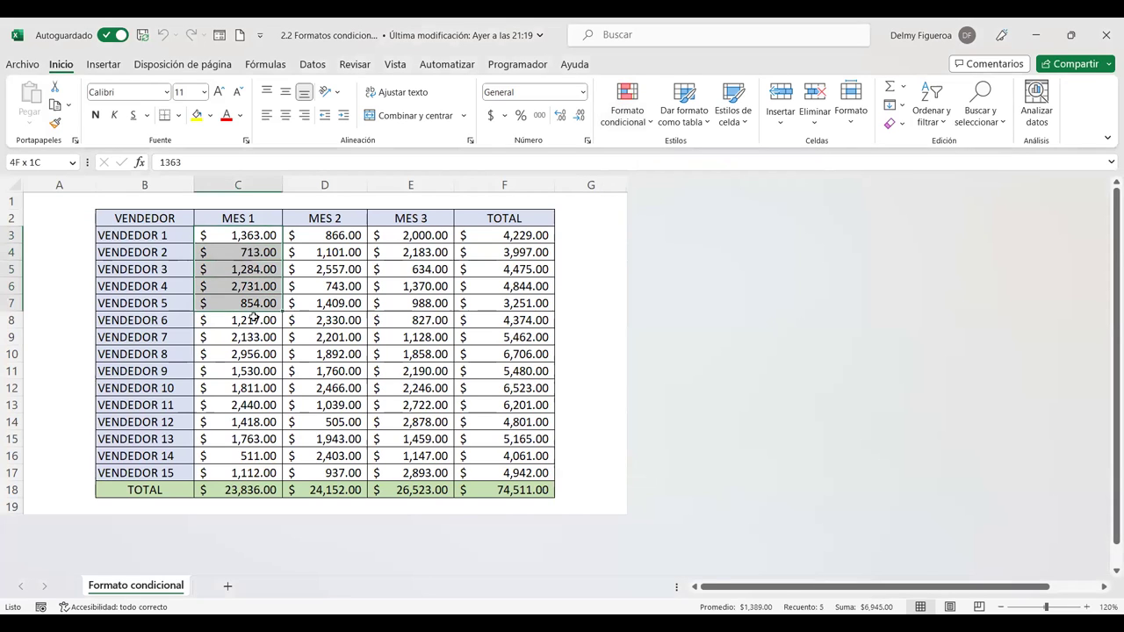
drag(250, 415, 250, 472)
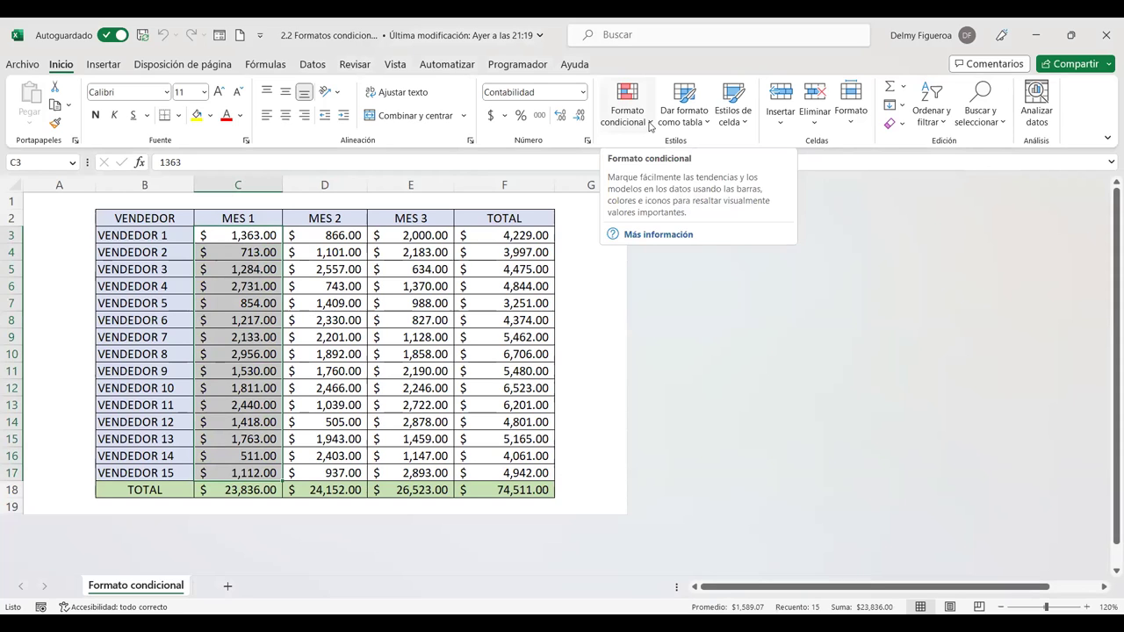
Start an 'Es mayor que' highlight rule on MES 1 and move its dialog aside to preview
click(651, 128)
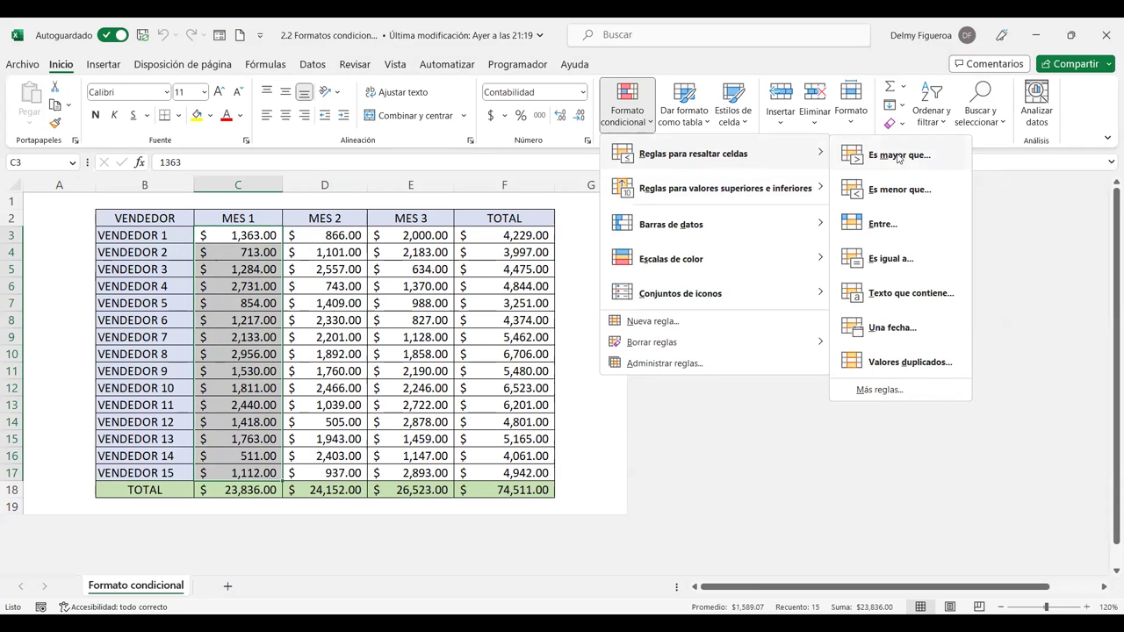
click(898, 156)
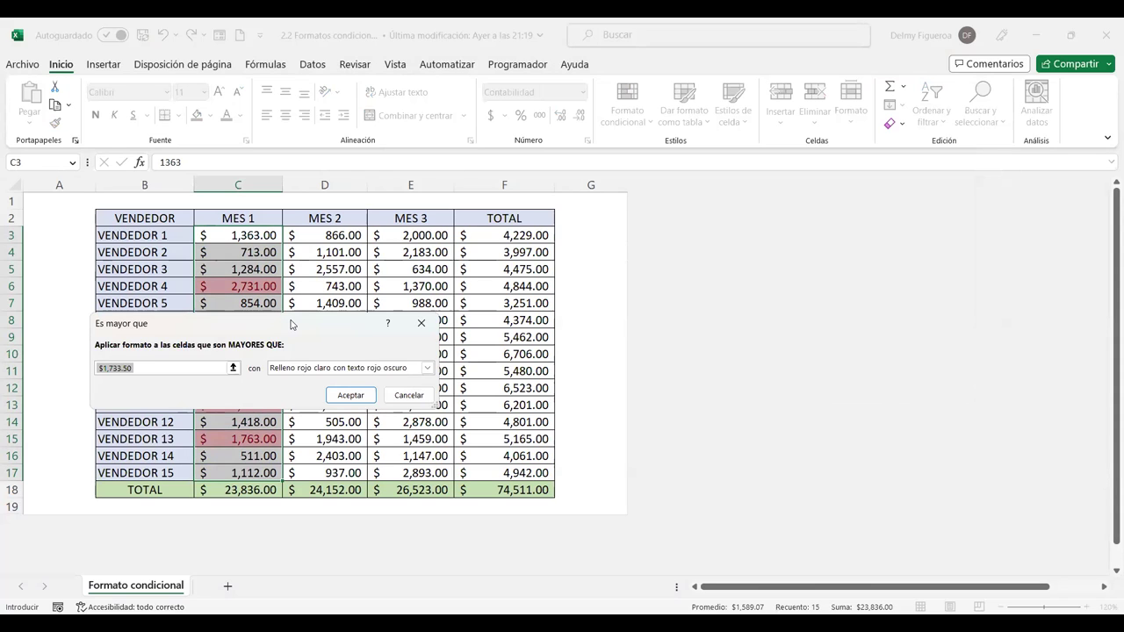
drag(293, 325, 665, 224)
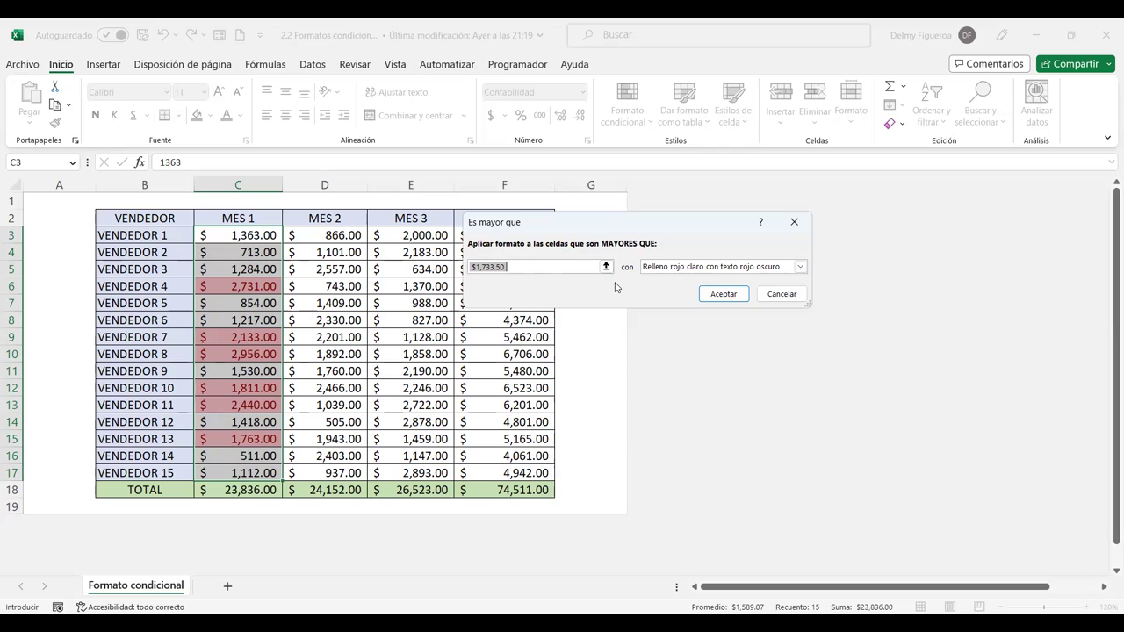
Highlight MES 1 values greater than 2000 with green fill and dark green text
text(2)
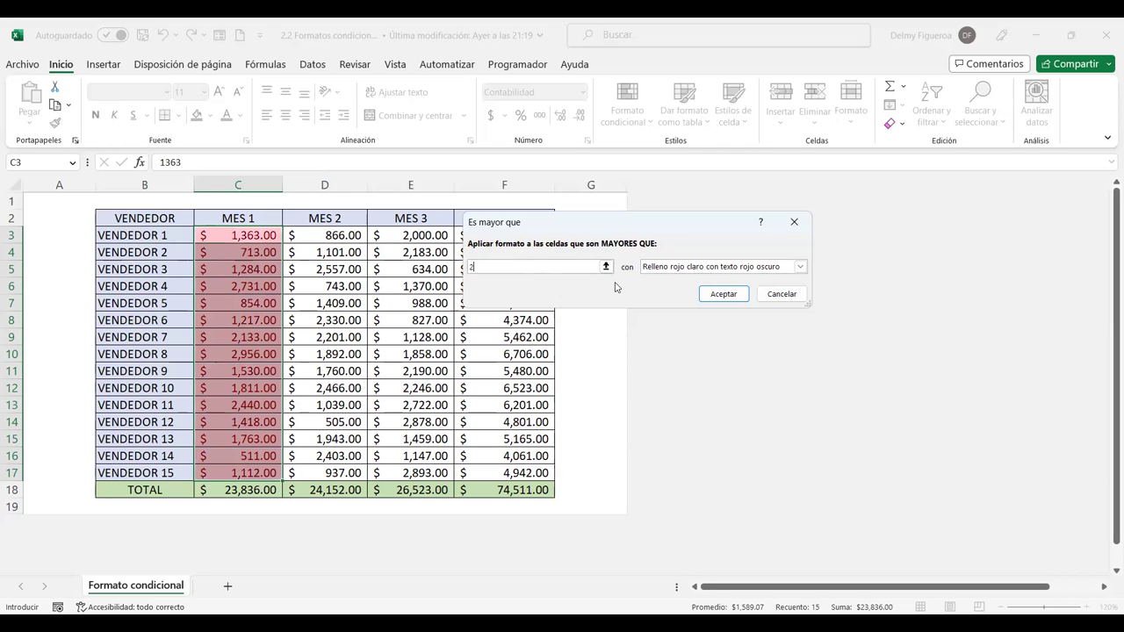
text(000)
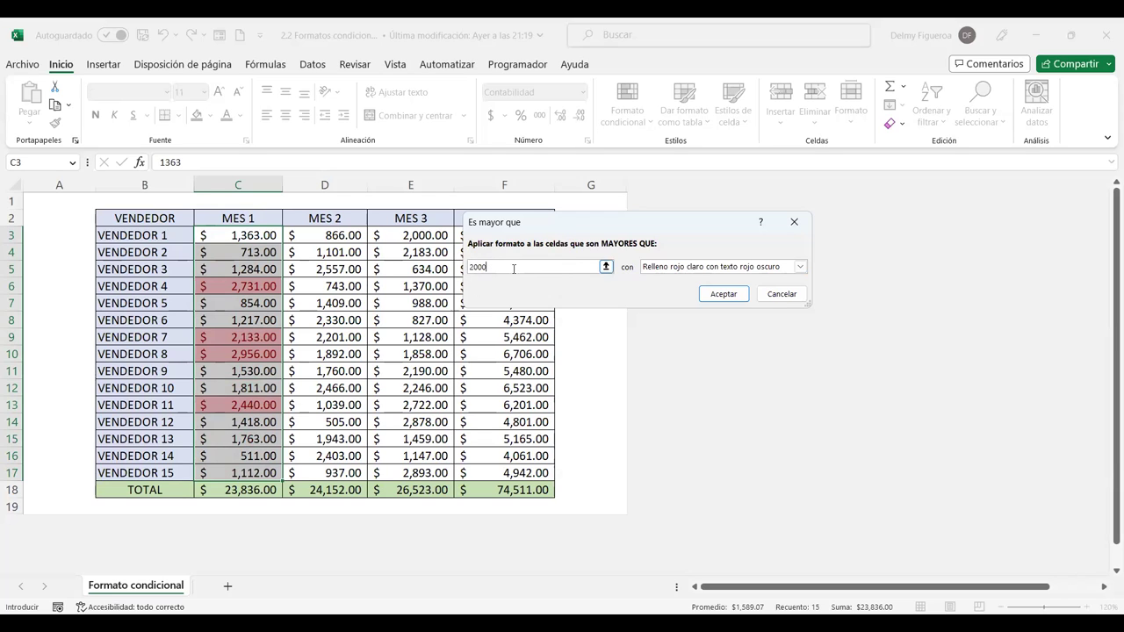
click(688, 269)
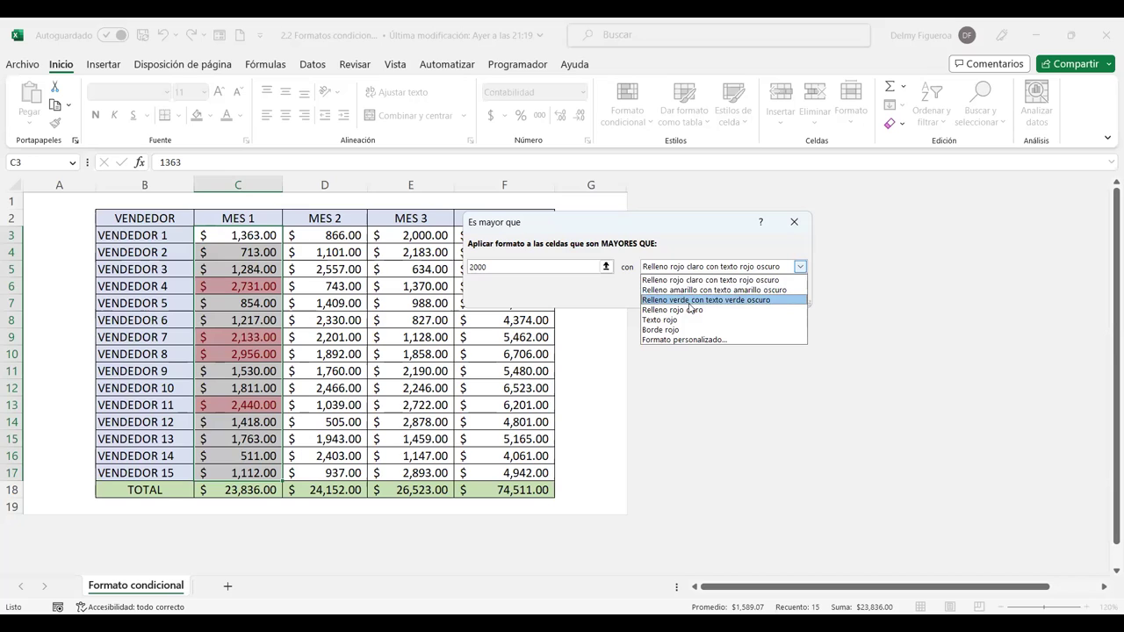
click(754, 300)
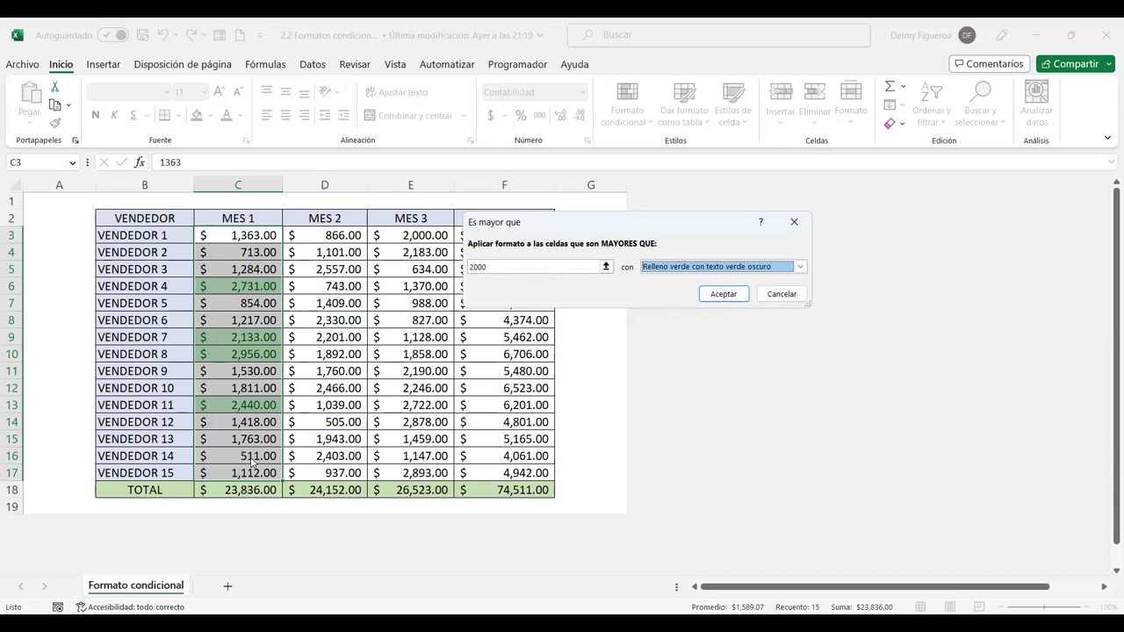
click(723, 294)
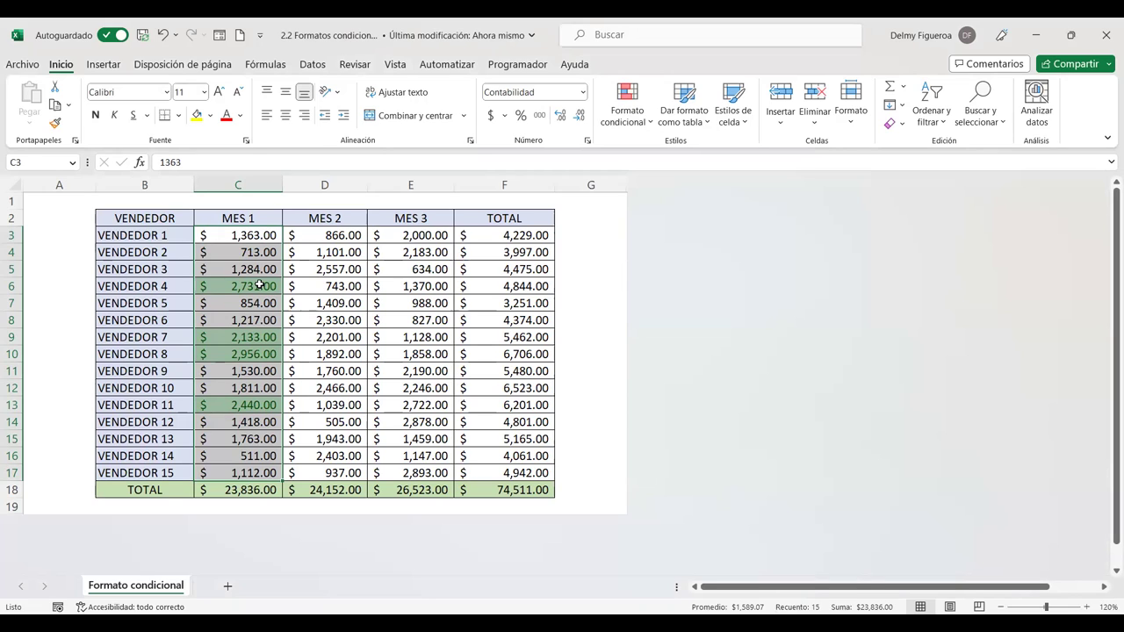
click(260, 284)
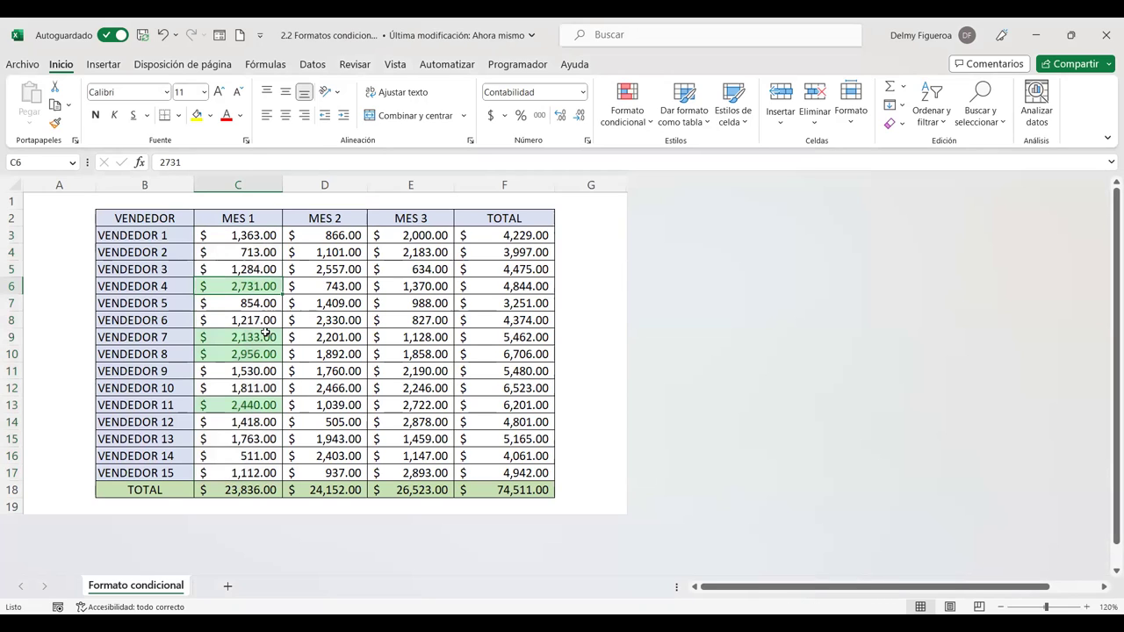
click(267, 337)
click(264, 353)
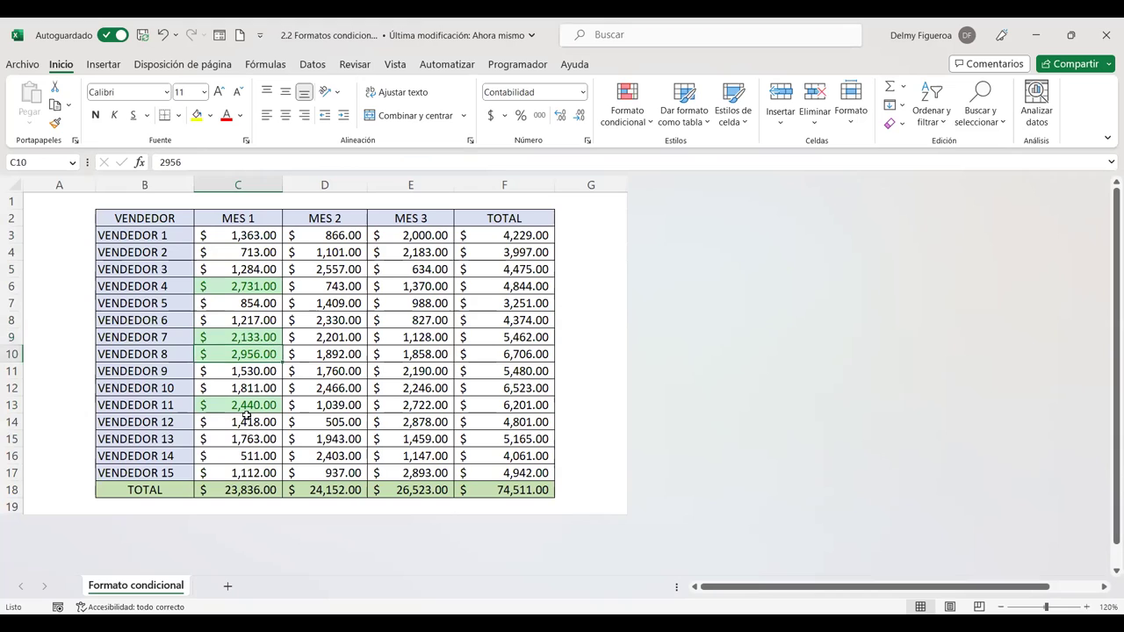
click(252, 401)
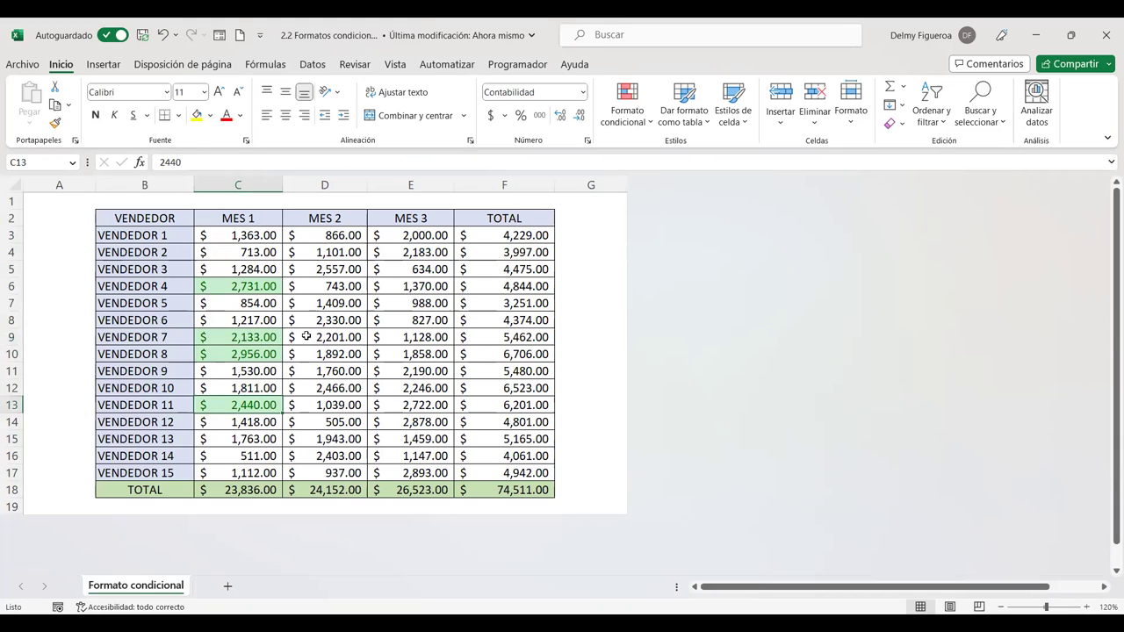
Give MES 2 values in D3:D17 below 1000 light red fill with dark red text
drag(343, 233, 332, 471)
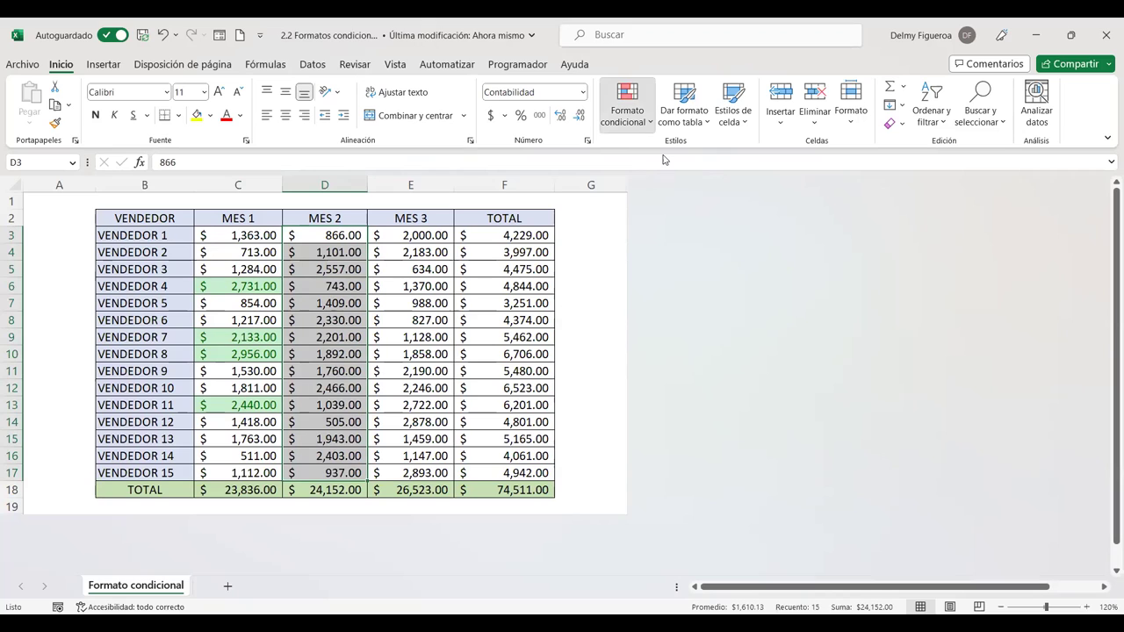
click(627, 106)
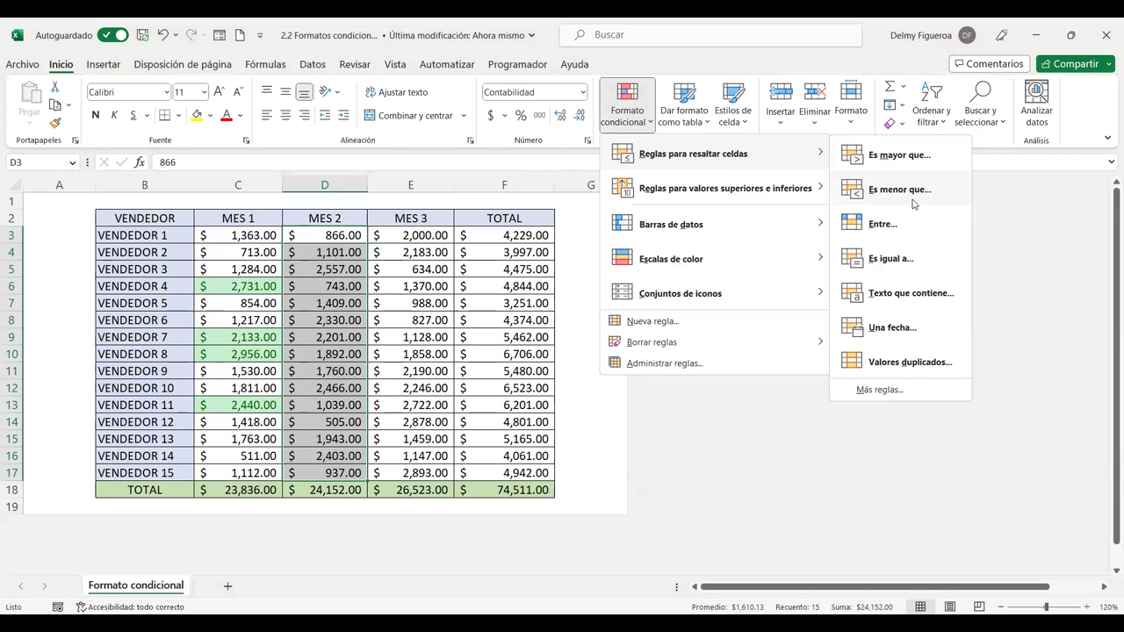
click(914, 195)
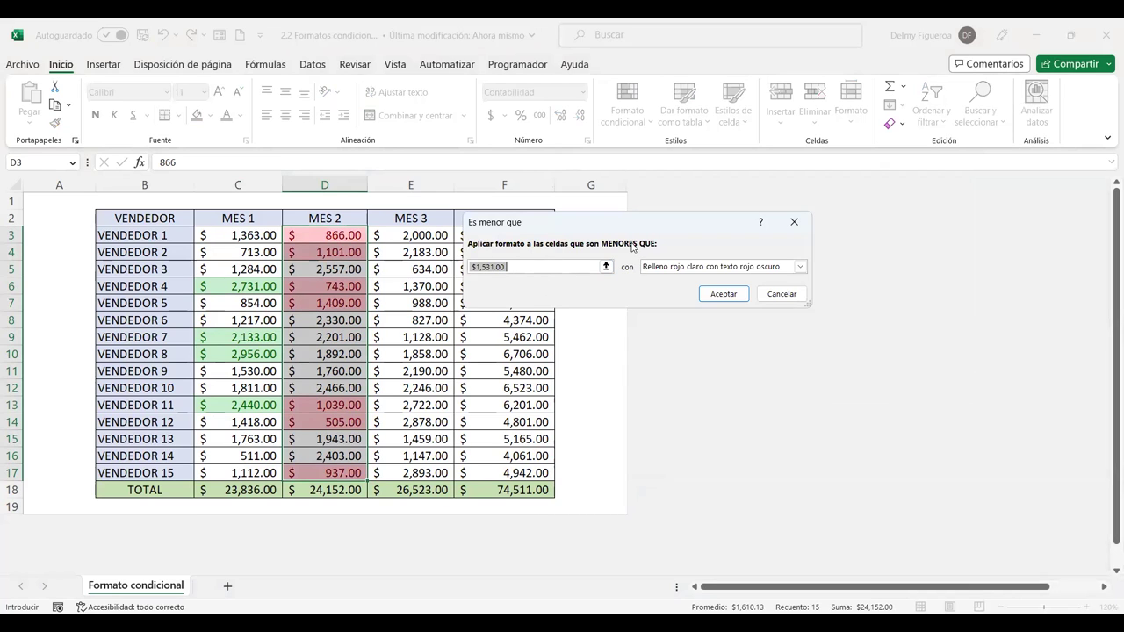
text(1000)
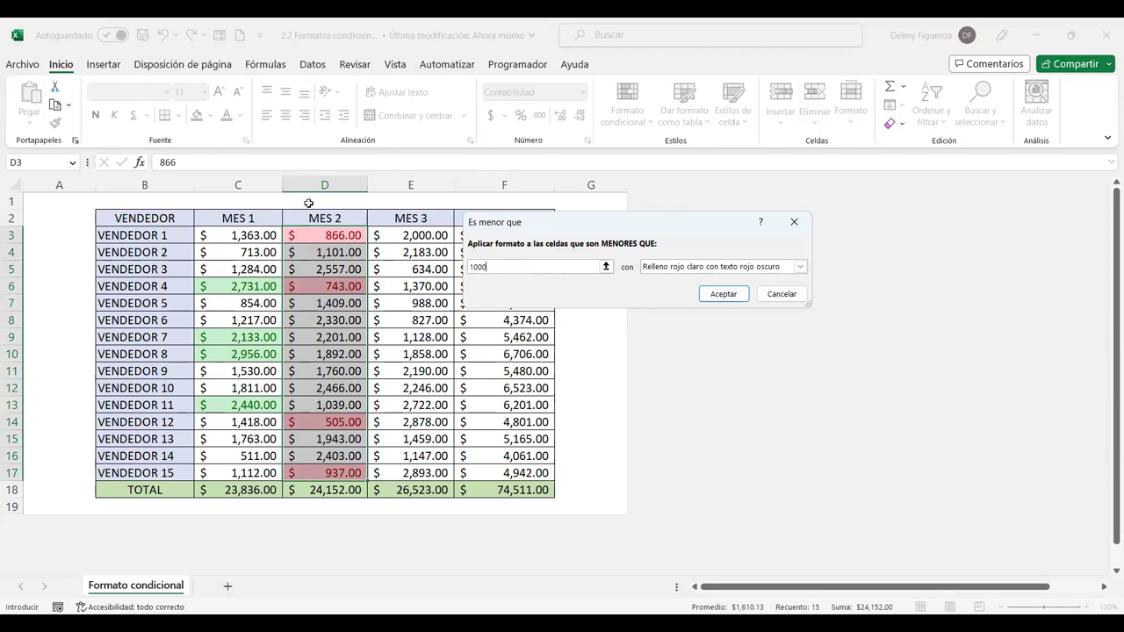
click(739, 295)
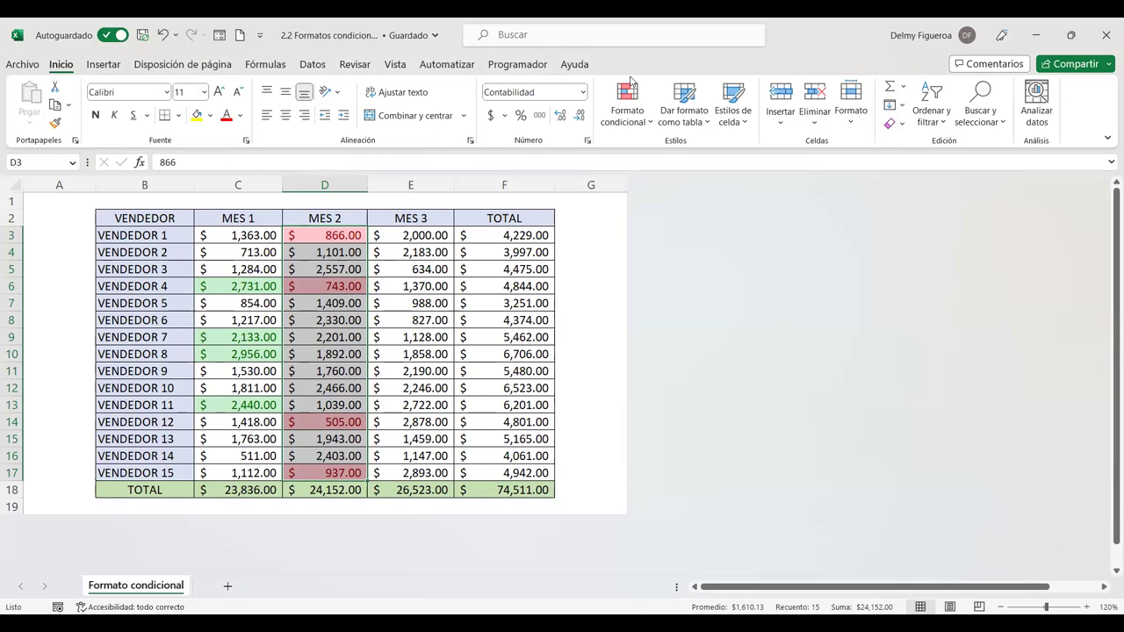
Highlight MES 2 values between 1500 and 2000 with yellow fill and dark yellow text
click(649, 125)
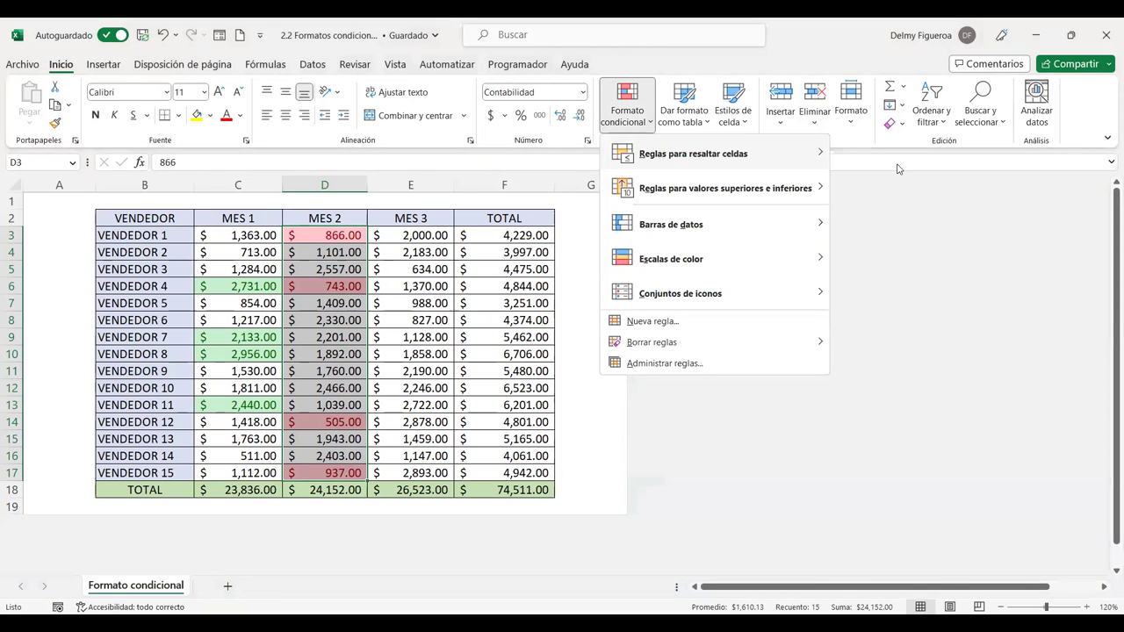
mouse_move(693, 154)
click(883, 225)
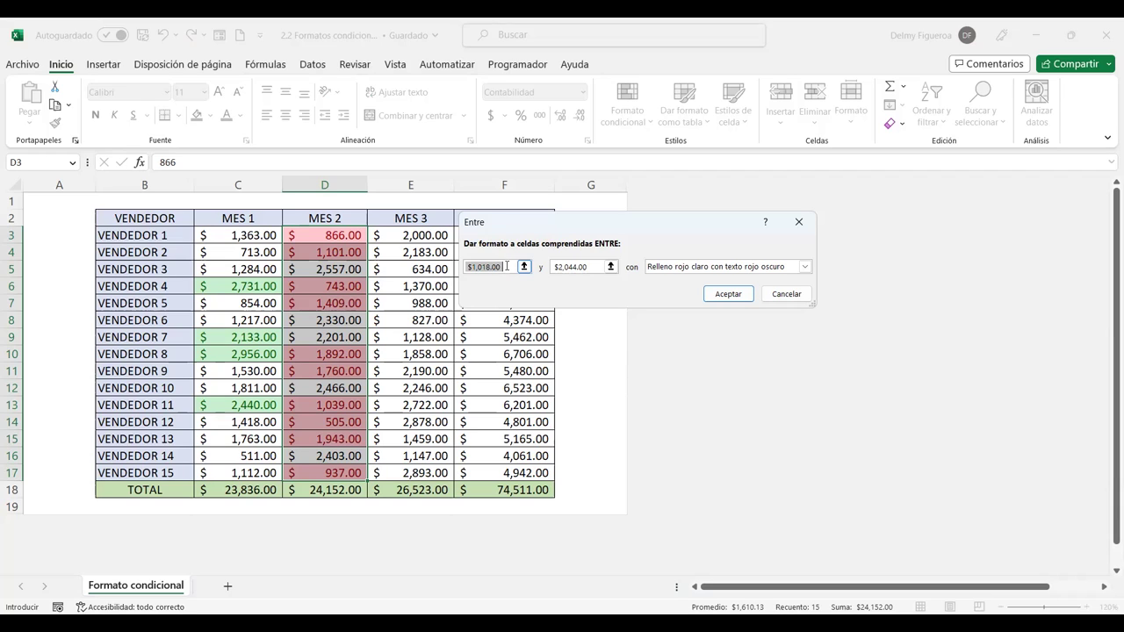
text(1500)
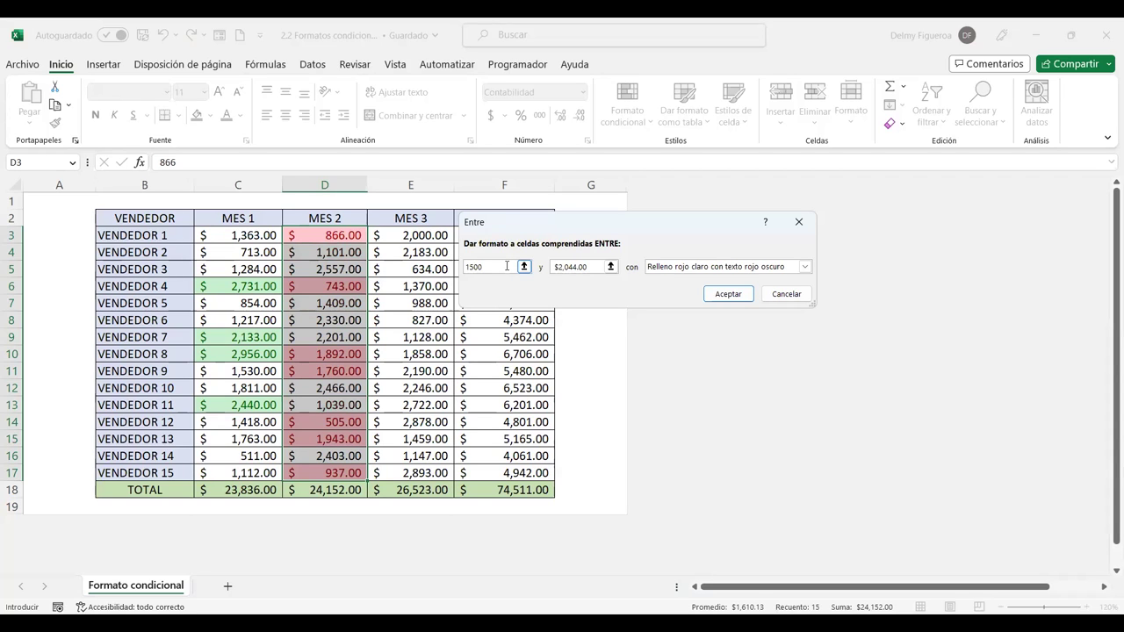
double_click(593, 269)
text(2)
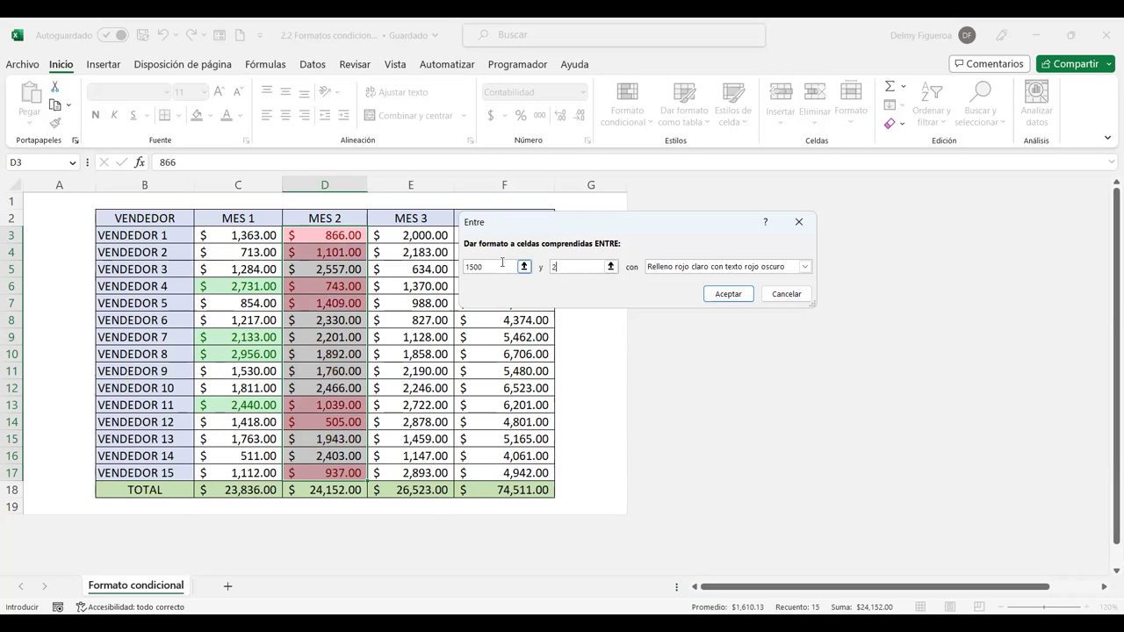
text(000)
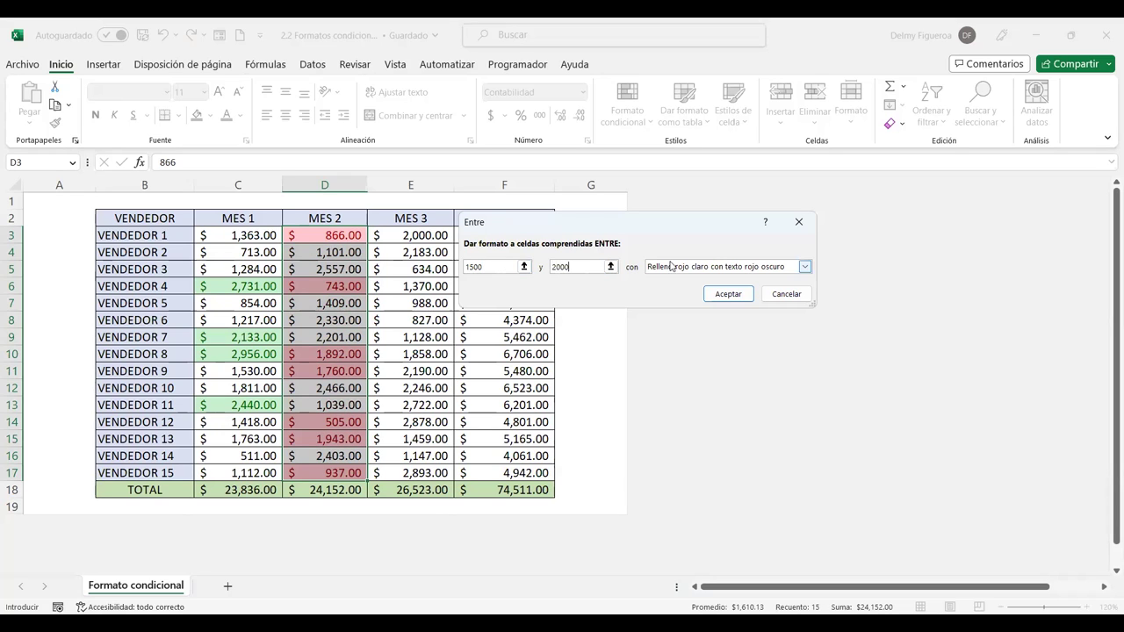
click(804, 266)
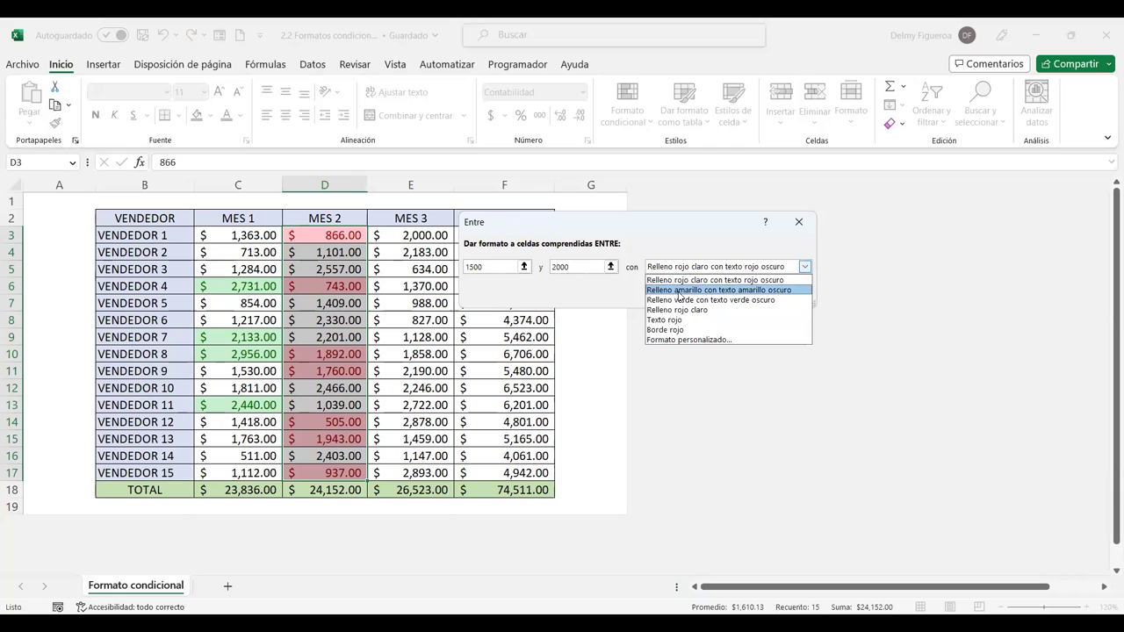
click(679, 291)
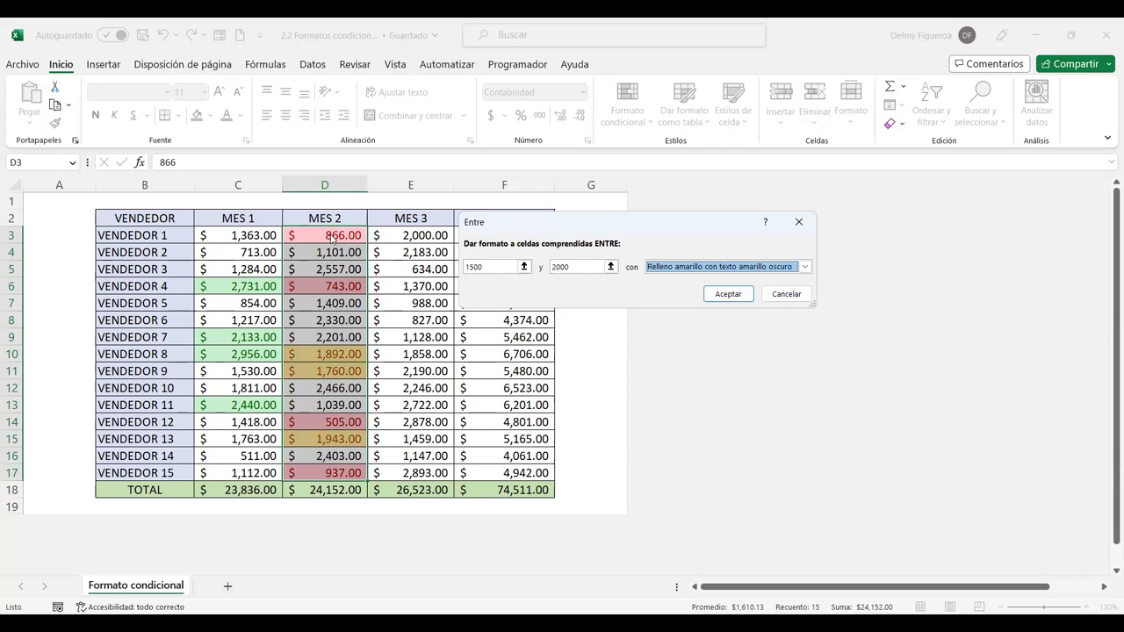
click(740, 299)
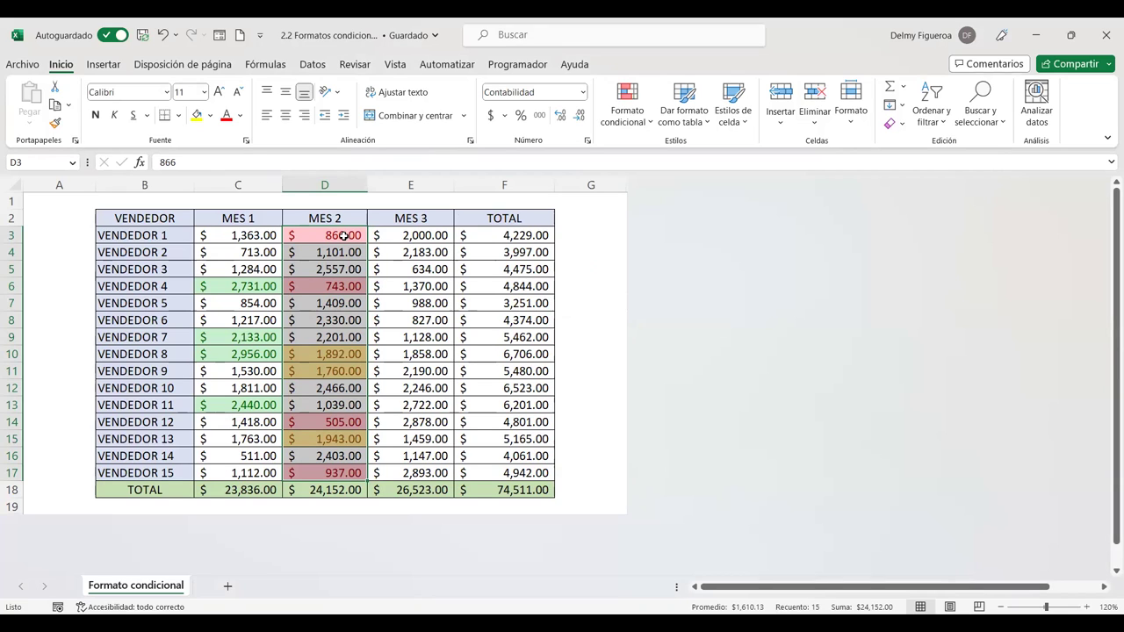
click(346, 236)
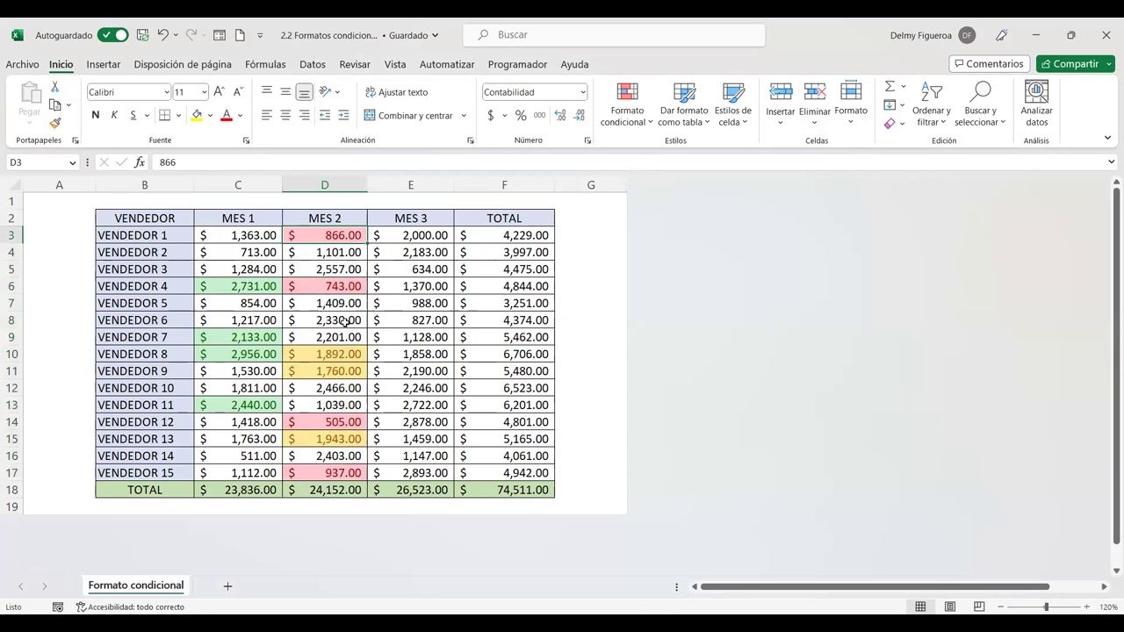
click(339, 355)
click(343, 371)
click(350, 440)
click(350, 354)
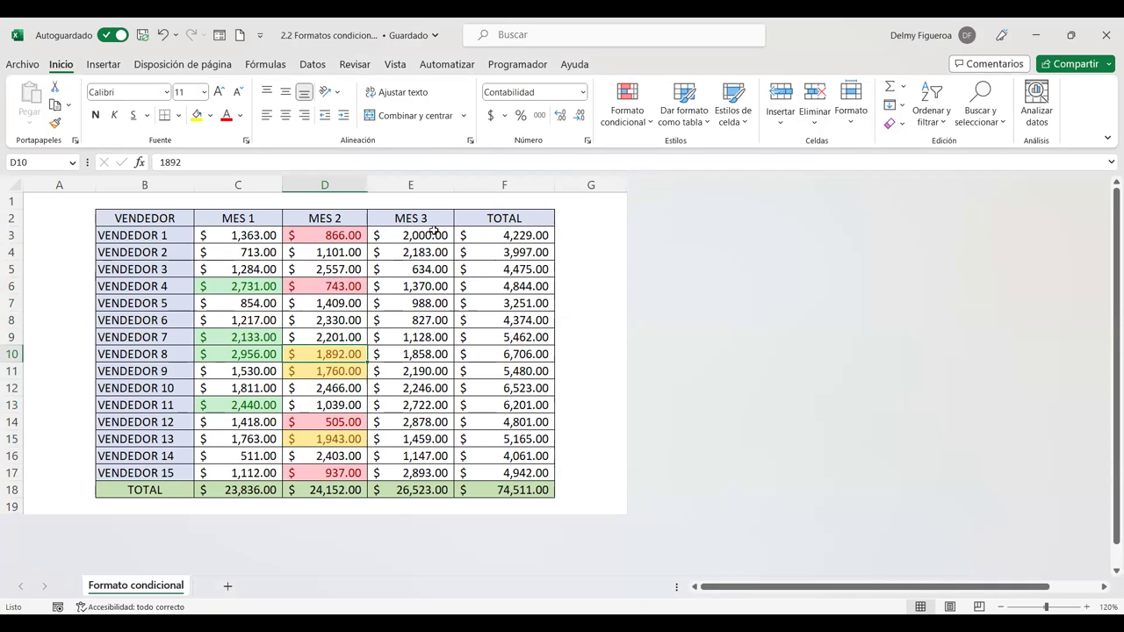
Give MES 3 values in E3:E17 equal to 2000 a plain light red fill
drag(432, 235, 428, 468)
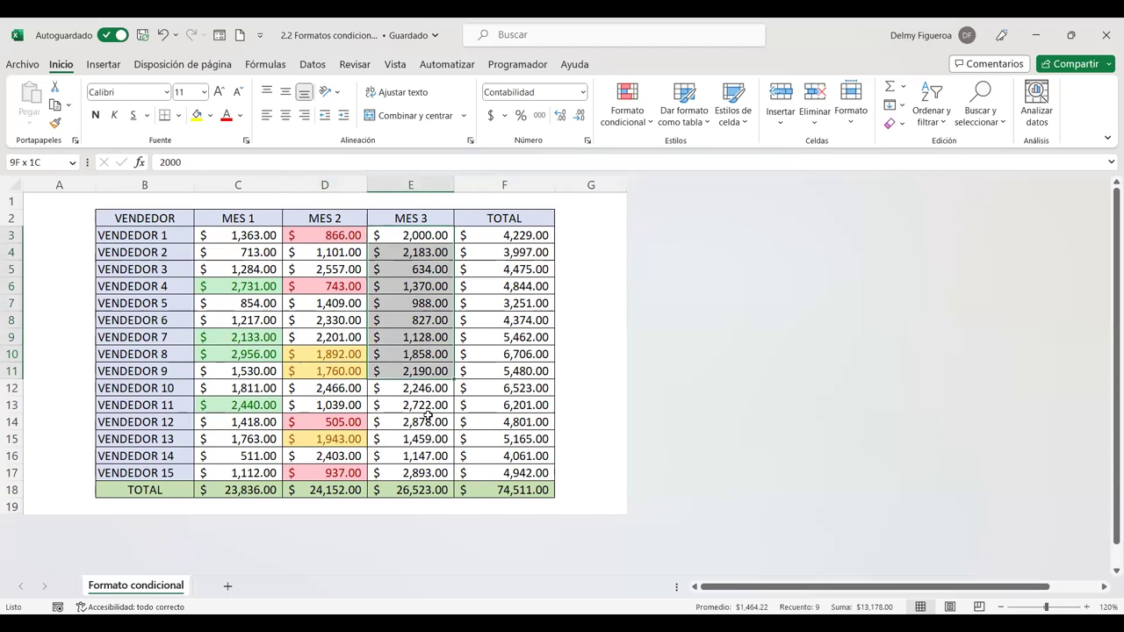
click(642, 124)
mouse_move(693, 153)
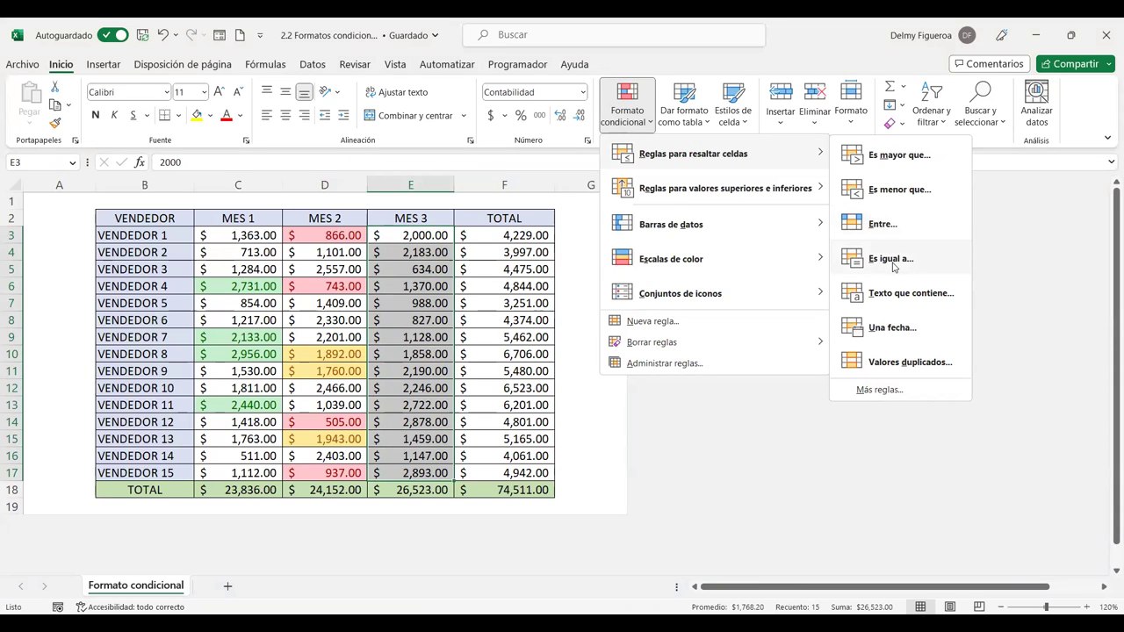
click(892, 259)
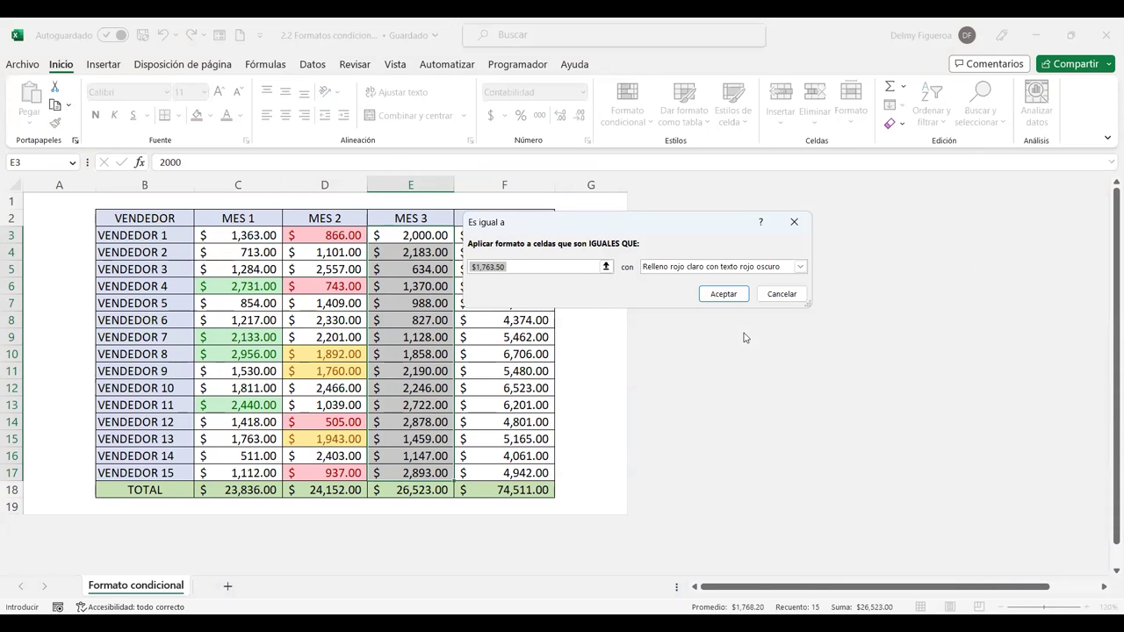
text(2000)
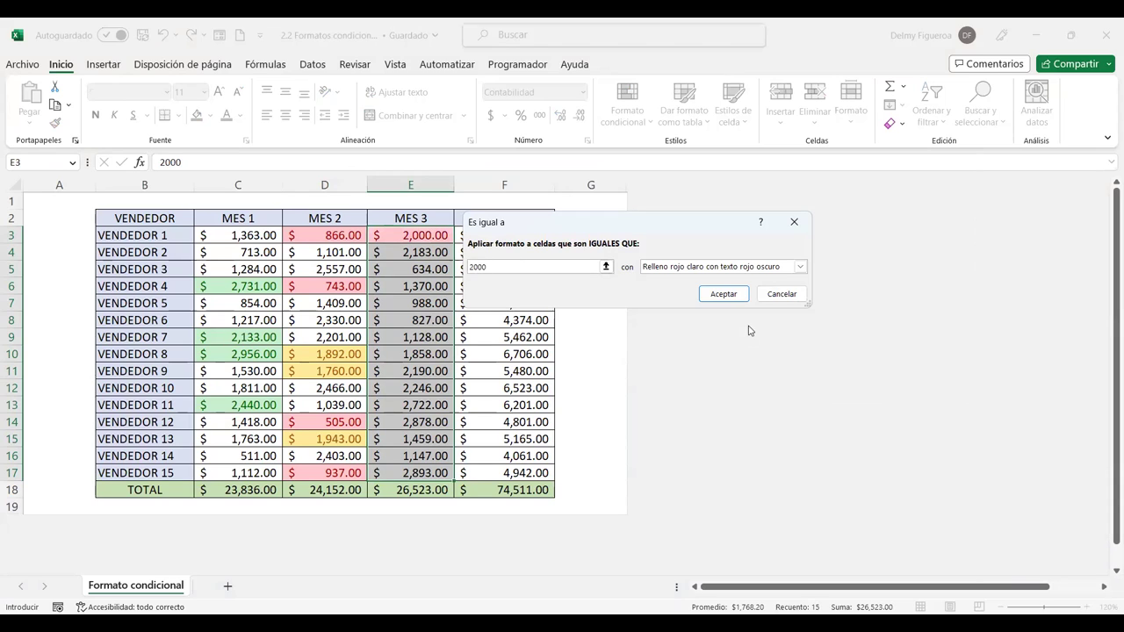
click(733, 272)
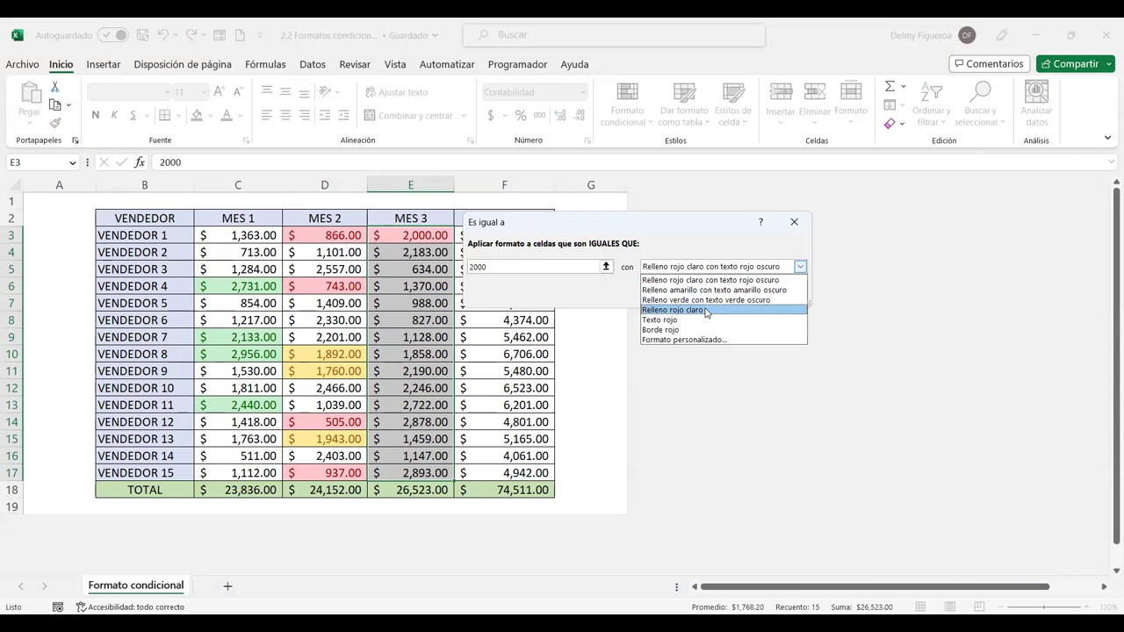
click(704, 310)
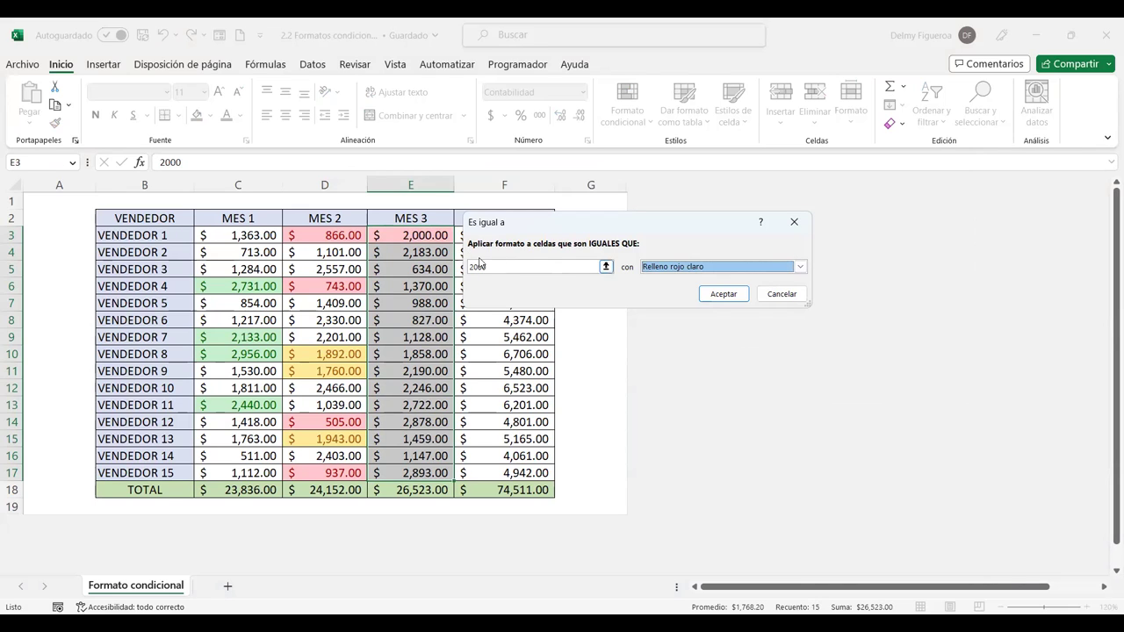
click(736, 297)
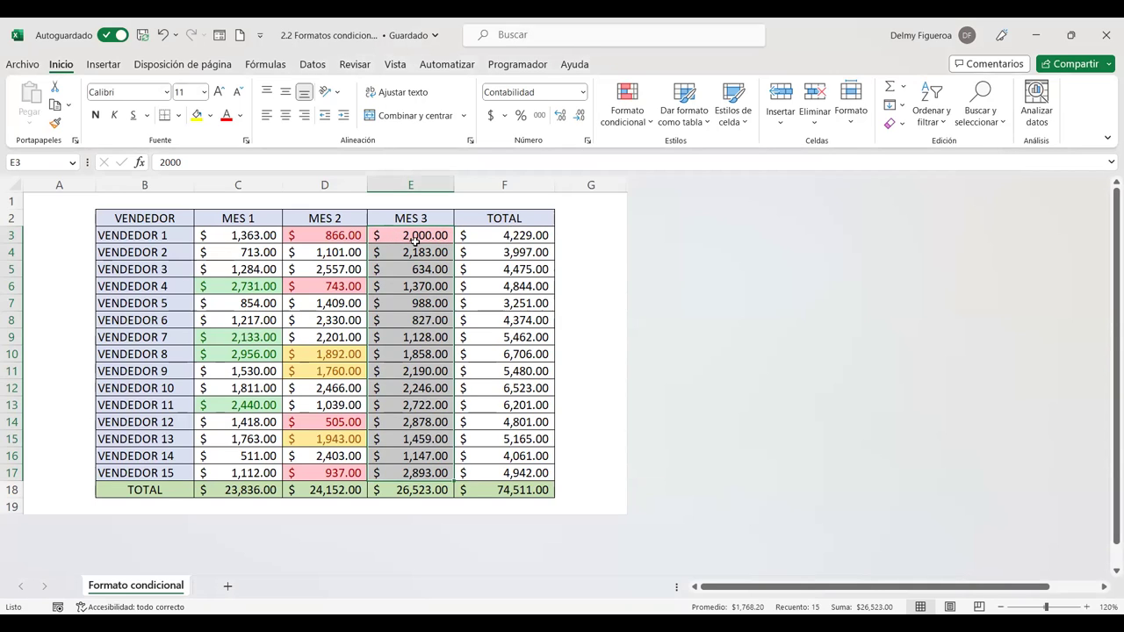
click(645, 125)
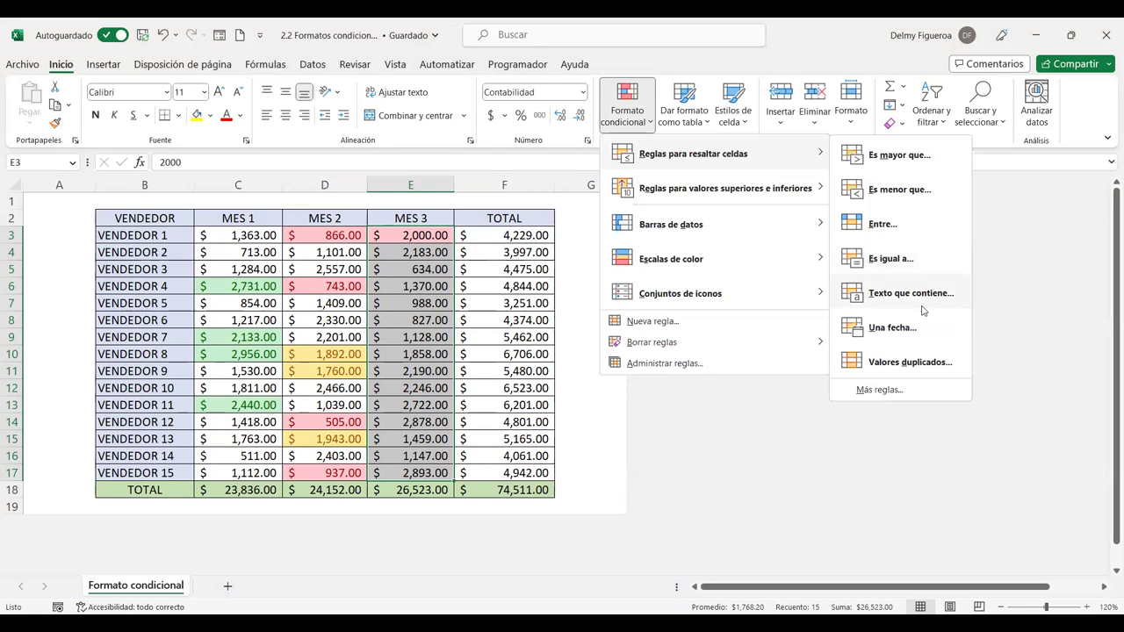
click(522, 234)
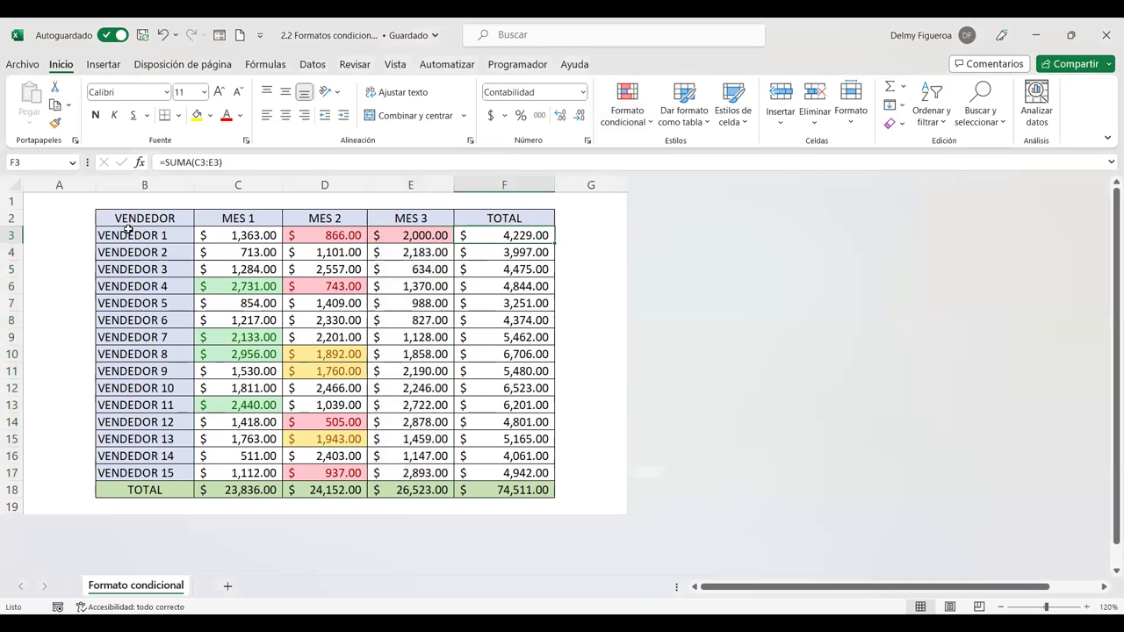
click(237, 237)
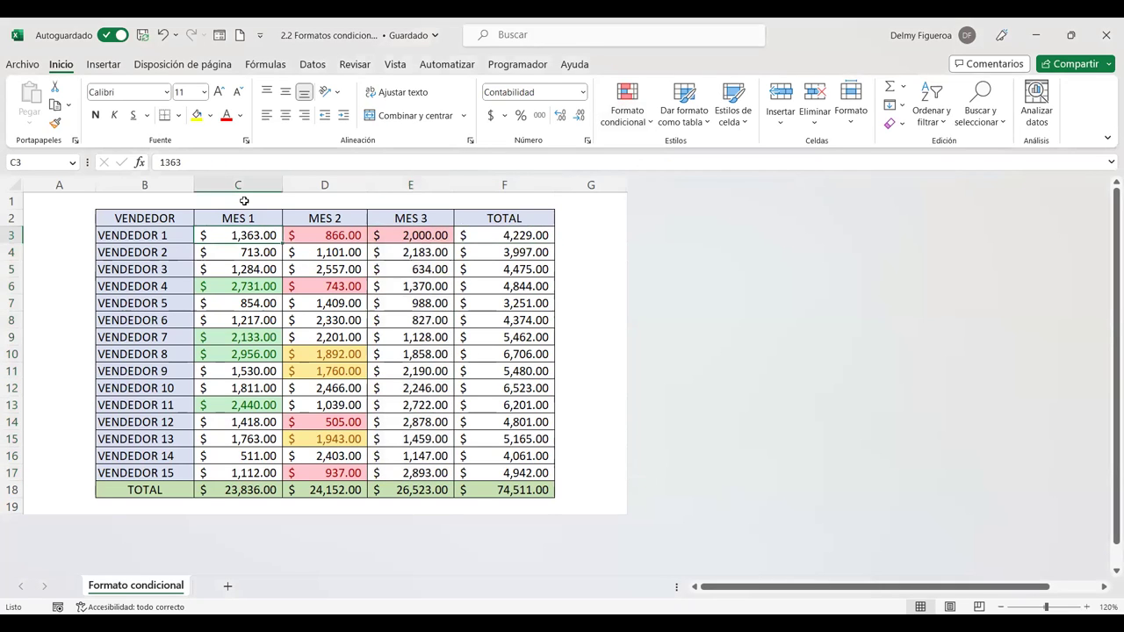
click(246, 218)
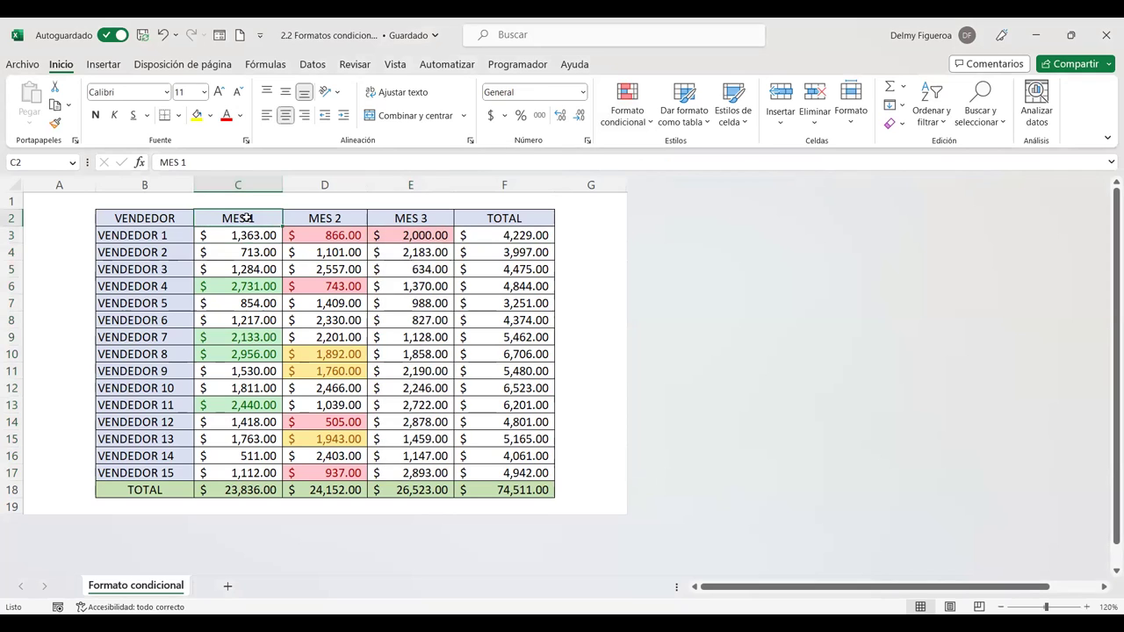
drag(164, 239, 155, 472)
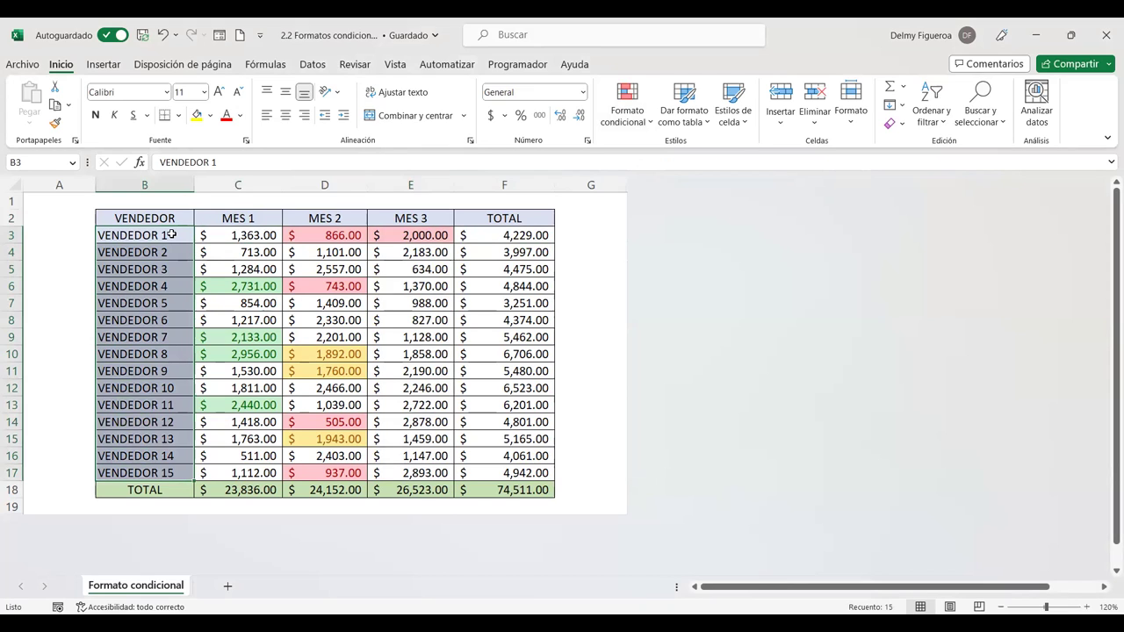
click(250, 238)
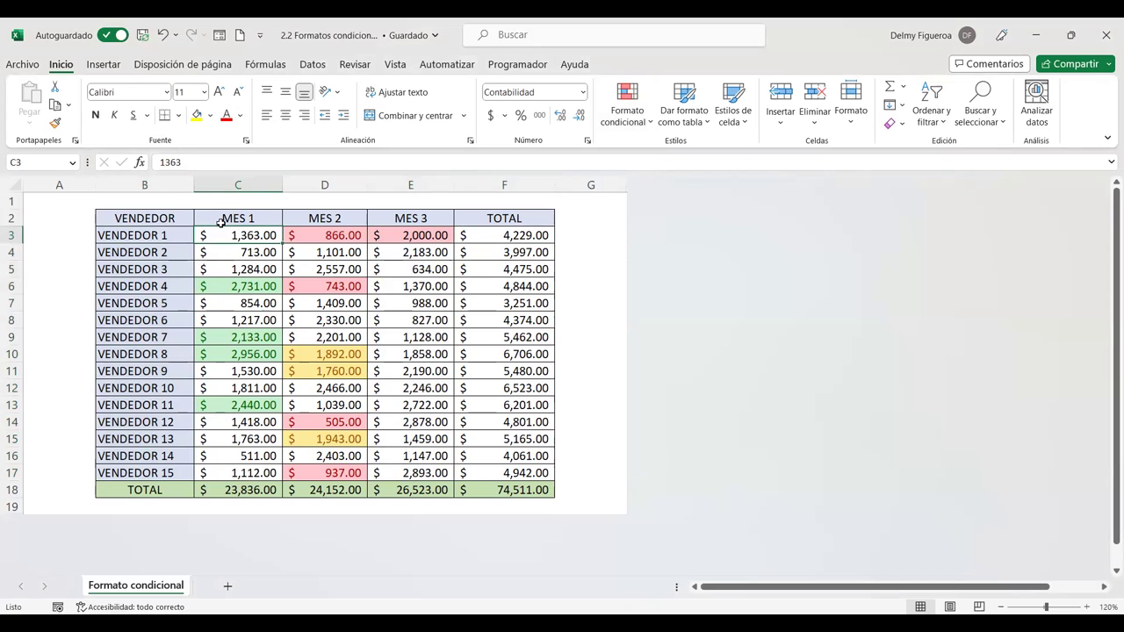
click(249, 184)
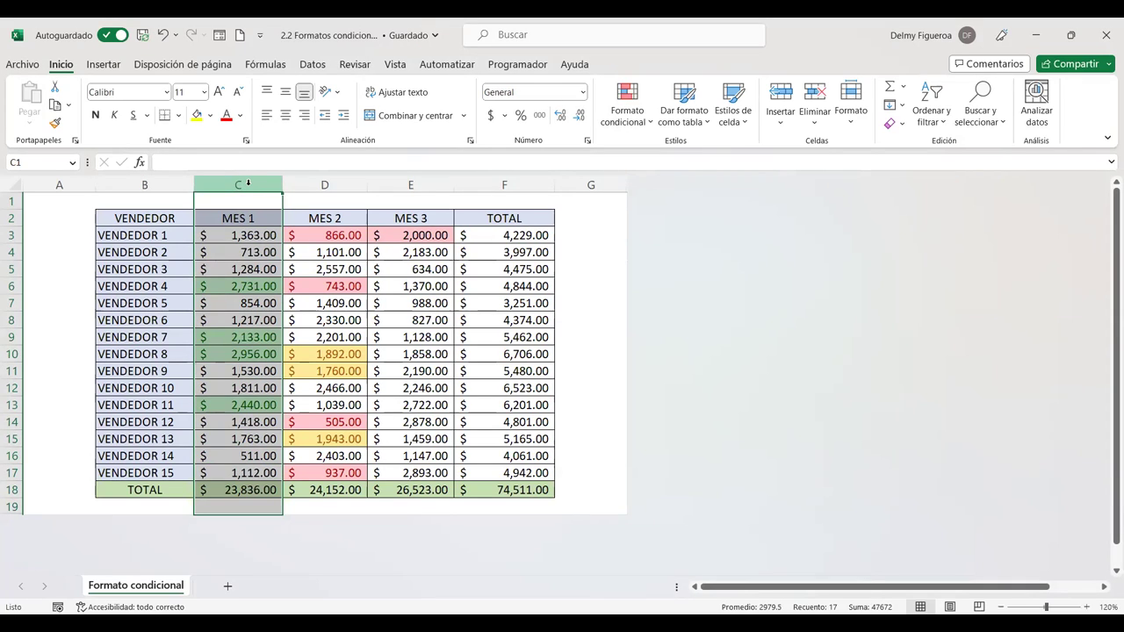
Insert a blank column C before MES 1 and select cell C2
right_click(249, 182)
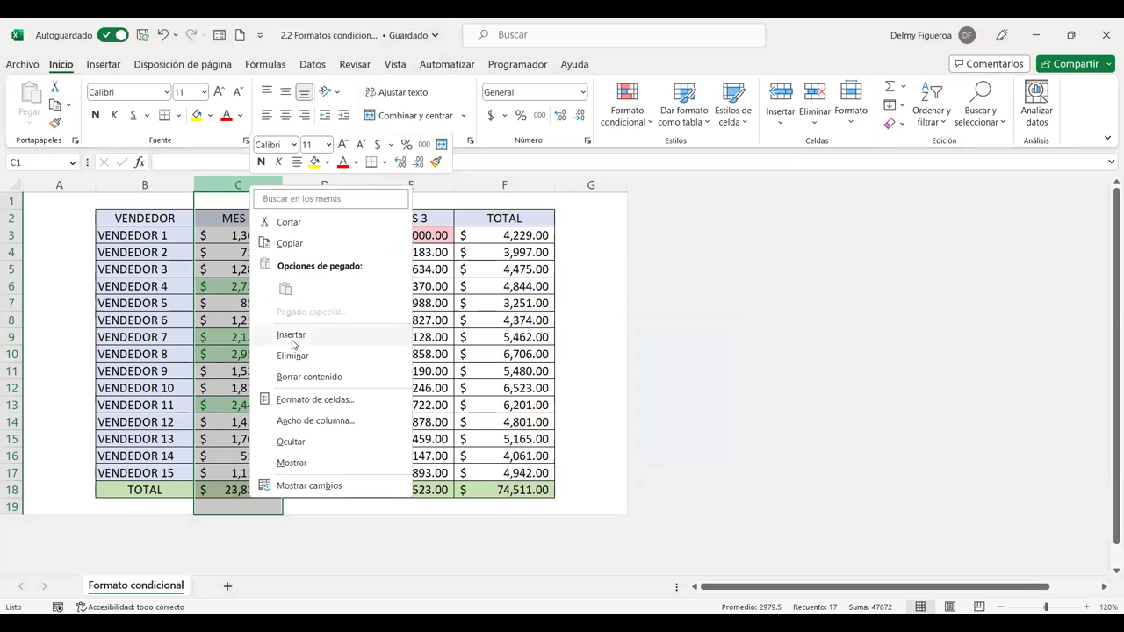
click(292, 336)
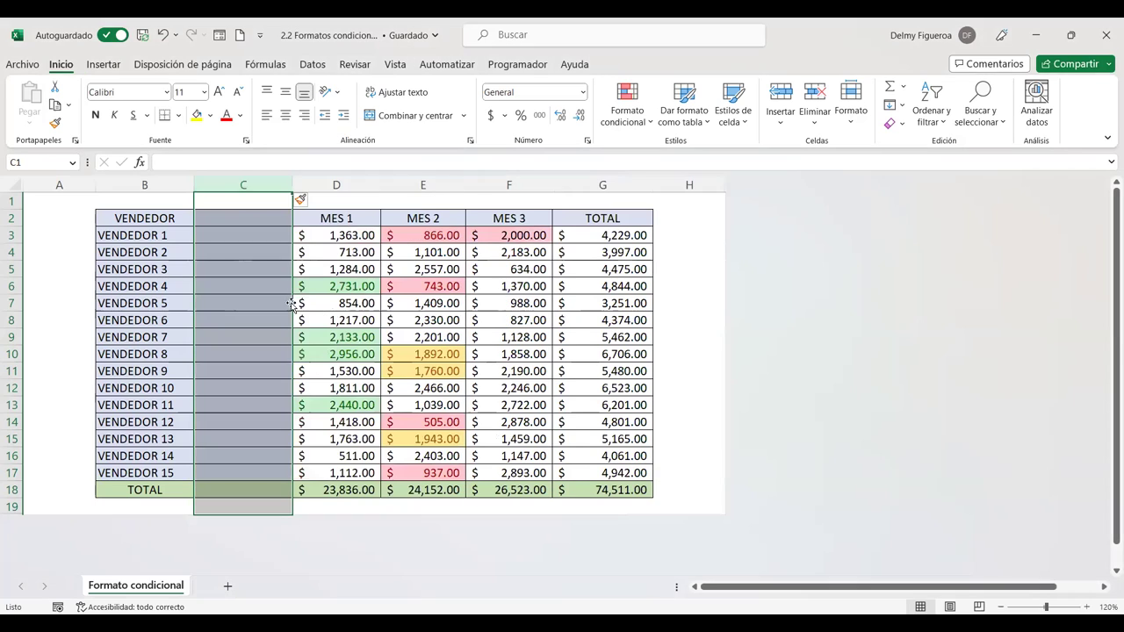
click(241, 215)
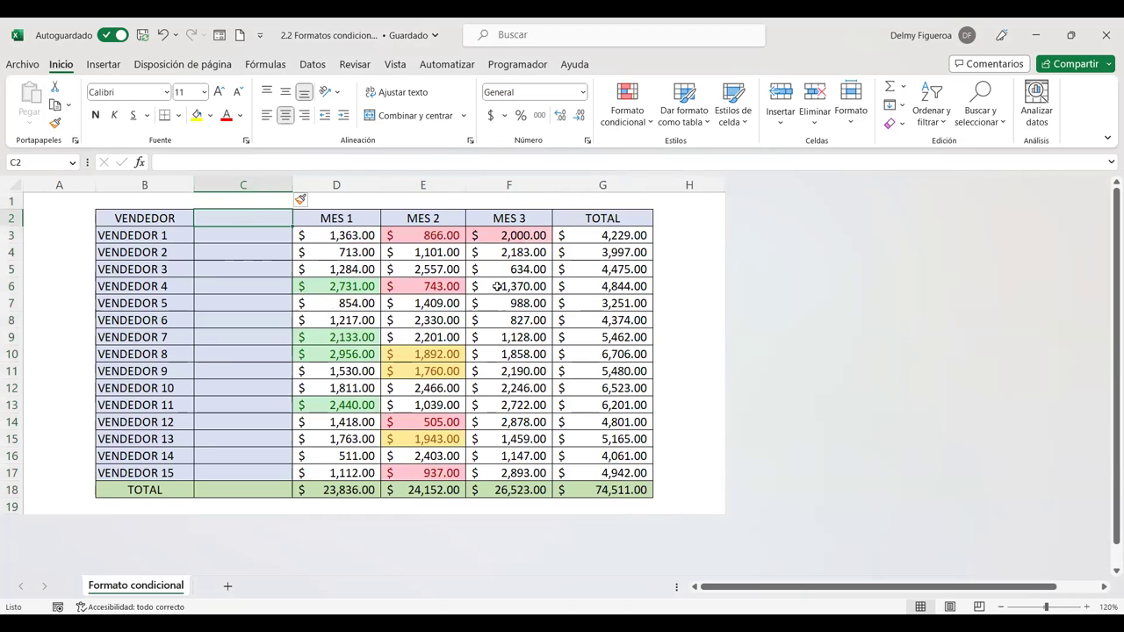
Enter the column header DEPARTAMENTO in C2
text(DEPARTAMENT)
key(BackSpace)
key(BackSpace)
key(BackSpace)
key(BackSpace)
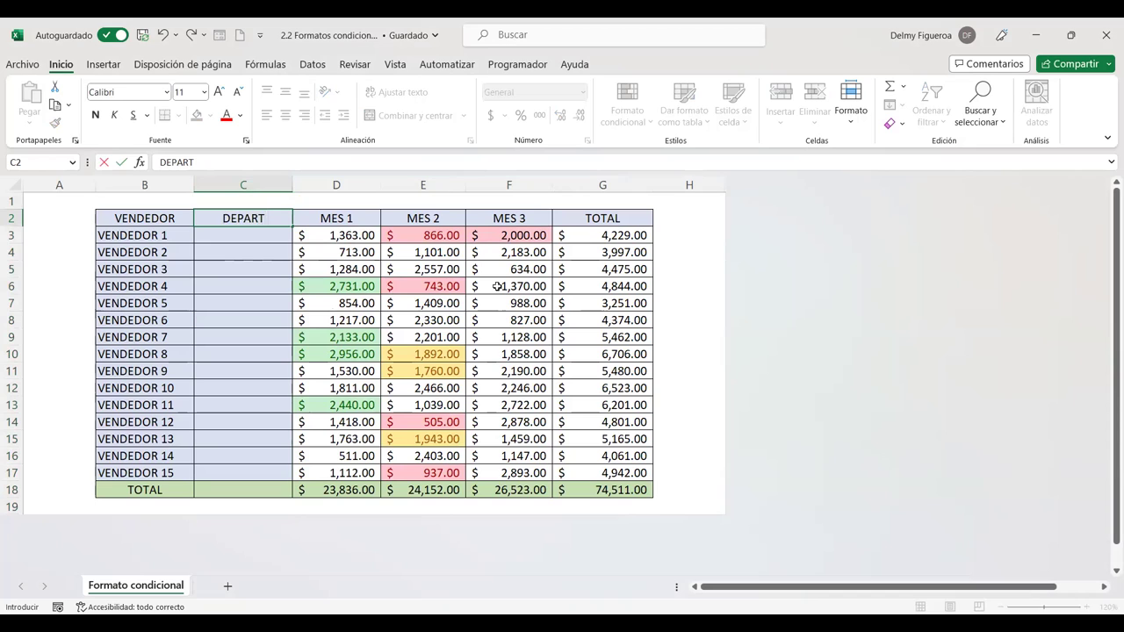
text(AMENTO)
key(Return)
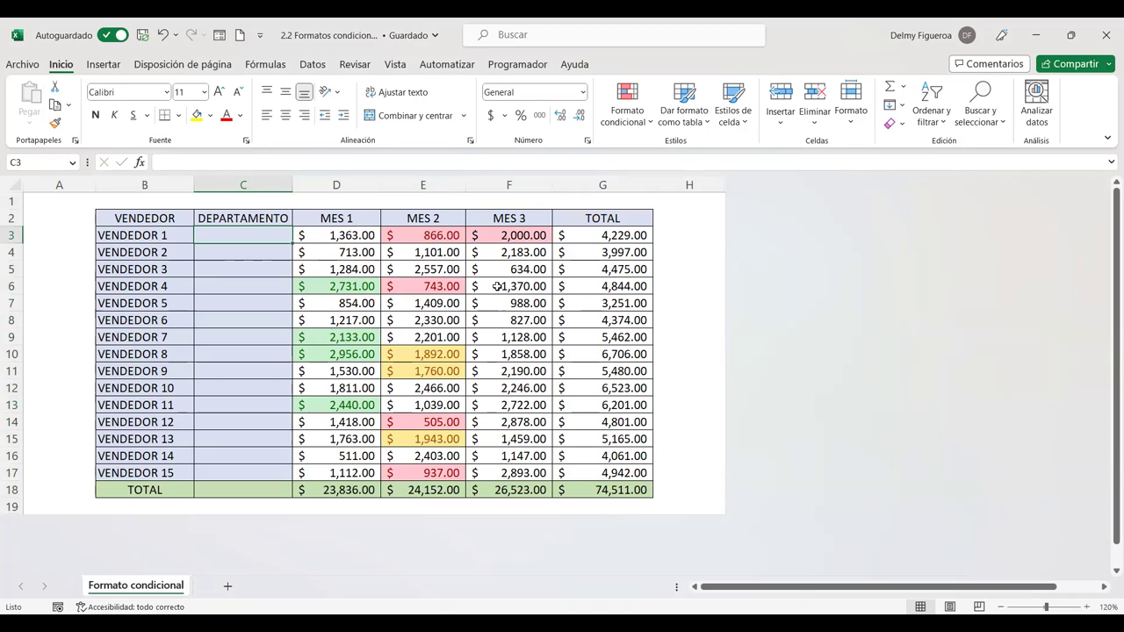
Enter departments MERCADEO, VENTAS, PUBLICIDAD and CONTABILIDAD for vendors 1 to 4
text(MER)
text(CADEO)
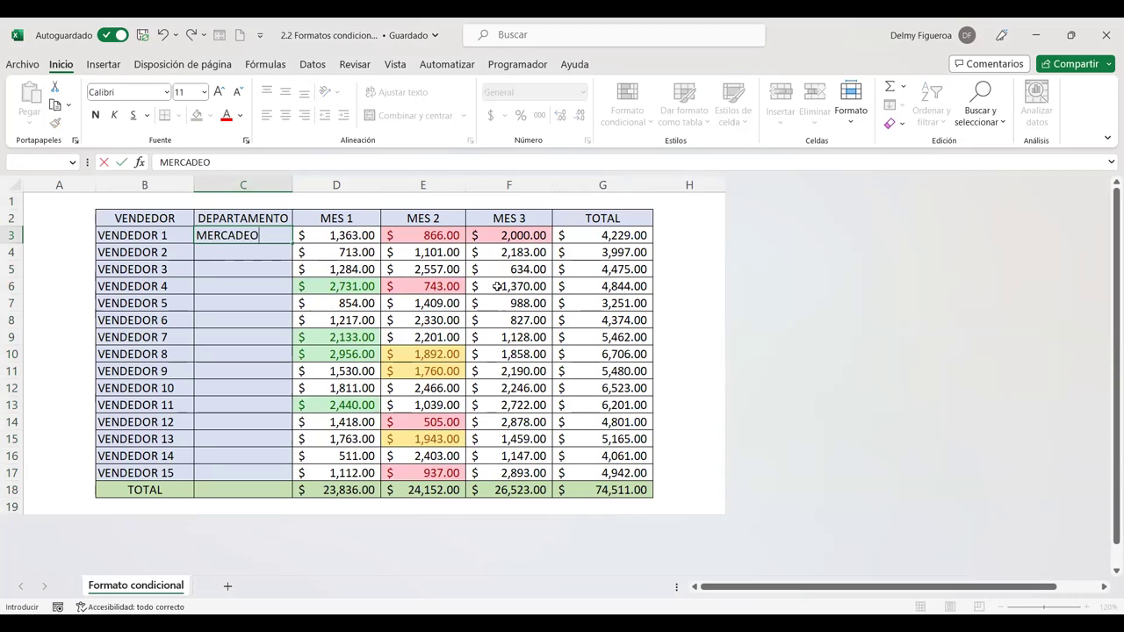
key(Return)
text(VENTAS)
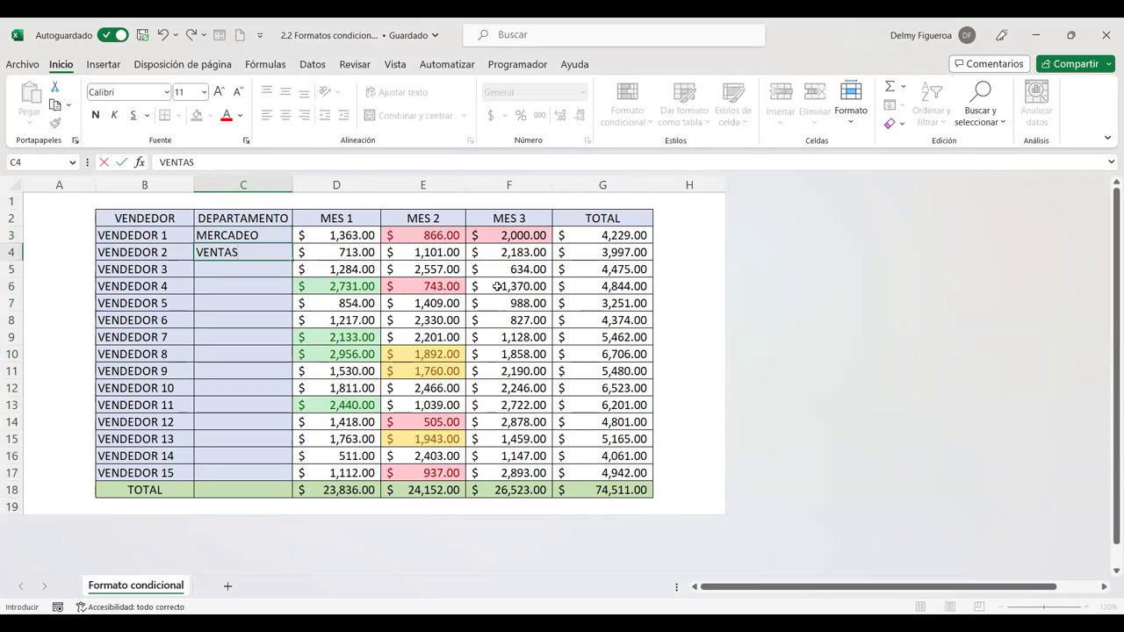
key(Return)
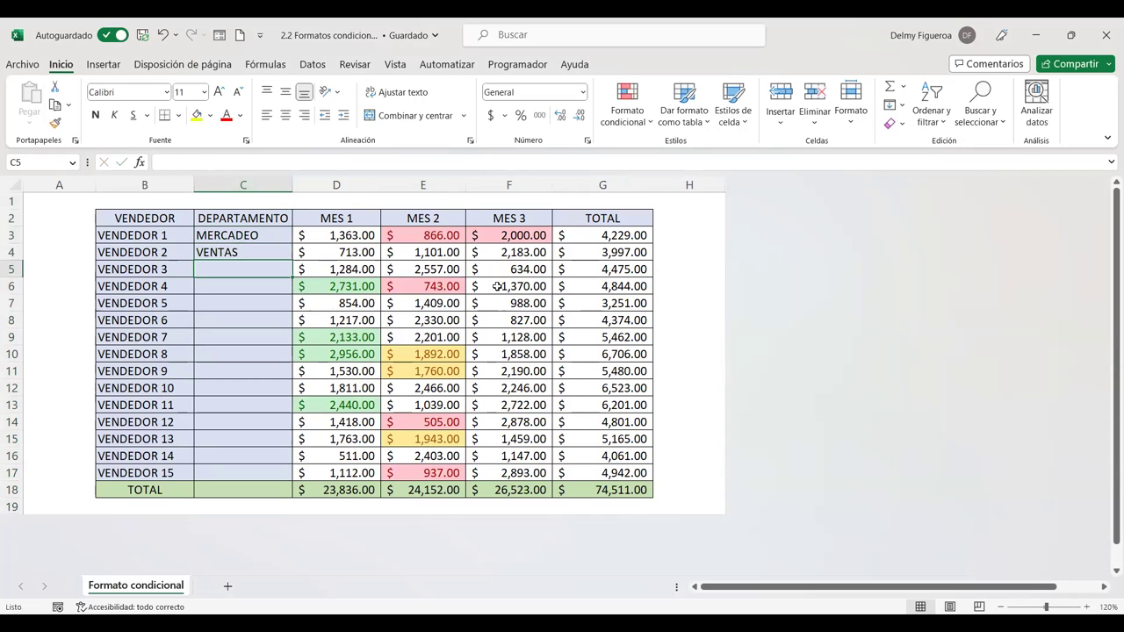
text(PUBL)
text(ICIDAD)
key(Return)
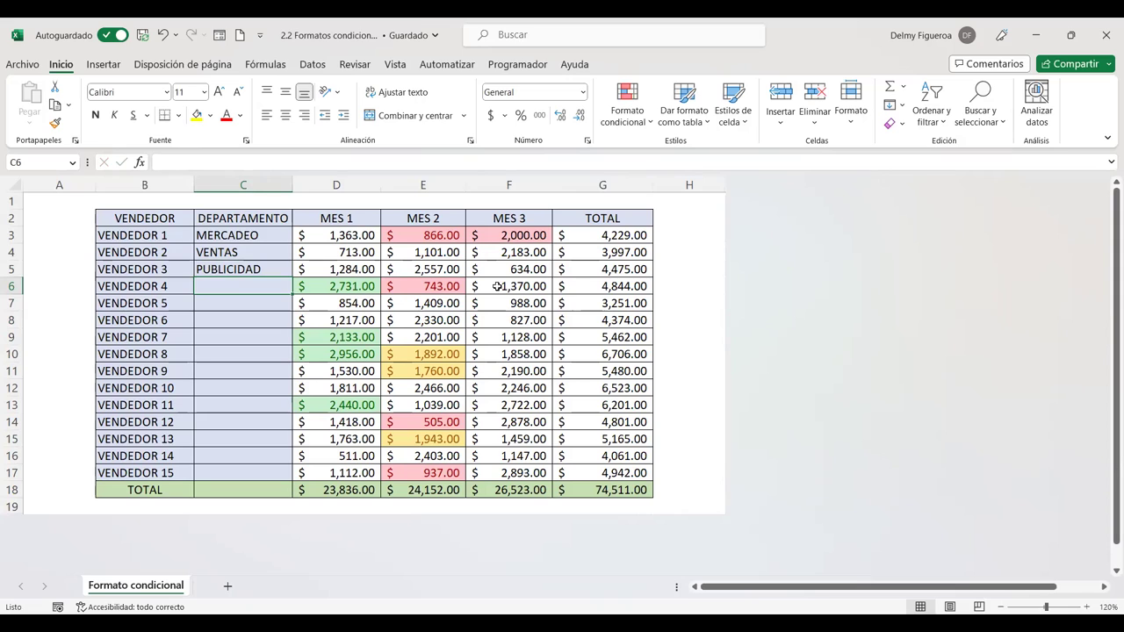
text(COB)
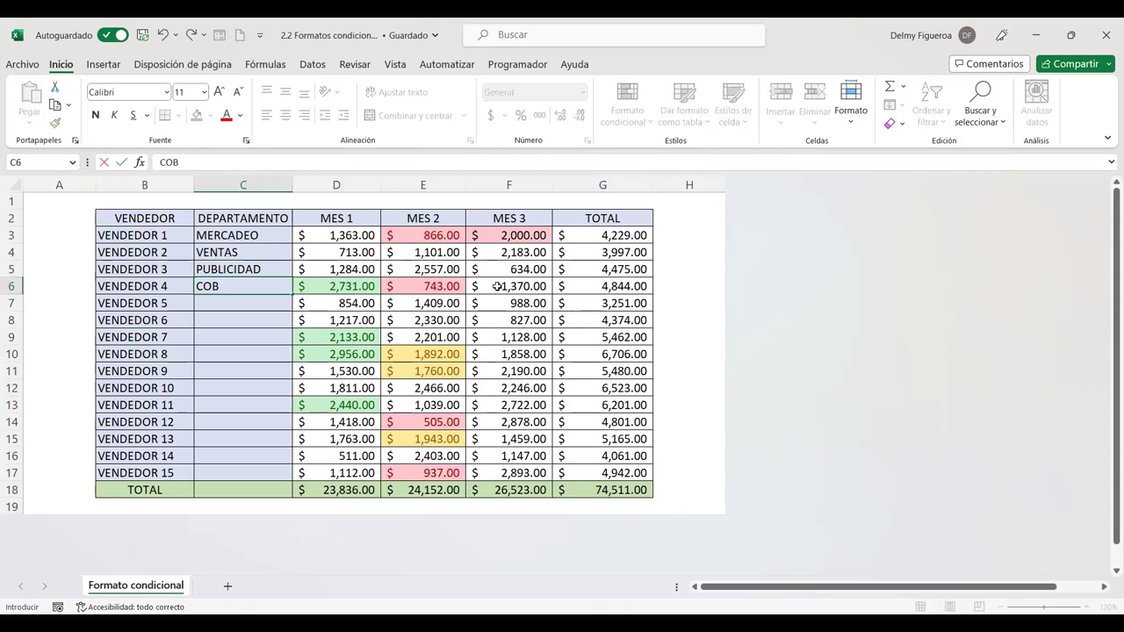
key(BackSpace)
text(NTAB)
text(ILIDAD)
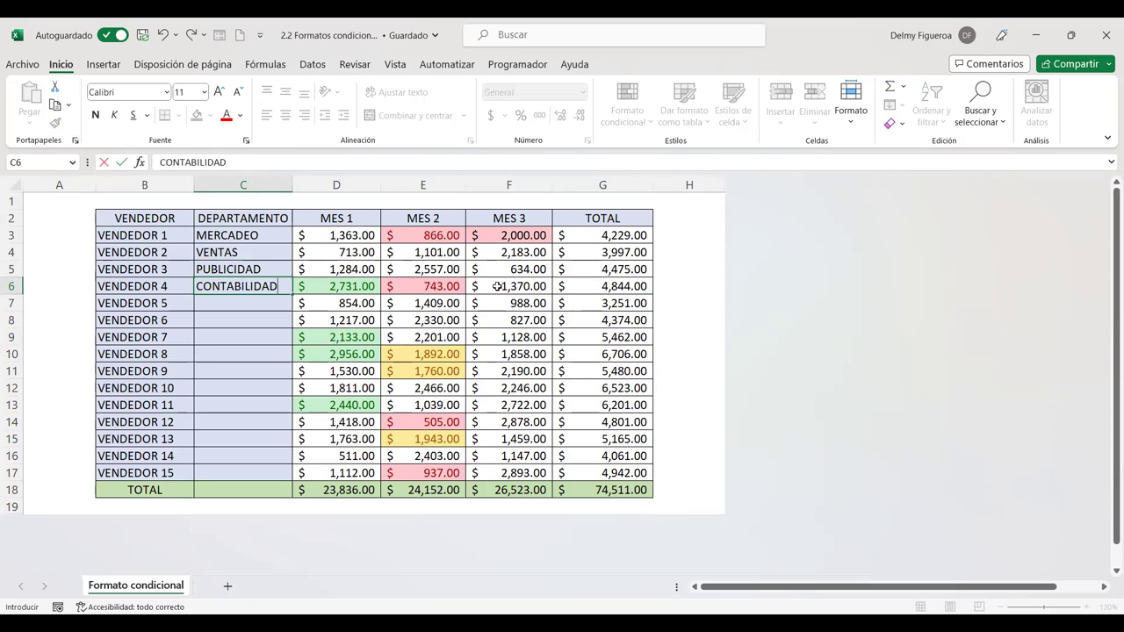
key(Return)
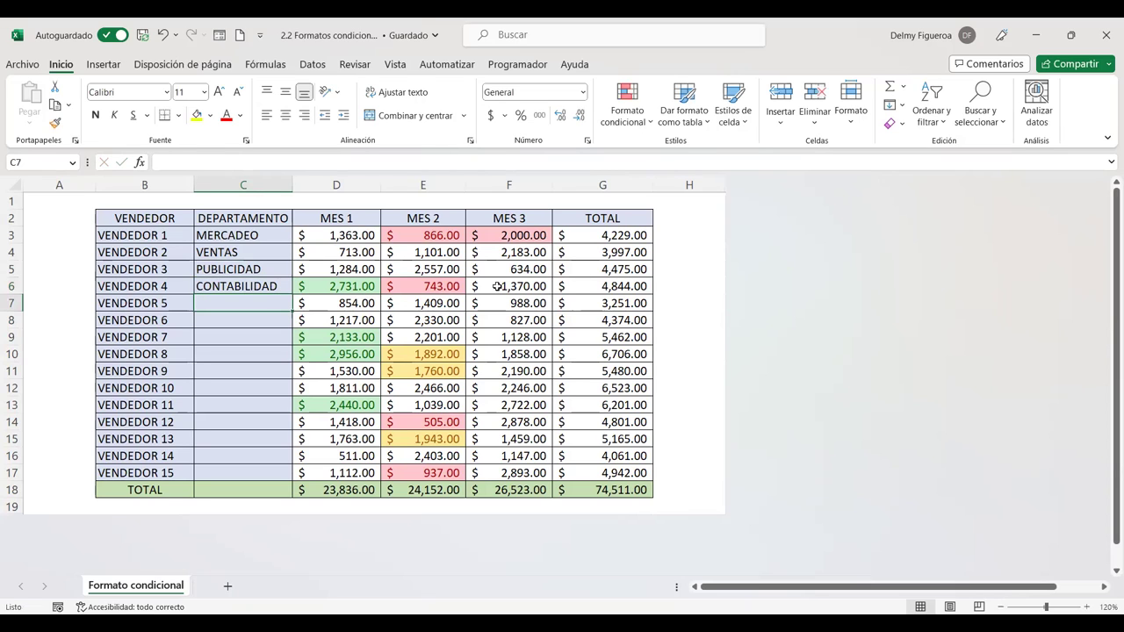
Enter ATENCIÓN AL CLIENTE, PRODUCCIÓN and COBROS for vendors 5 to 7
text(ATENCIÓN AL CLIENTE)
key(Return)
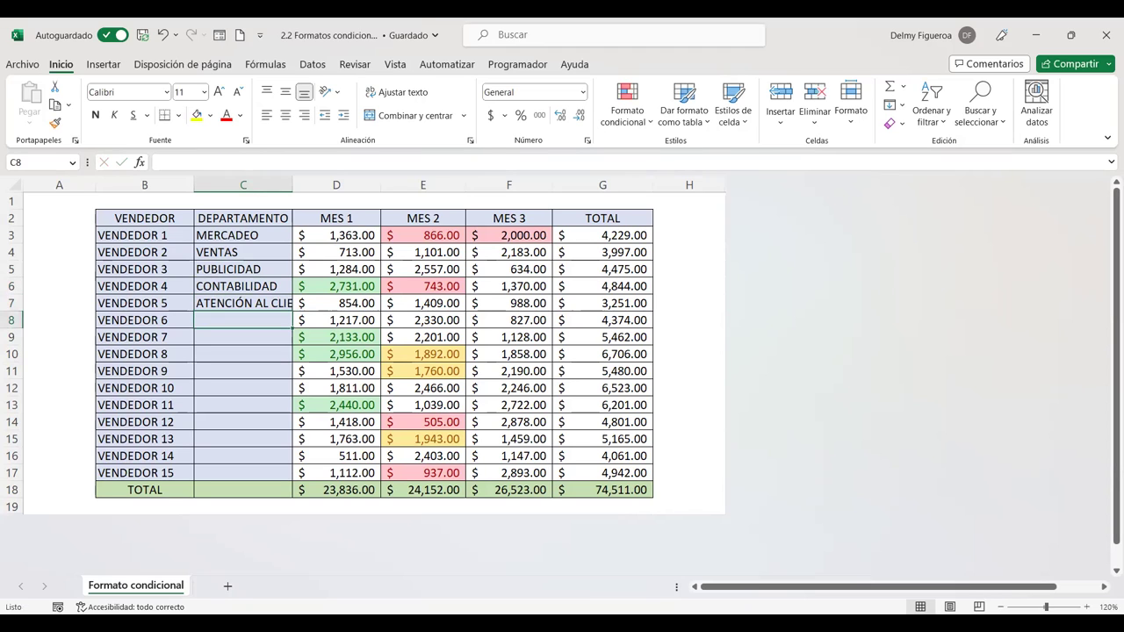
click(245, 326)
text(PRODUCCIÓN)
key(Return)
text(COBROS)
key(Return)
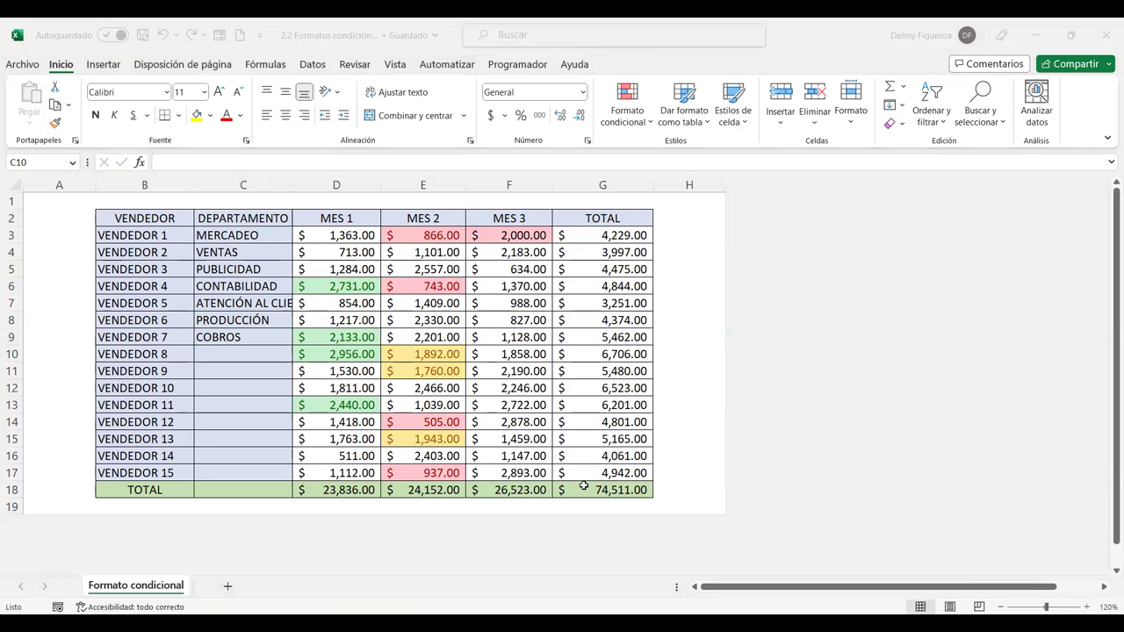
Autofit column C so ATENCIÓN AL CLIENTE shows in full
click(296, 185)
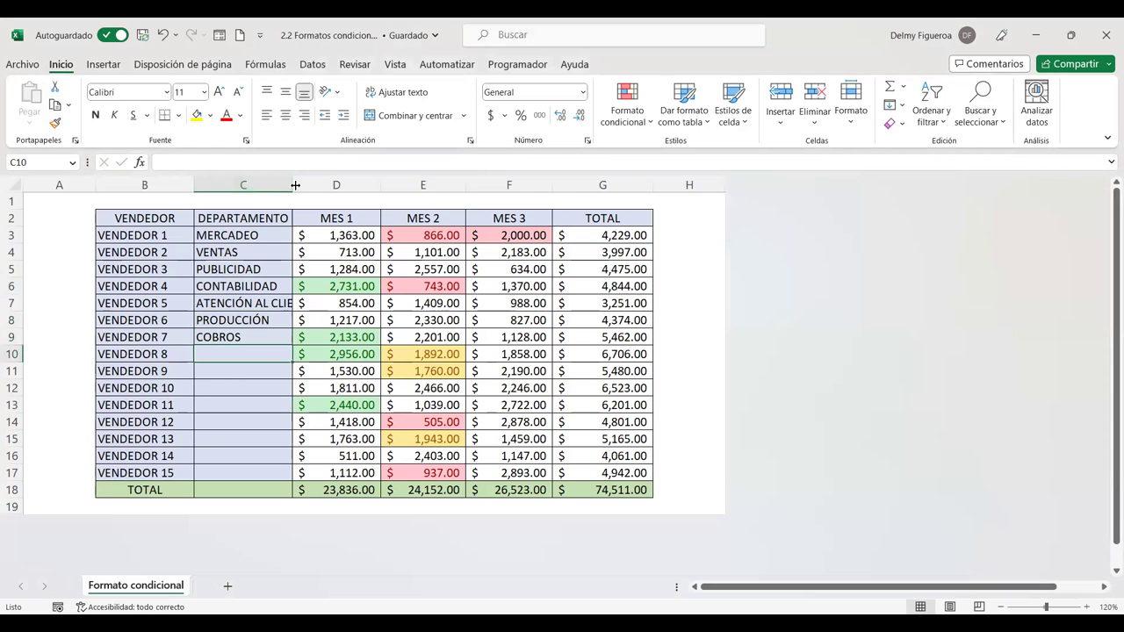
double_click(296, 185)
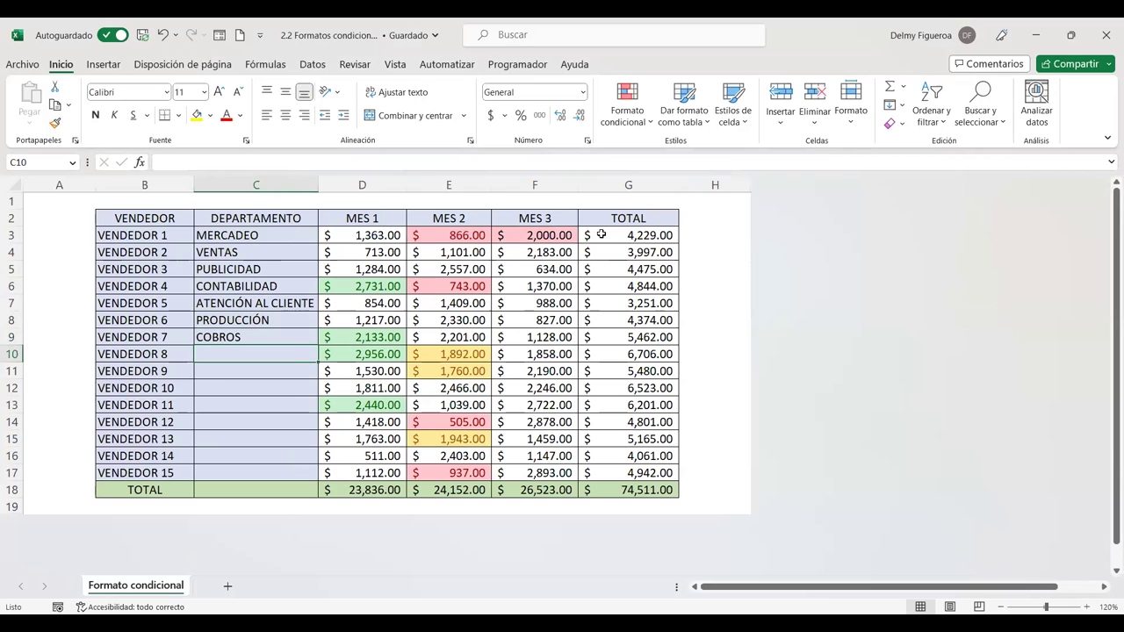
click(357, 456)
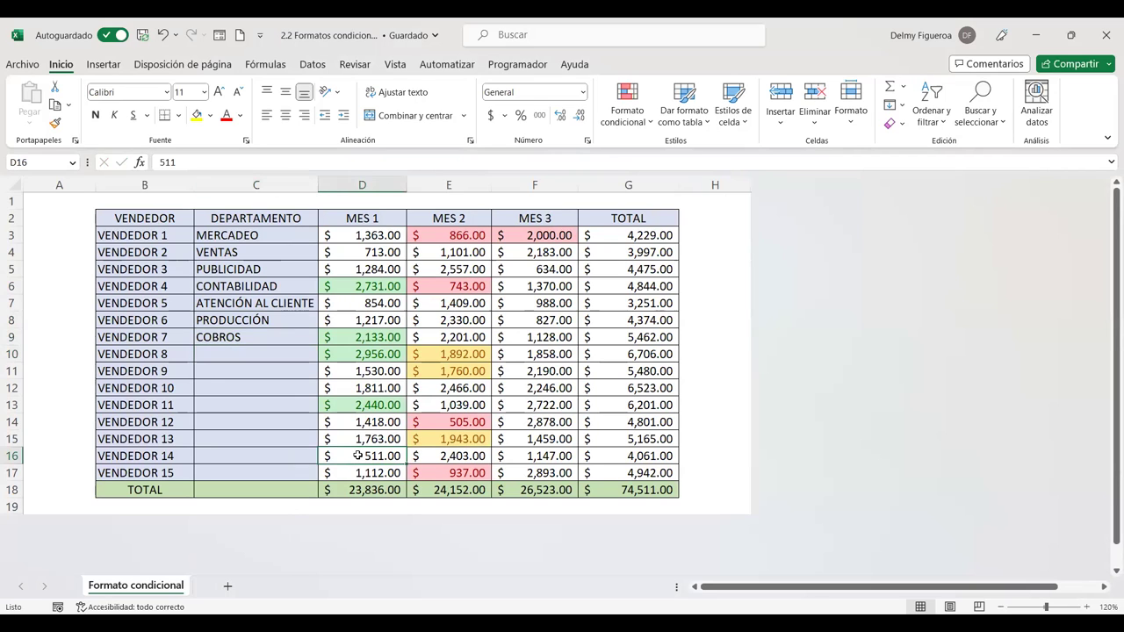
click(453, 353)
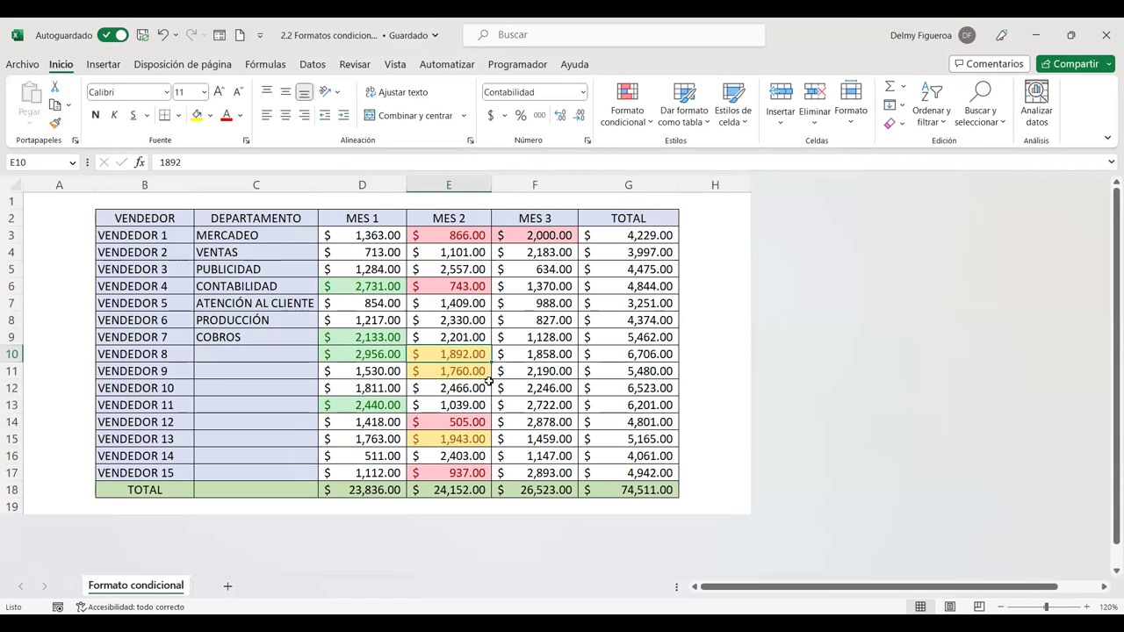
Enter RRHH as vendor 8's department in C10
click(235, 353)
text(rrhh)
key(BackSpace)
key(BackSpace)
key(BackSpace)
text(RRHH)
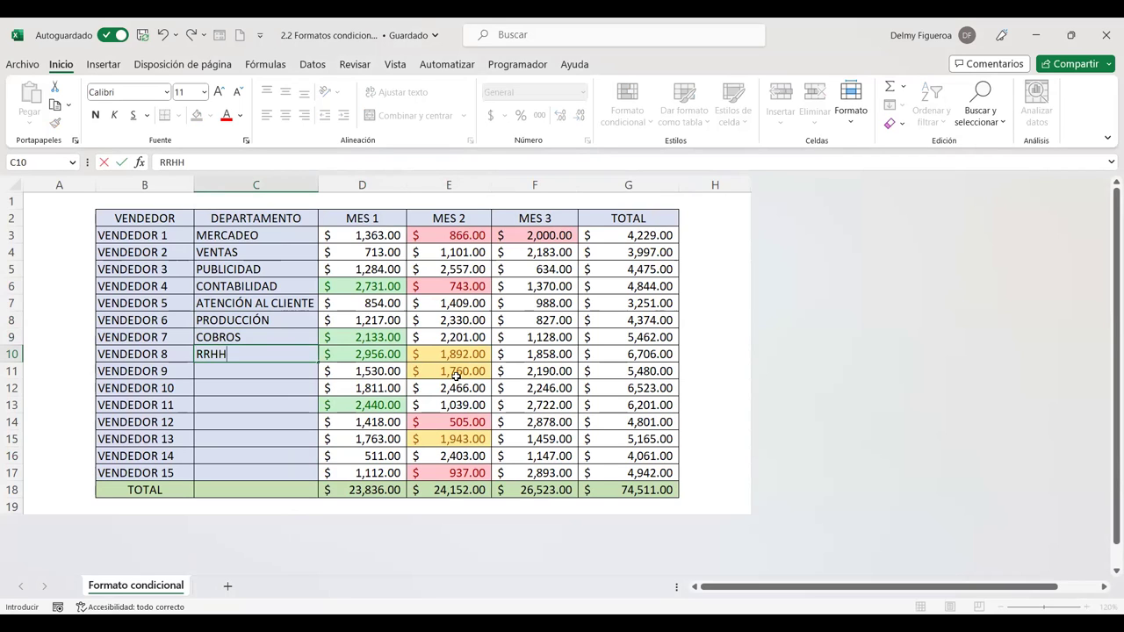
key(Return)
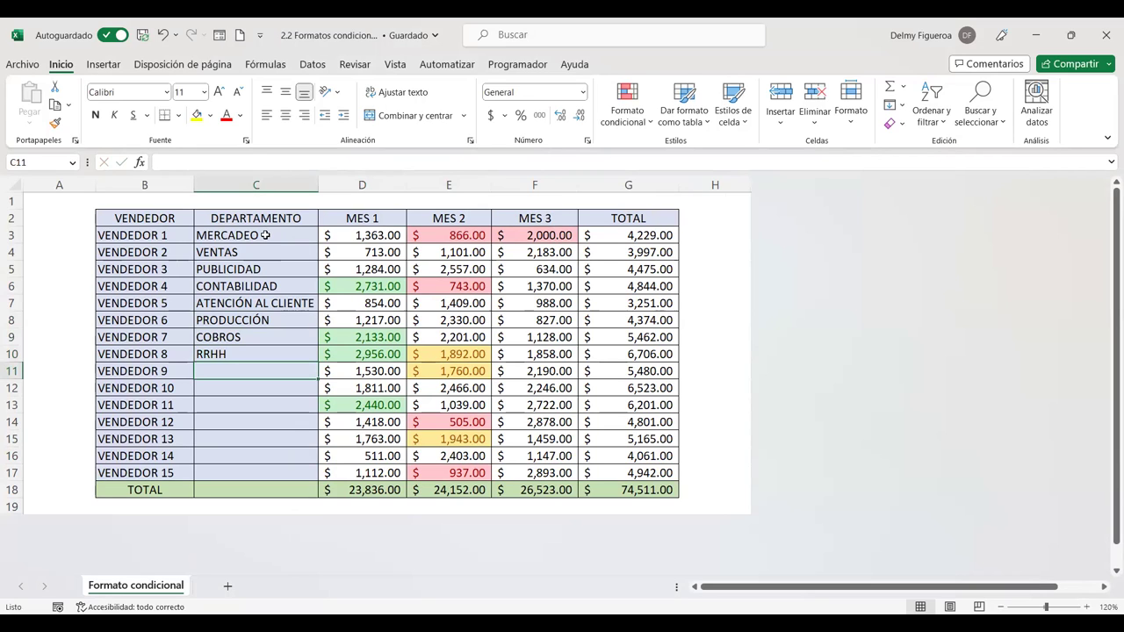
Fill C11:C17 with the MERCADEO-to-RRHH department list copied from C3:C10
drag(265, 235, 257, 351)
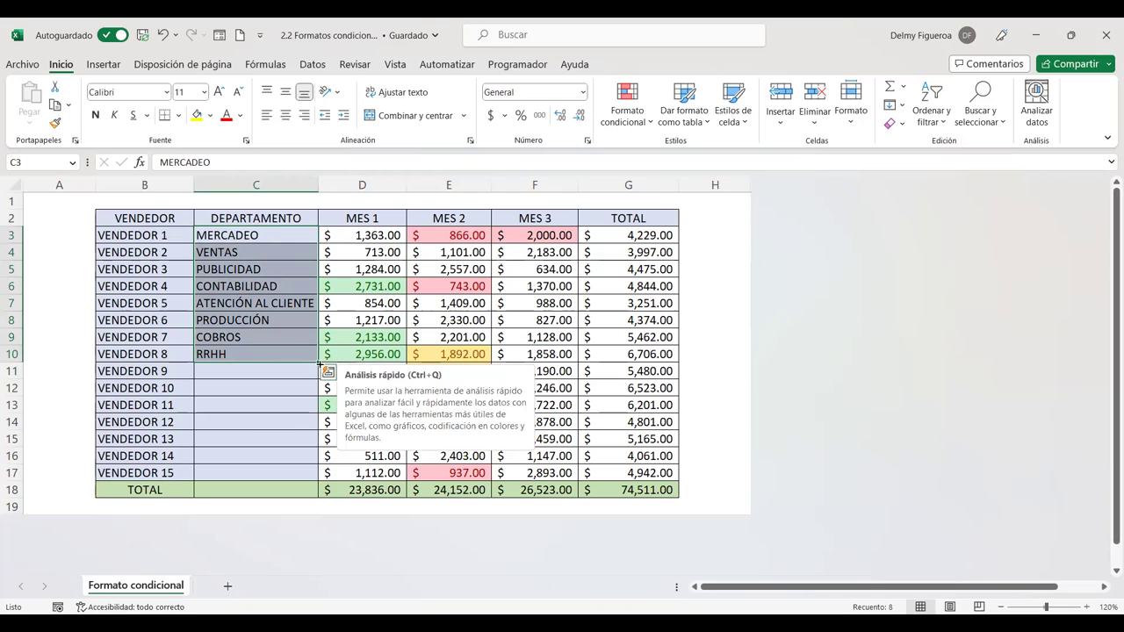
drag(317, 361, 305, 475)
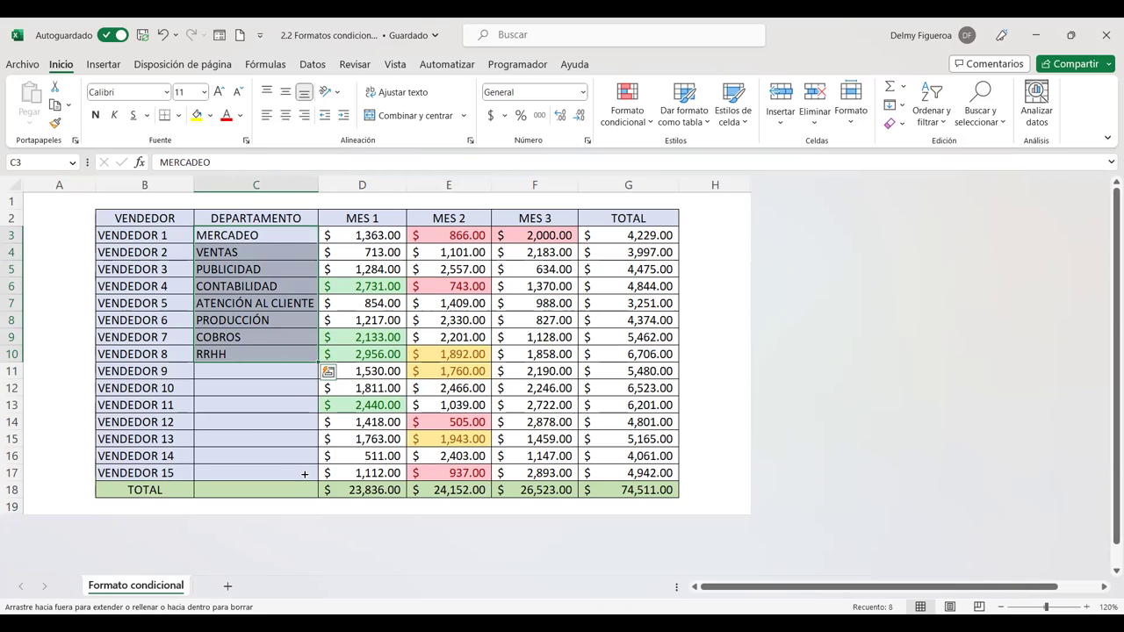
drag(305, 474, 302, 473)
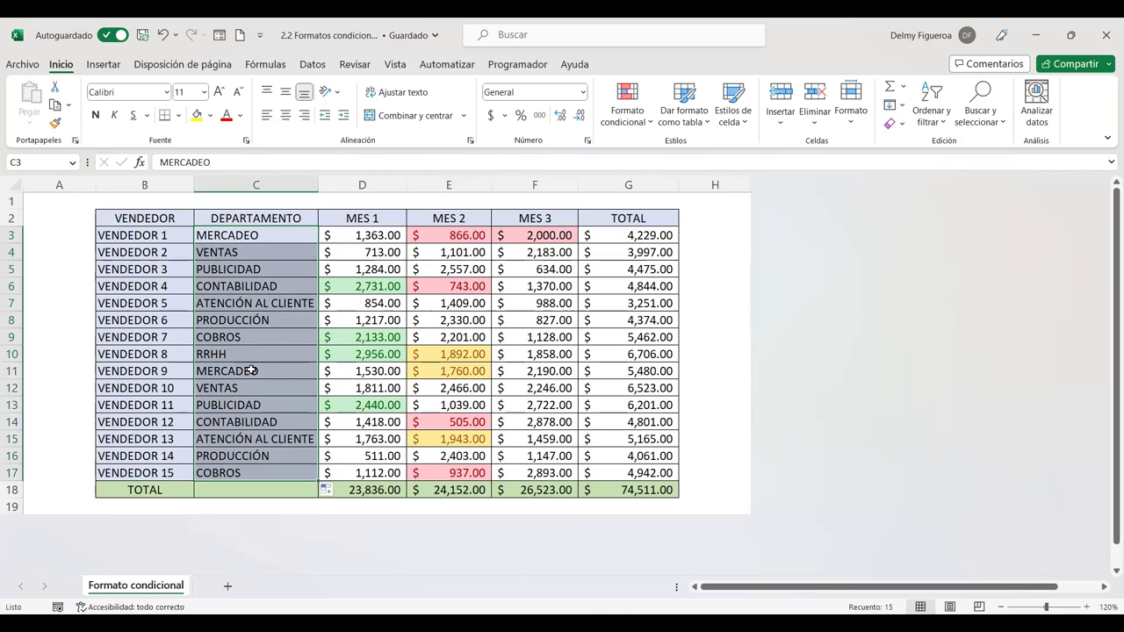
click(267, 374)
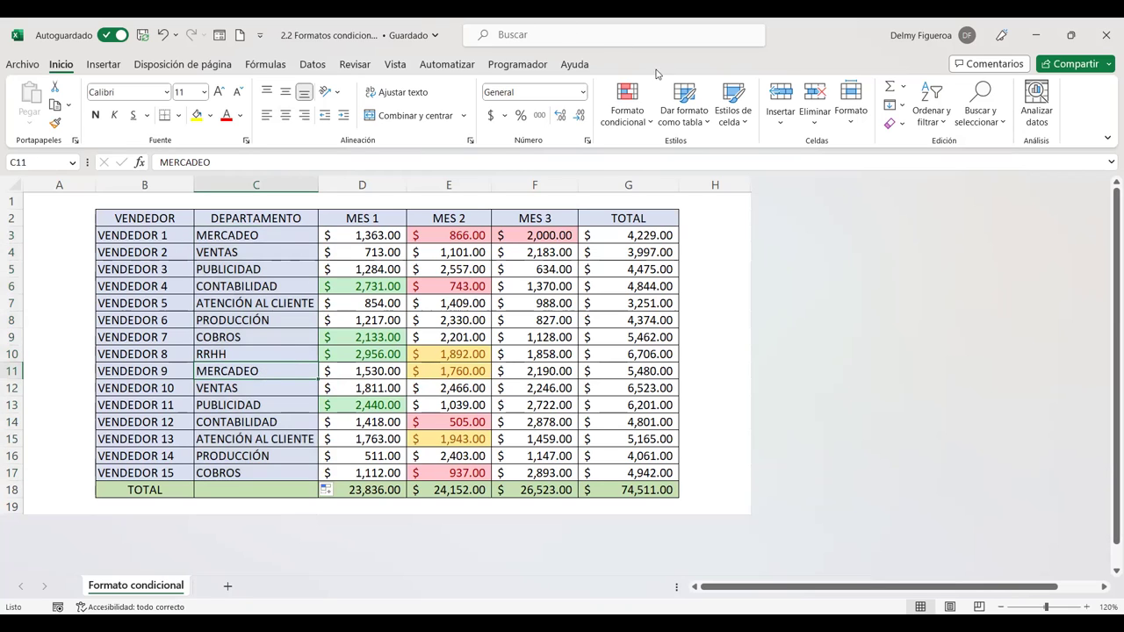
Give C11 a Text-that-contains MERCADEO rule with light red fill and dark red text
click(653, 131)
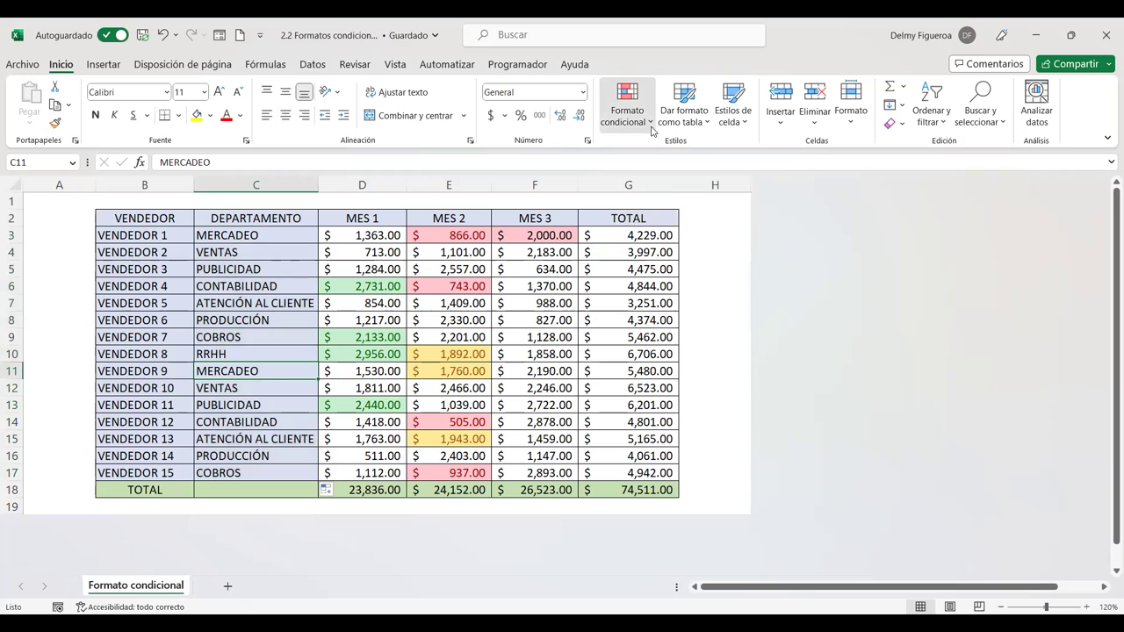
click(653, 131)
mouse_move(693, 154)
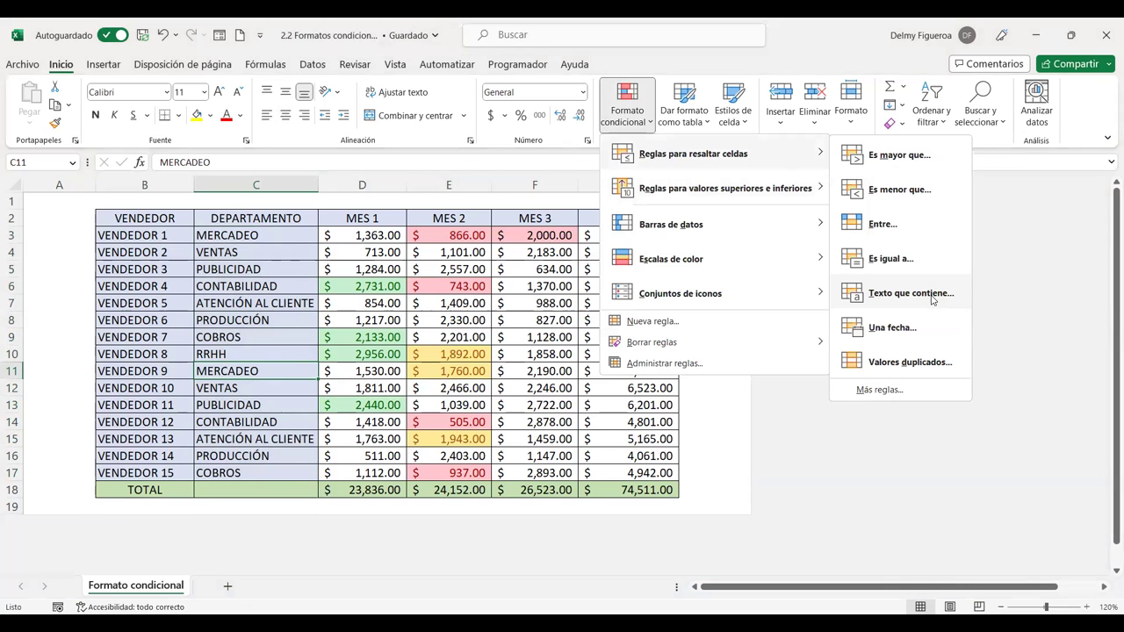
click(933, 300)
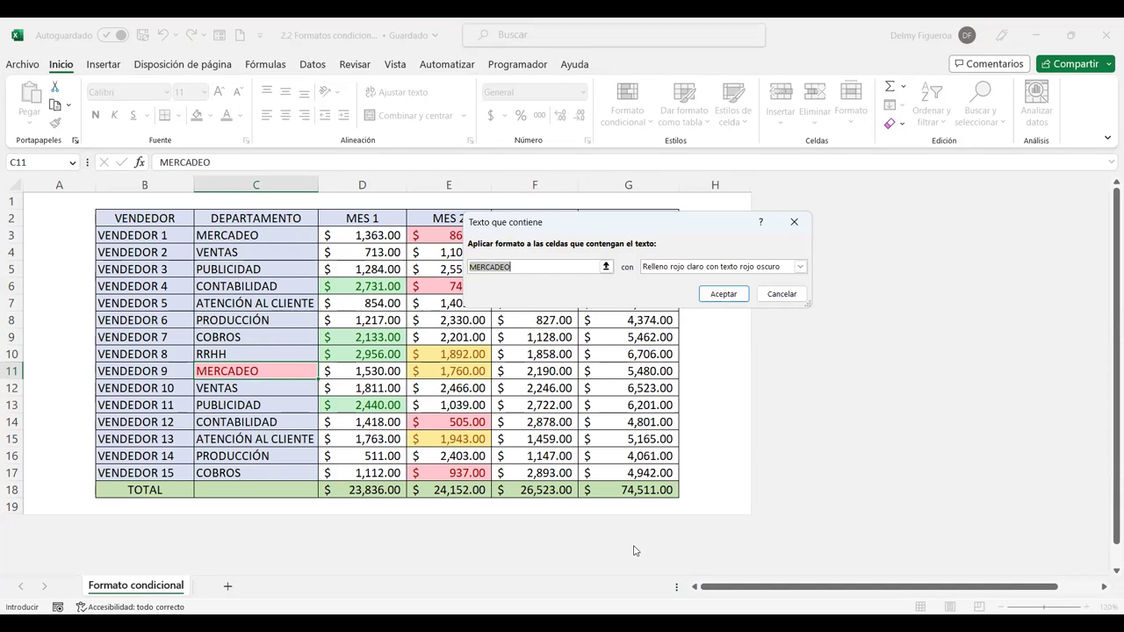
key(Return)
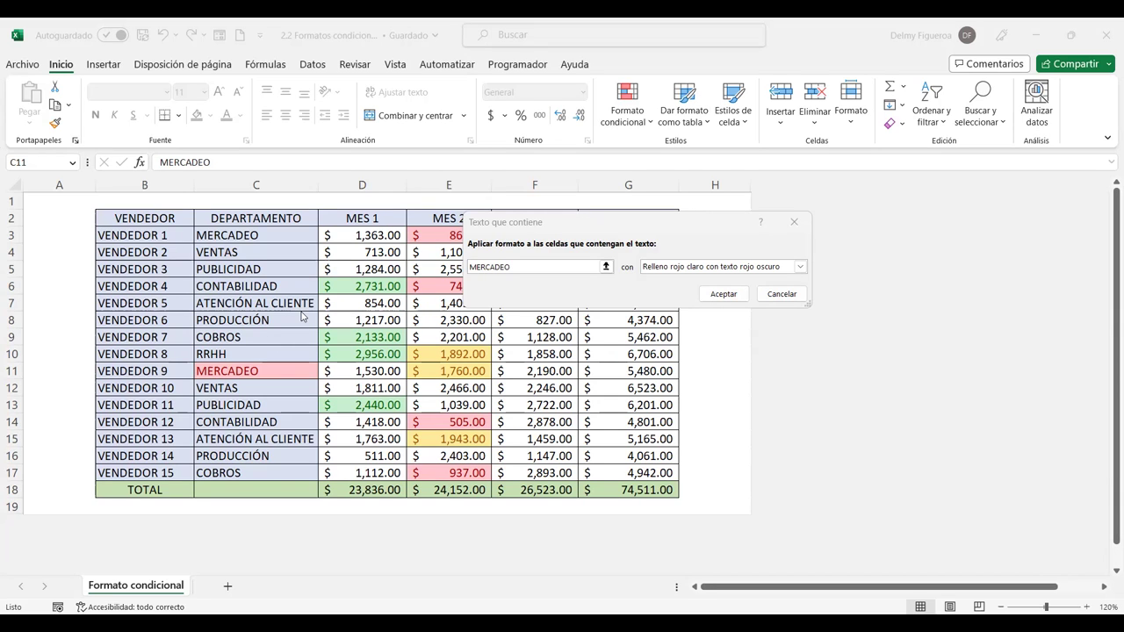
click(722, 294)
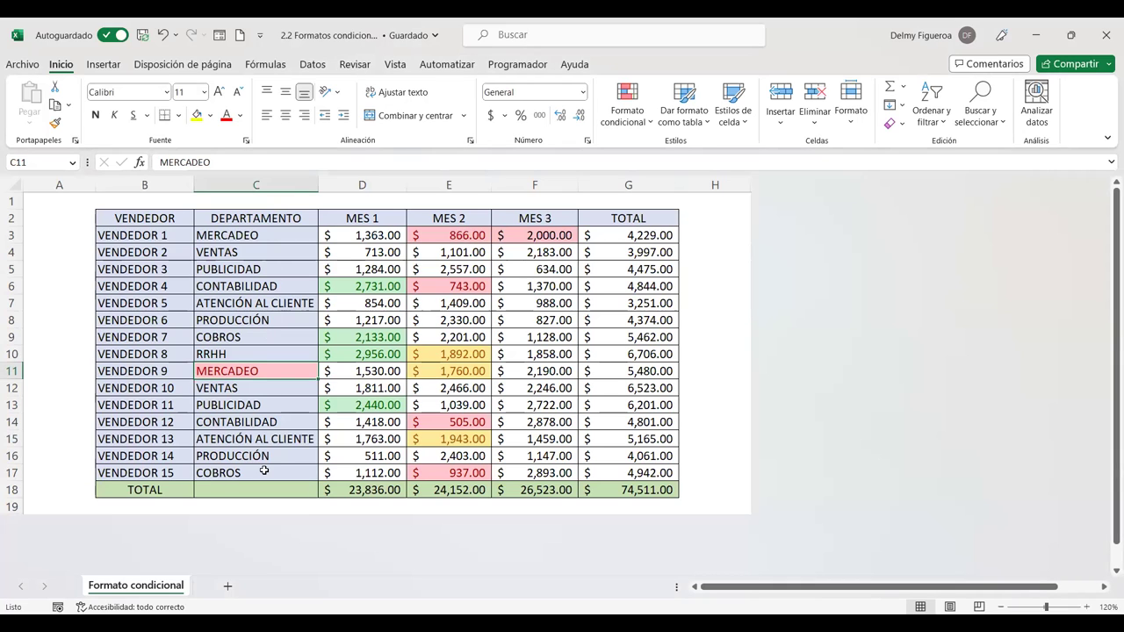
Apply a Text-that-contains MERCADEO rule with light red fill and dark red text to C3:C17
click(294, 235)
key(ctrl+shift+Down)
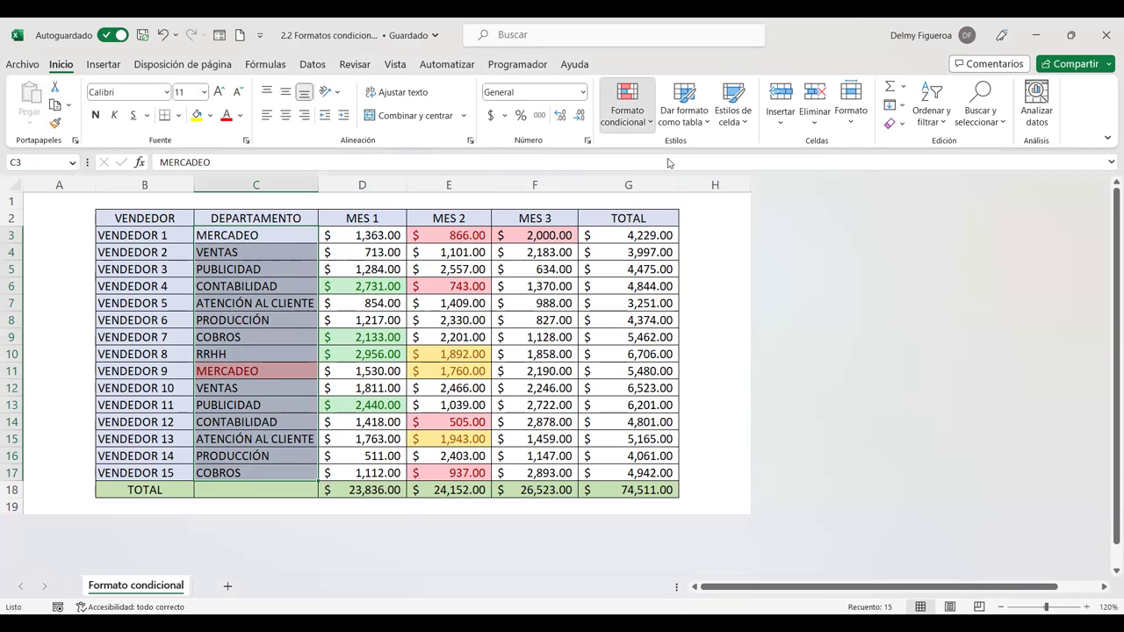
click(628, 106)
mouse_move(694, 154)
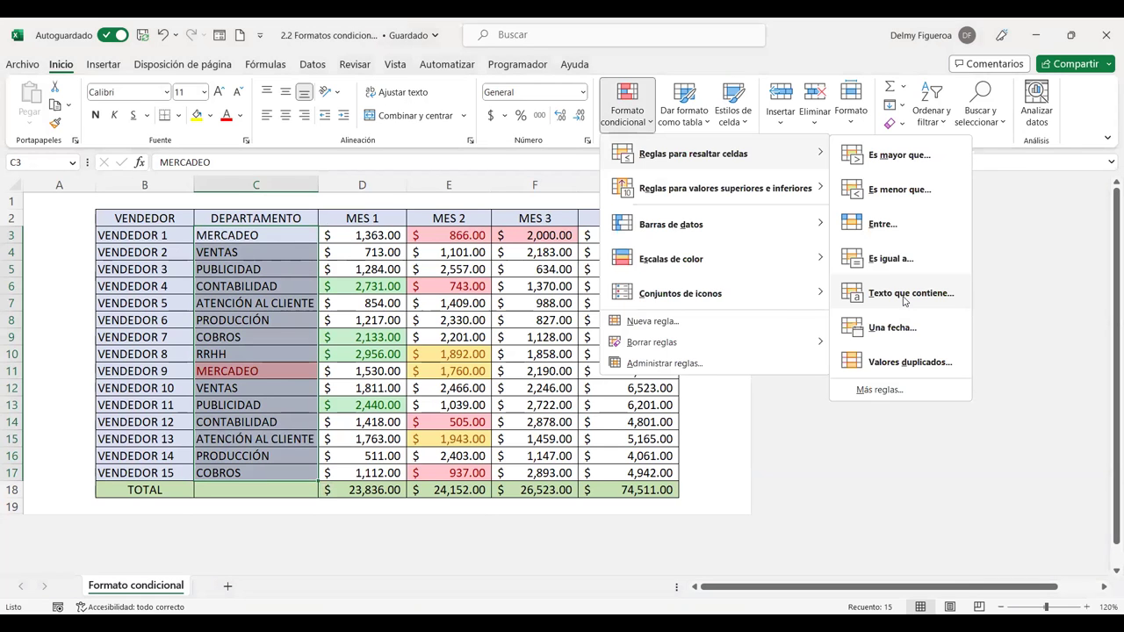
click(852, 274)
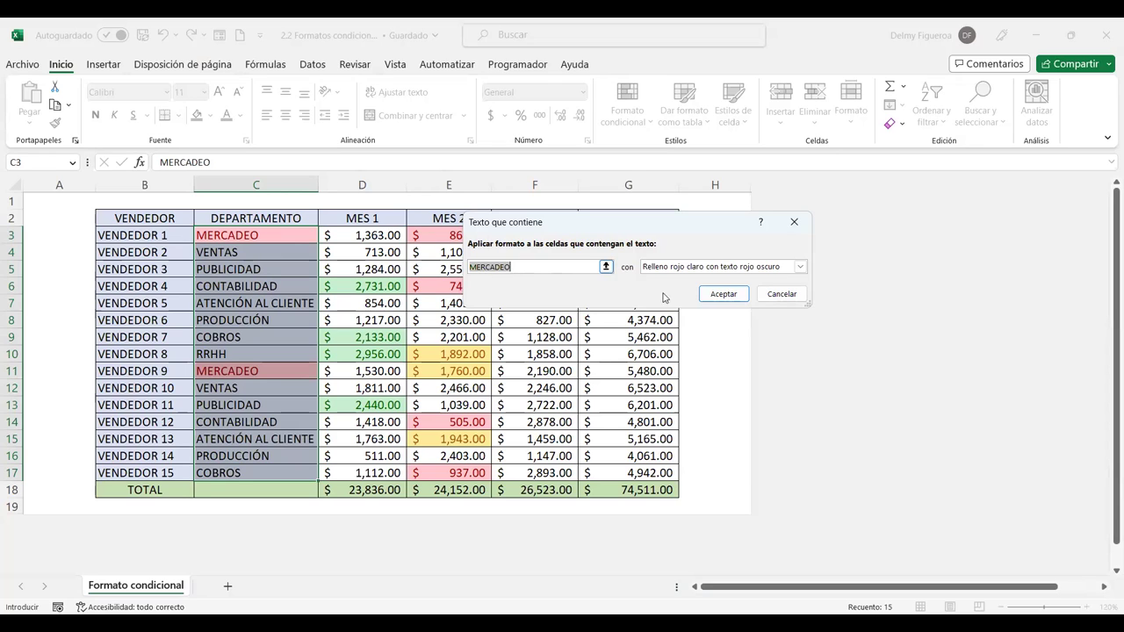
click(688, 267)
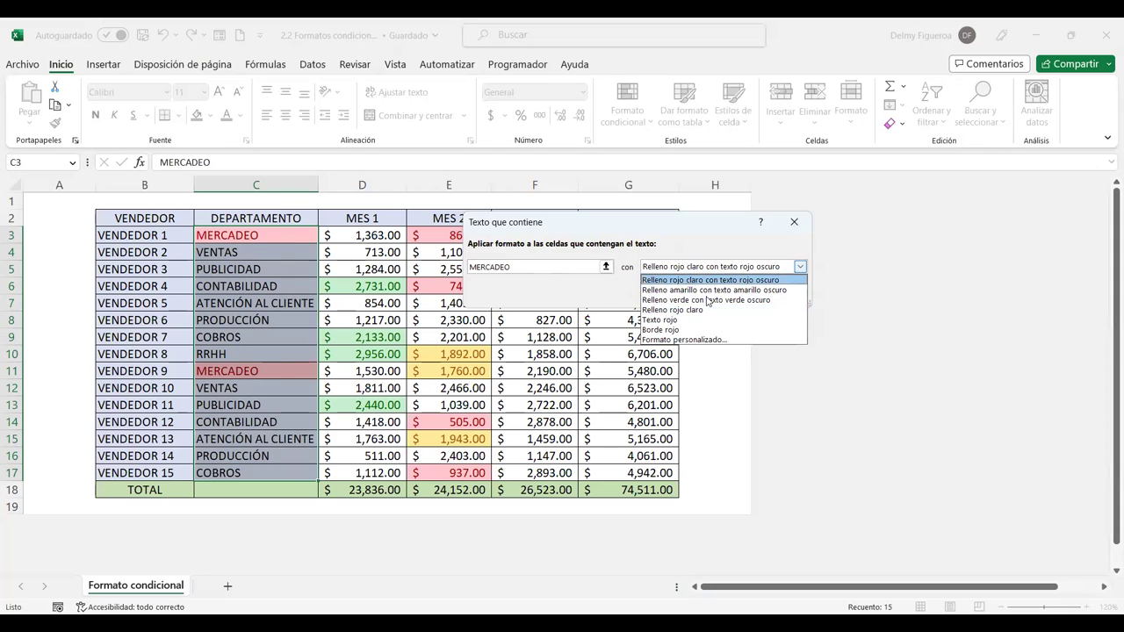
click(588, 298)
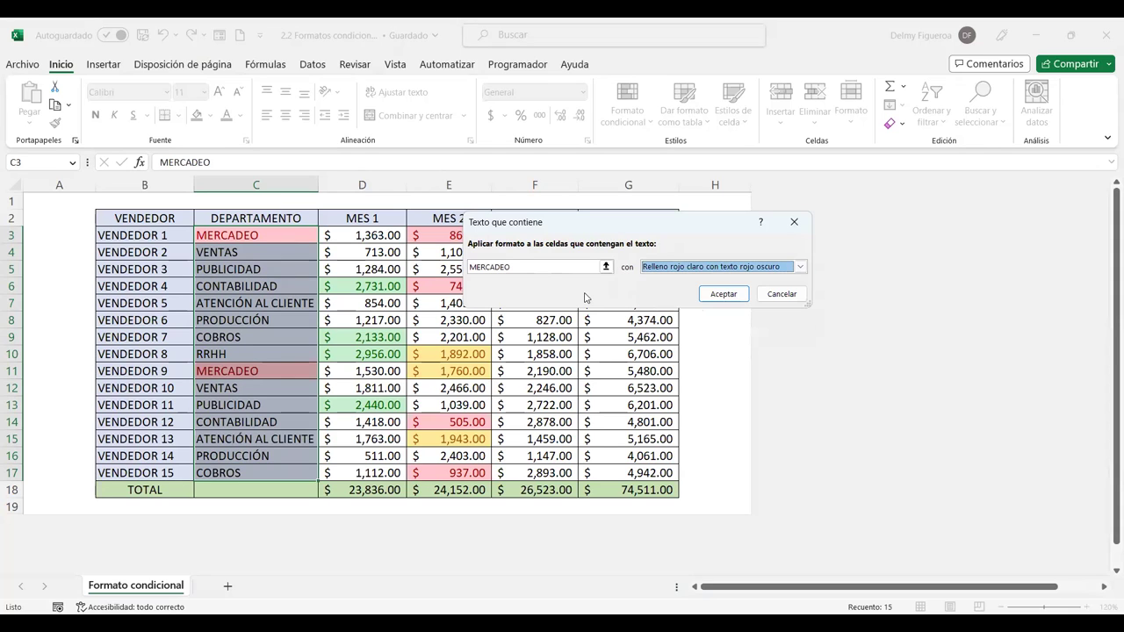
click(730, 298)
click(731, 299)
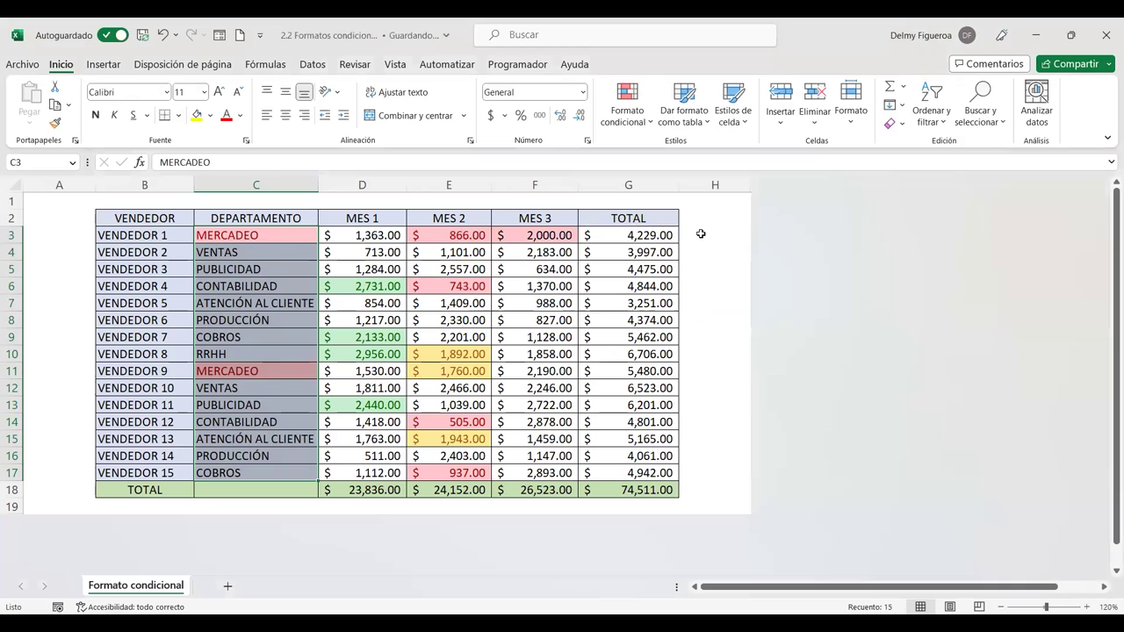
click(712, 232)
Add the heading ESTADO in cell H2, beside the TOTAL column
drag(648, 236, 639, 475)
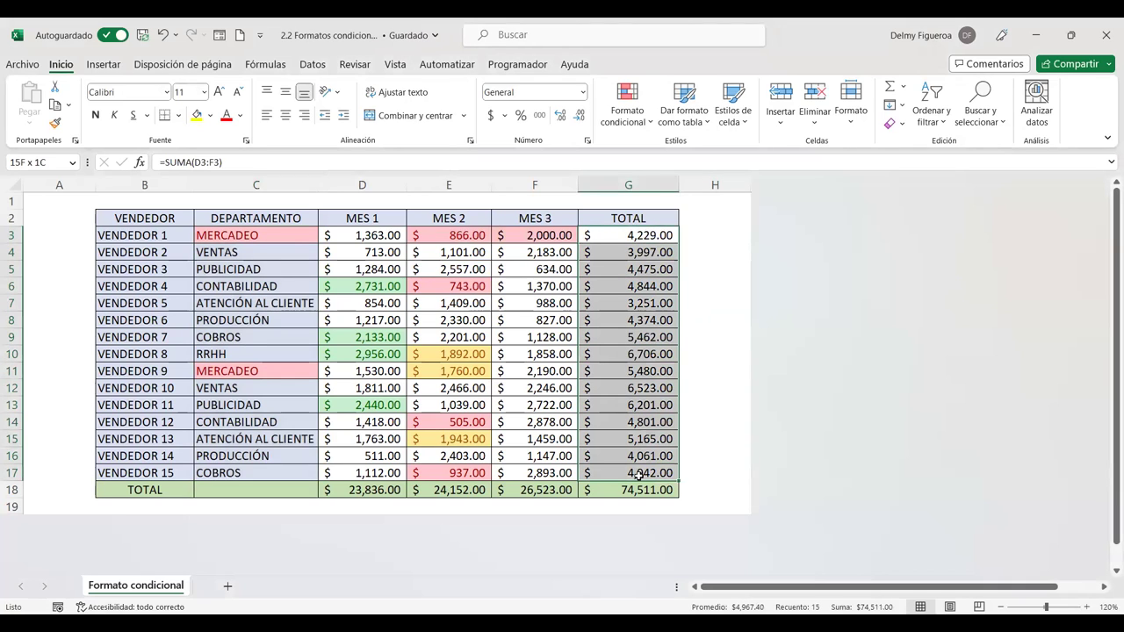
click(698, 218)
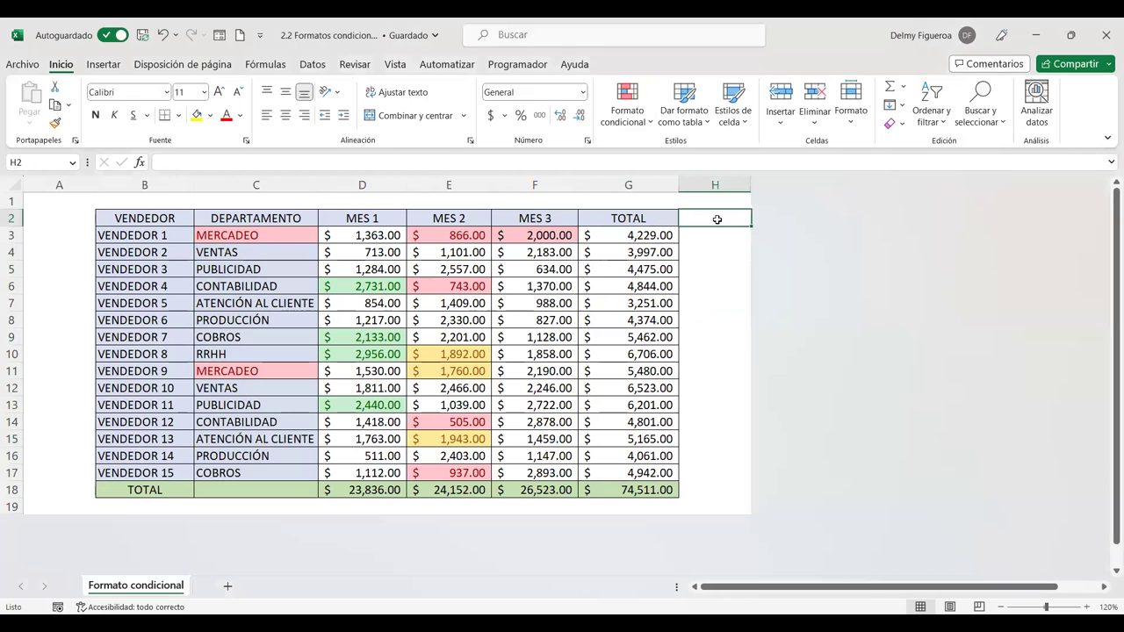
text(ESTADO)
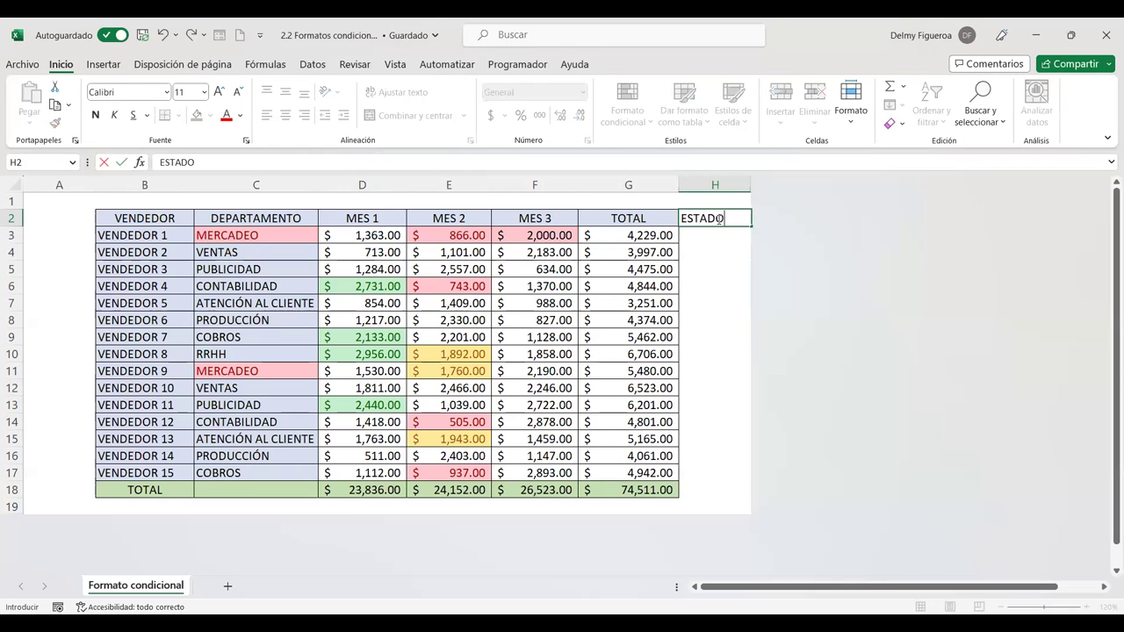
key(Return)
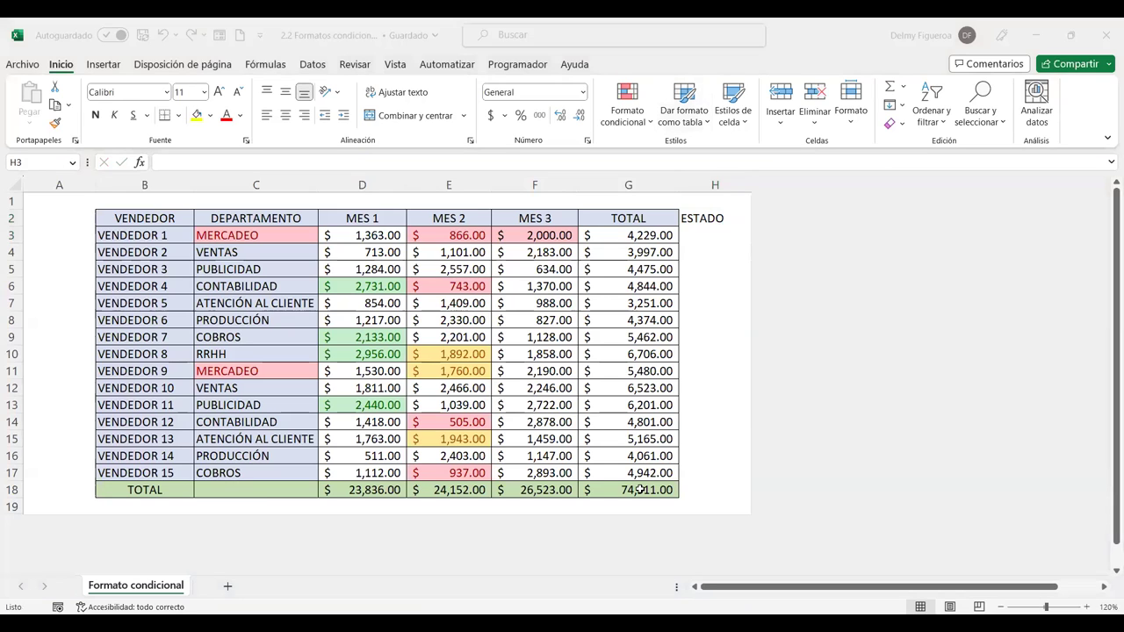
click(700, 234)
click(701, 233)
Start a new conditional rule formatting only cells that contain specific text
click(708, 233)
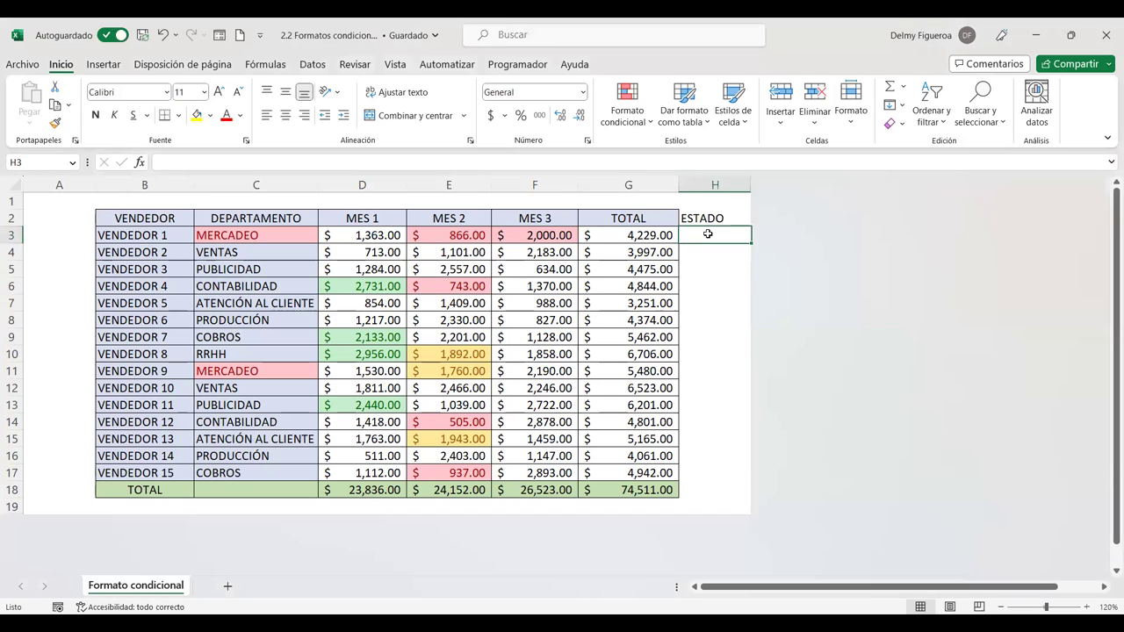
click(643, 123)
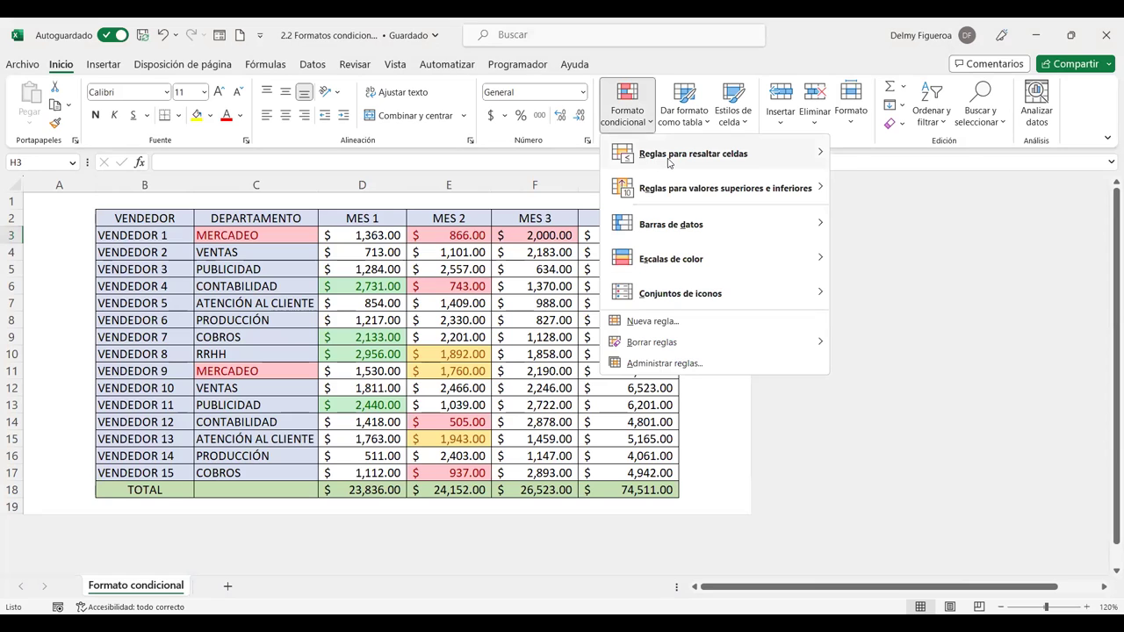
mouse_move(693, 154)
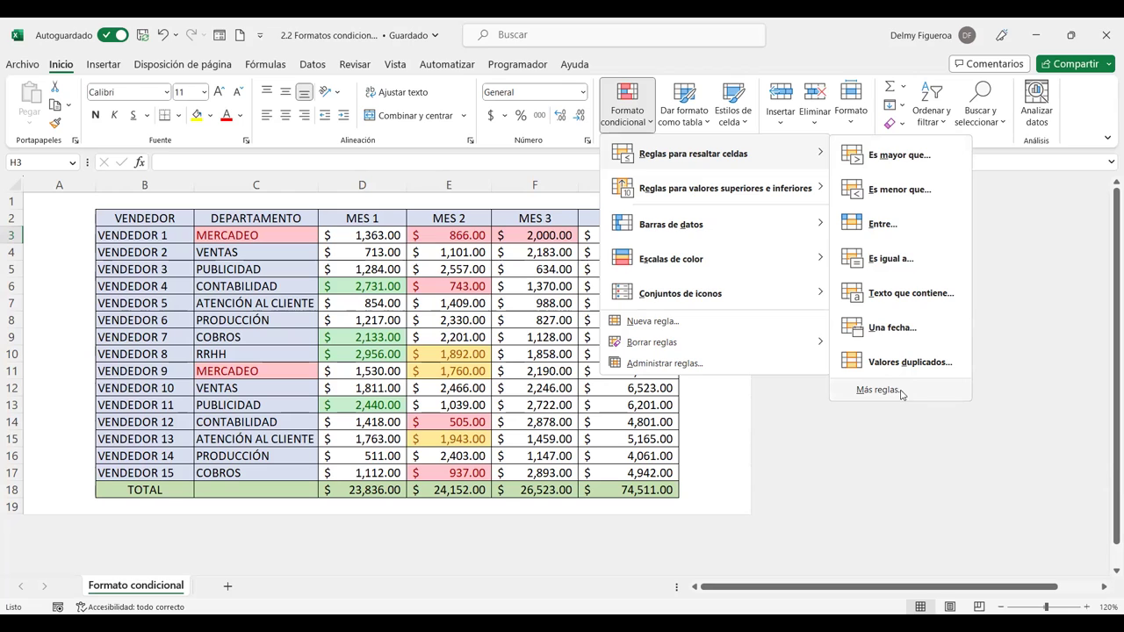
click(880, 389)
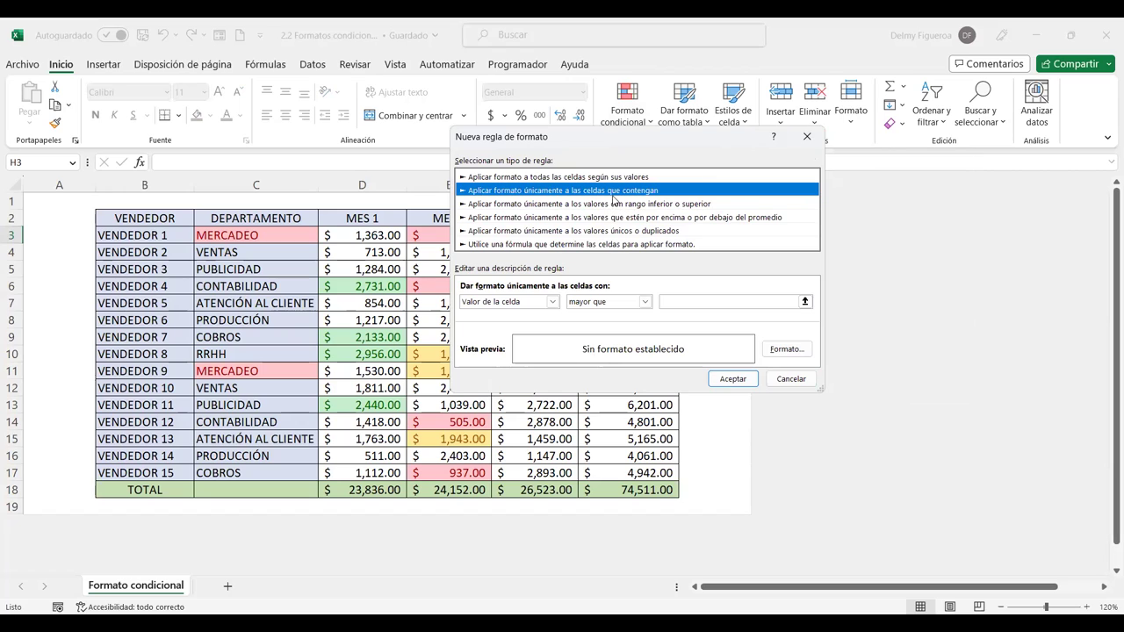
click(552, 303)
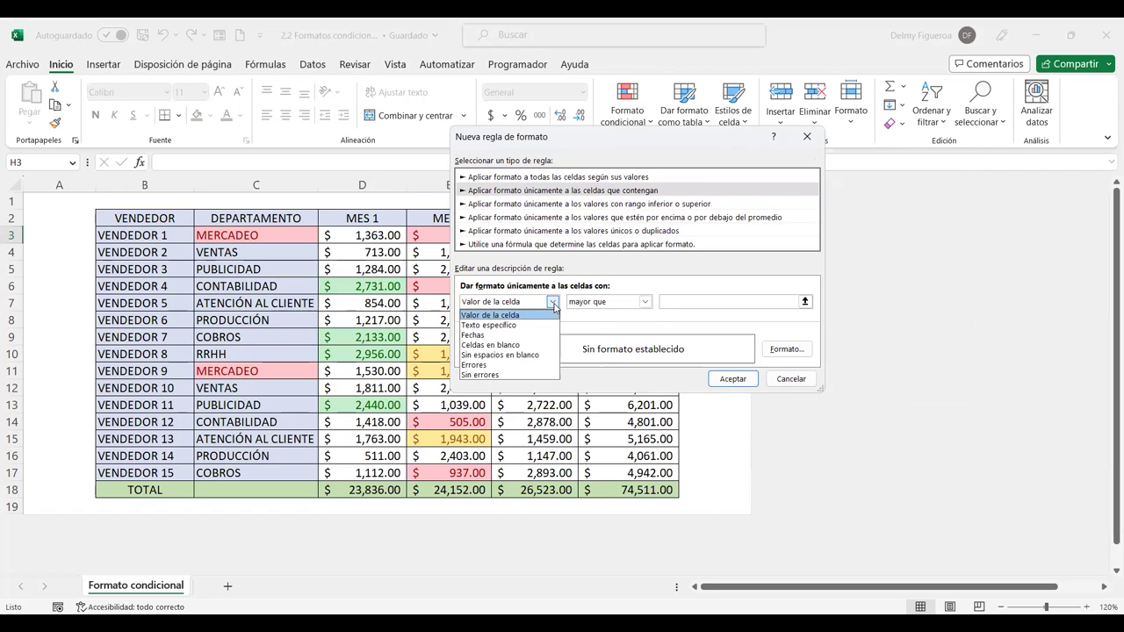
click(553, 303)
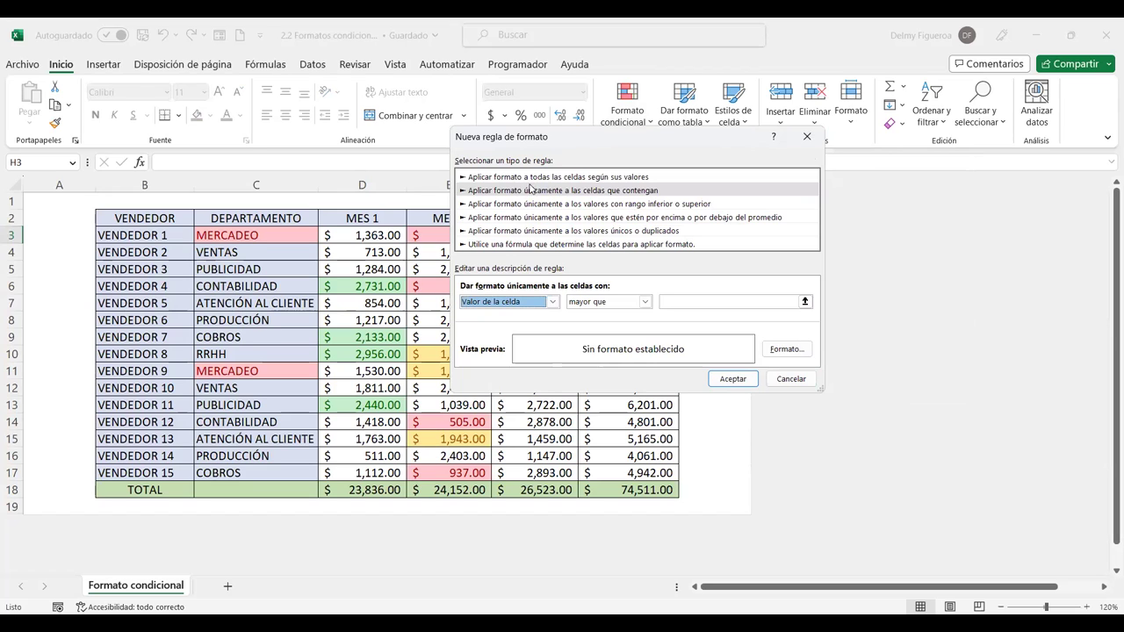
click(532, 190)
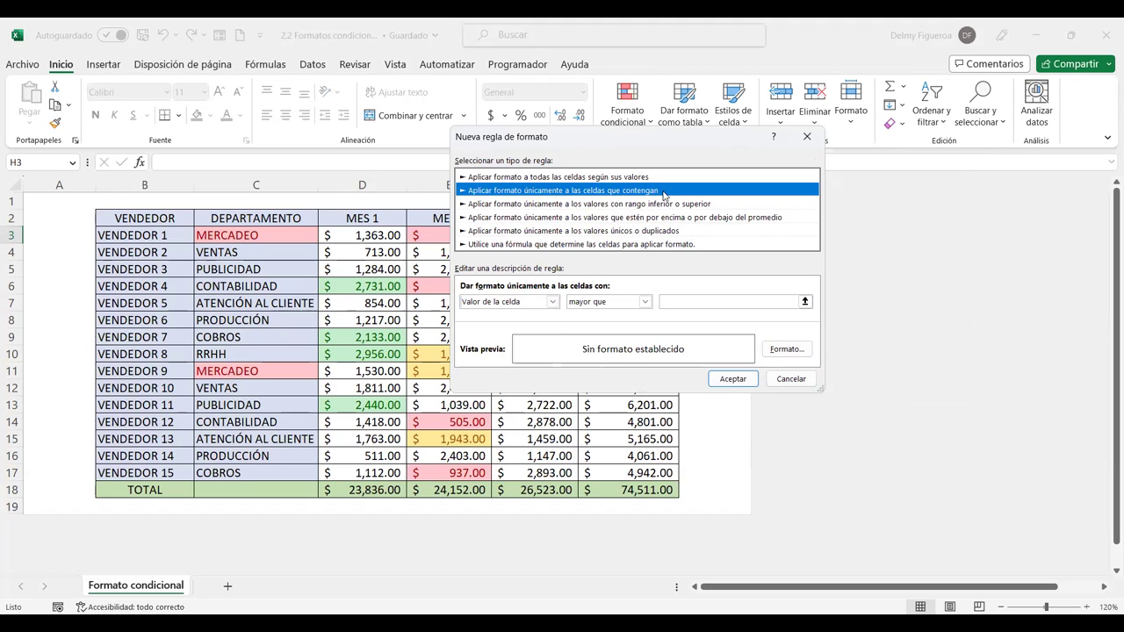
click(552, 303)
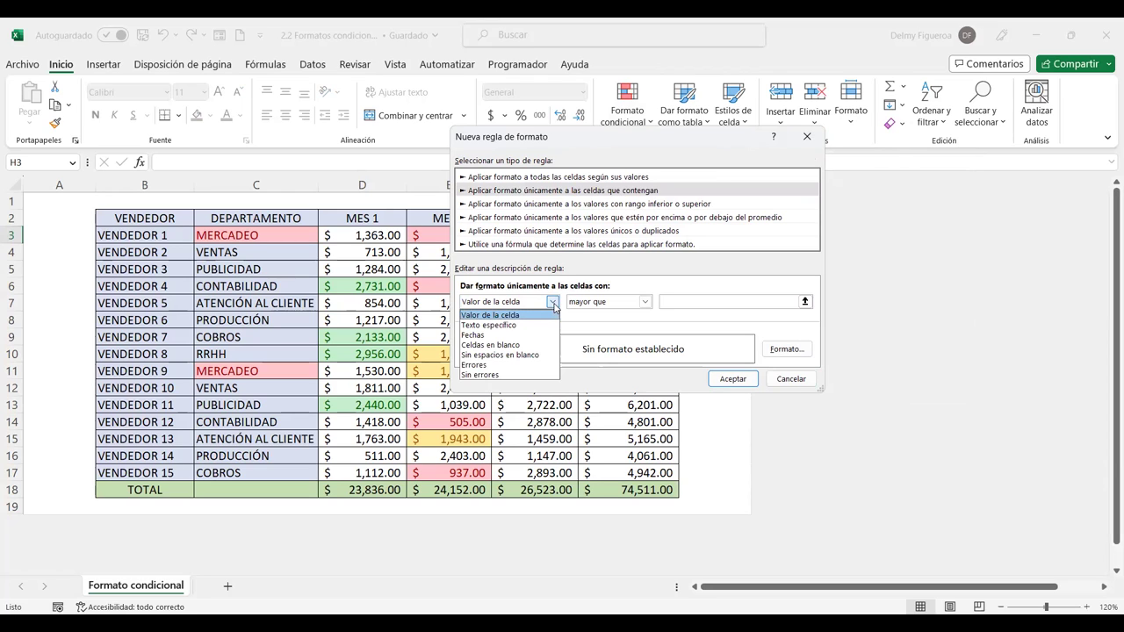
click(527, 325)
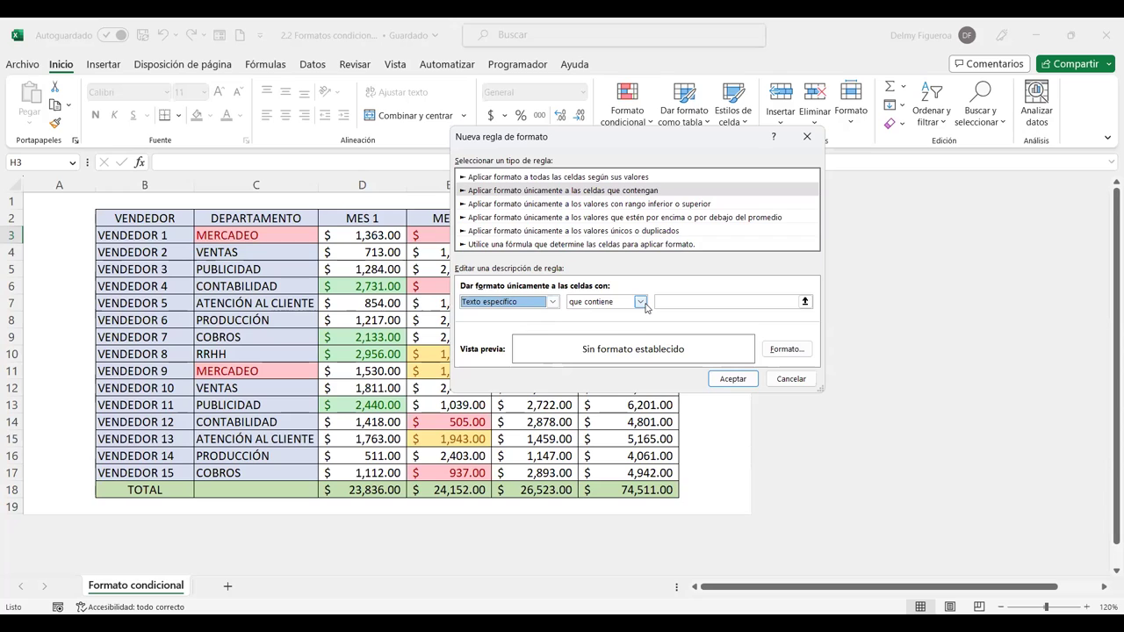
click(642, 303)
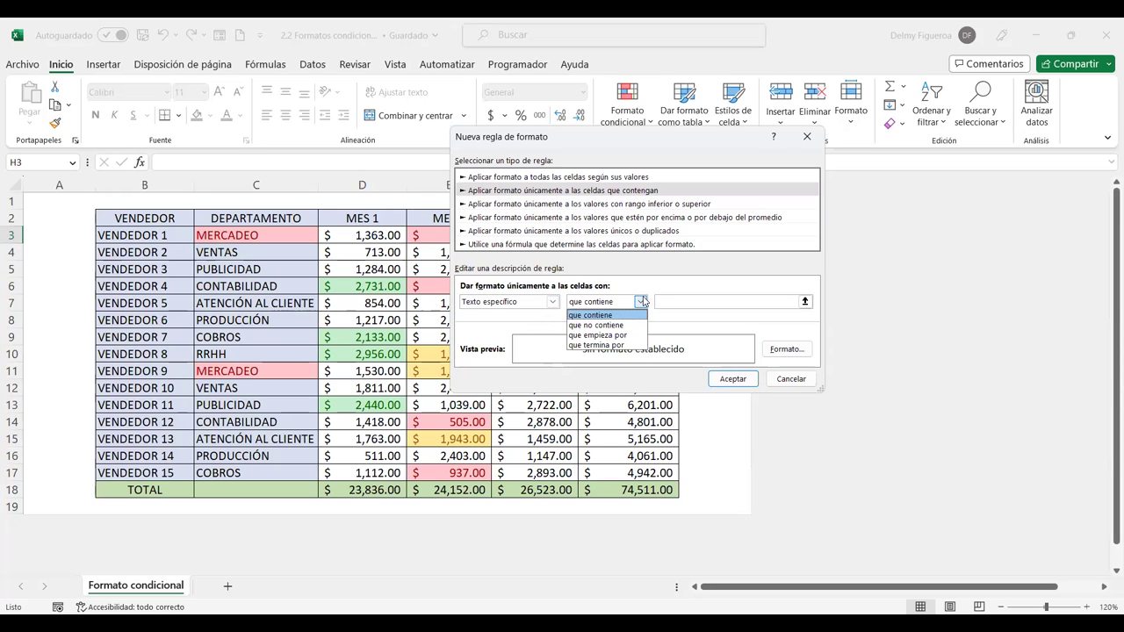
click(629, 315)
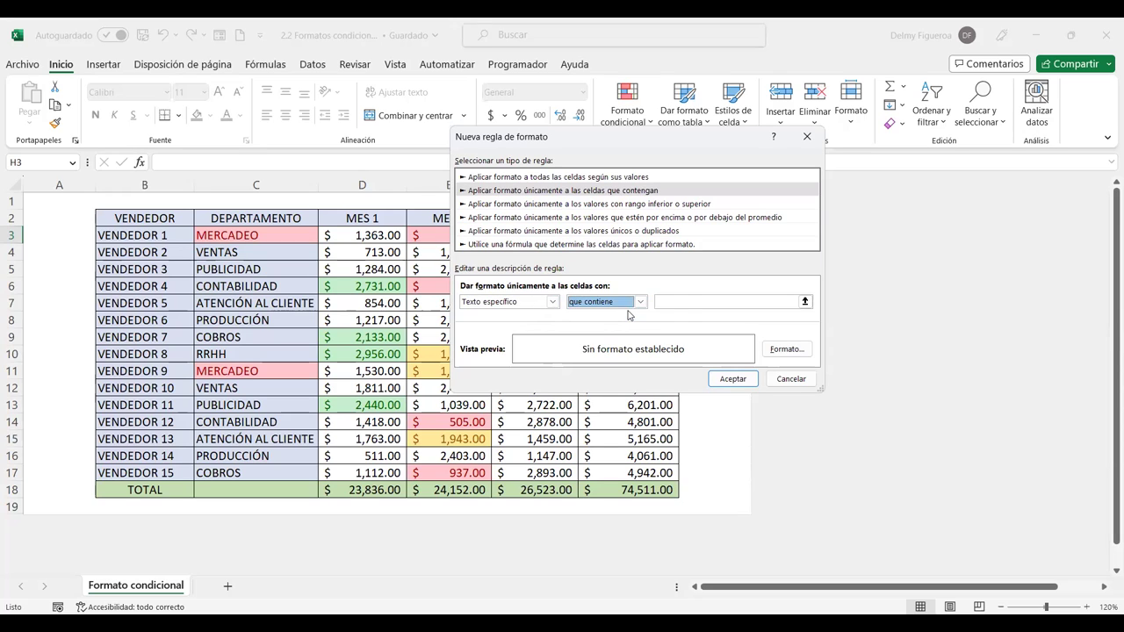
click(689, 303)
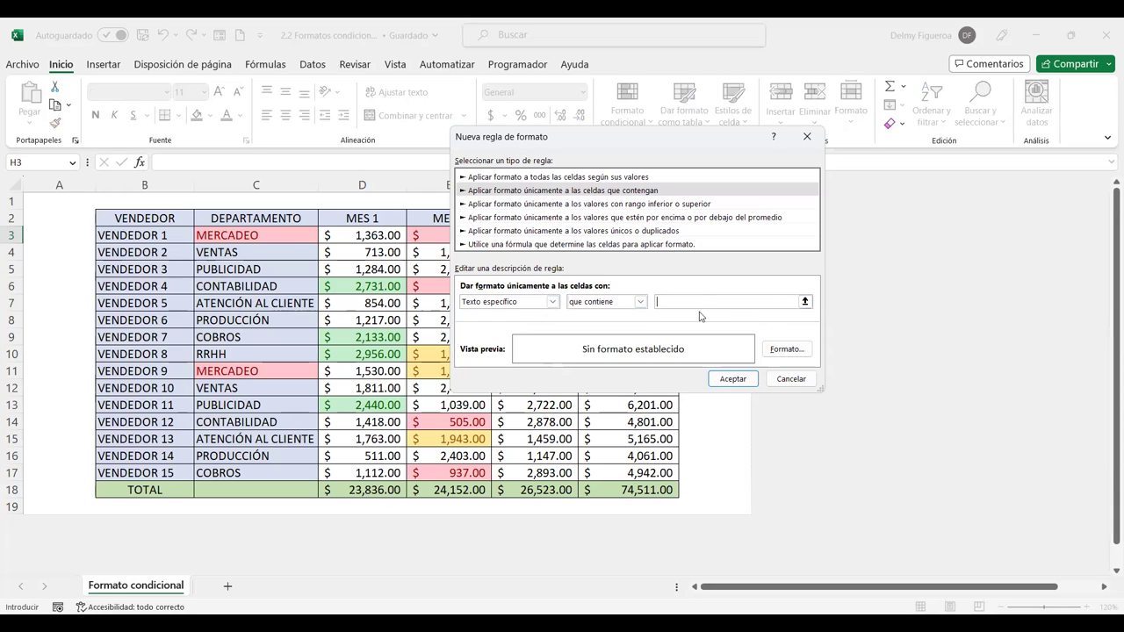
Make the rule match text containing VENTAS, format it bold, and save it
click(553, 301)
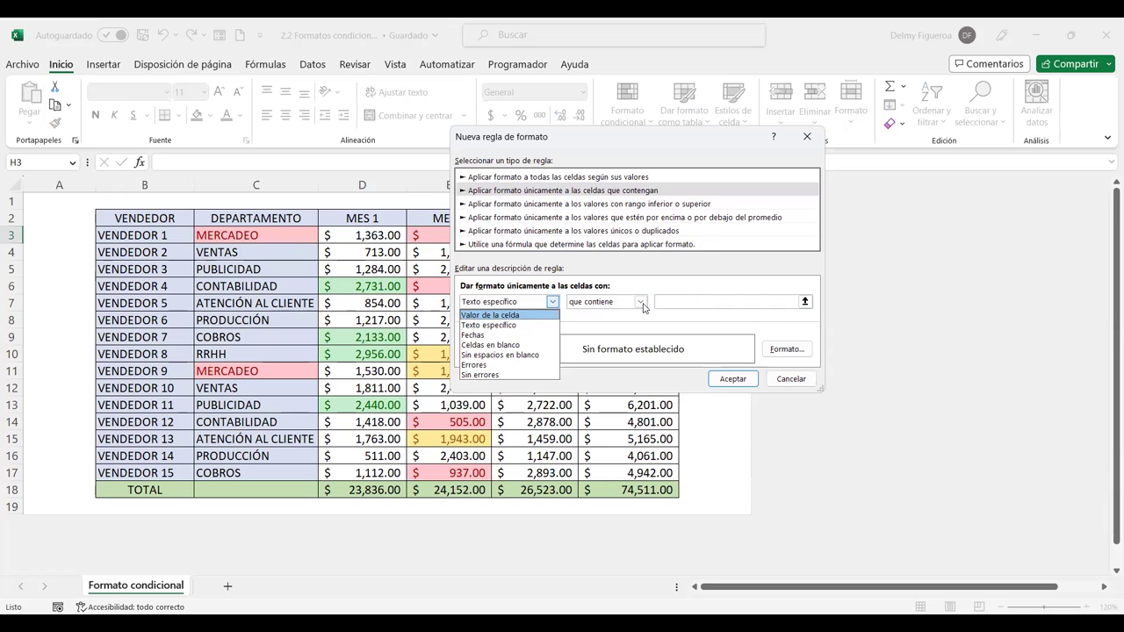
click(510, 325)
click(697, 303)
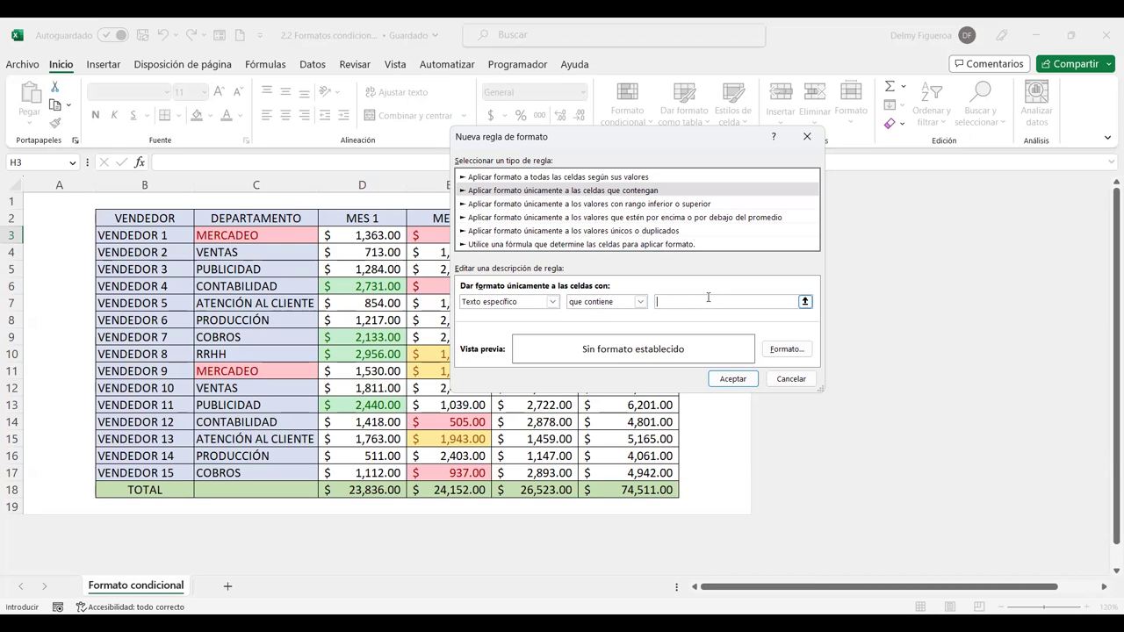
text(VENTAS)
click(791, 352)
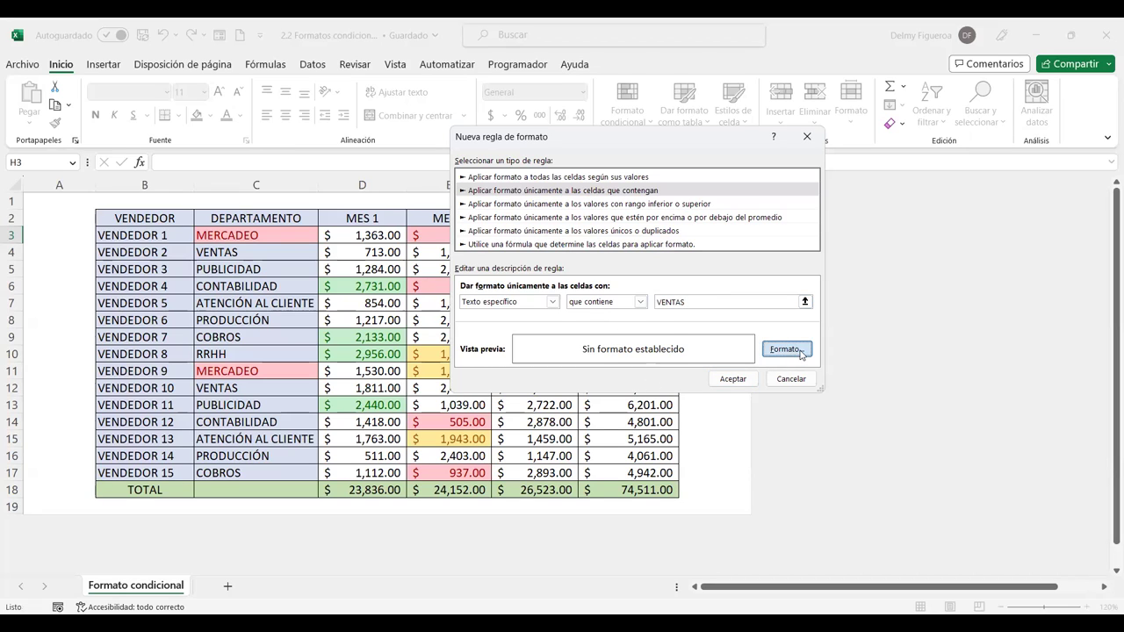
click(801, 351)
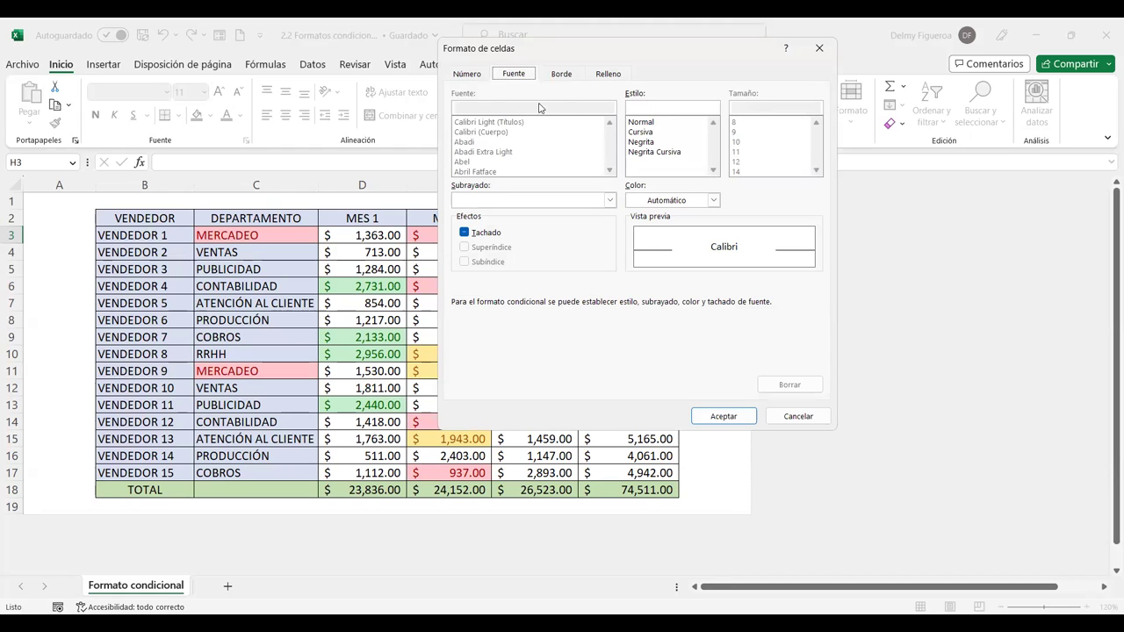
click(648, 144)
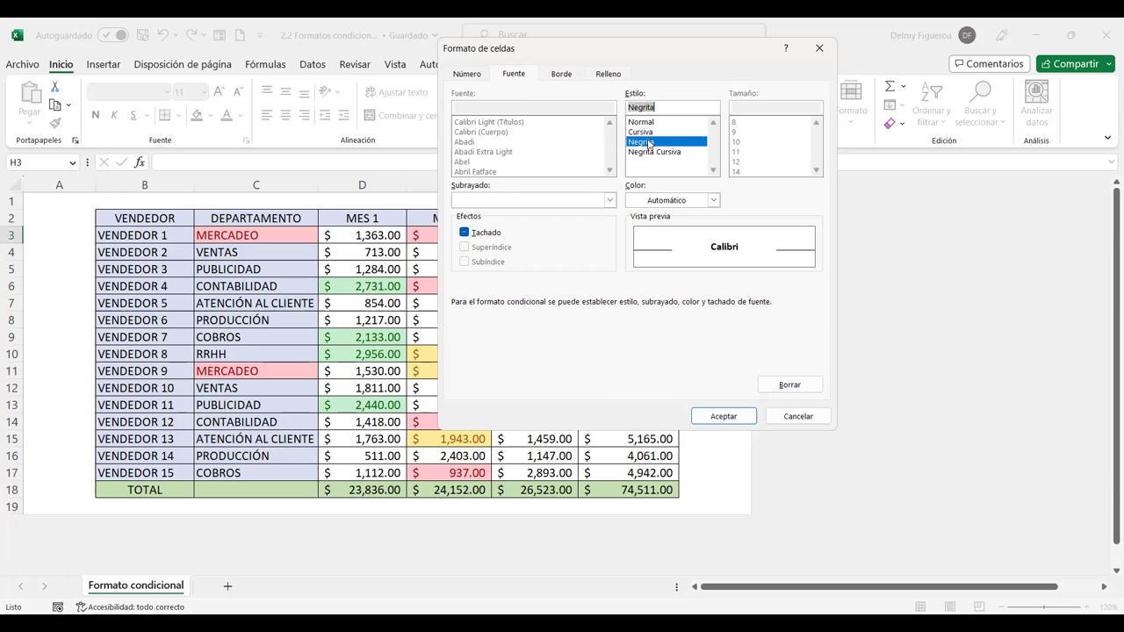
click(714, 418)
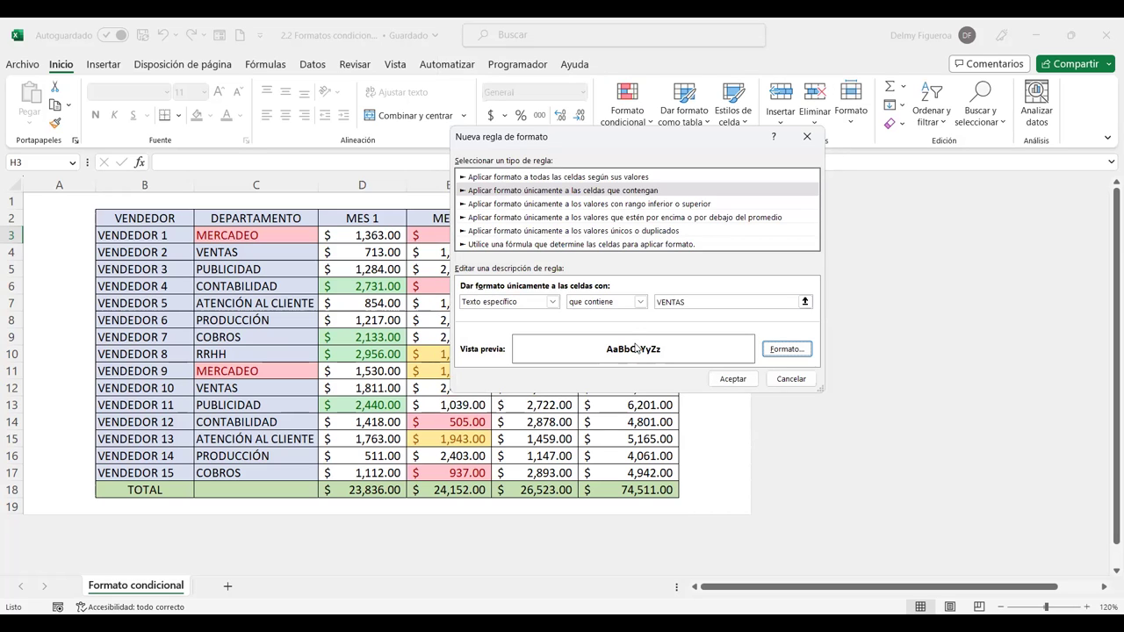
click(734, 385)
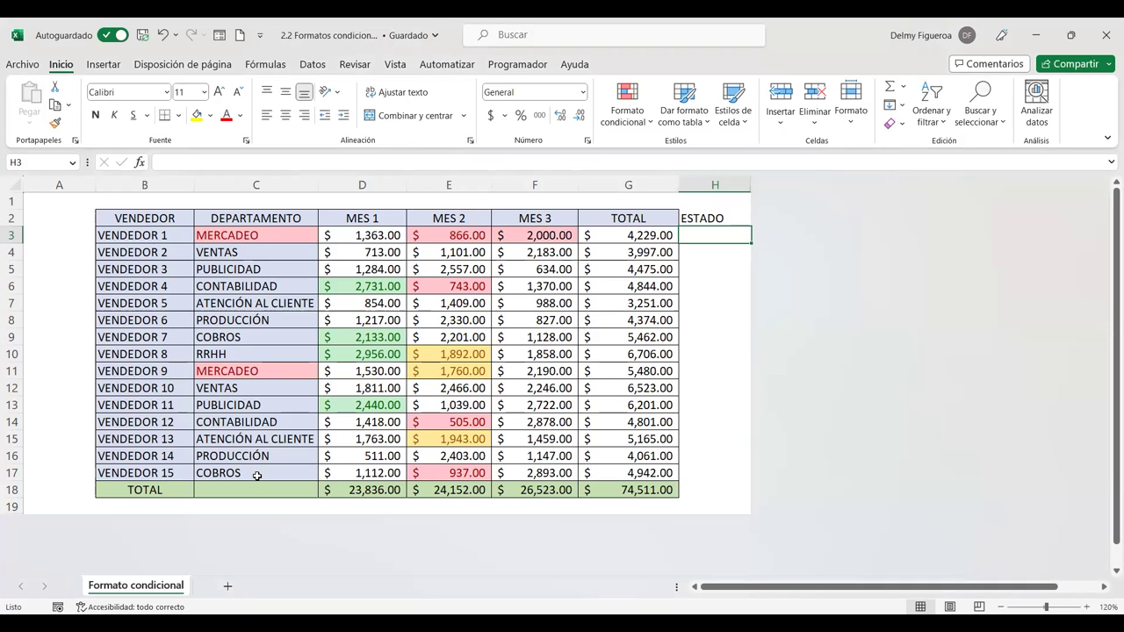
Select C3:C17 and open the conditional formatting rules manager
drag(256, 236, 256, 476)
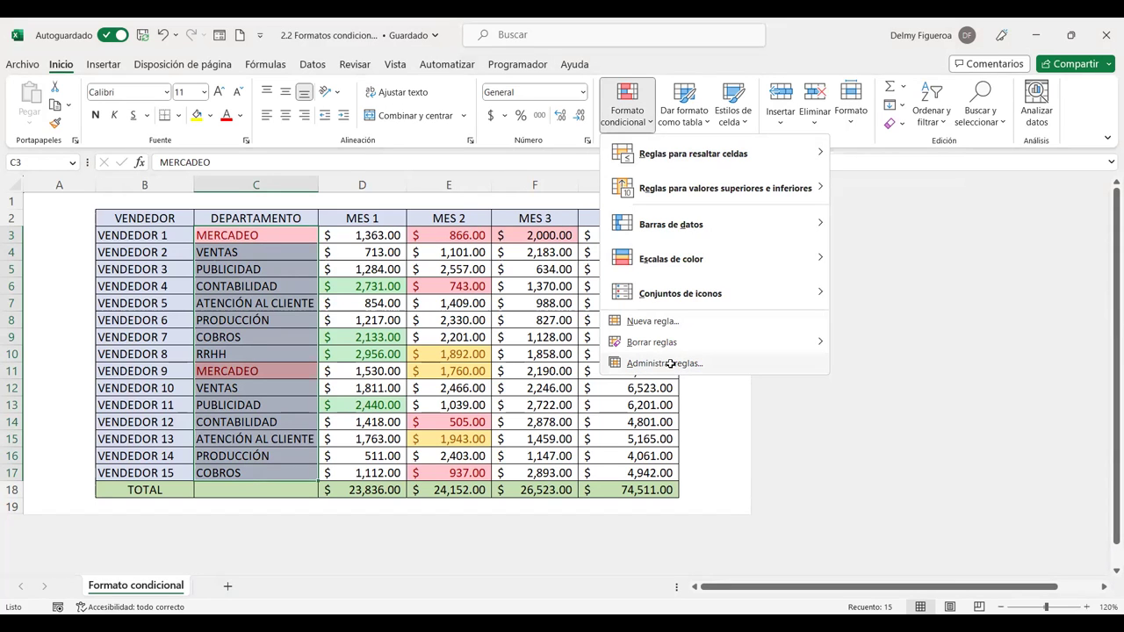
click(662, 369)
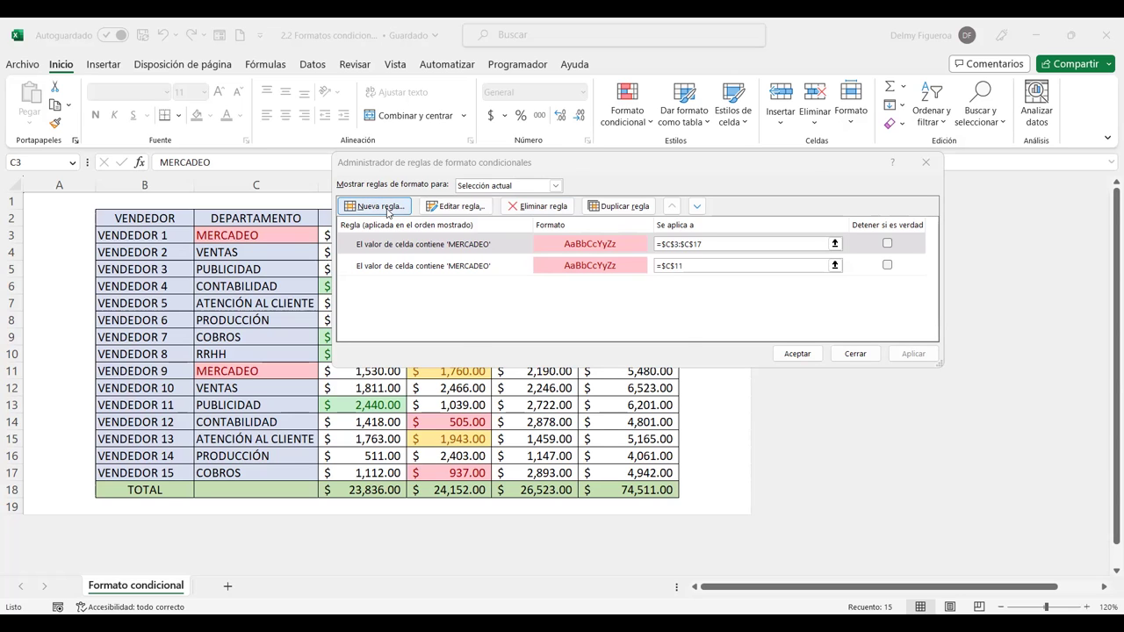
From the rules manager, create a new rule for cells containing the specific text VENTAS
click(378, 206)
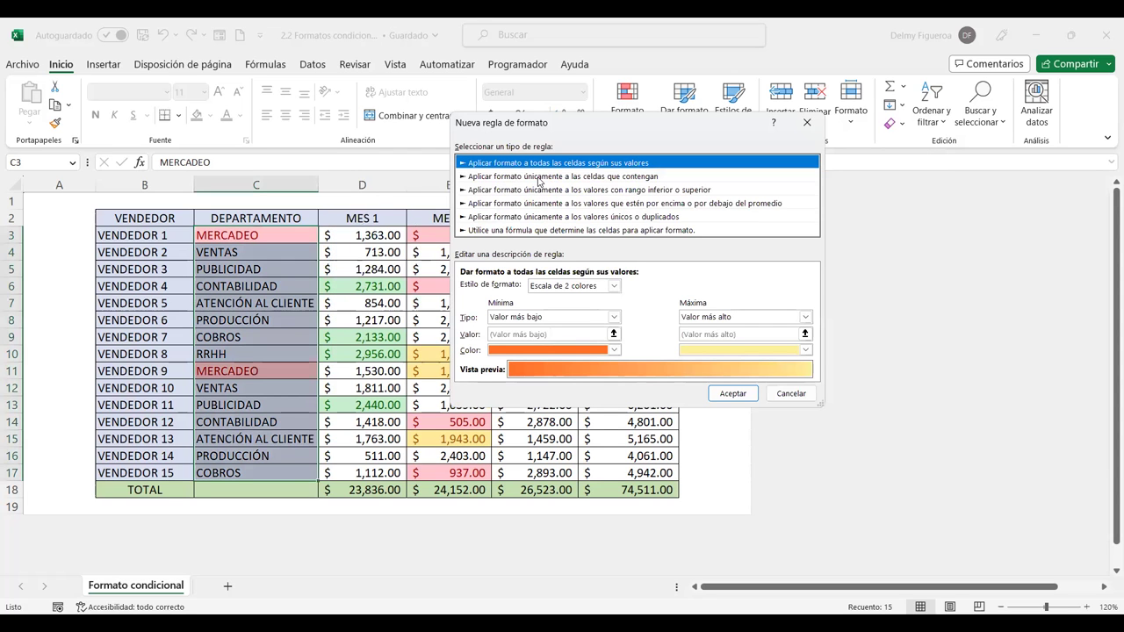
click(539, 177)
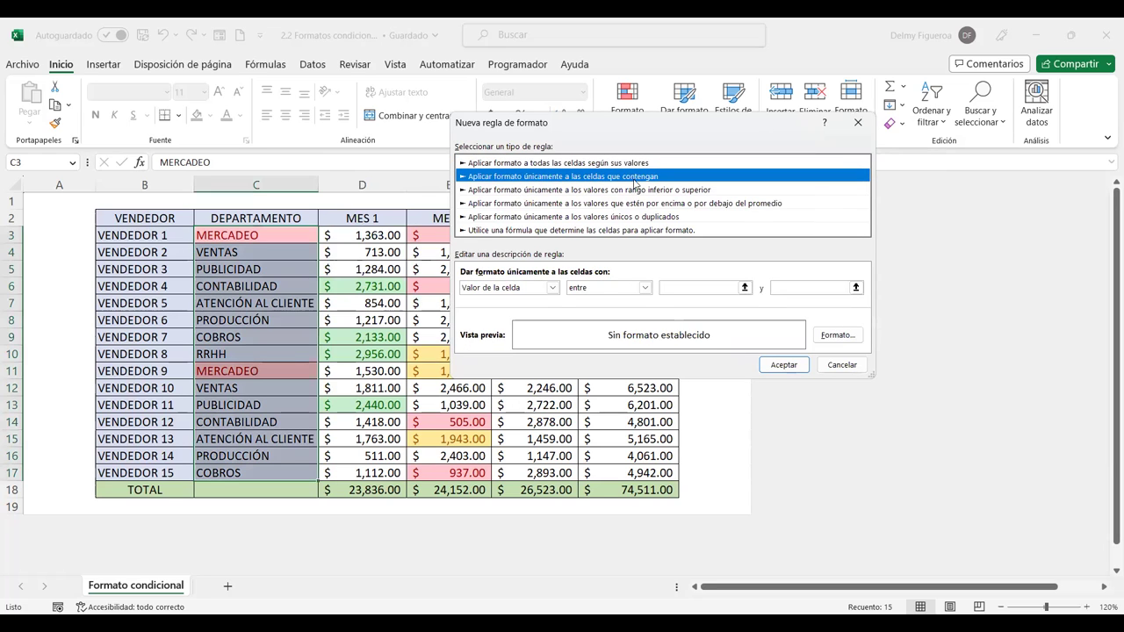
click(552, 288)
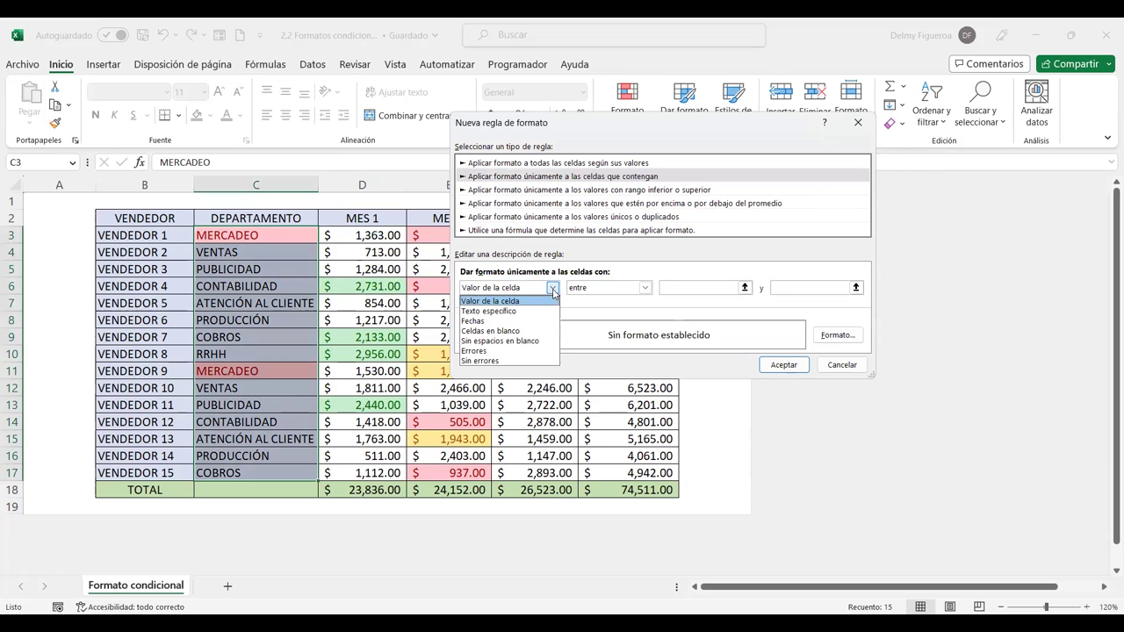
click(498, 312)
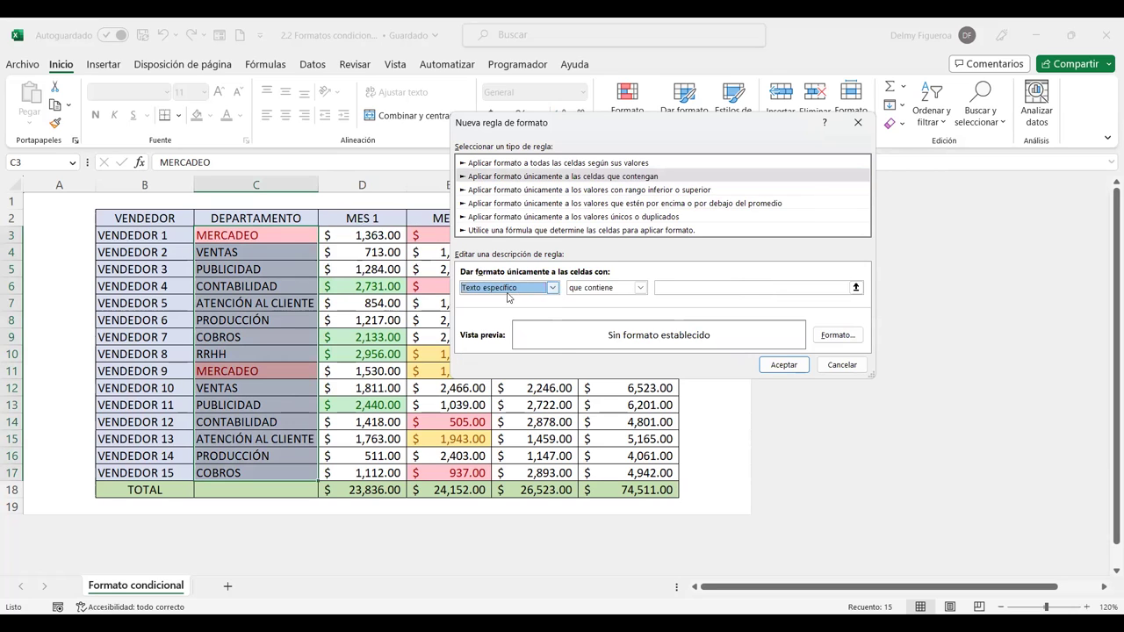
click(688, 286)
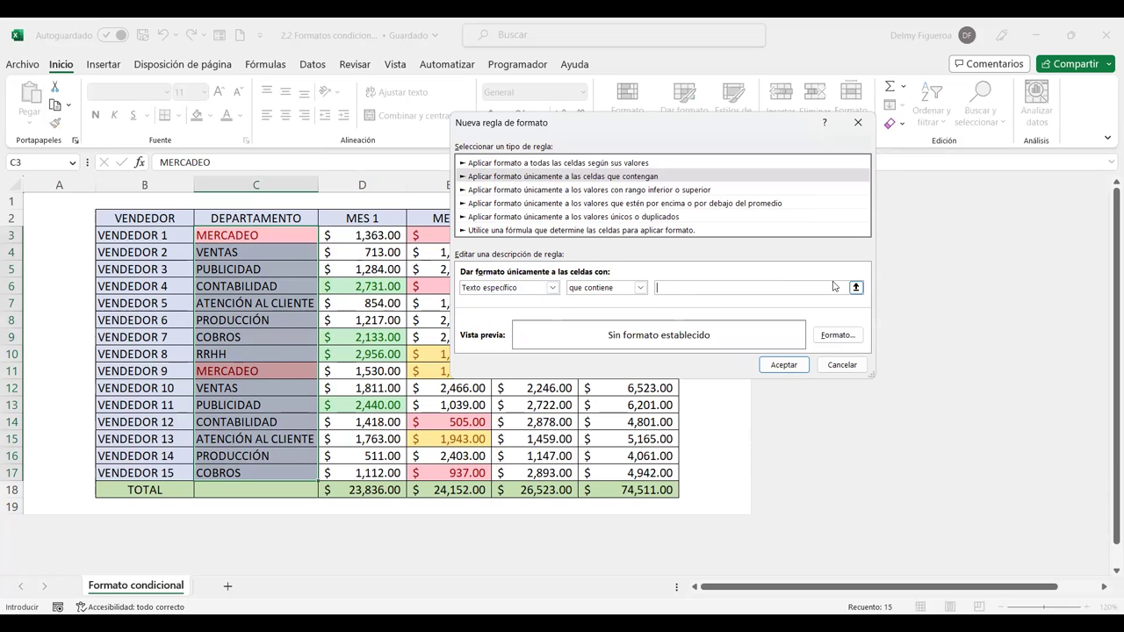
text(VENTAS)
Set the VENTAS rule to bold font and apply it to C3:C17
click(837, 335)
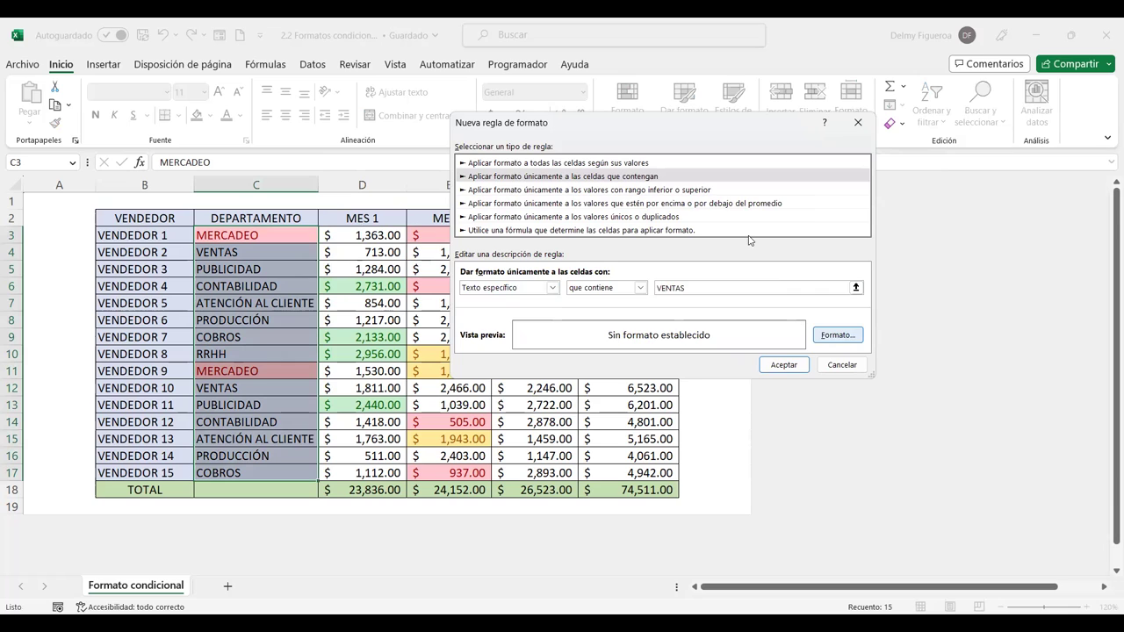
click(650, 141)
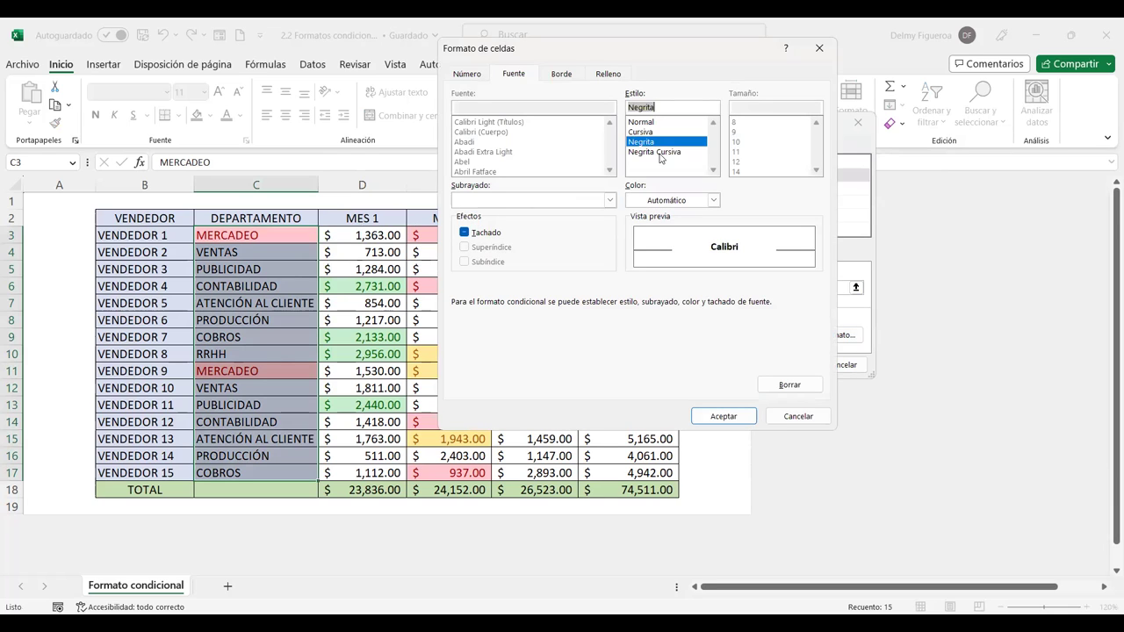
click(564, 75)
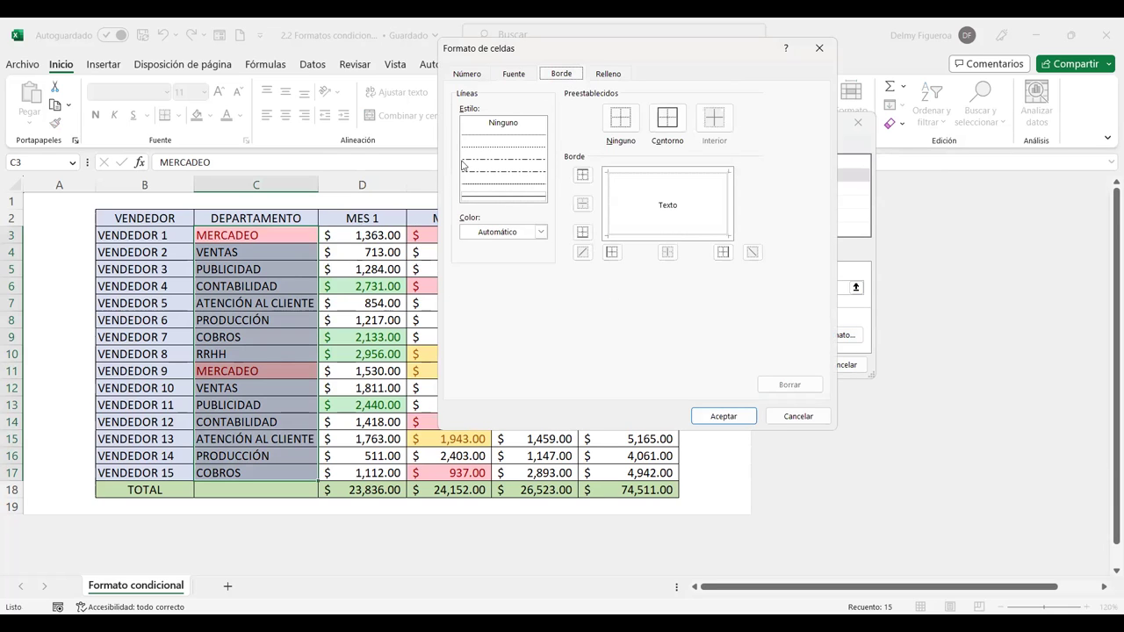
click(607, 76)
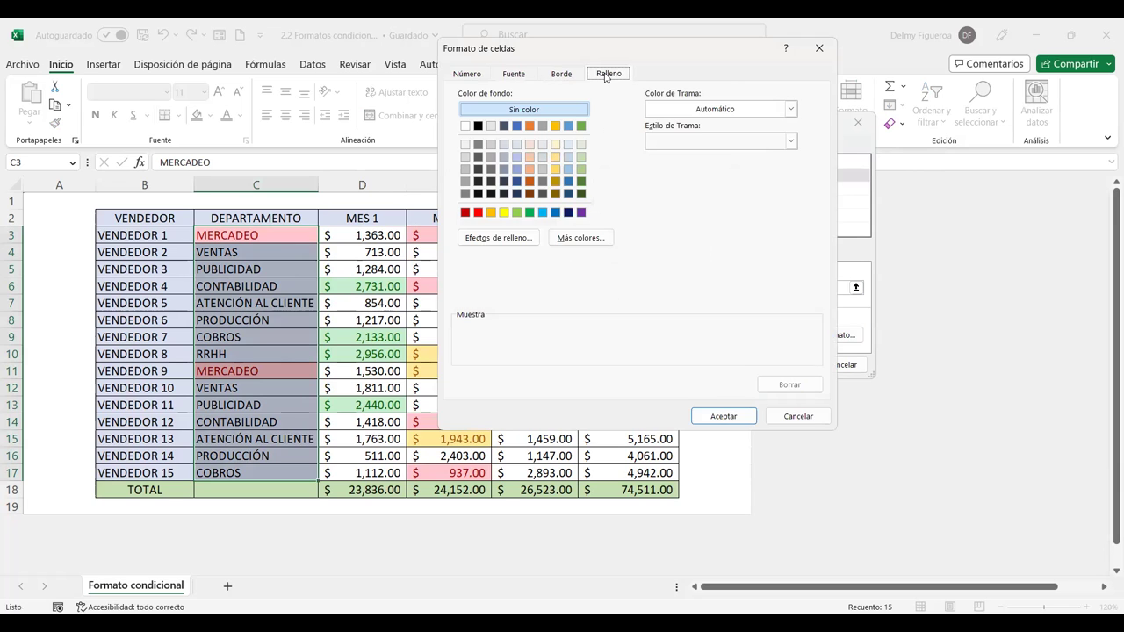
click(475, 76)
click(514, 75)
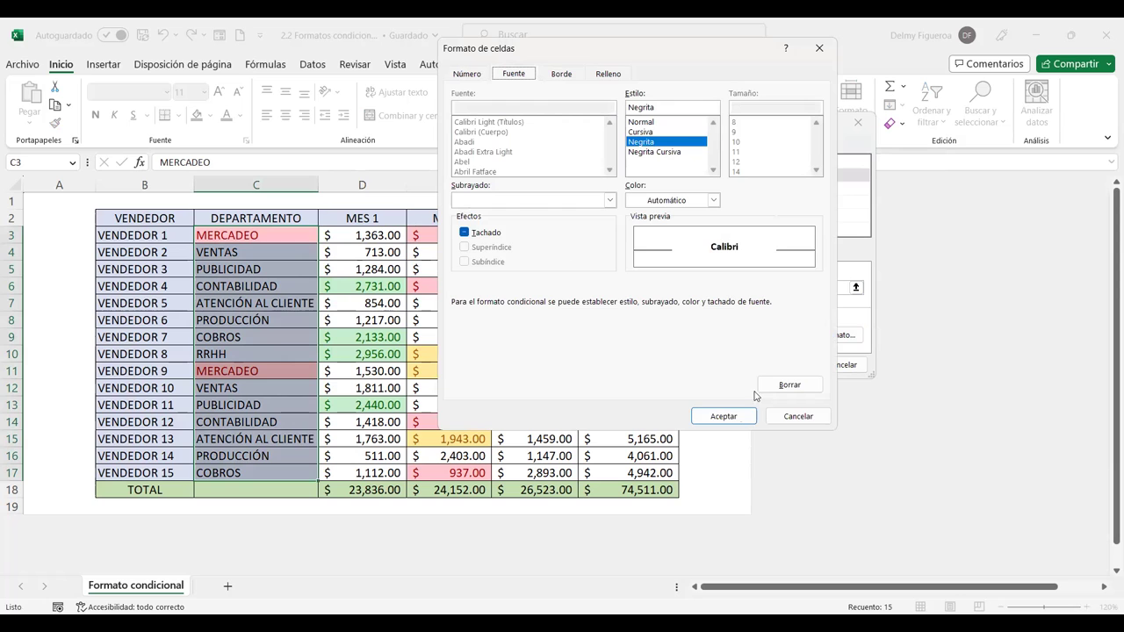
click(735, 418)
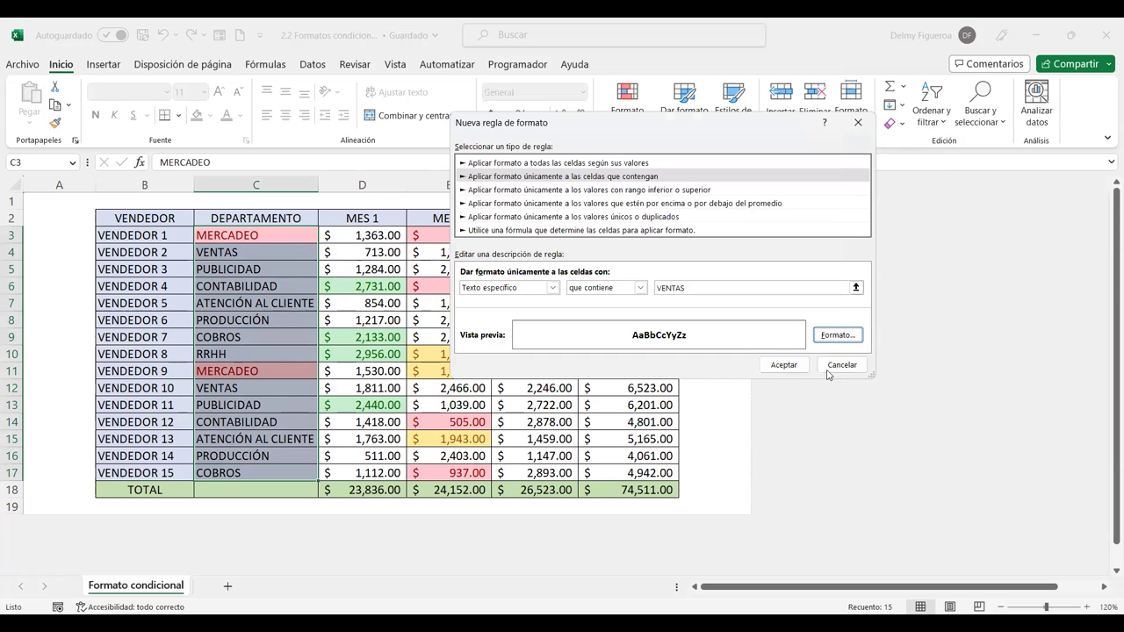
click(784, 365)
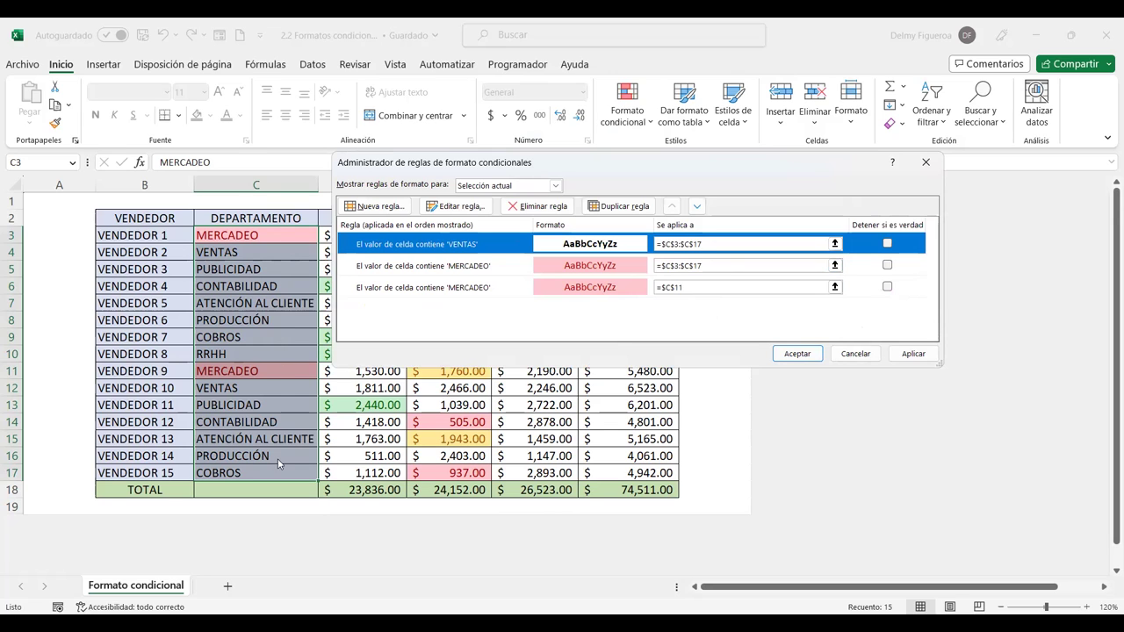
click(811, 363)
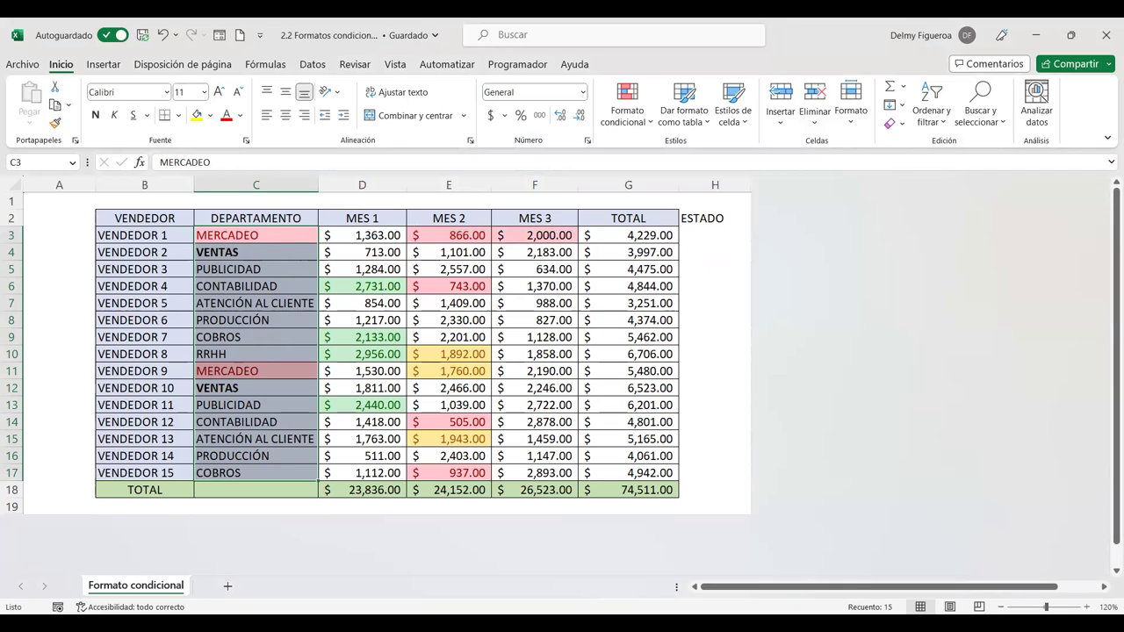
key(alt+Tab)
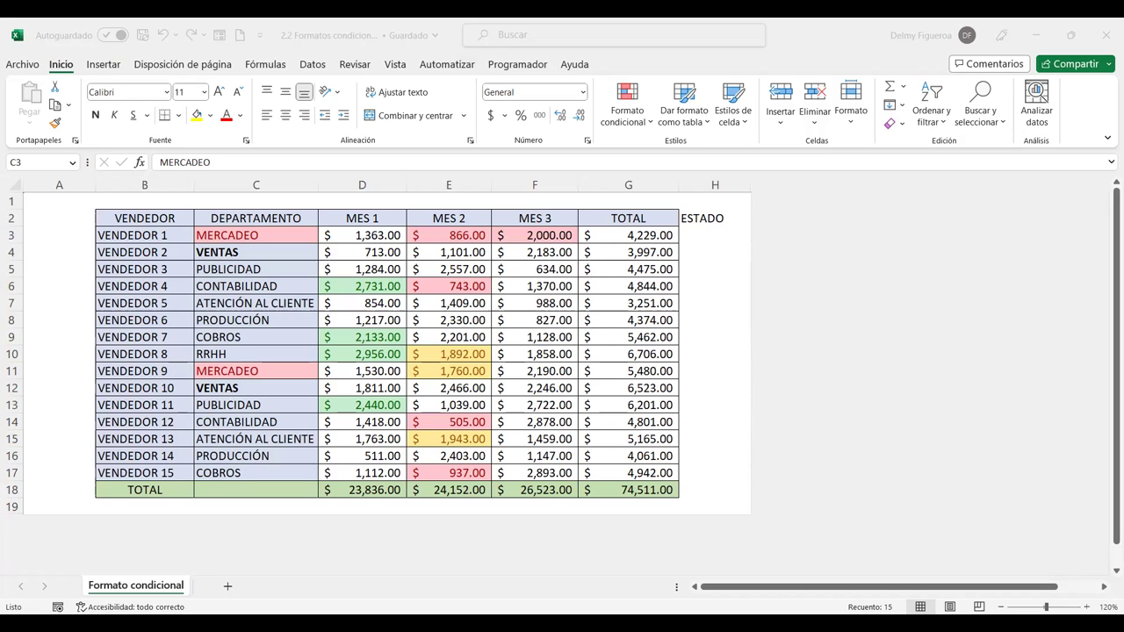
click(644, 134)
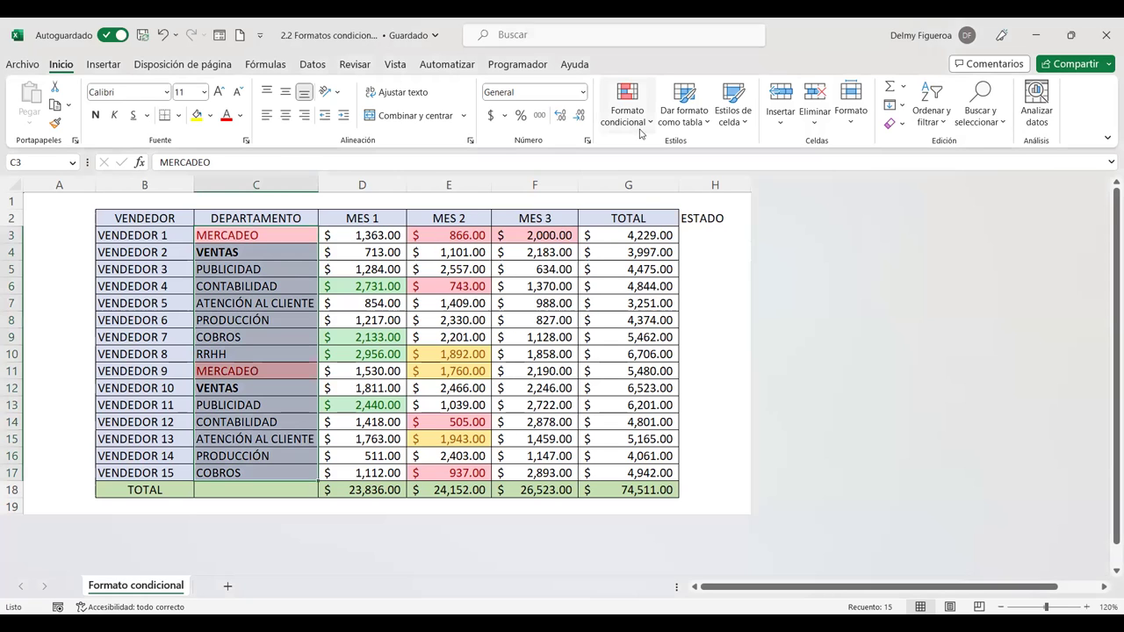
click(654, 127)
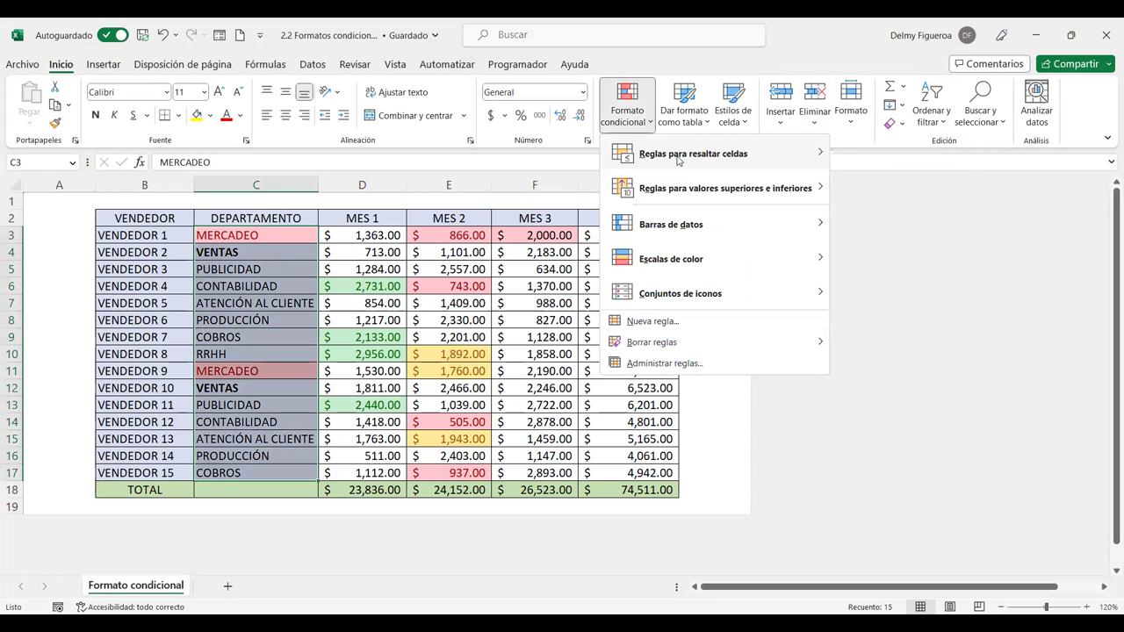
mouse_move(694, 154)
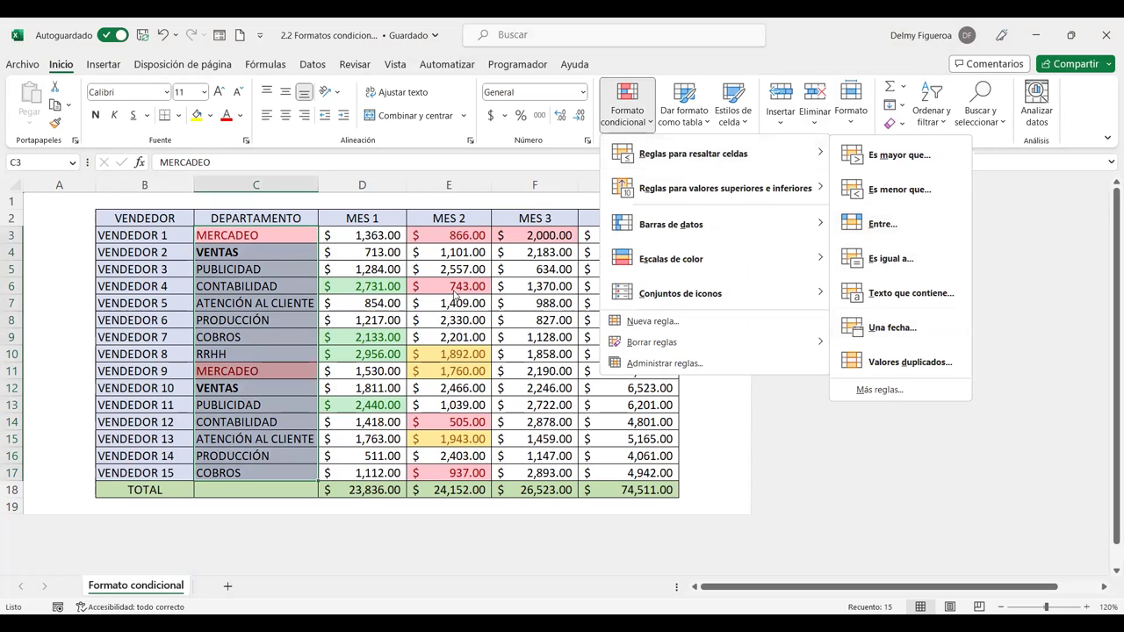
click(516, 282)
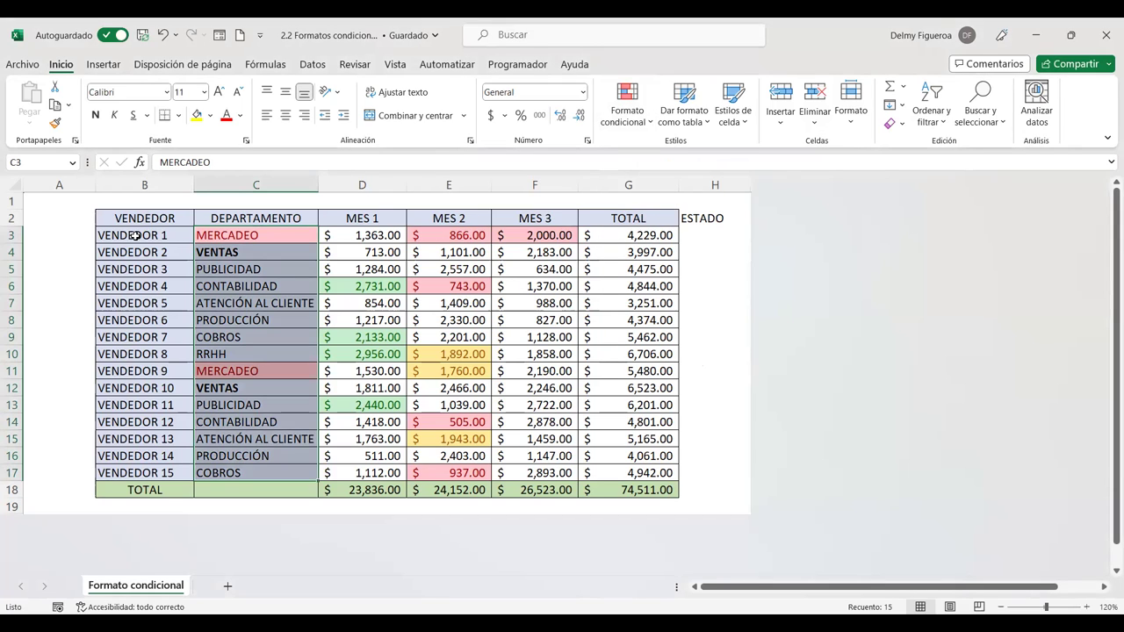
click(268, 234)
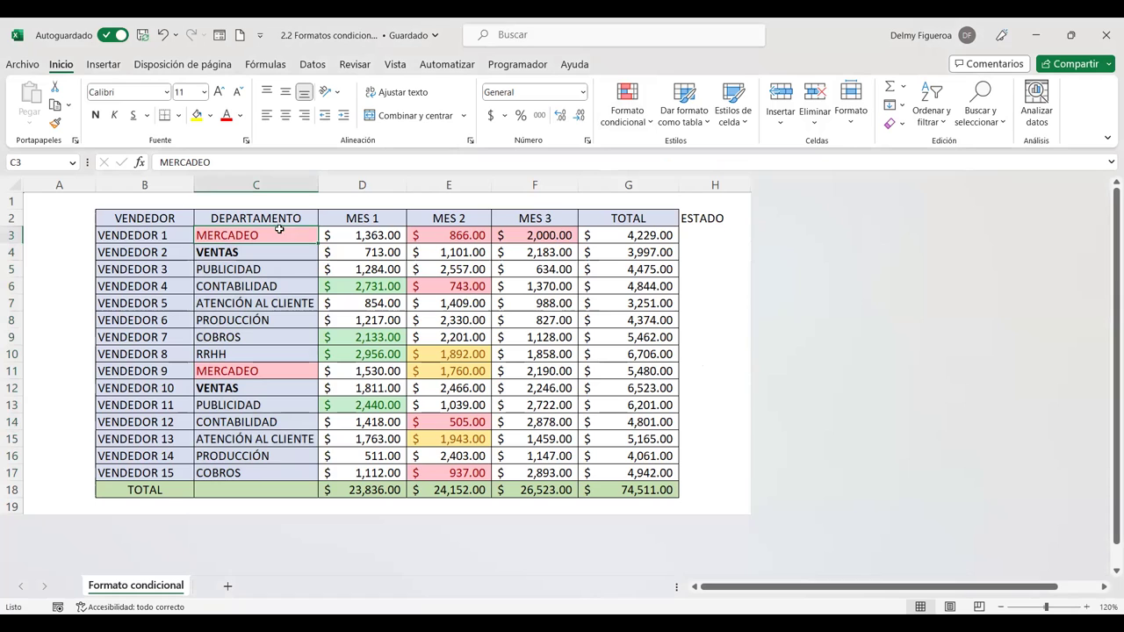
Enter the header FECHA in cell A2
click(72, 218)
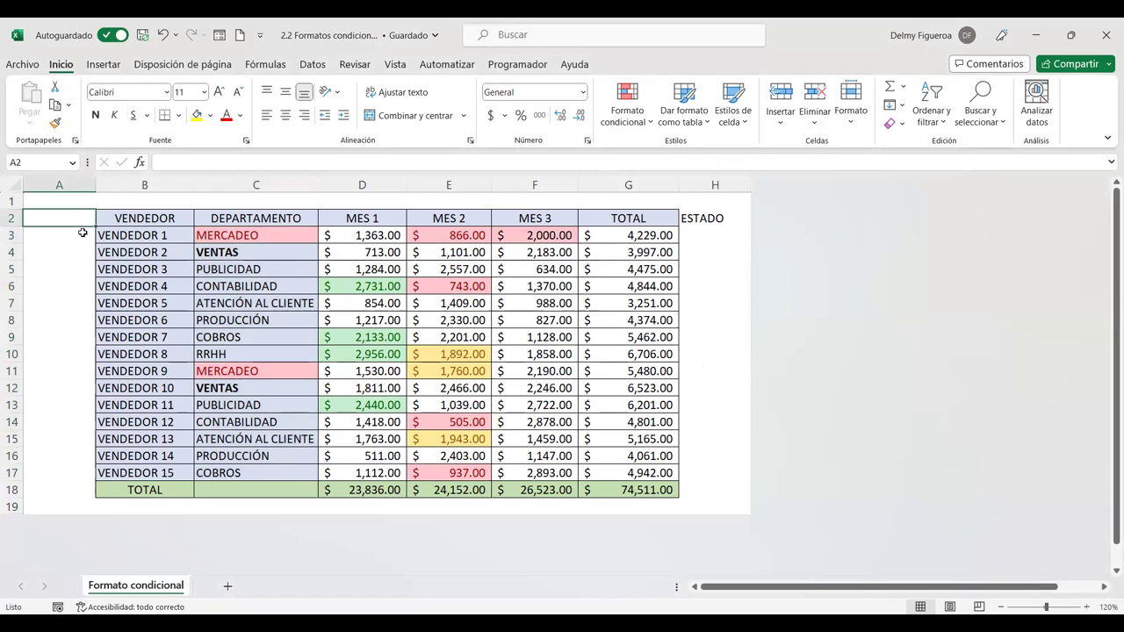
text(FECHA)
key(Return)
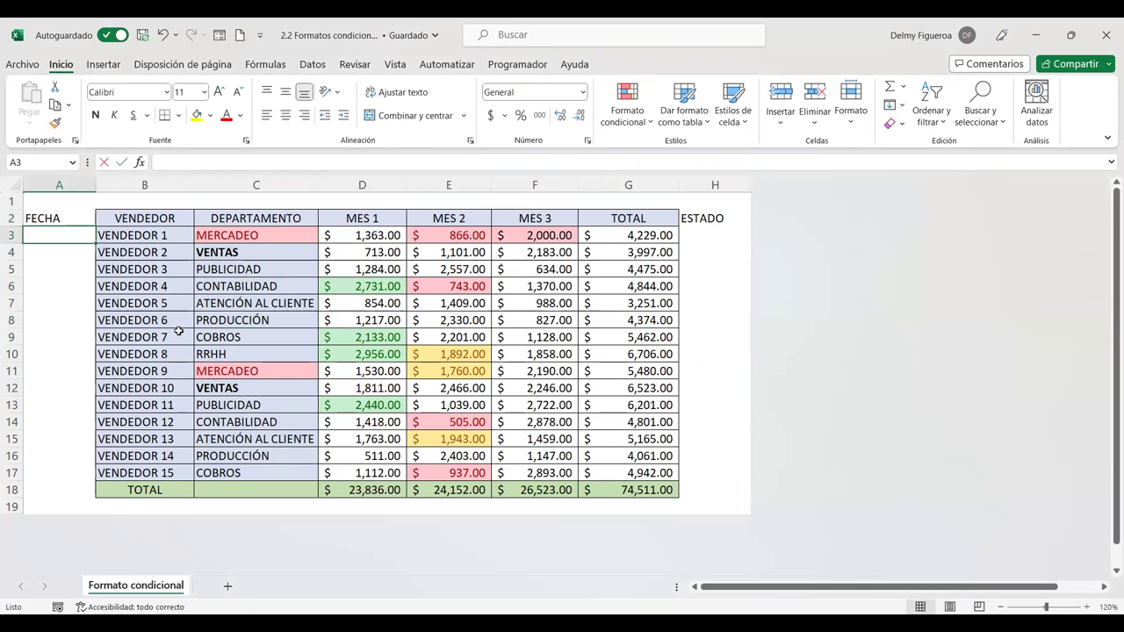
Start an ALEATORIO.ENTRE formula in A3, then cancel it, leaving A3 empty
text(+)
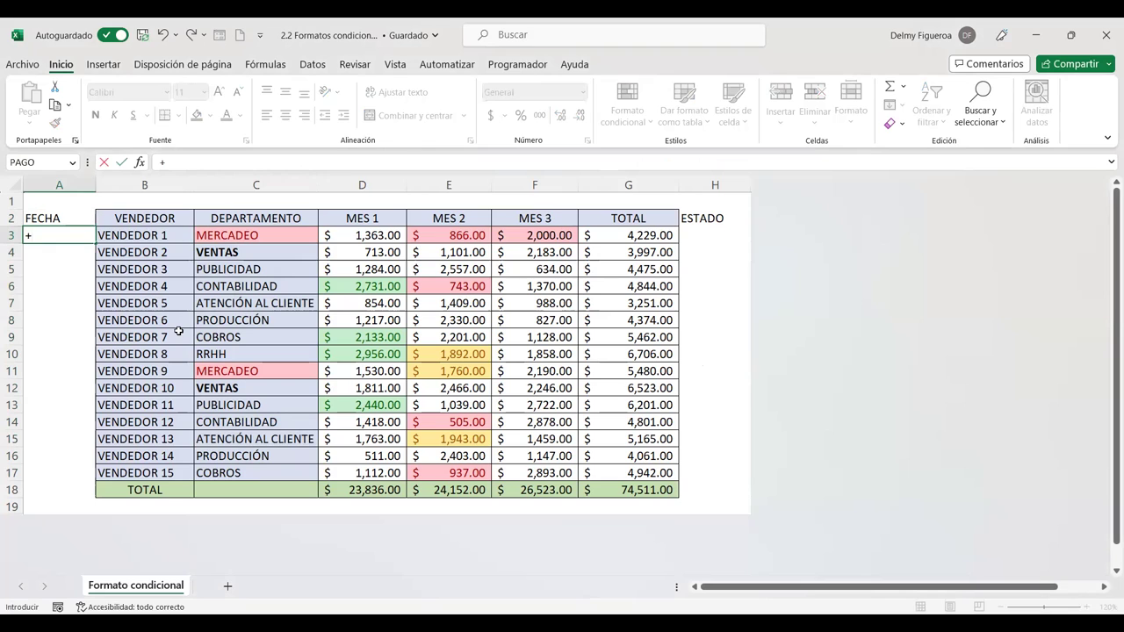
text(ALEA)
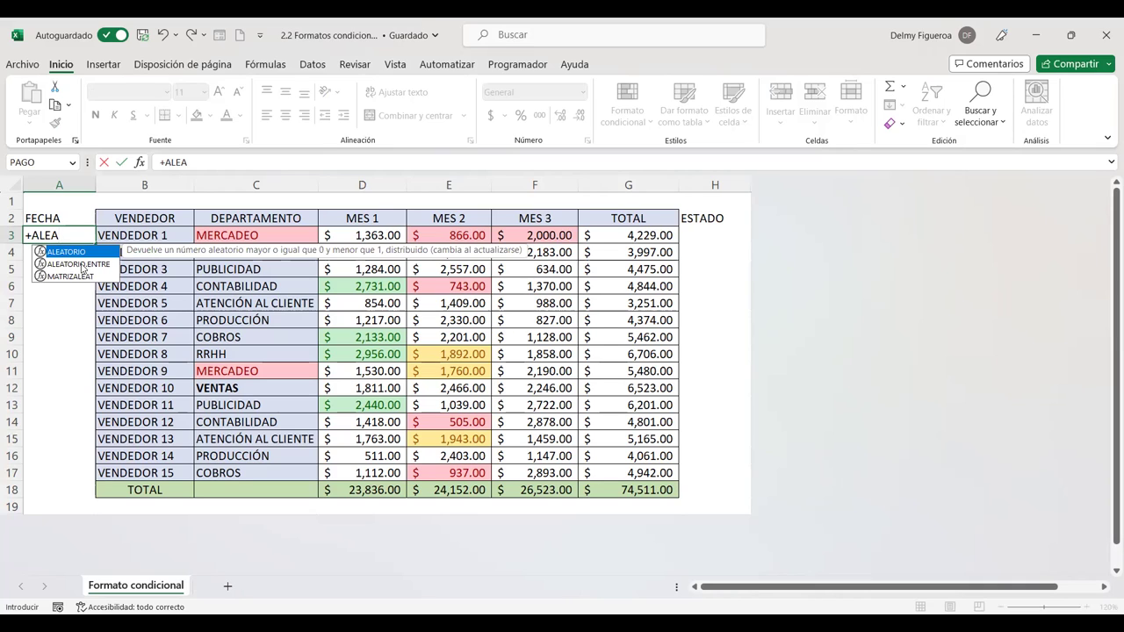
click(84, 265)
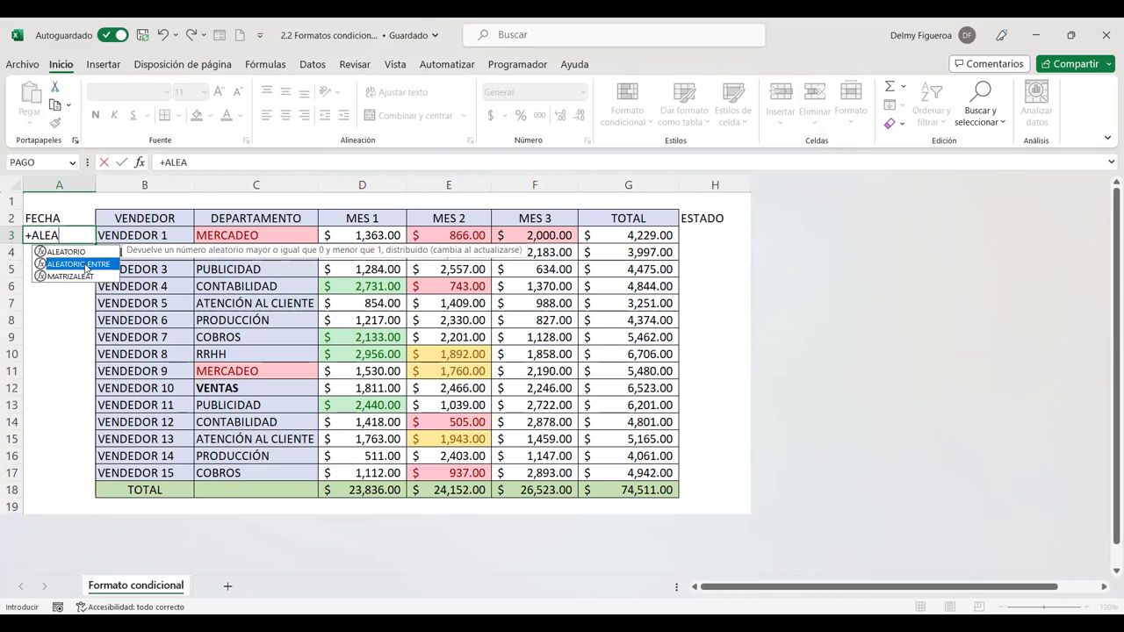
double_click(85, 265)
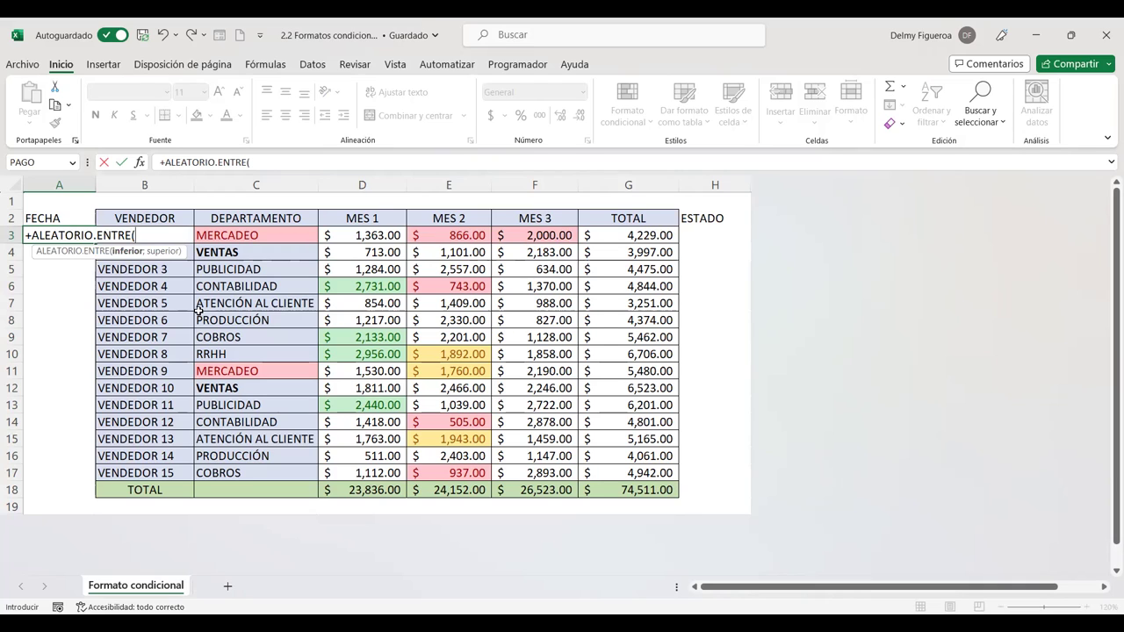
key(Escape)
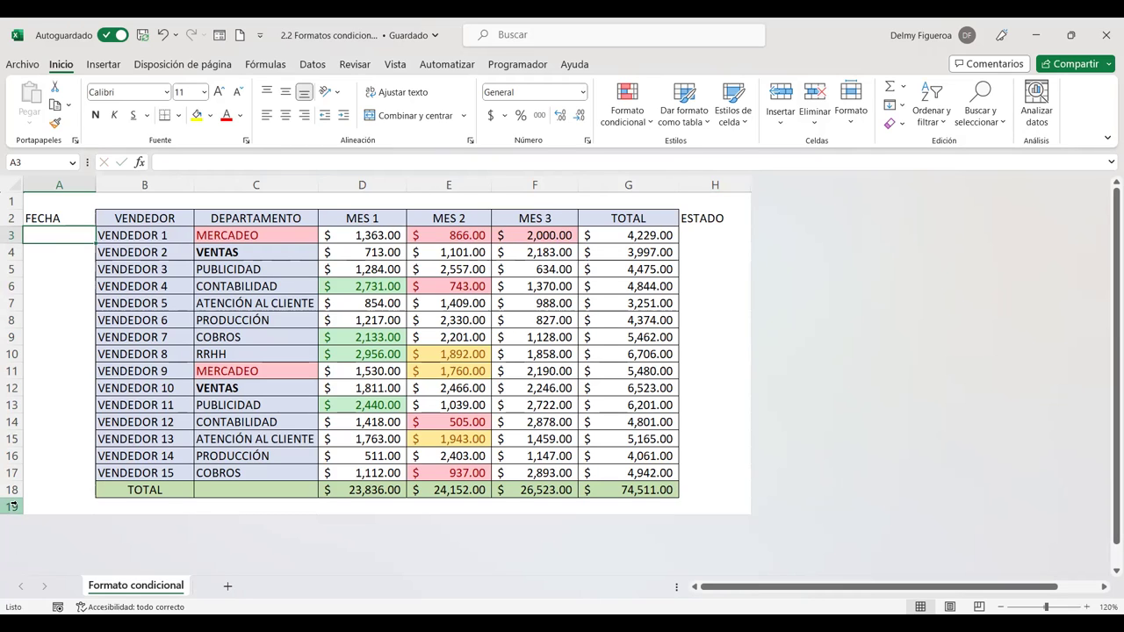
Unhide the hidden rows below row 19 using Mostrar
click(12, 506)
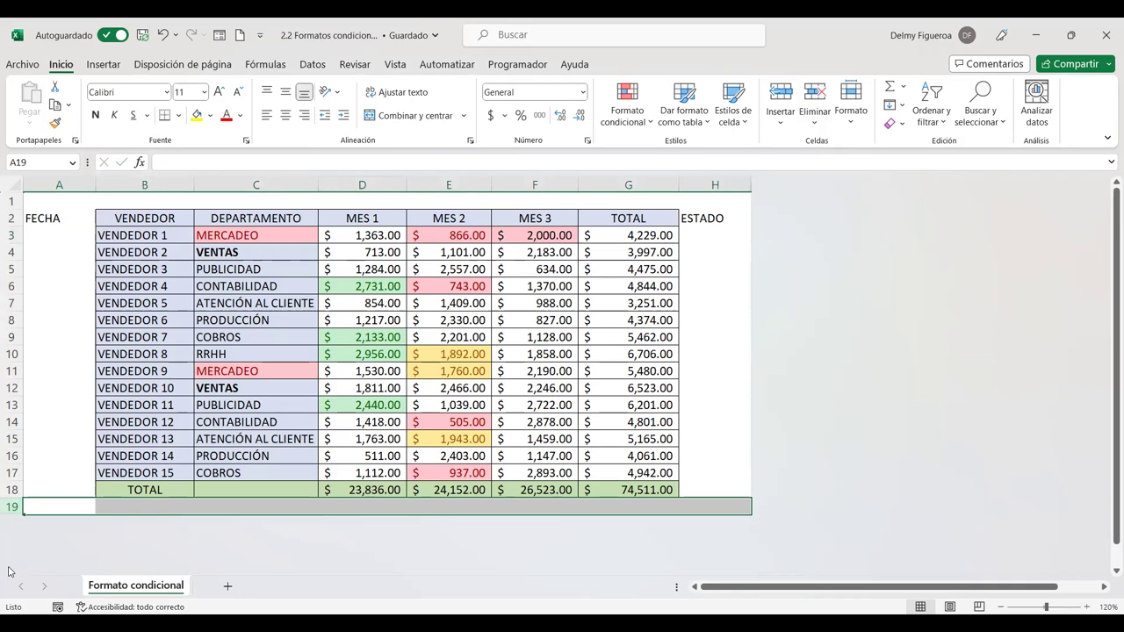
right_click(13, 506)
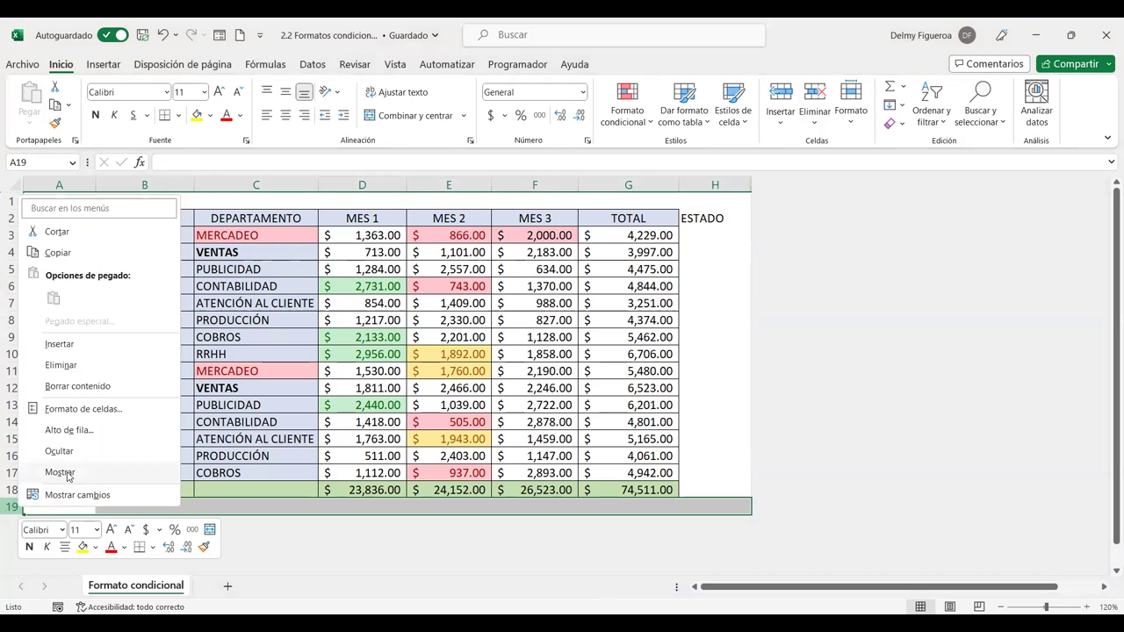
click(68, 476)
Unhide the hidden columns beyond column H using Mostrar
click(731, 235)
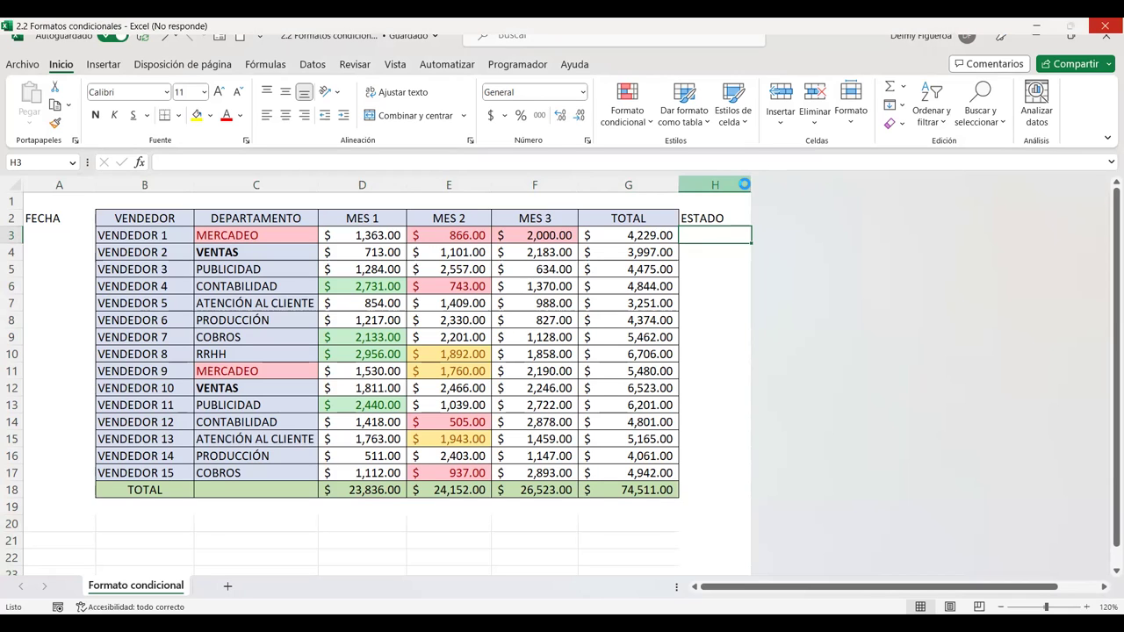
click(744, 184)
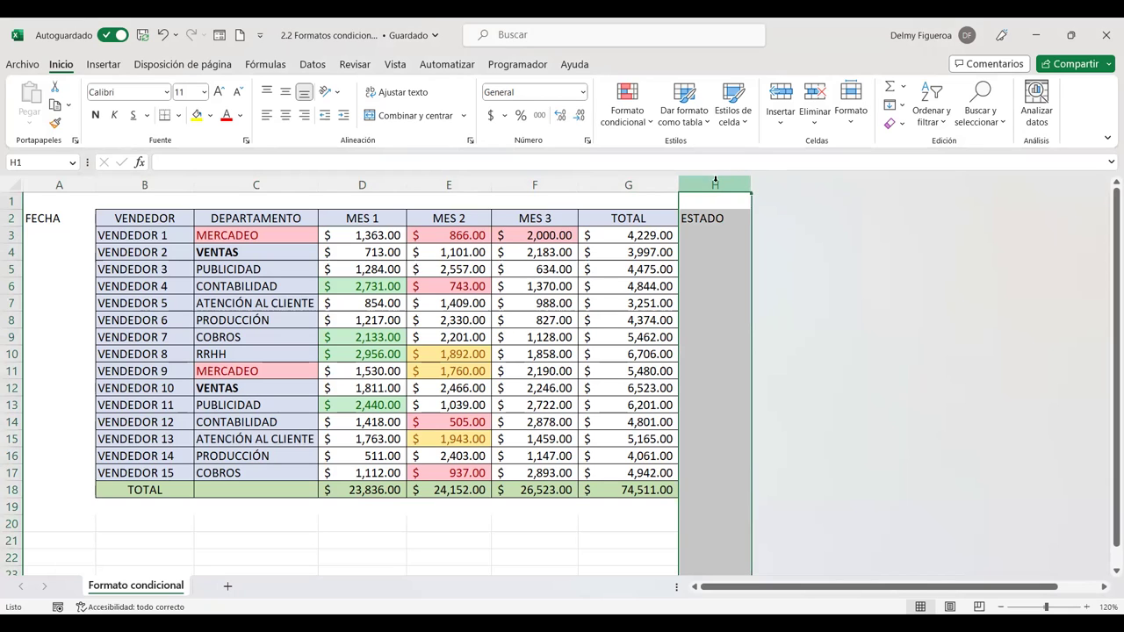
right_click(735, 188)
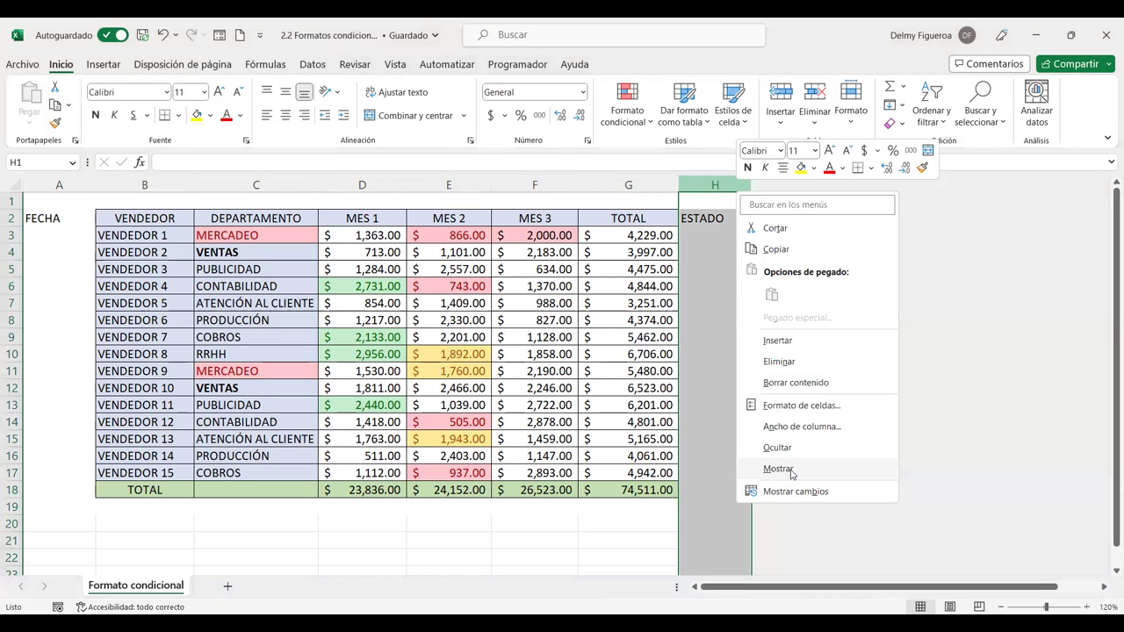
click(817, 249)
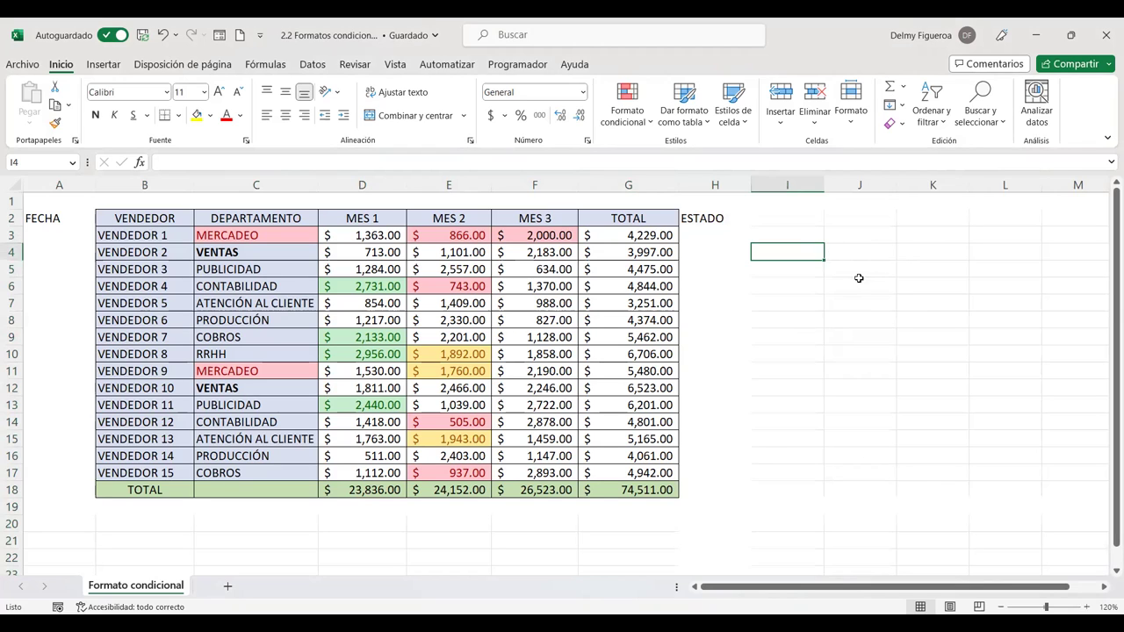
click(651, 125)
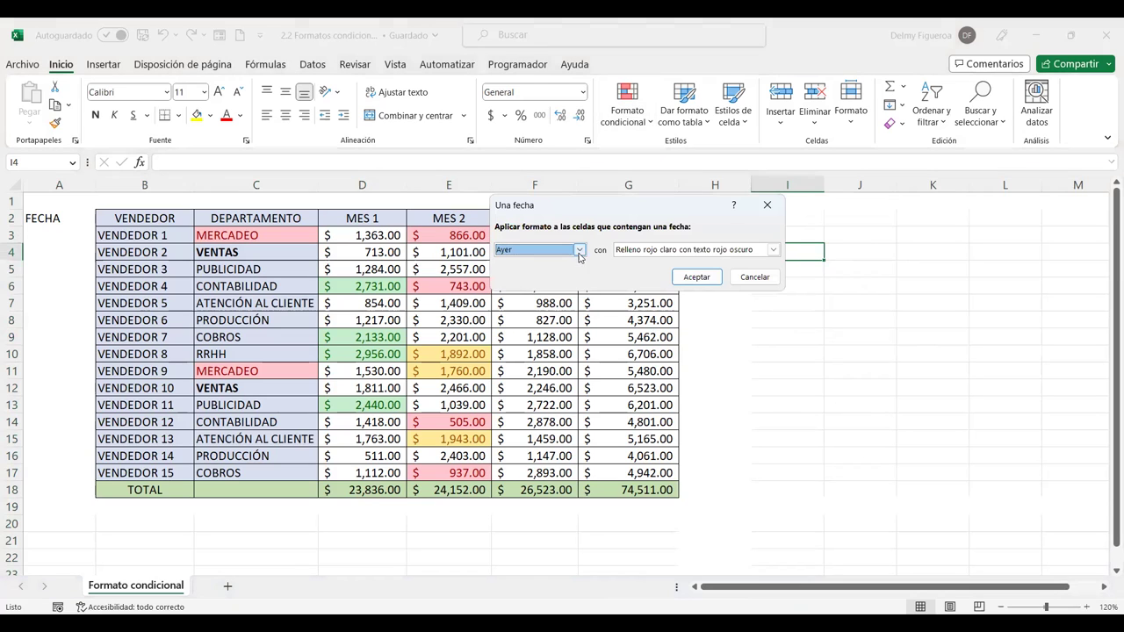
click(579, 251)
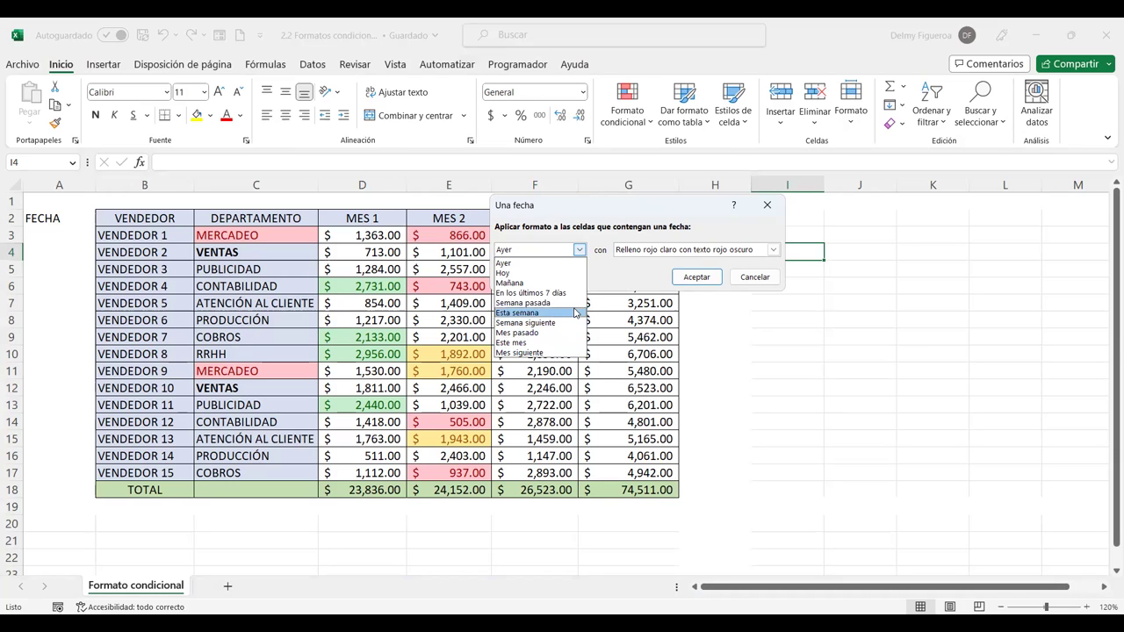
click(755, 284)
click(756, 284)
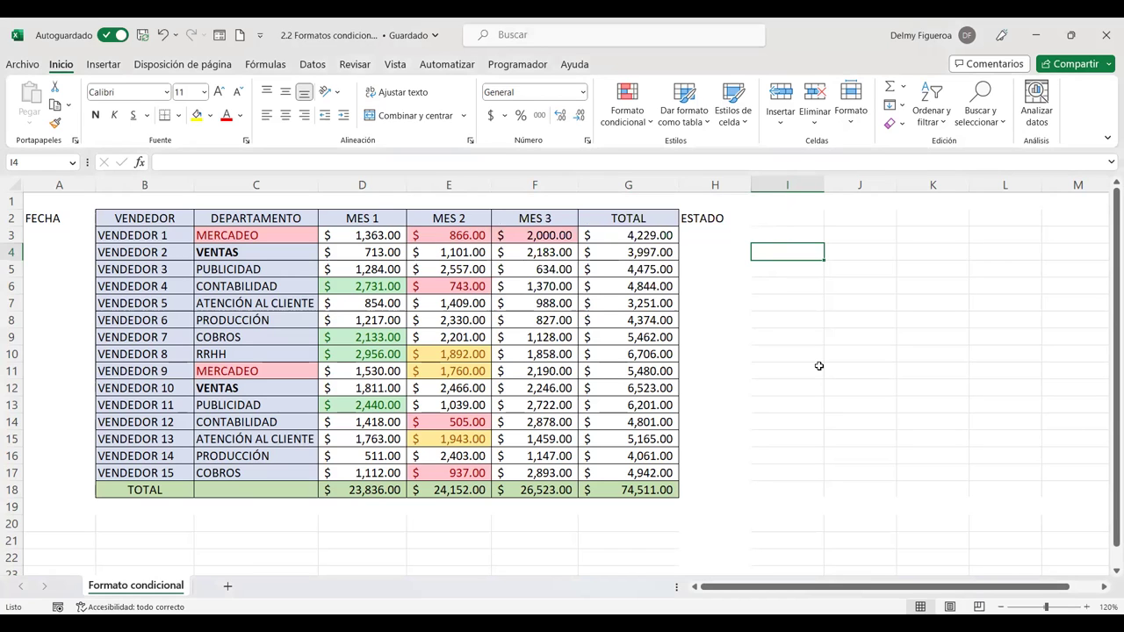
Enter the dates 1/1/2023 in I4 and 31/12/2023 in I5
text(1/1/202)
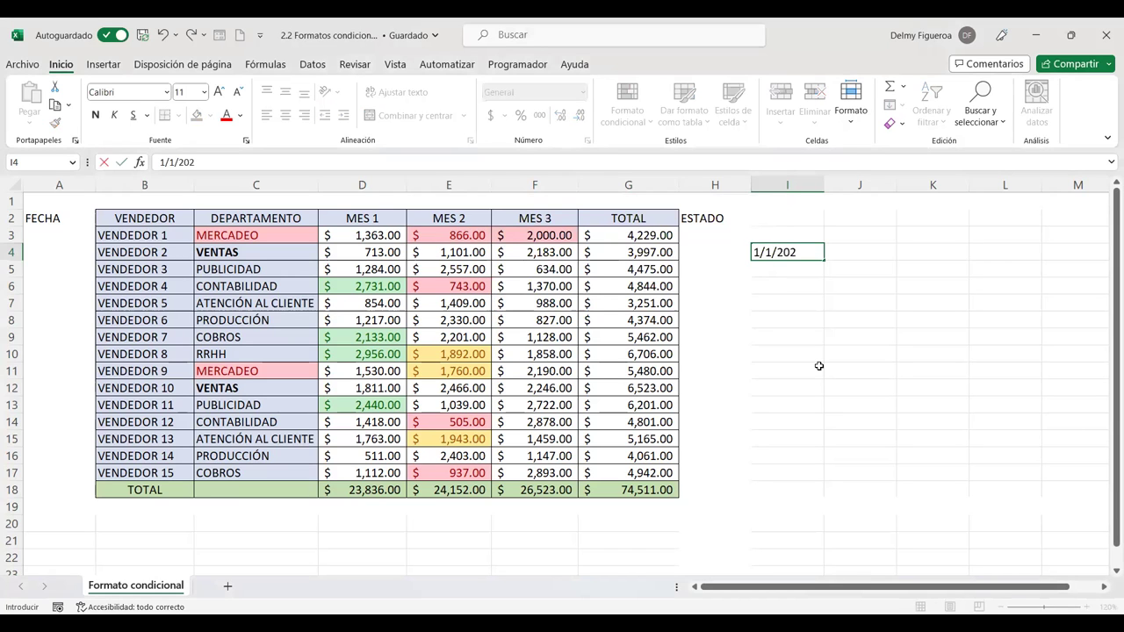
text(3)
key(Return)
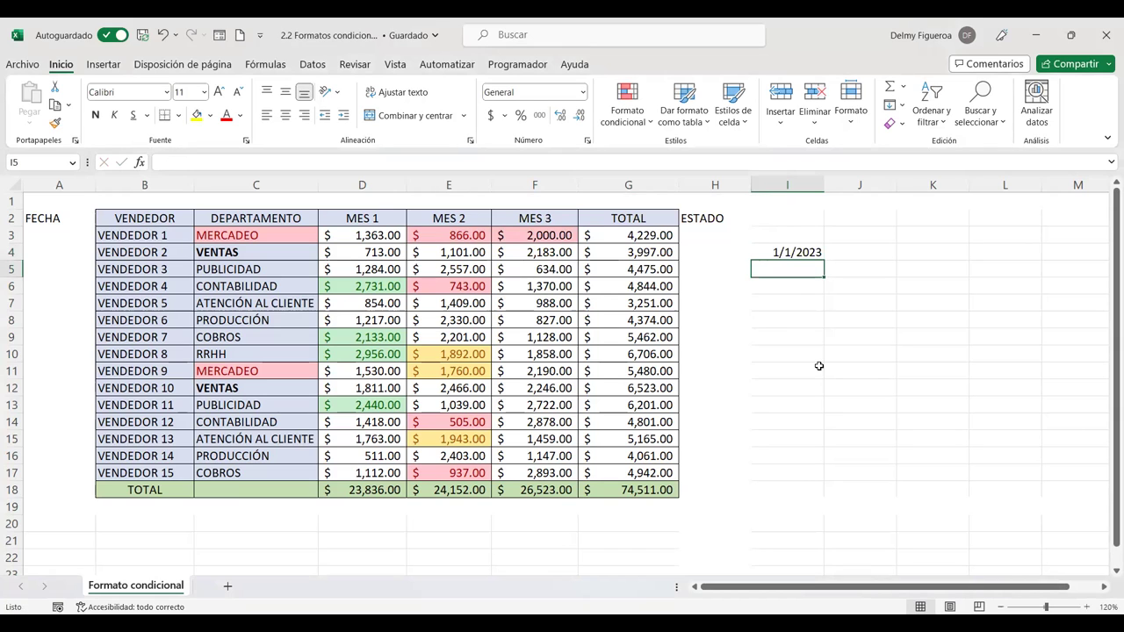
text(31/12/2023)
key(Return)
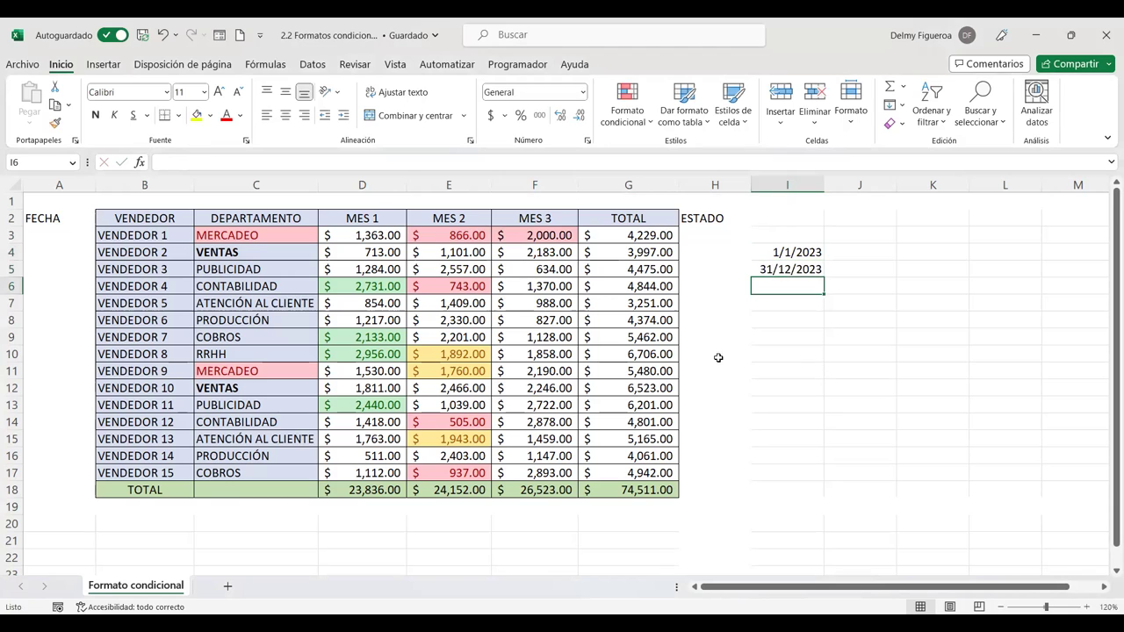
Format I4:I5 as General to show serial numbers 44927 and 45291
drag(784, 253, 788, 269)
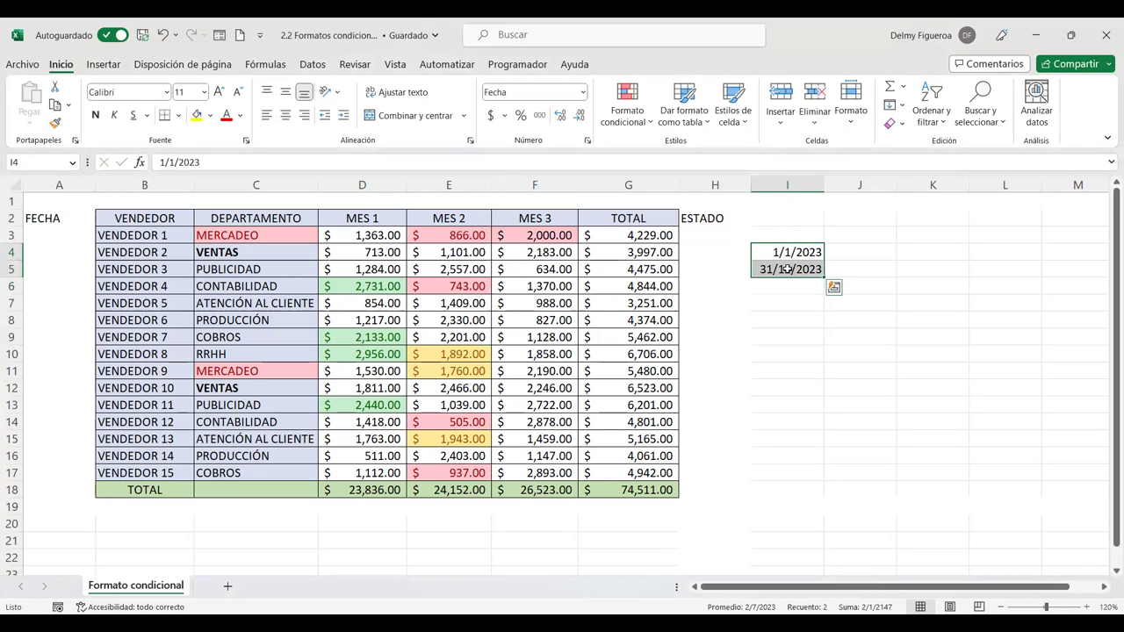
click(582, 93)
click(562, 123)
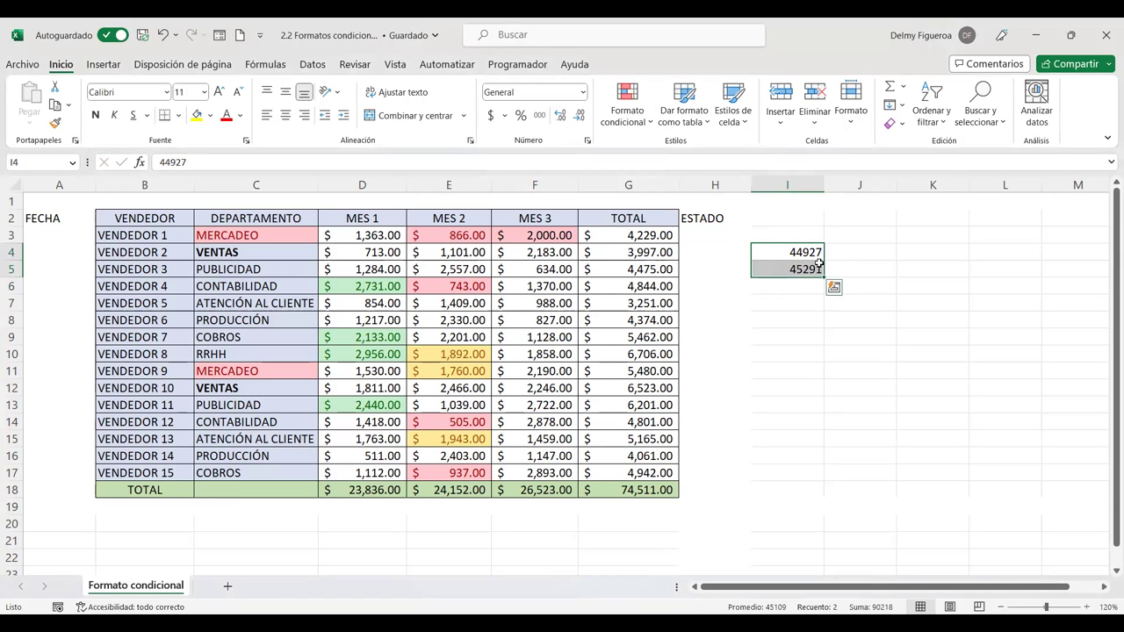
Enter =+ALEATORIO.ENTRE(I4;I5) in A3, then try filling it down and undo
click(58, 234)
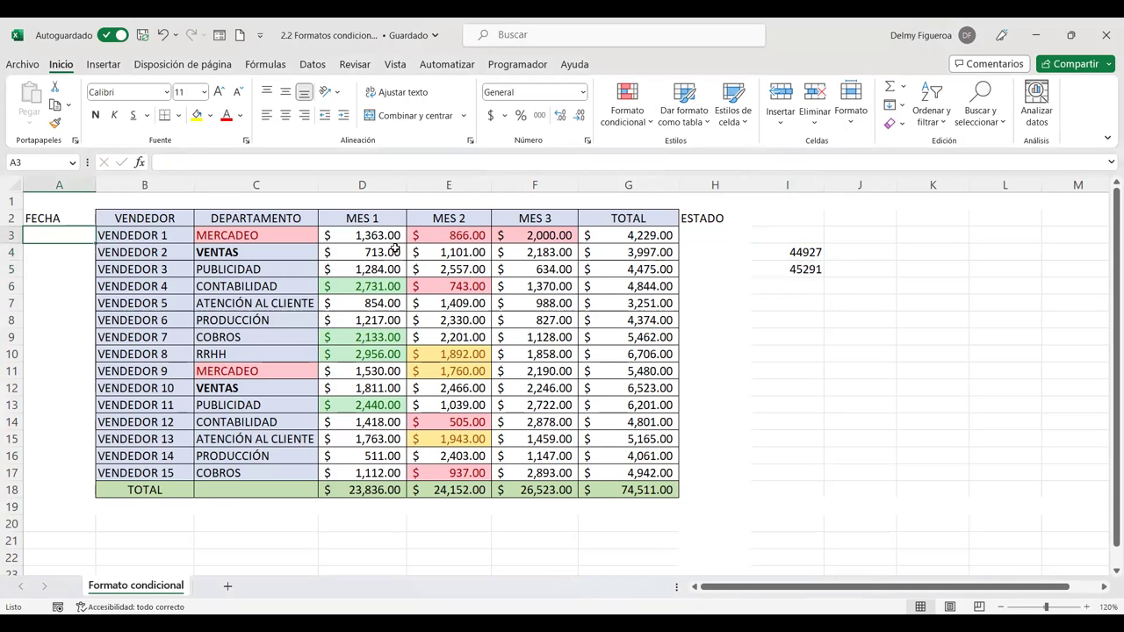
text(+)
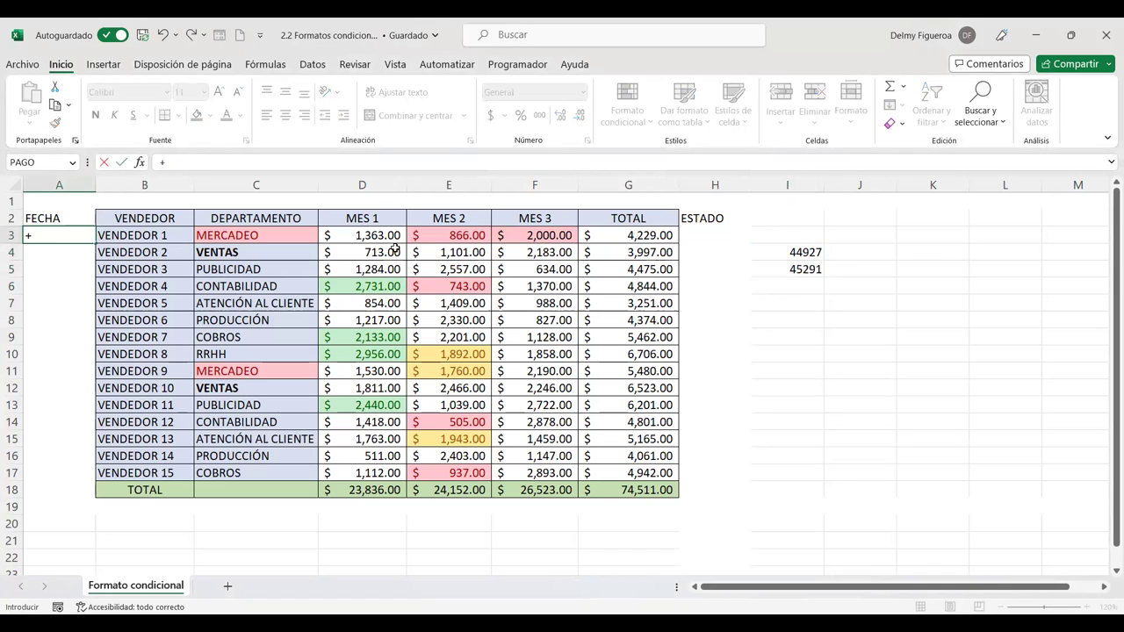
text(ALE)
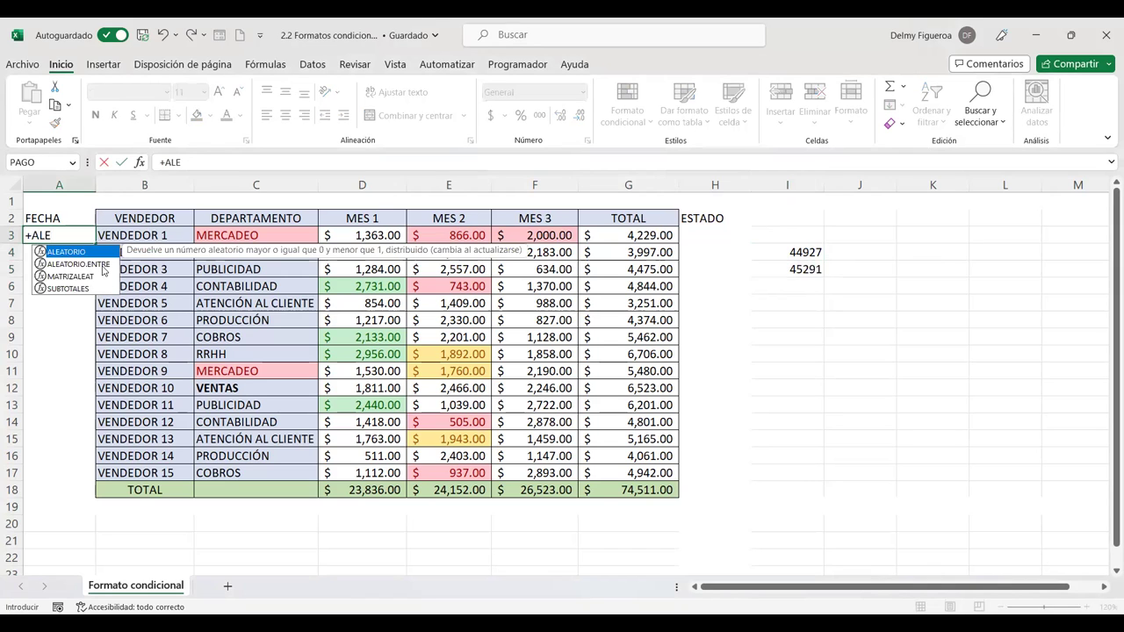
double_click(103, 267)
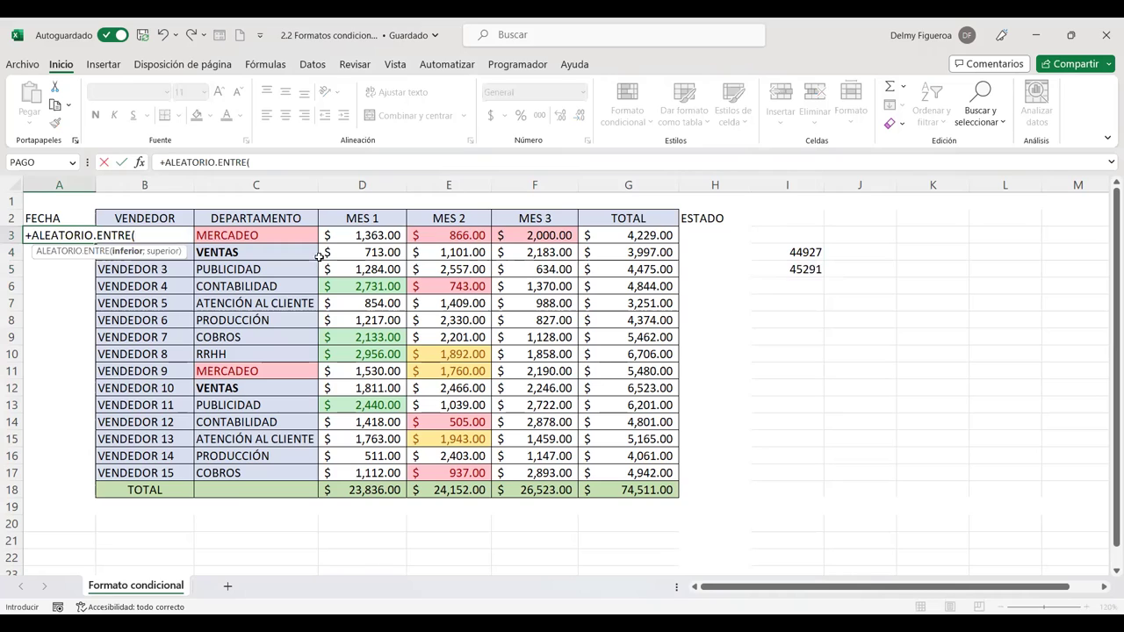
click(791, 252)
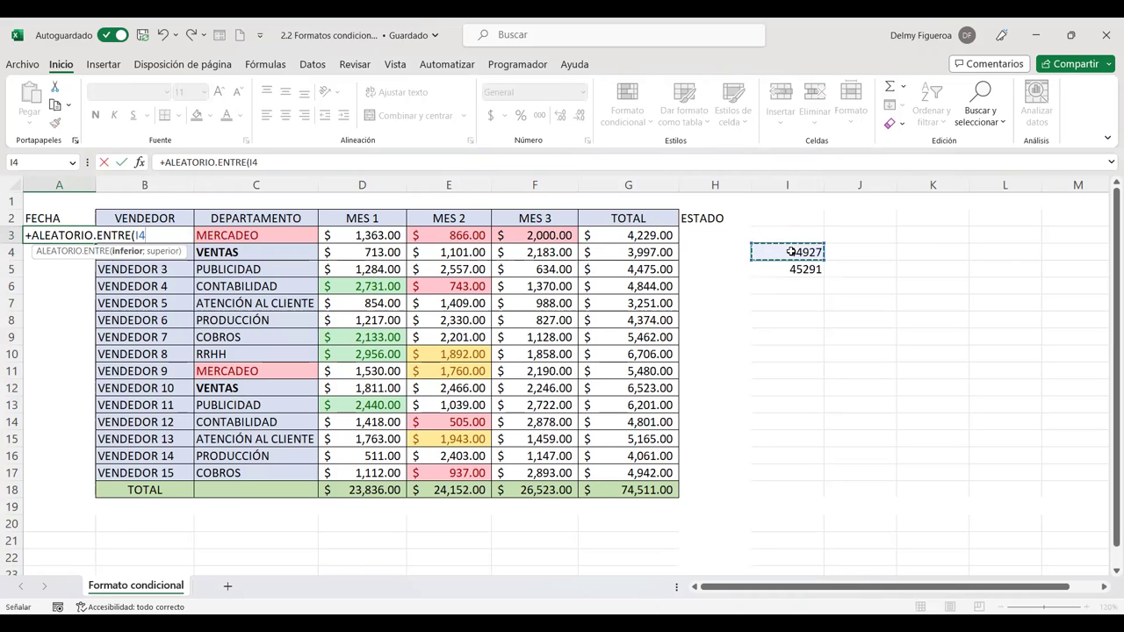
text(;)
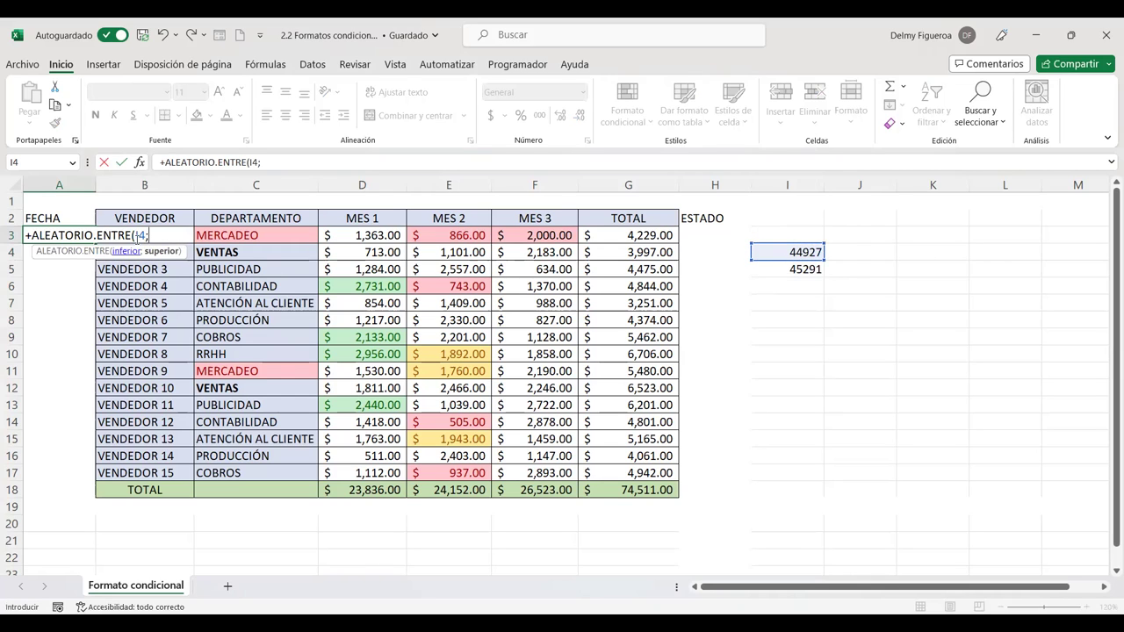
click(799, 268)
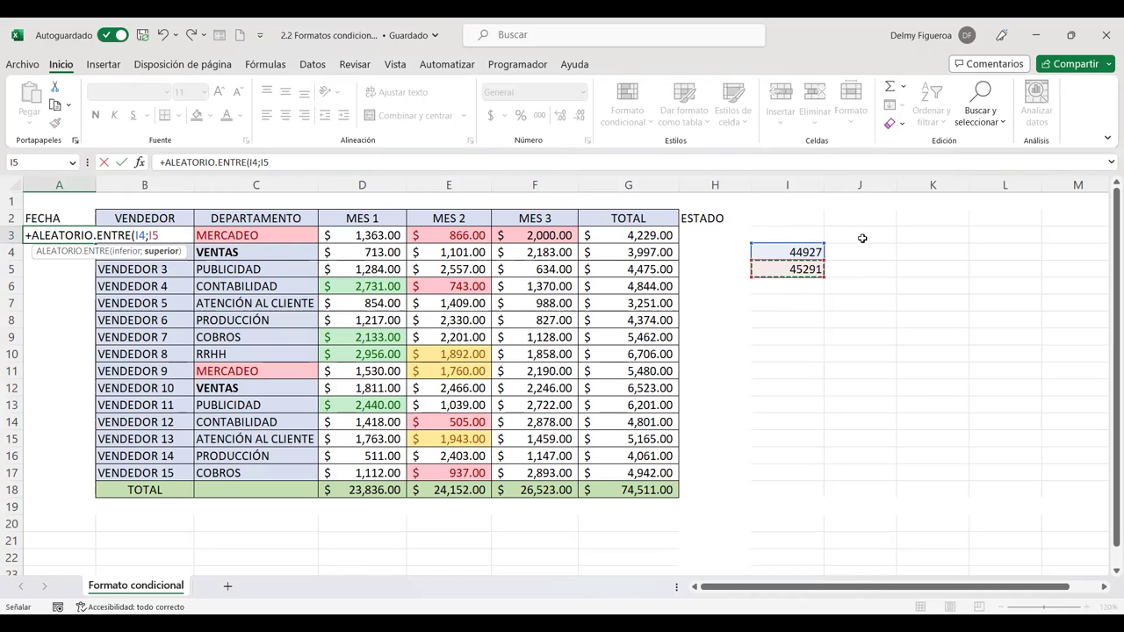
key(Return)
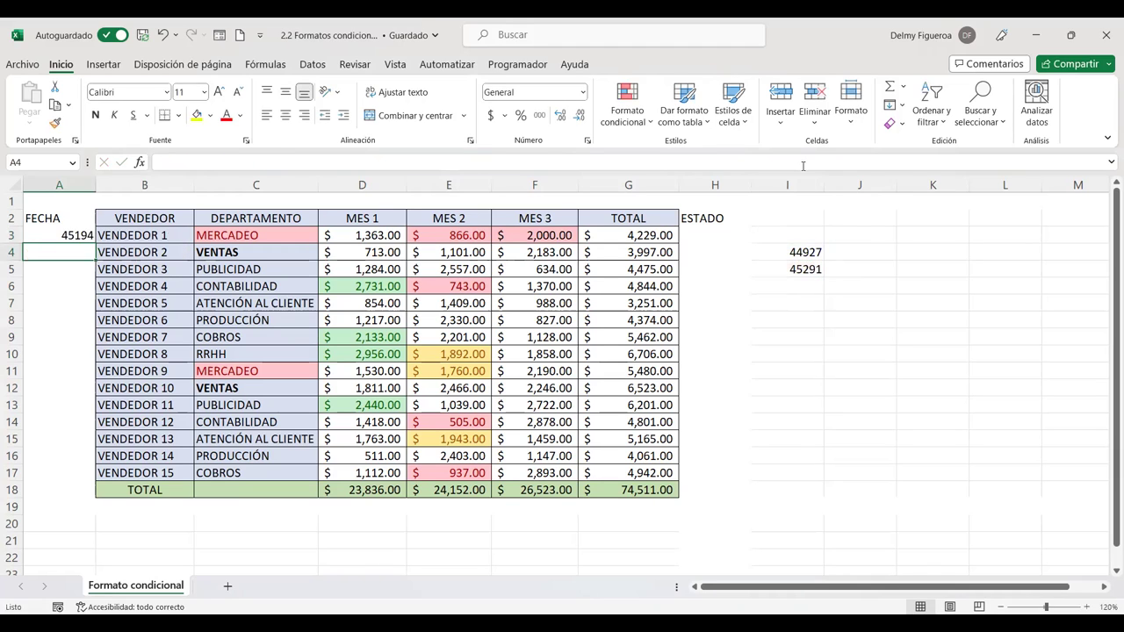
click(78, 235)
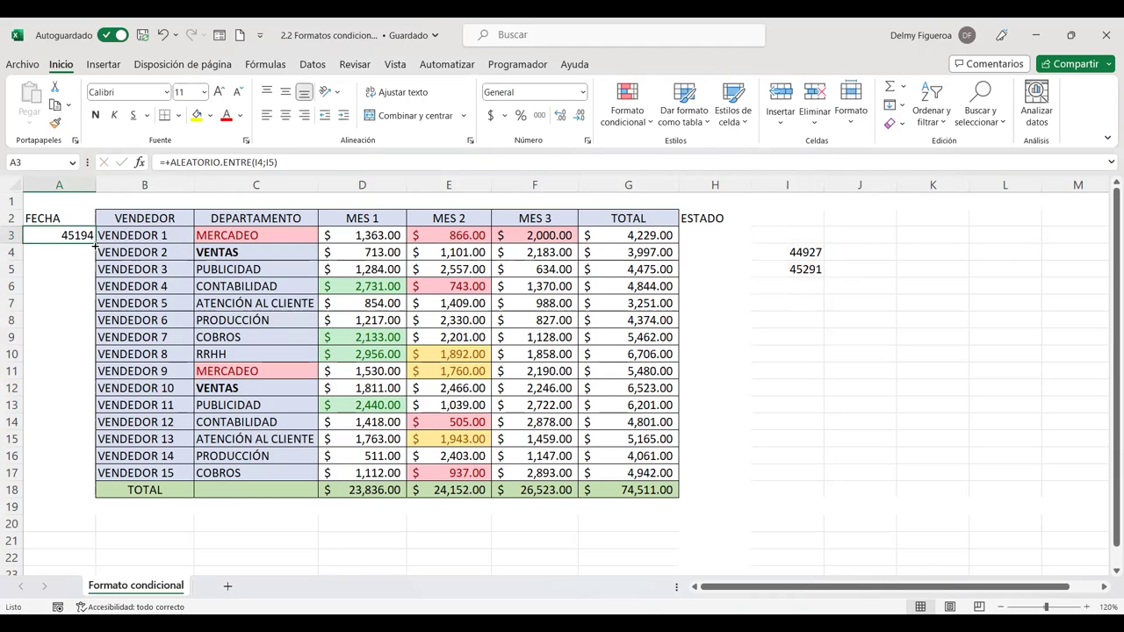
drag(94, 246, 94, 476)
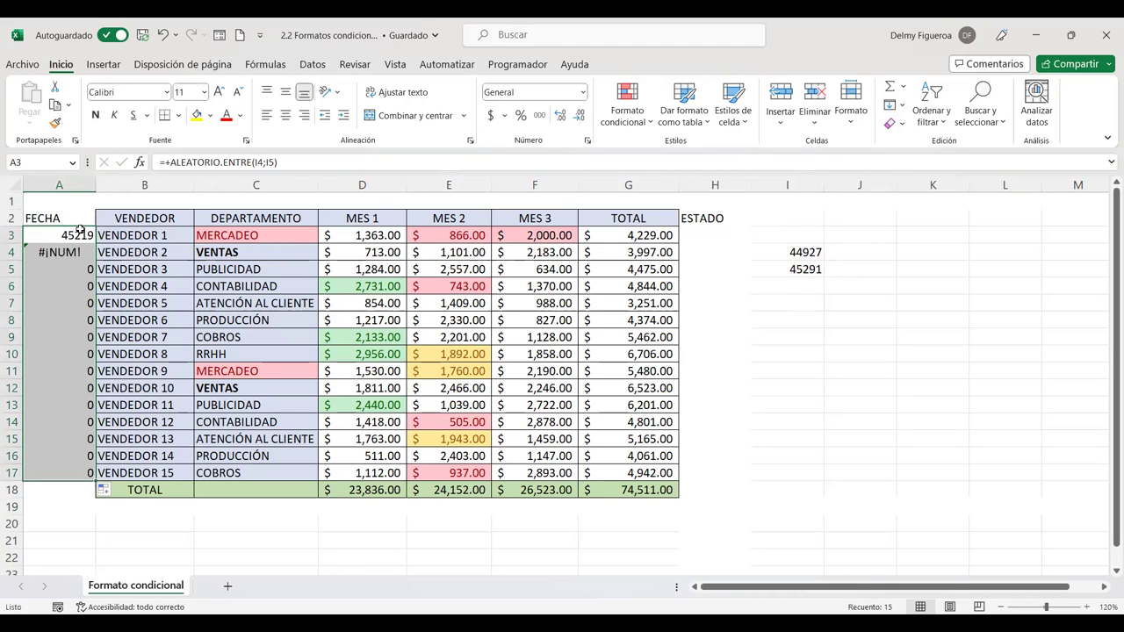
key(ctrl+z)
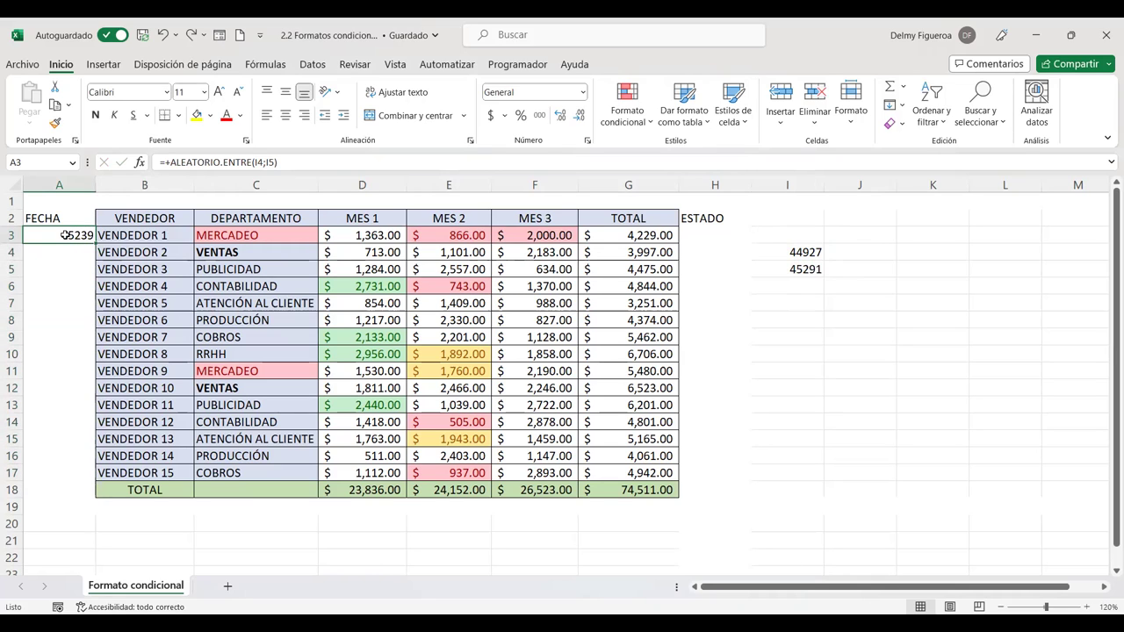
Replace the A3 formula's references with fixed bounds 44927 and 45291
double_click(65, 235)
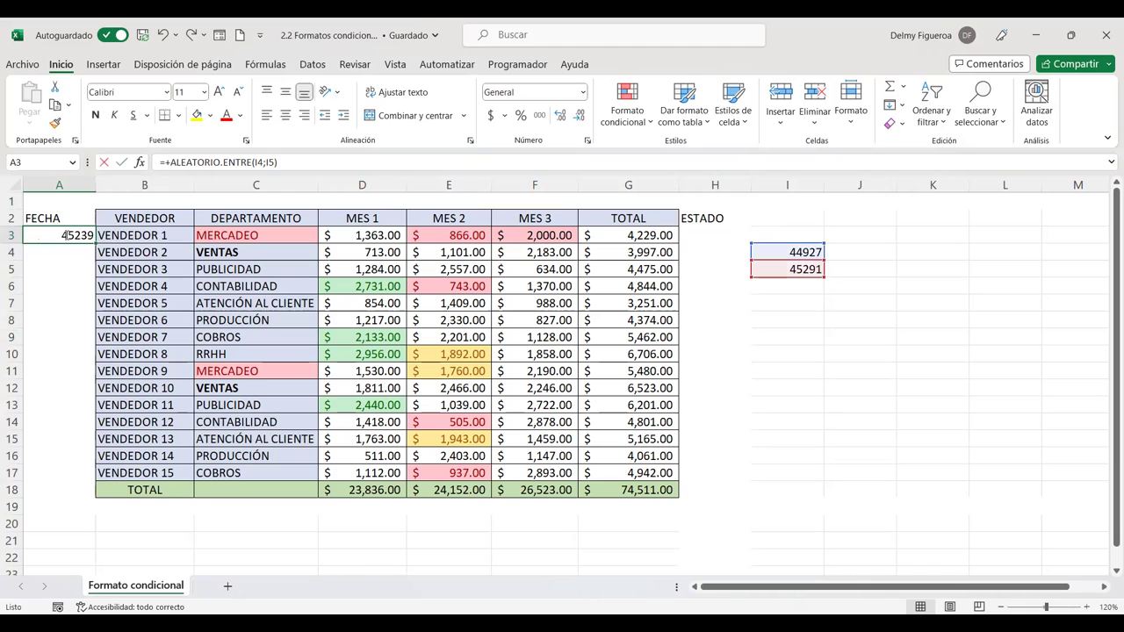
click(141, 235)
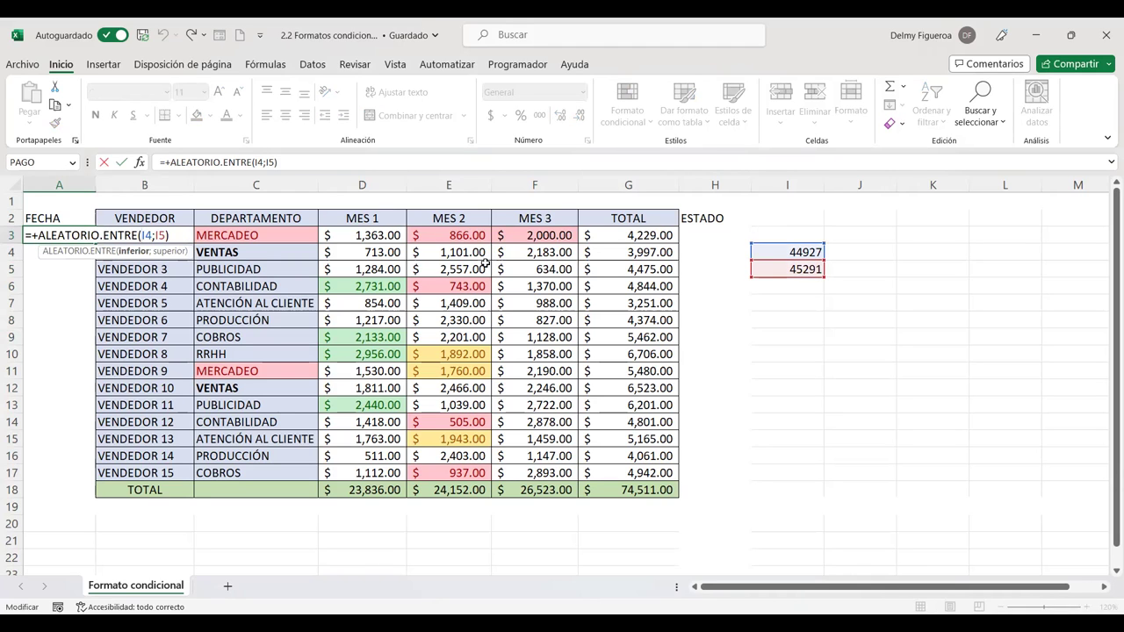
key(F4)
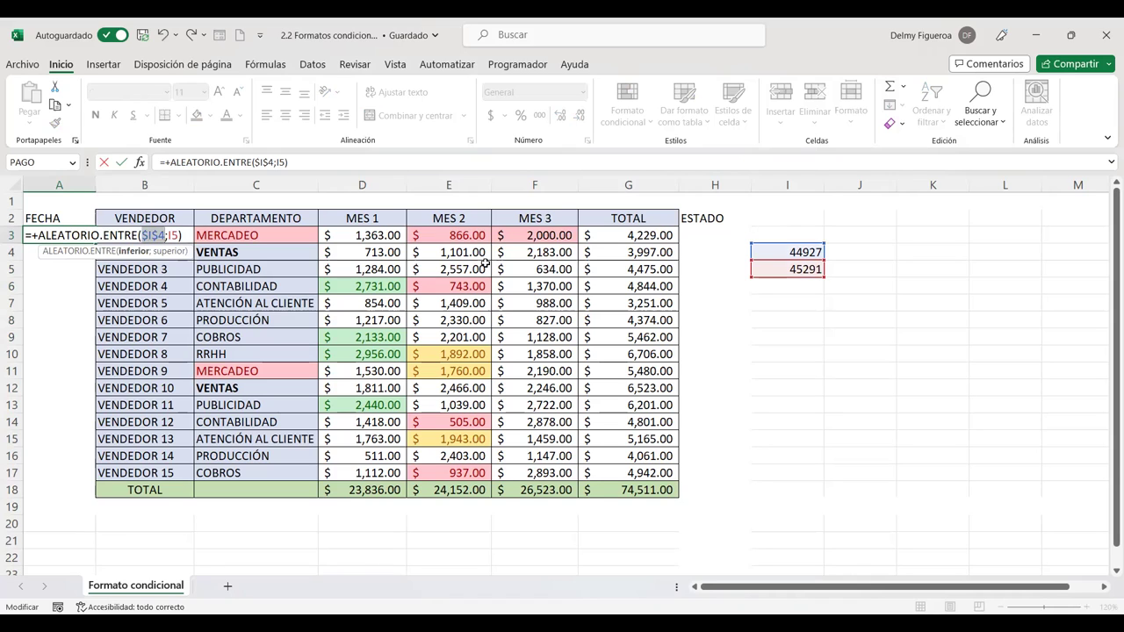
key(BackSpace)
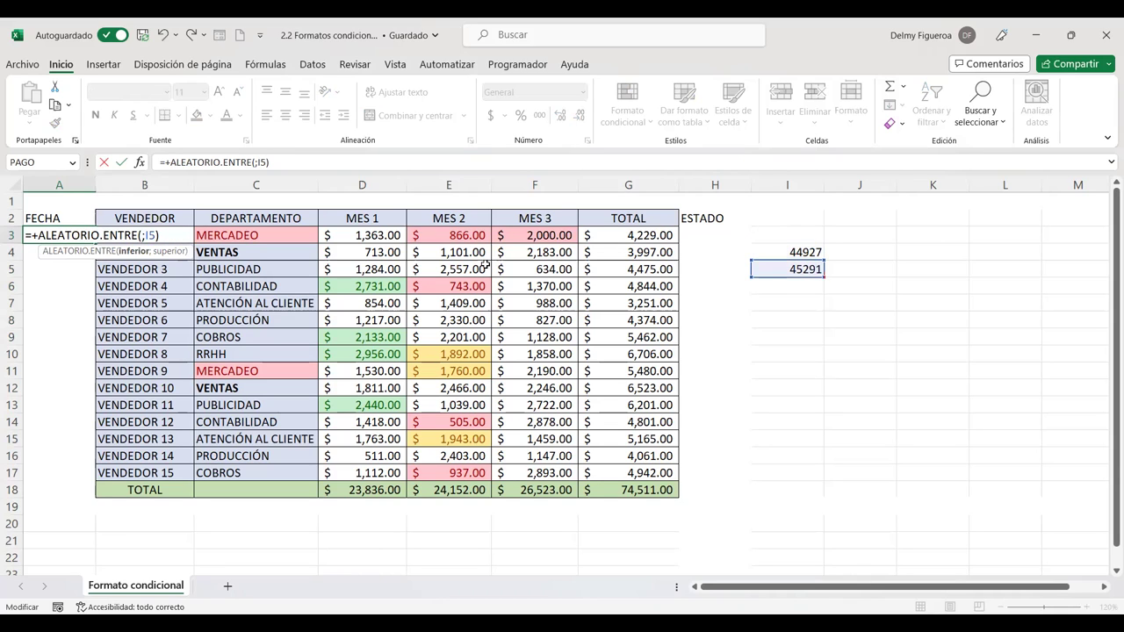
text(44927)
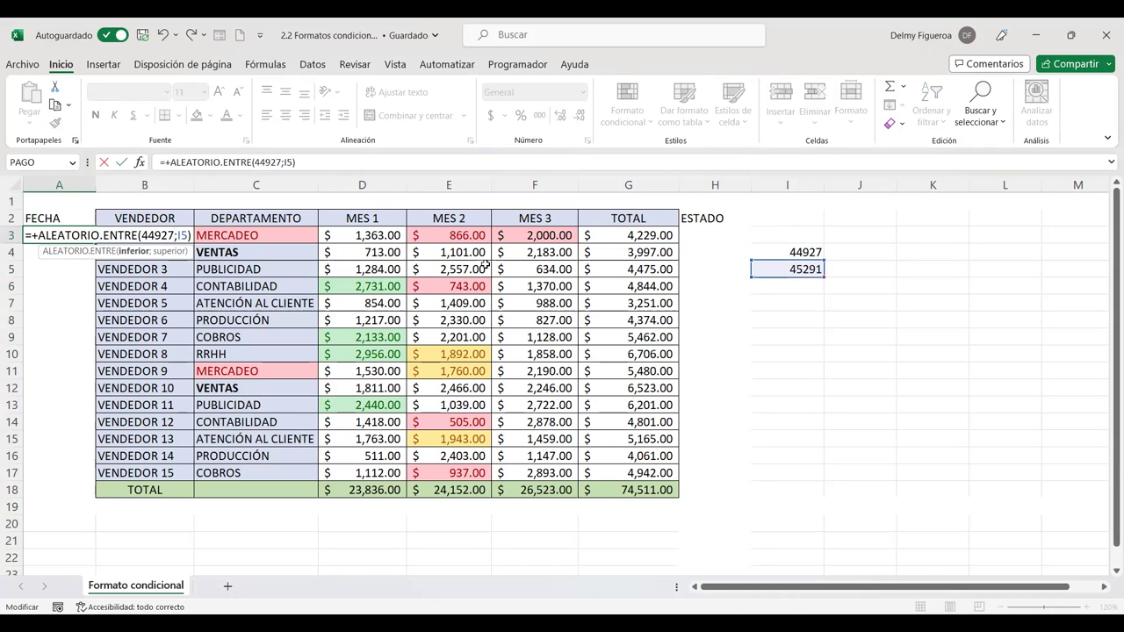
key(Right)
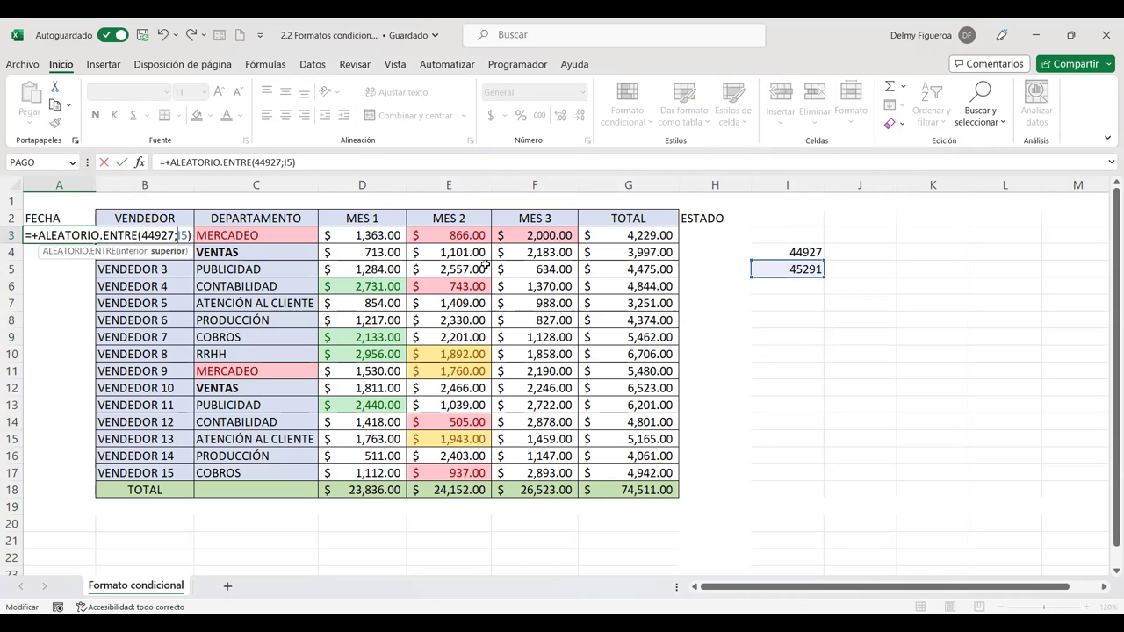
key(Delete)
key(Delete)
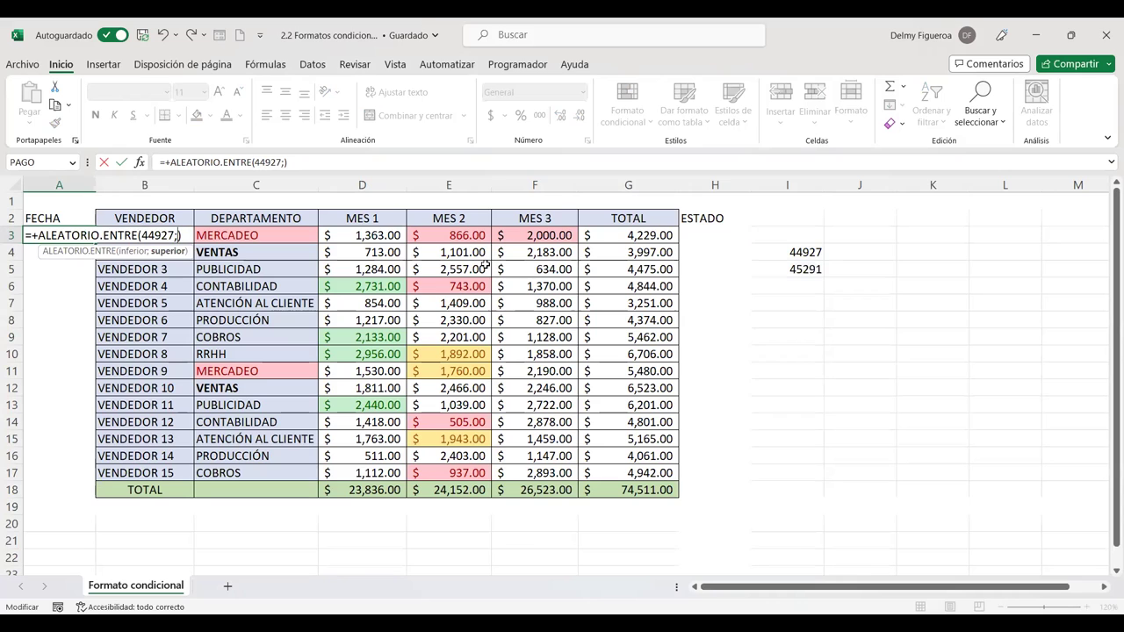
text(45291)
key(Return)
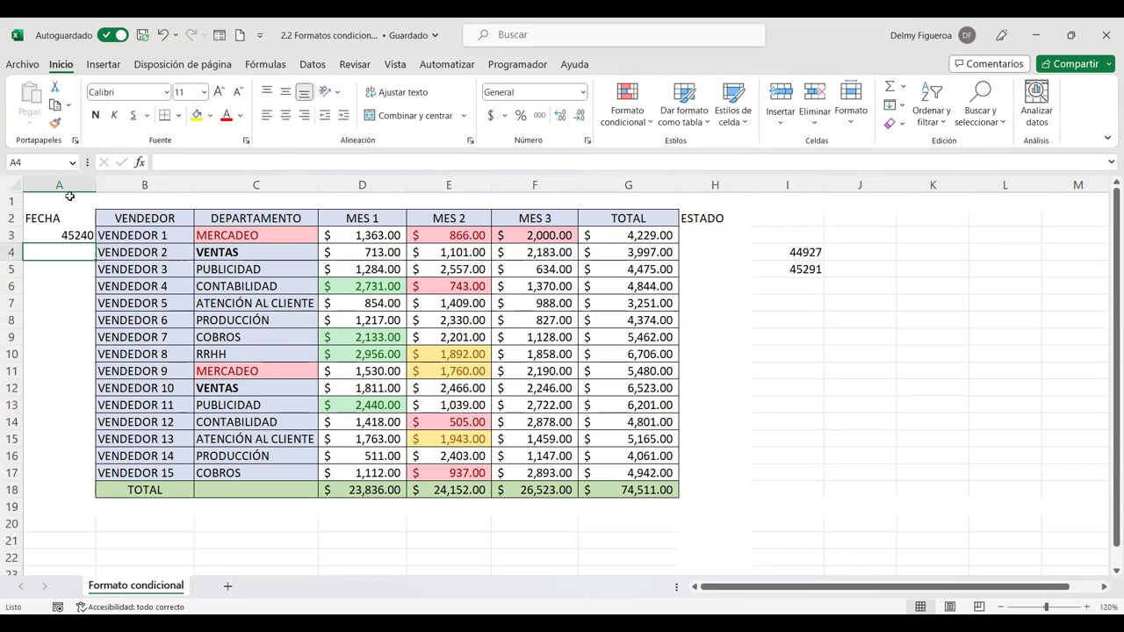
click(74, 232)
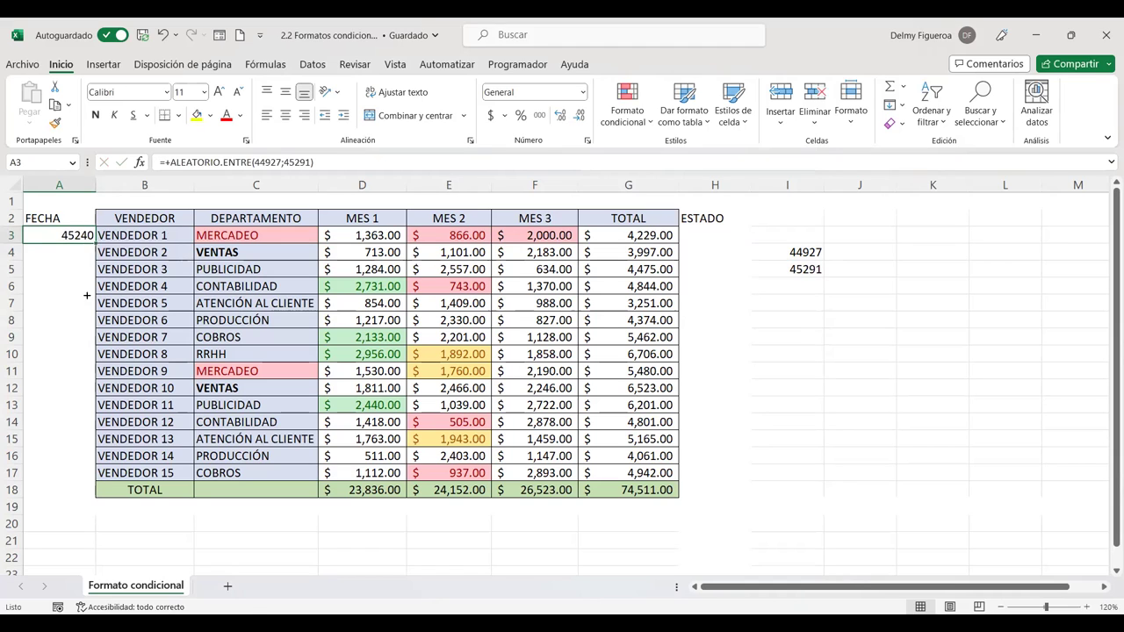
Fill the random formula down to A17, then paste A3:A17 back as values
drag(87, 296, 77, 479)
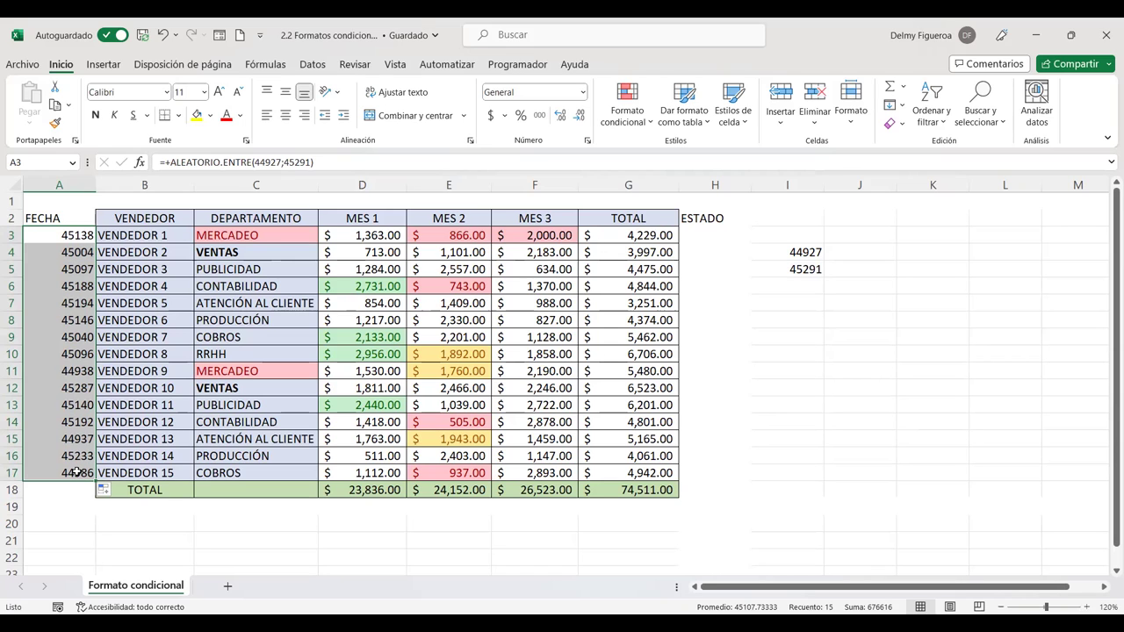
key(ctrl+c)
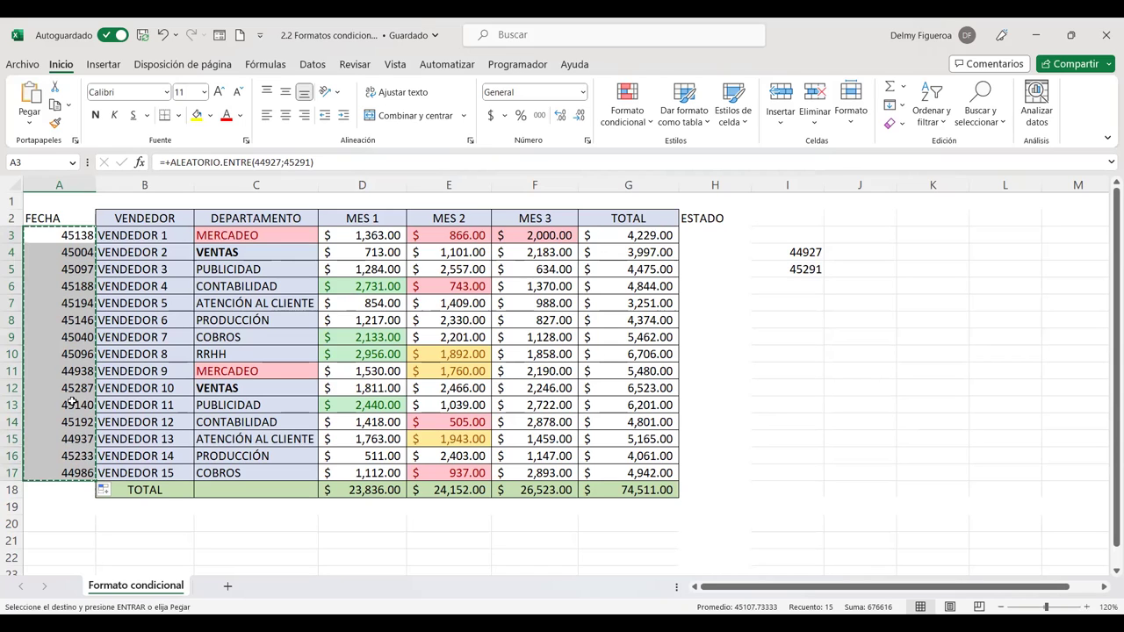
right_click(83, 300)
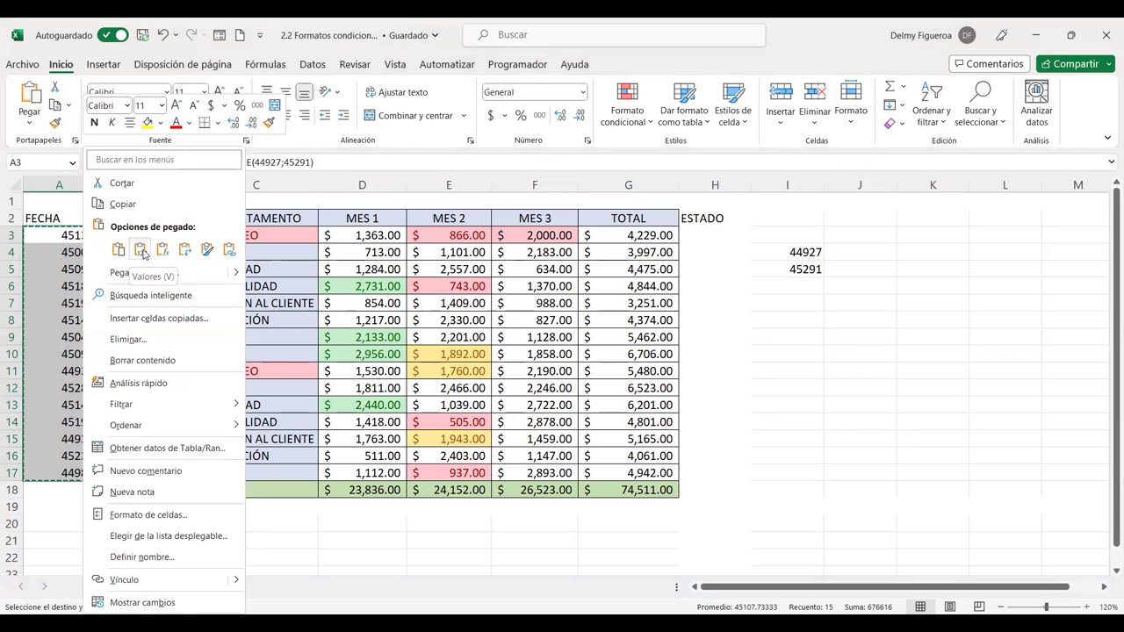
click(141, 251)
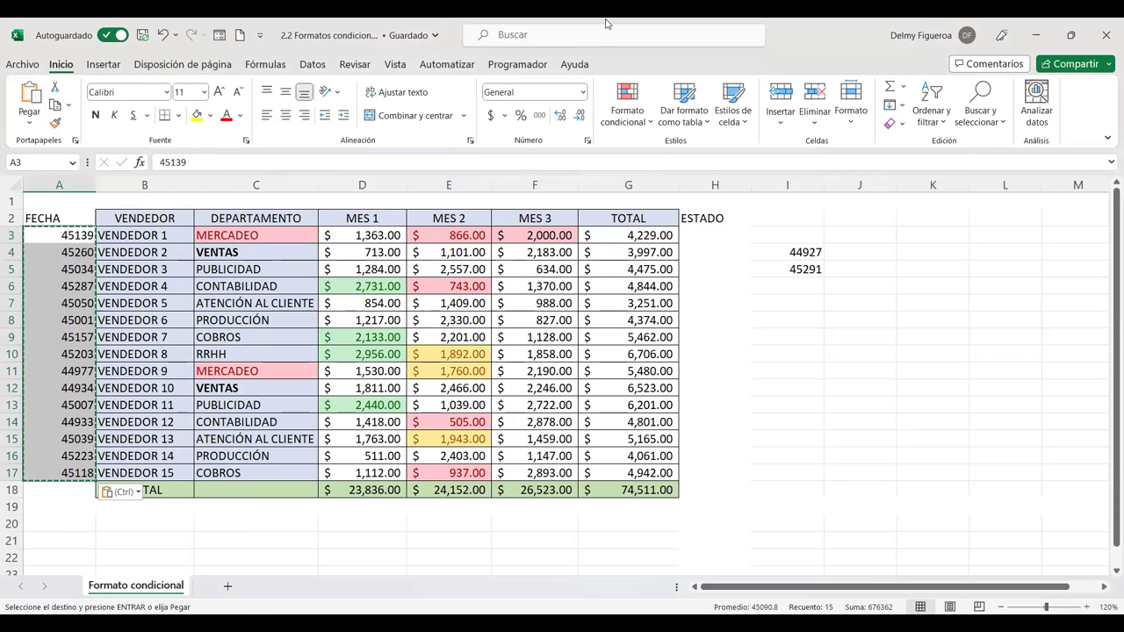
Apply the Fecha corta format to A3:A17 and spot-check the resulting 2023 dates
click(584, 94)
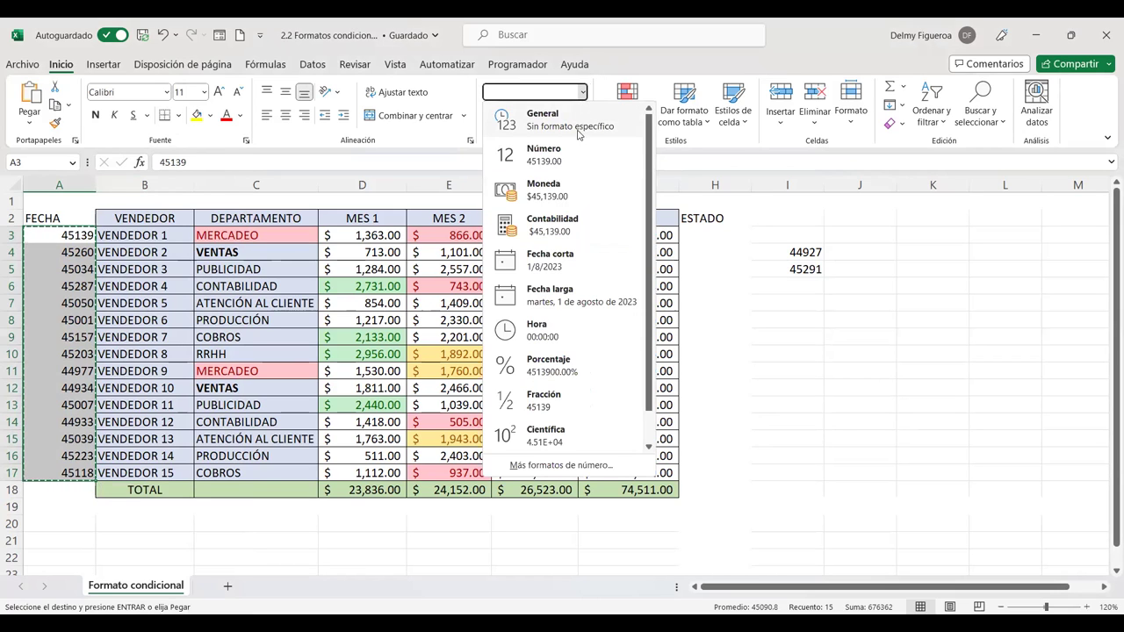
click(559, 269)
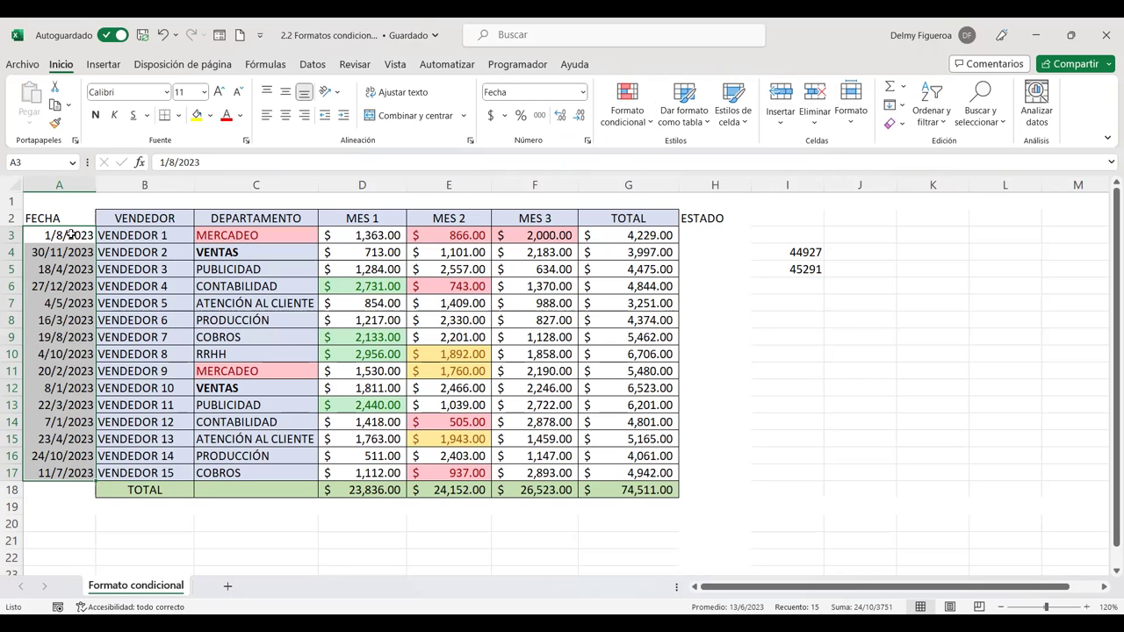
click(70, 233)
click(70, 251)
click(74, 269)
click(74, 287)
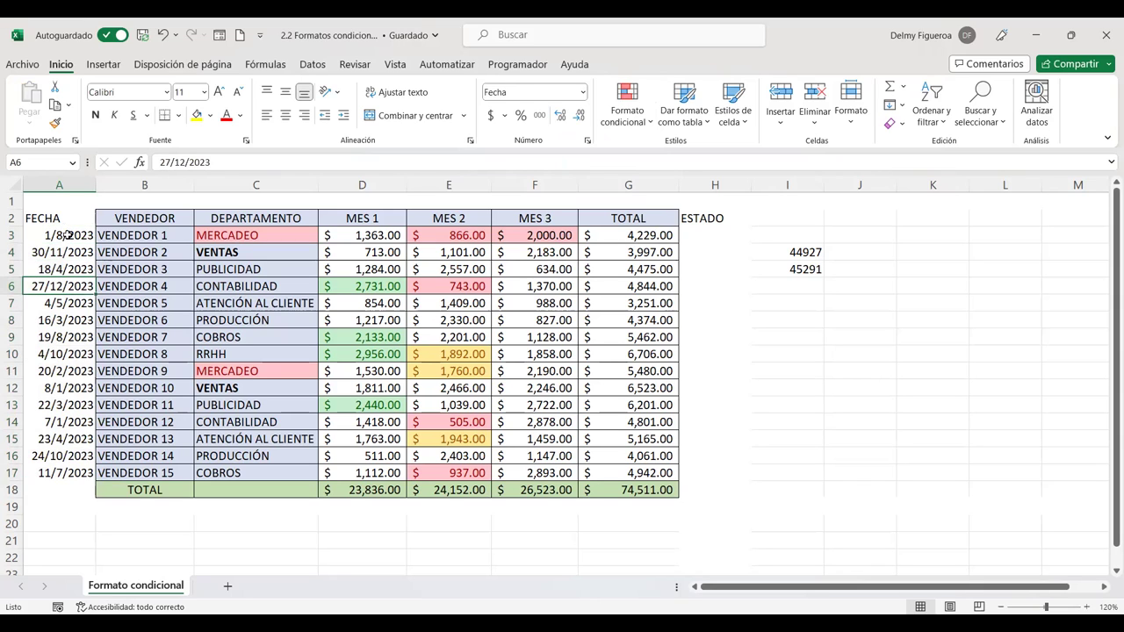
drag(69, 235, 72, 467)
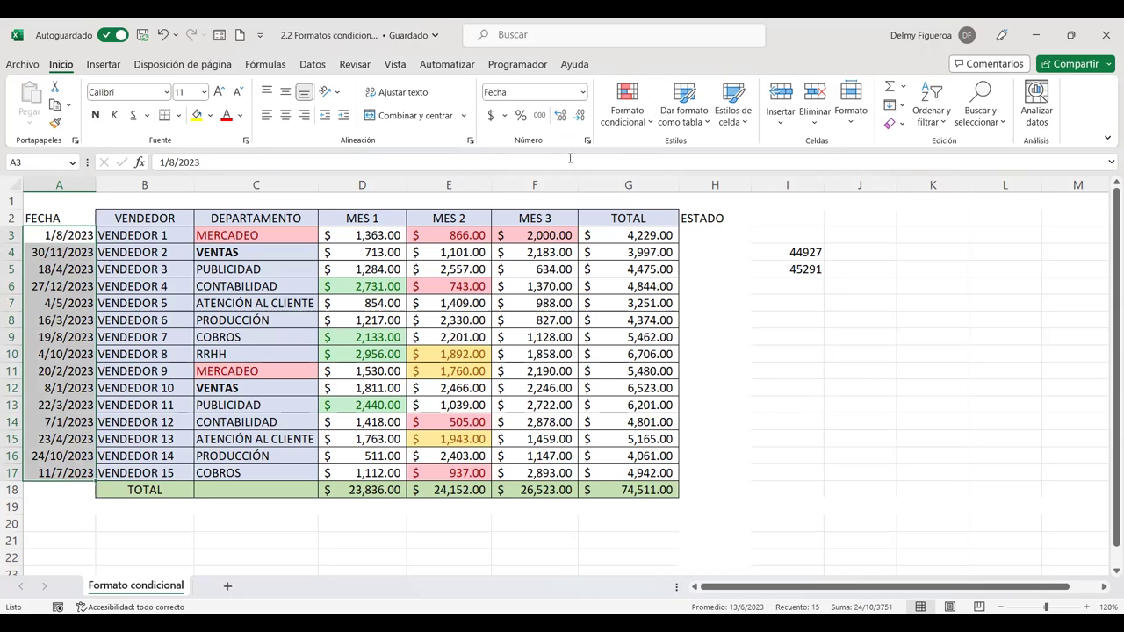
click(652, 129)
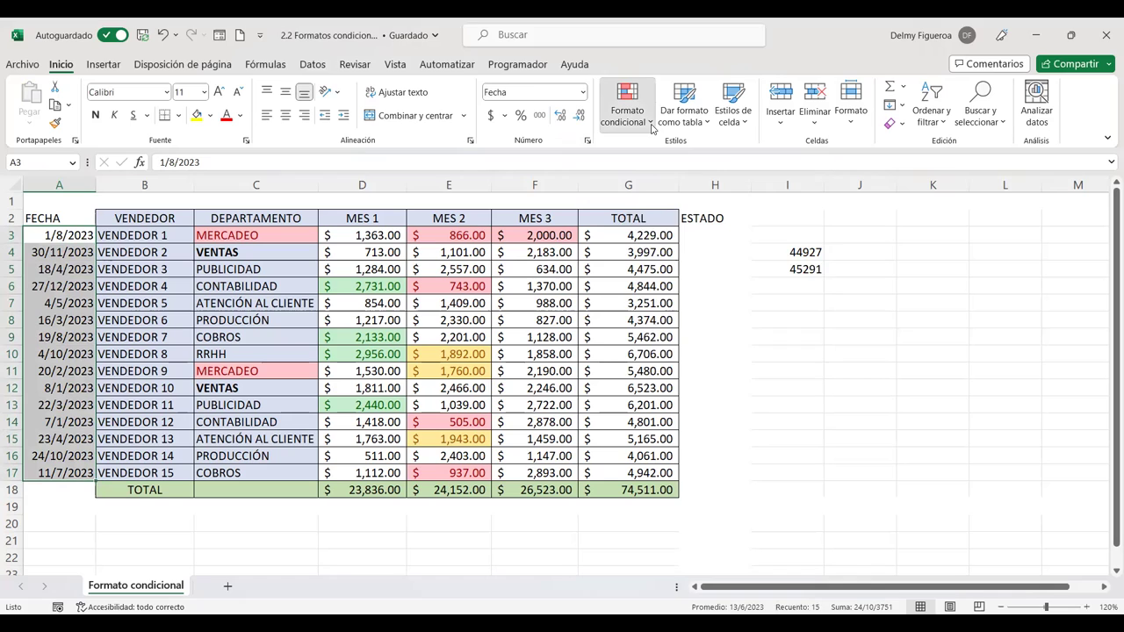
Start a Una fecha rule and try Hoy, Mañana, last 7 days and last week
click(652, 128)
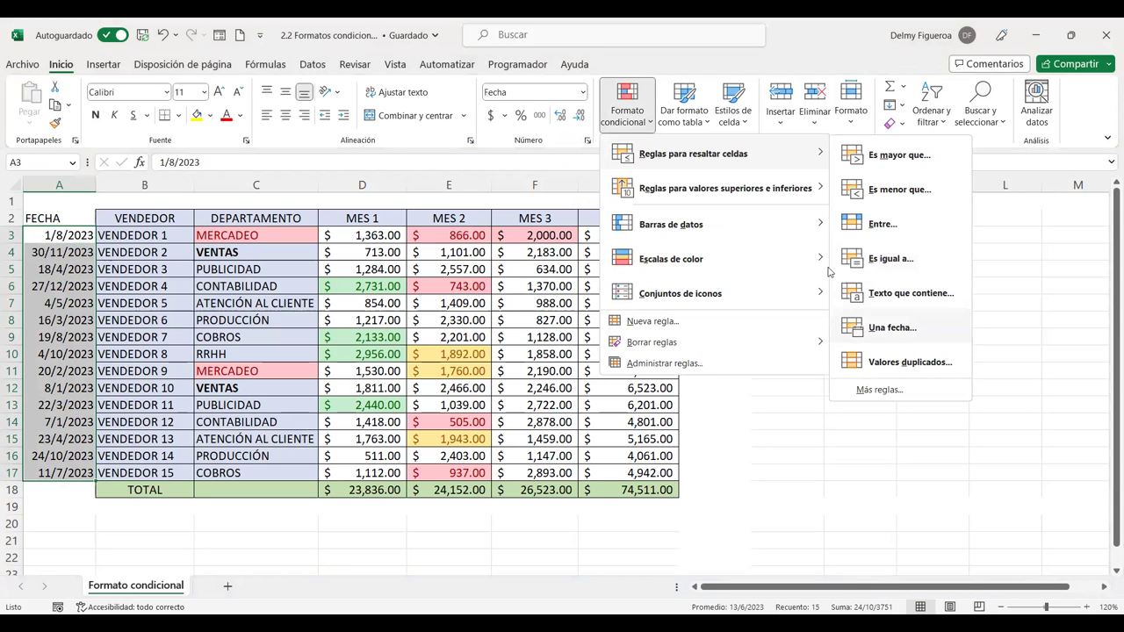
click(892, 327)
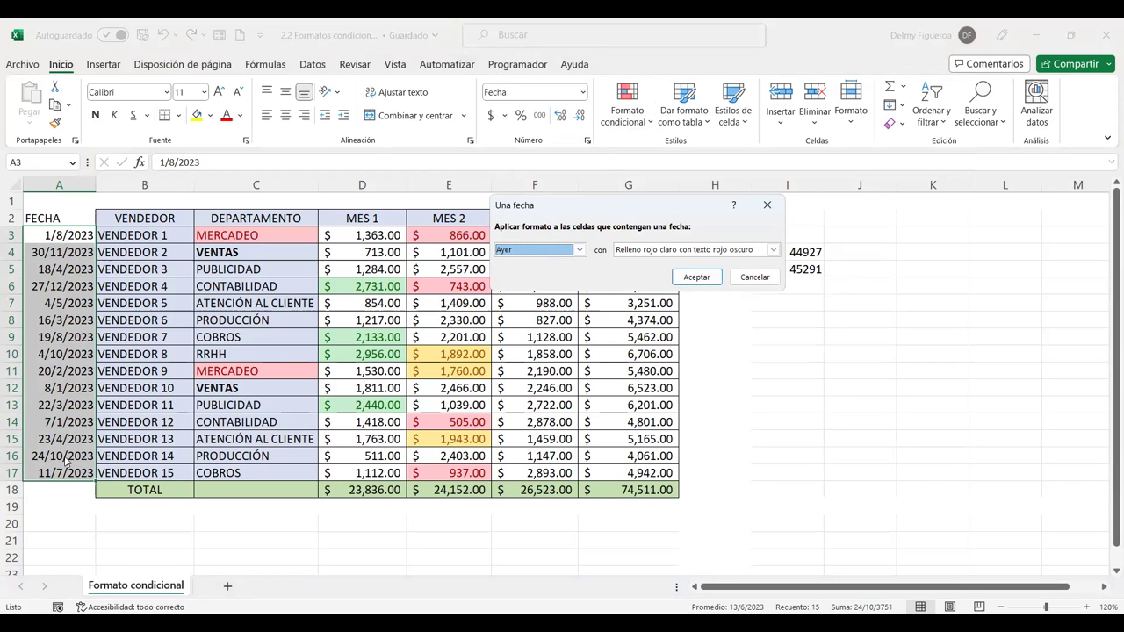
click(580, 249)
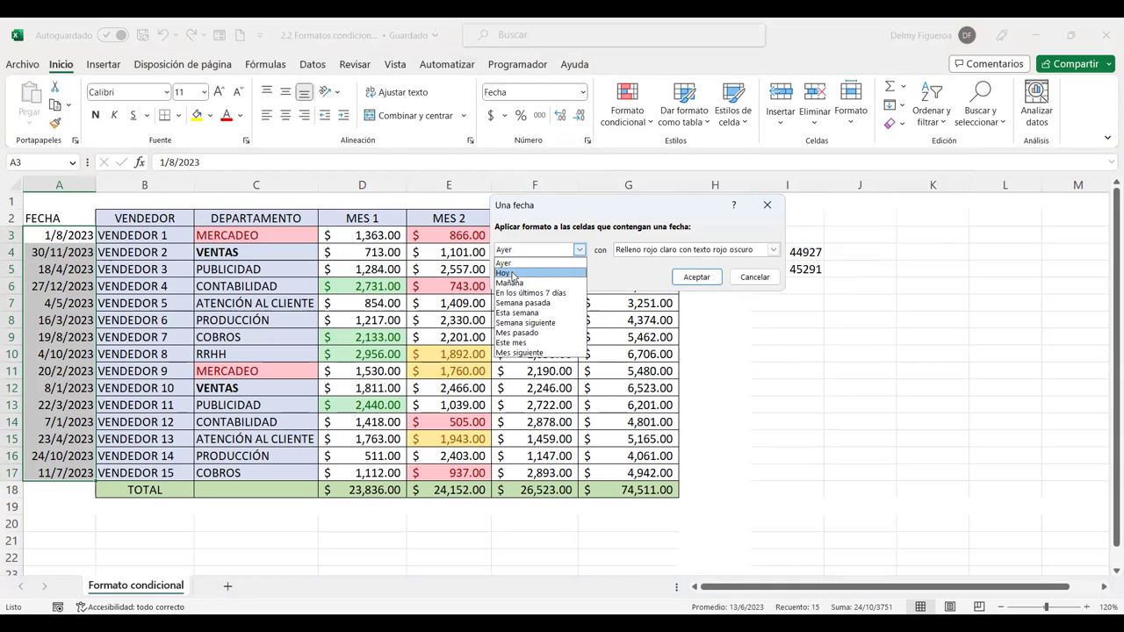
click(514, 270)
click(580, 249)
click(543, 283)
click(580, 250)
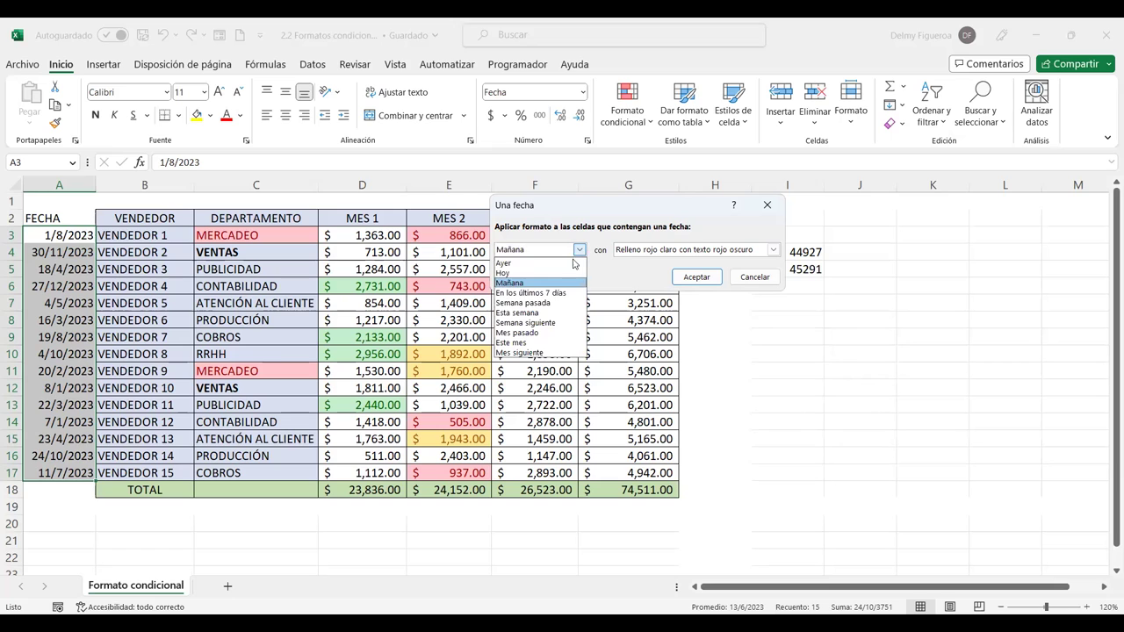
click(552, 293)
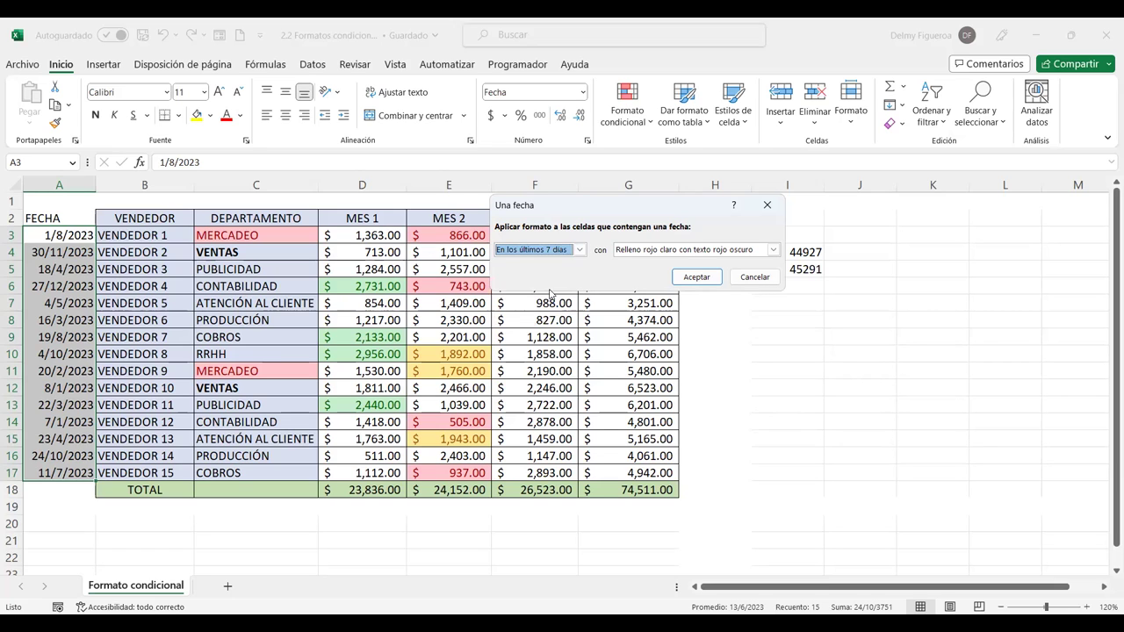
click(582, 251)
click(554, 303)
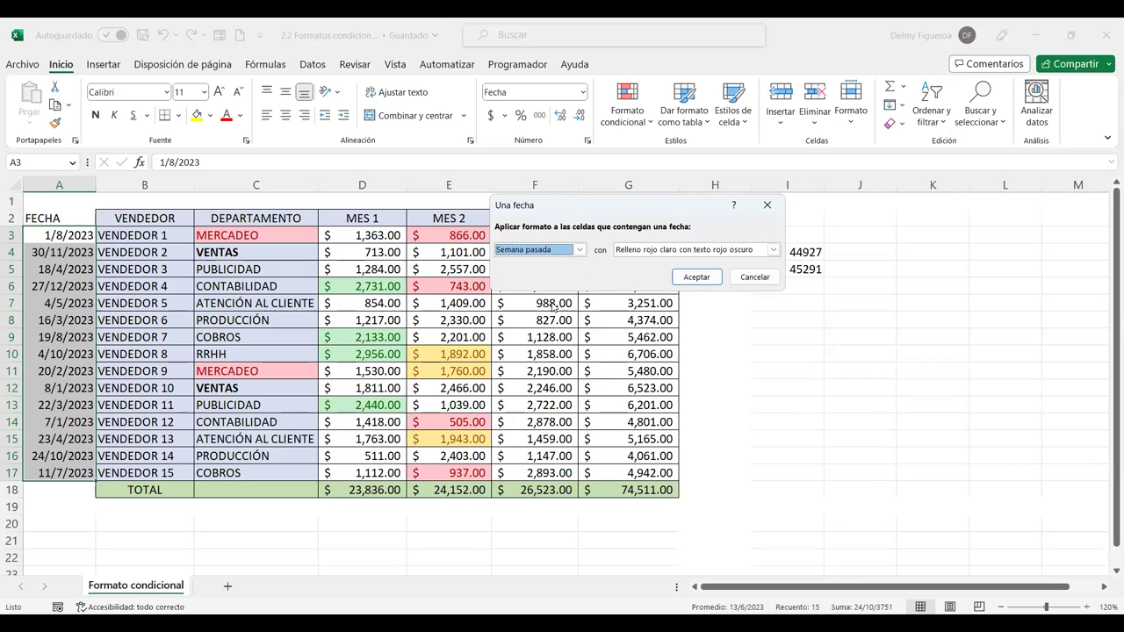
Try this week, next week, last month and this month, ending on Mes siguiente
click(579, 251)
click(545, 320)
click(580, 250)
click(551, 330)
click(580, 251)
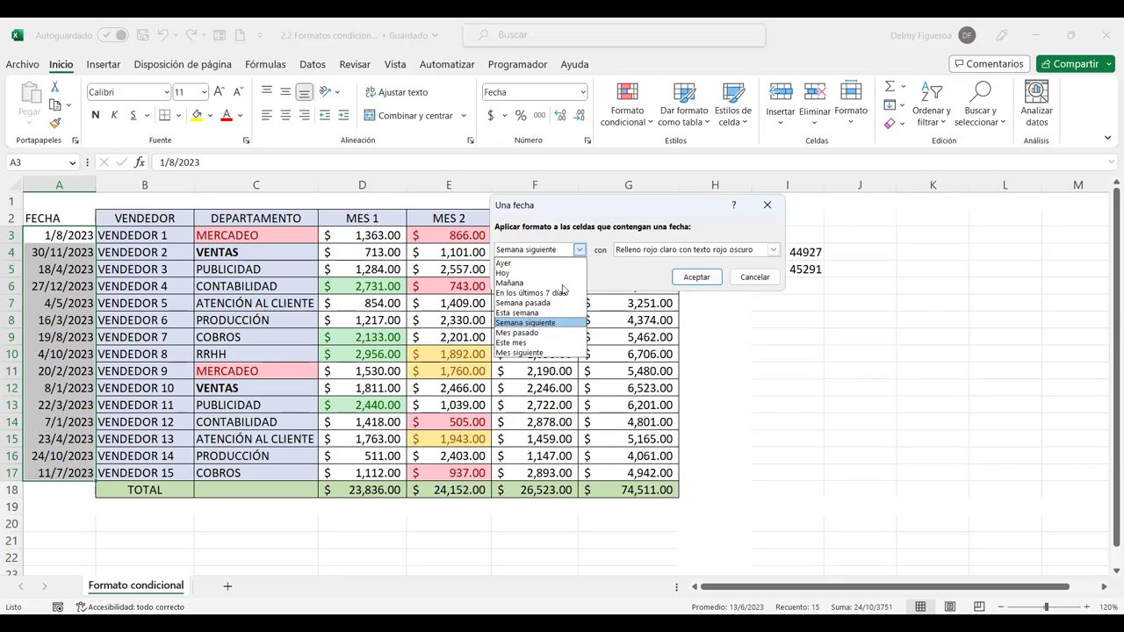
click(542, 334)
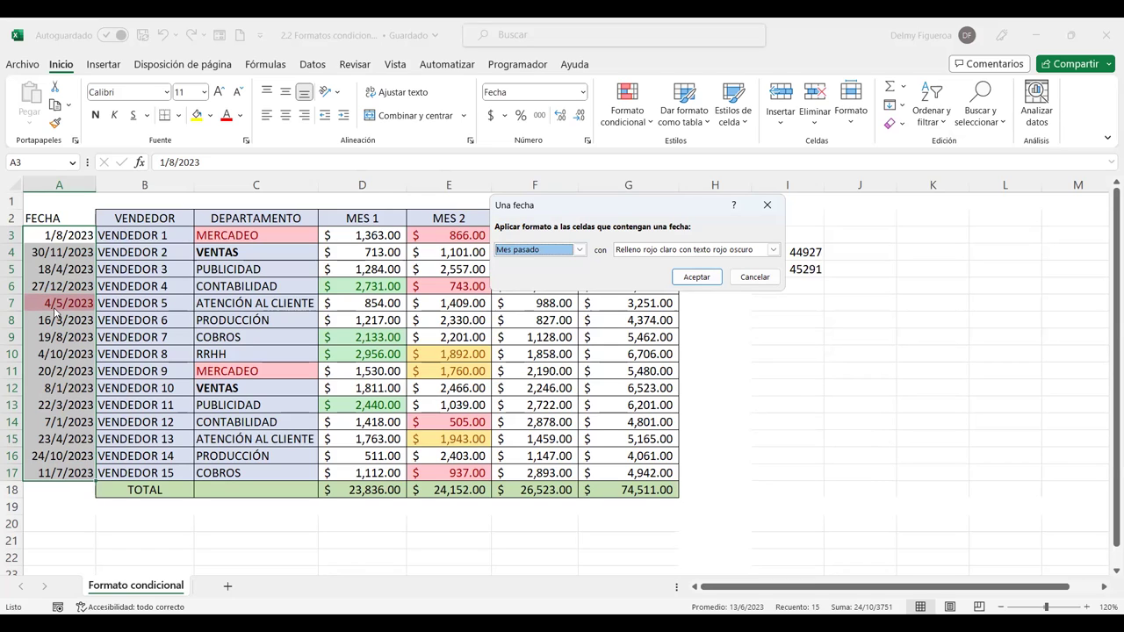
click(581, 251)
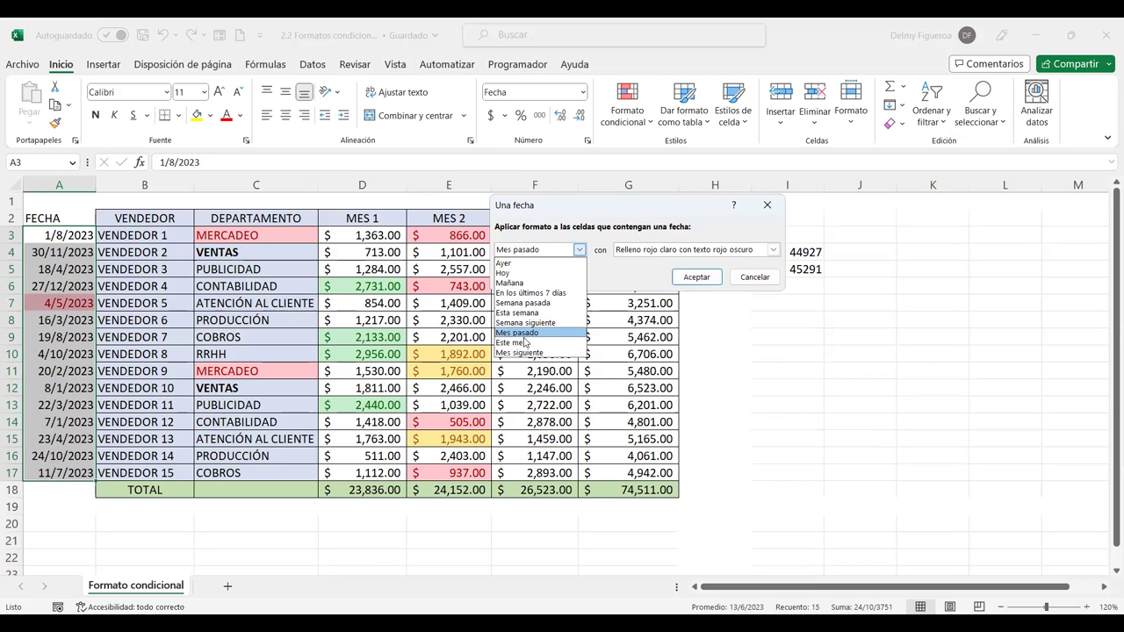
click(523, 343)
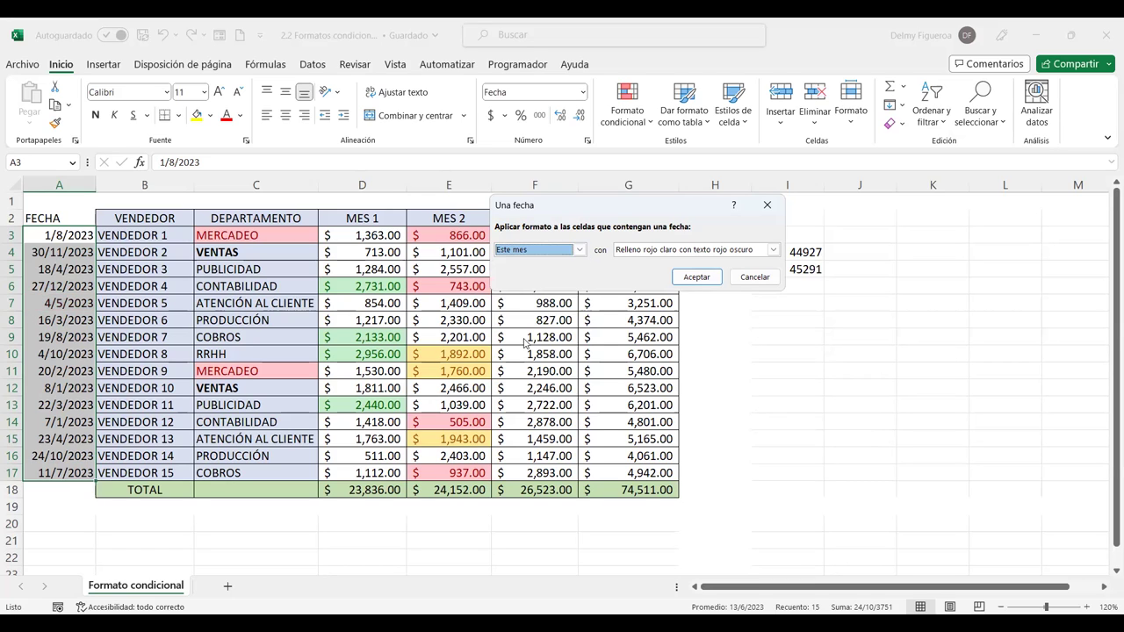
click(580, 250)
click(524, 343)
click(581, 251)
click(531, 353)
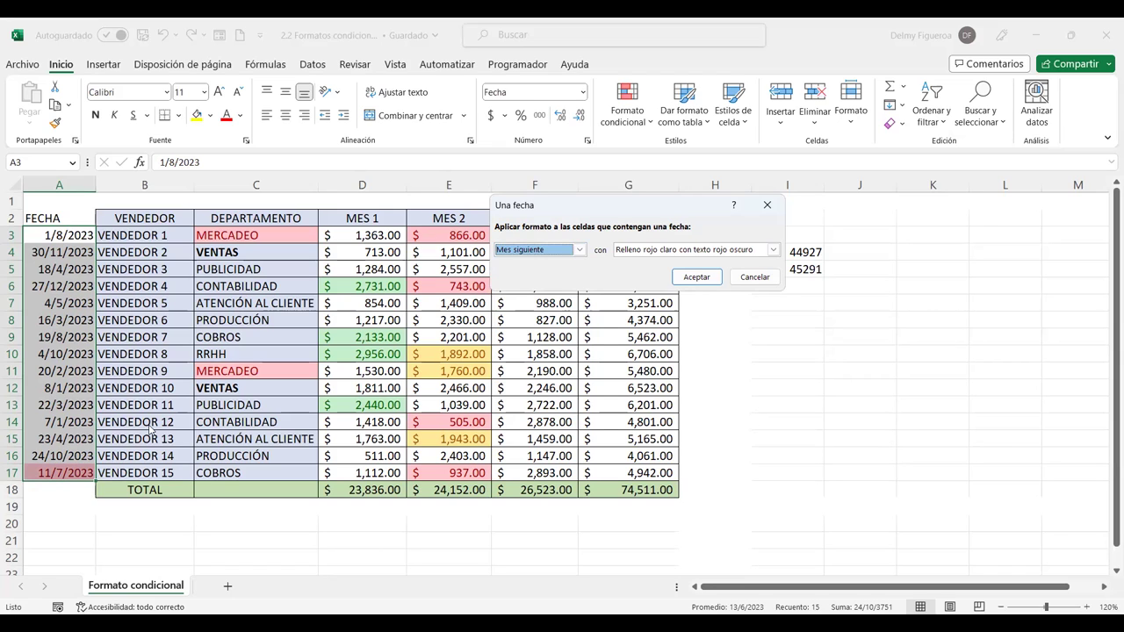
click(580, 249)
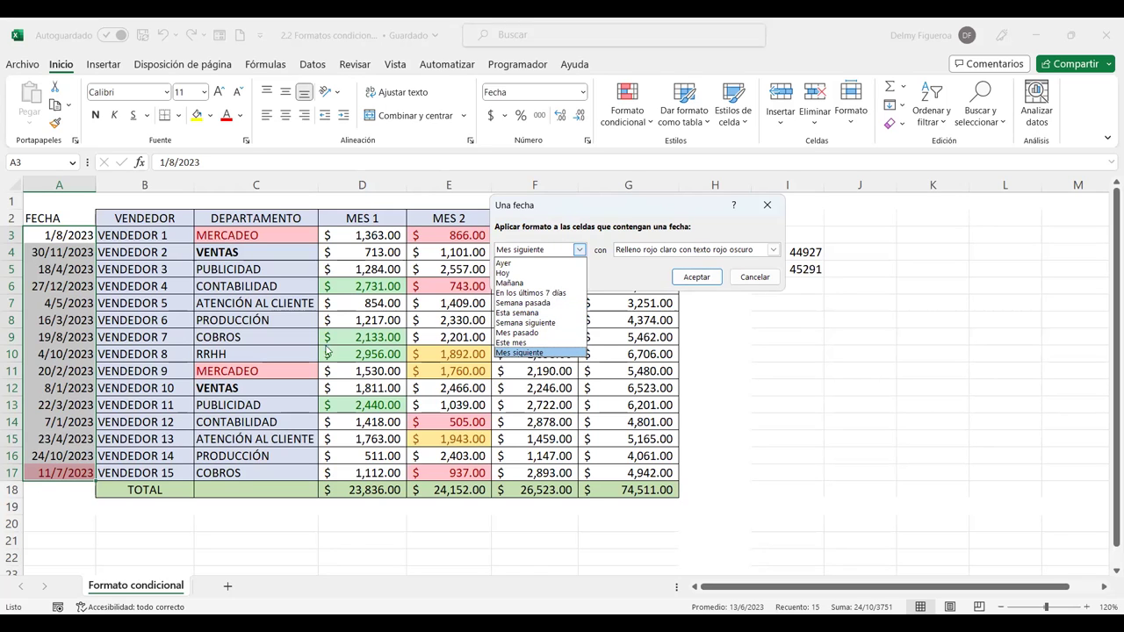
Apply the Mes siguiente rule with light red fill and dark red text to FECHA
click(650, 204)
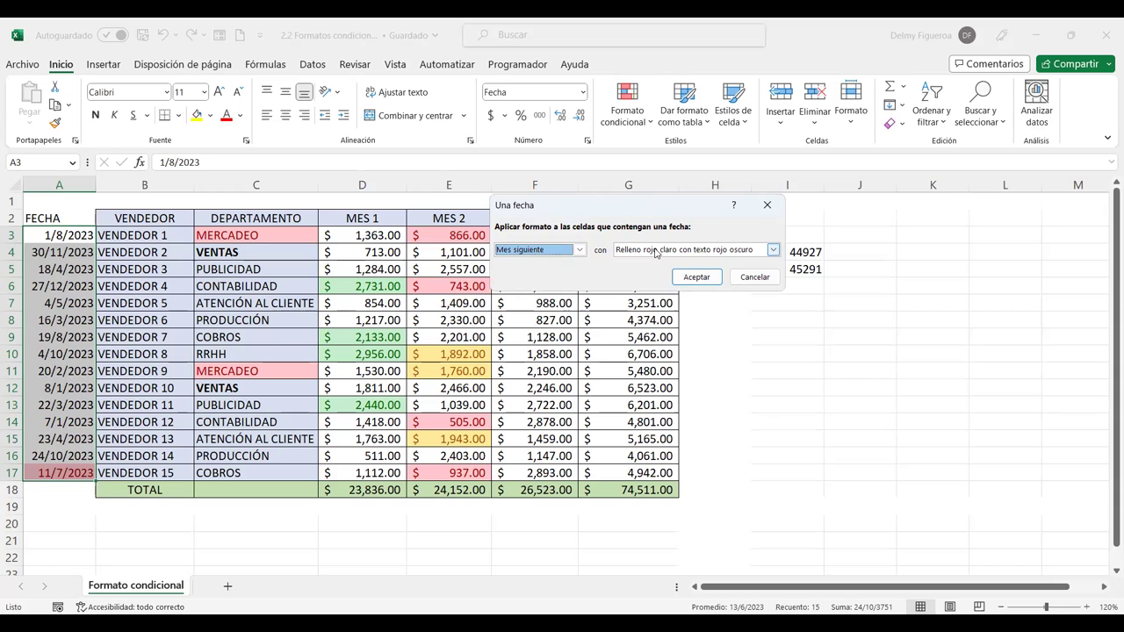
click(655, 250)
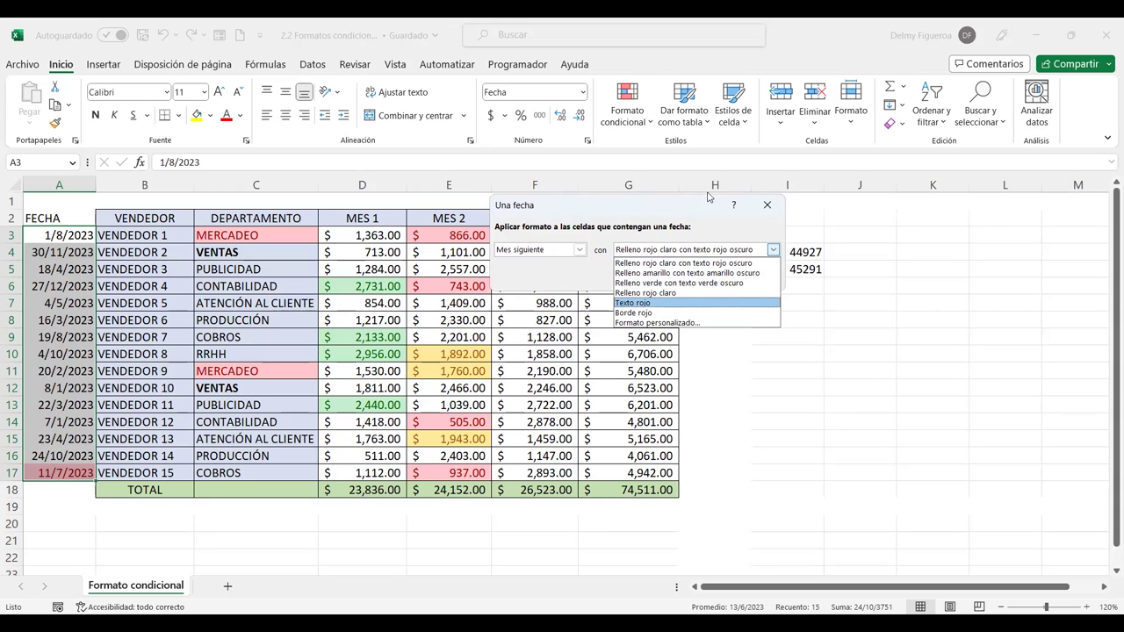
click(690, 212)
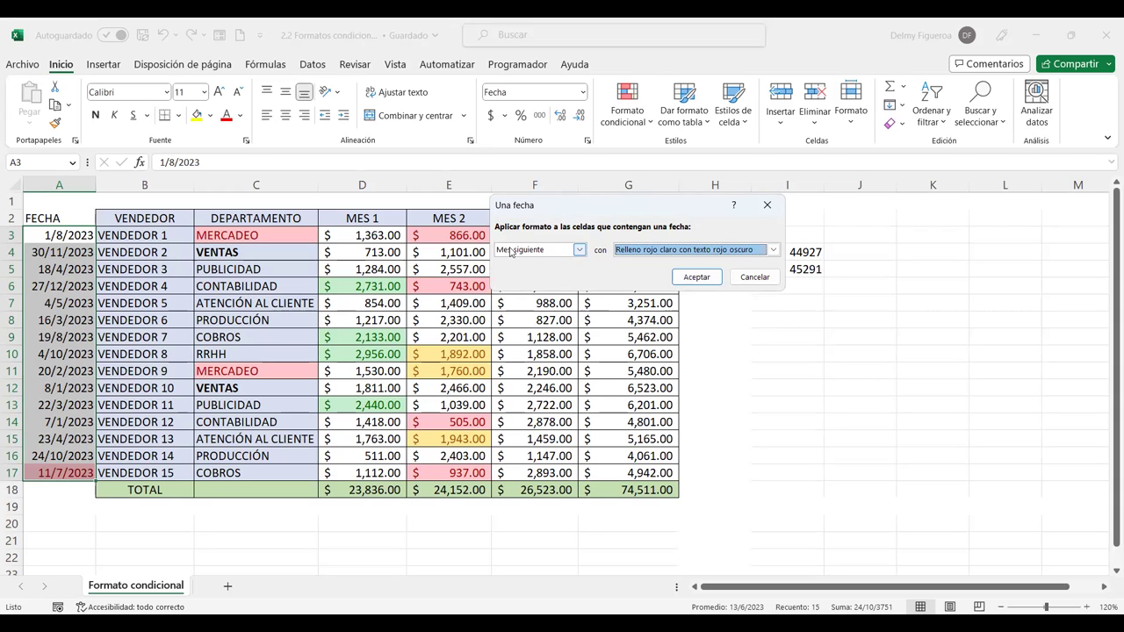
click(580, 250)
click(540, 352)
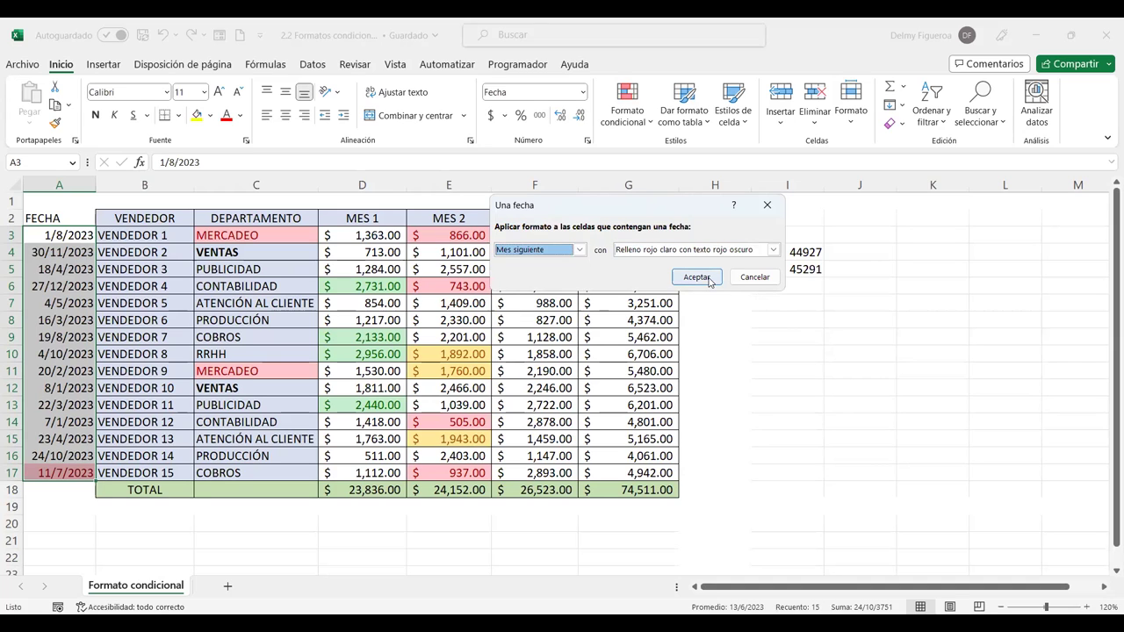
click(697, 276)
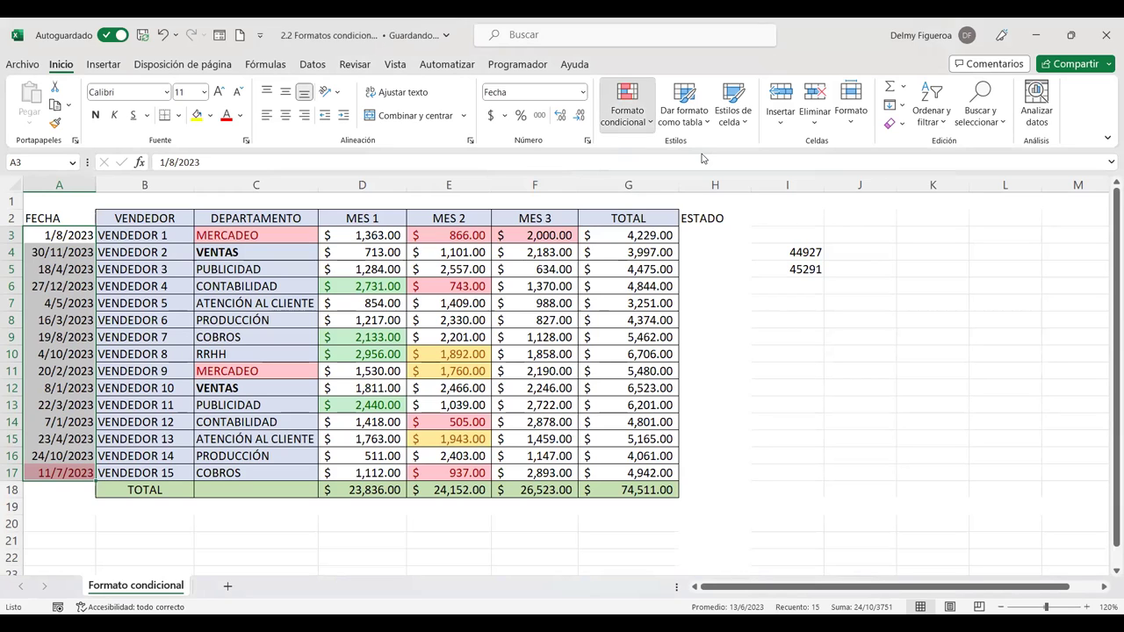
click(628, 104)
mouse_move(694, 154)
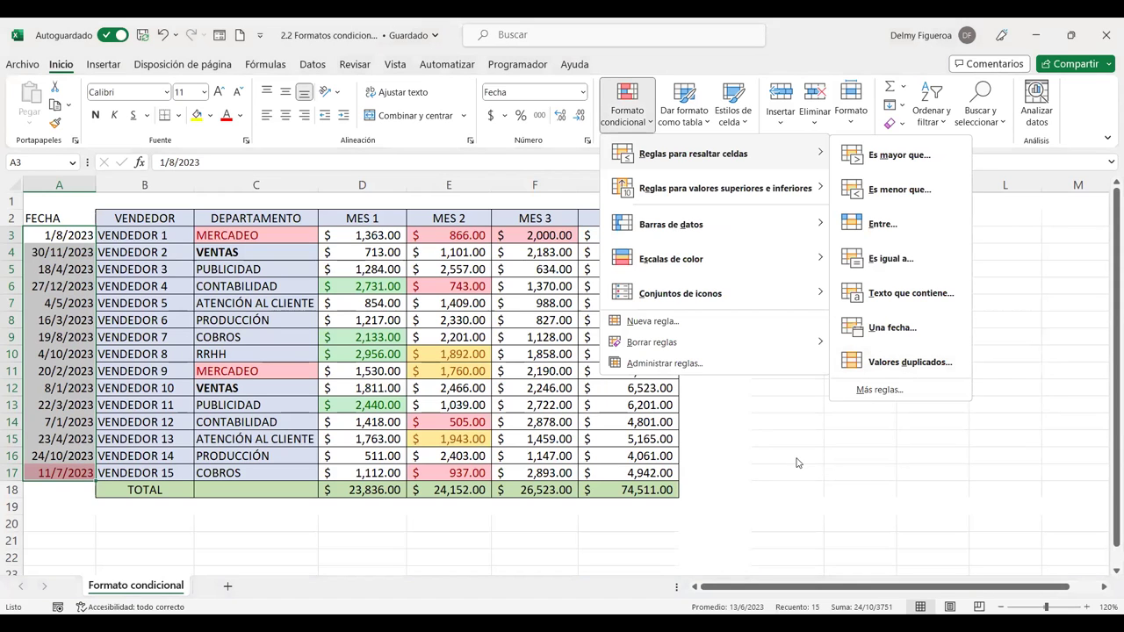
click(261, 332)
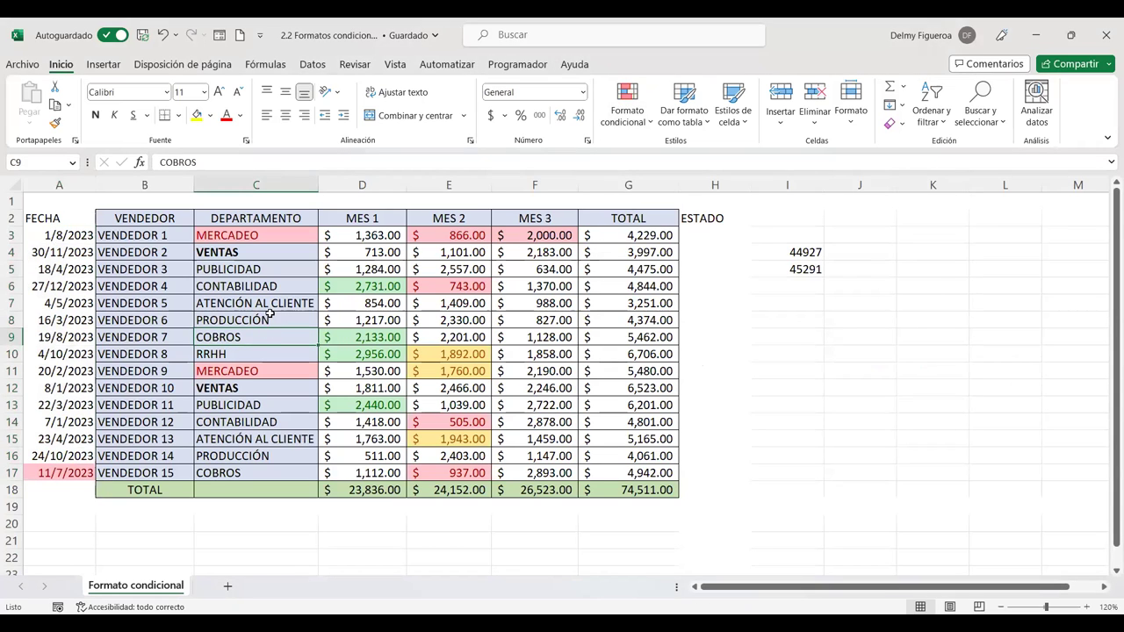
Select the DEPARTAMENTO values C3:C17, after briefly selecting rows 3 to 17
drag(261, 234, 257, 473)
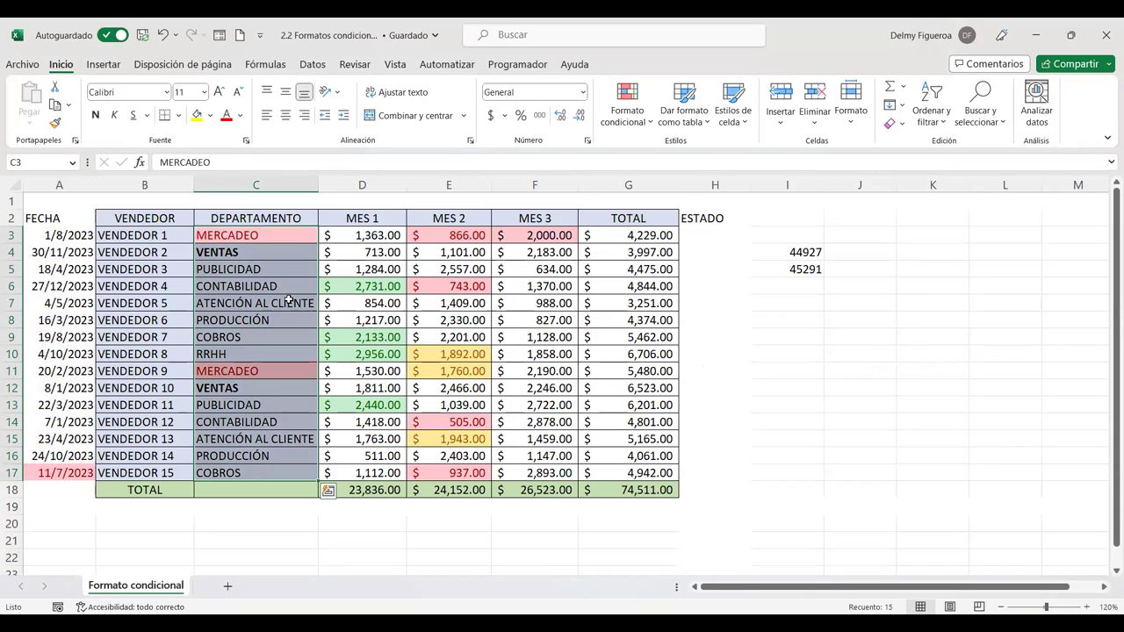
click(14, 236)
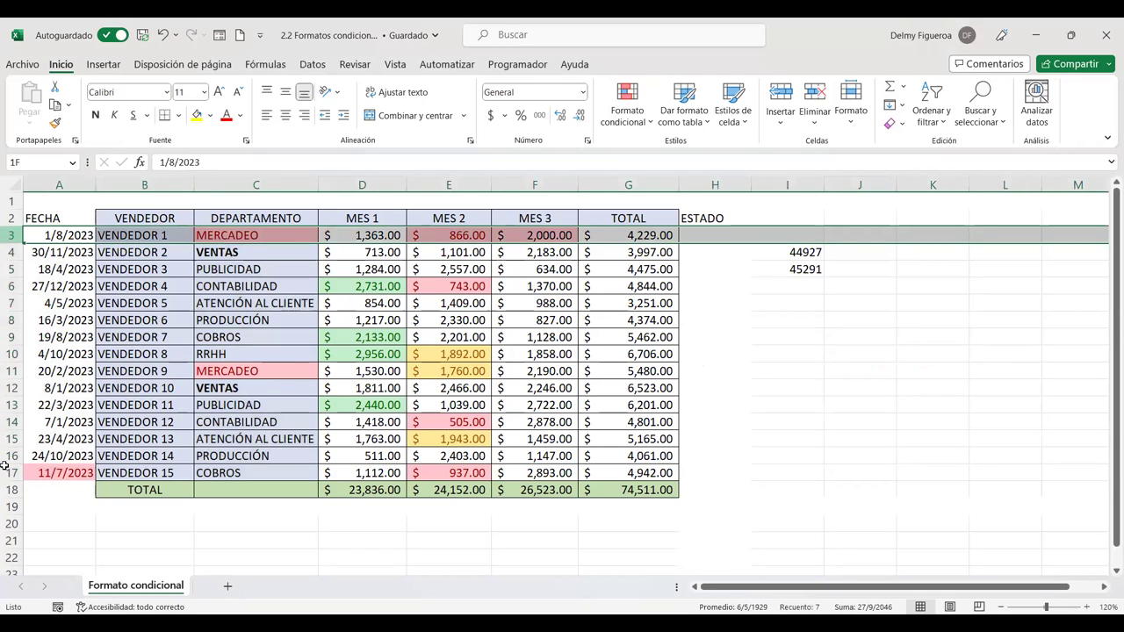
drag(14, 235, 5, 466)
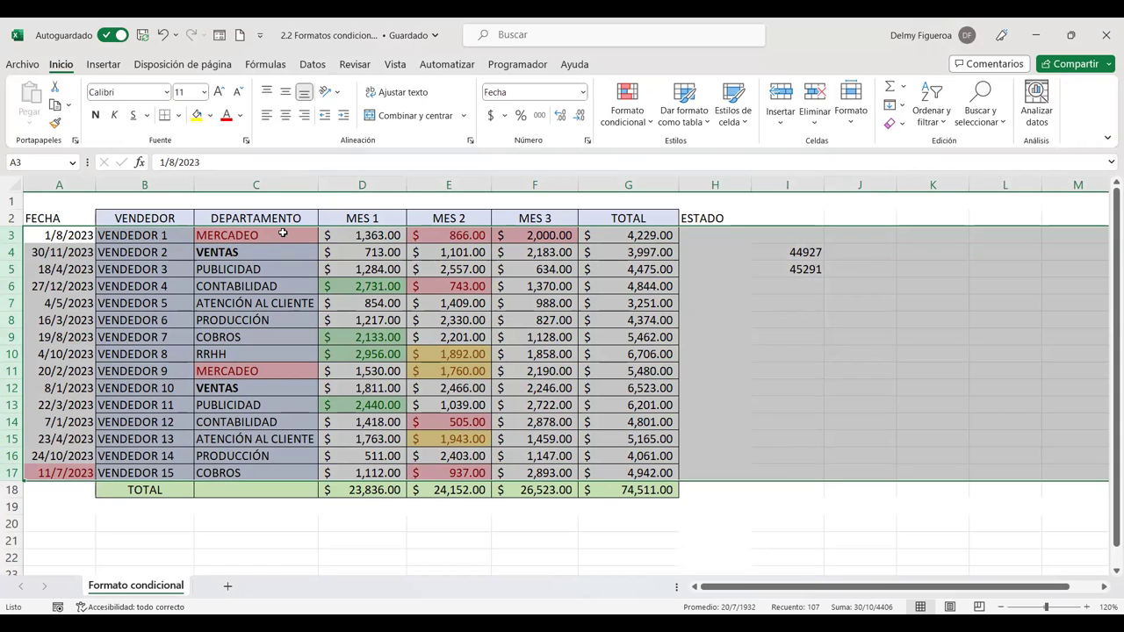
drag(283, 233, 260, 474)
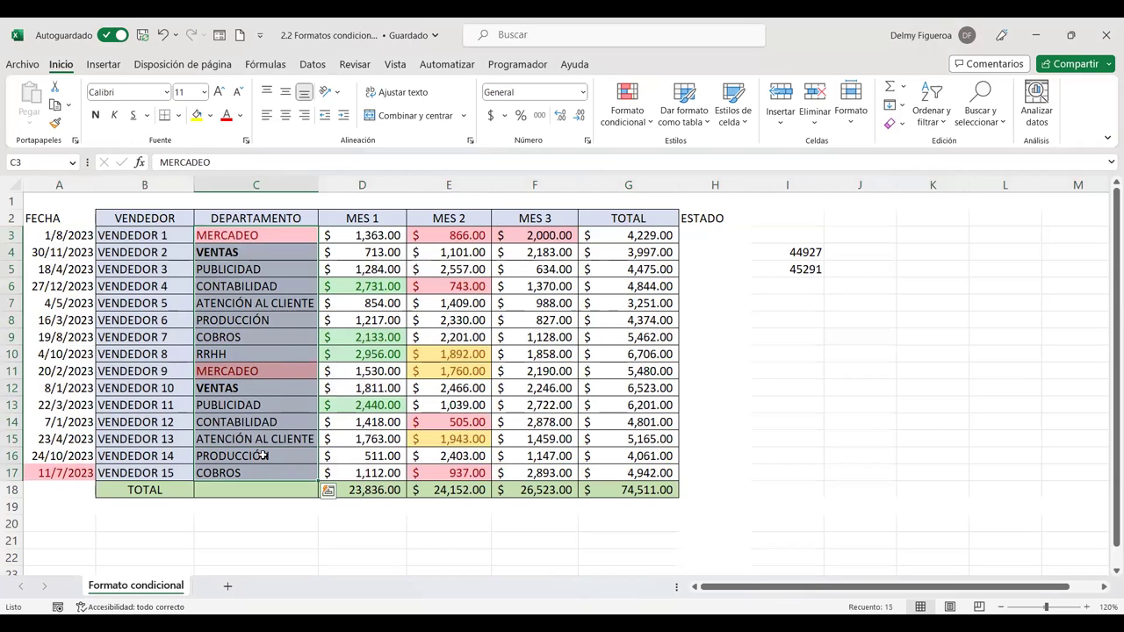
Set up a Valores duplicados rule on DEPARTAMENTO showing Únicos in yellow fill, dark yellow text
click(650, 127)
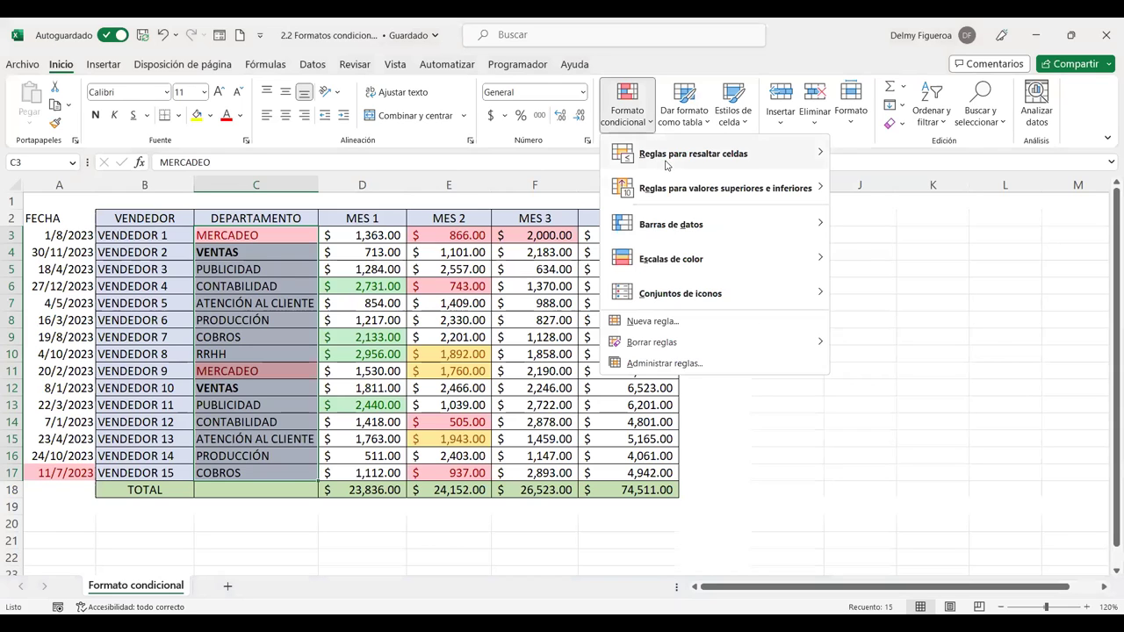
click(920, 362)
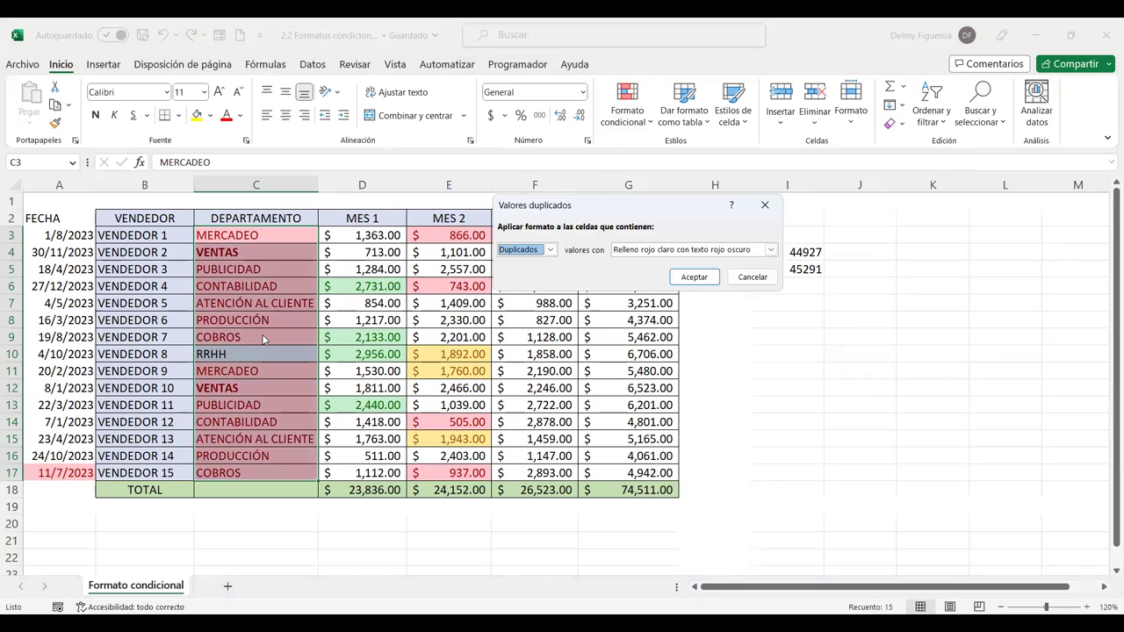
click(655, 251)
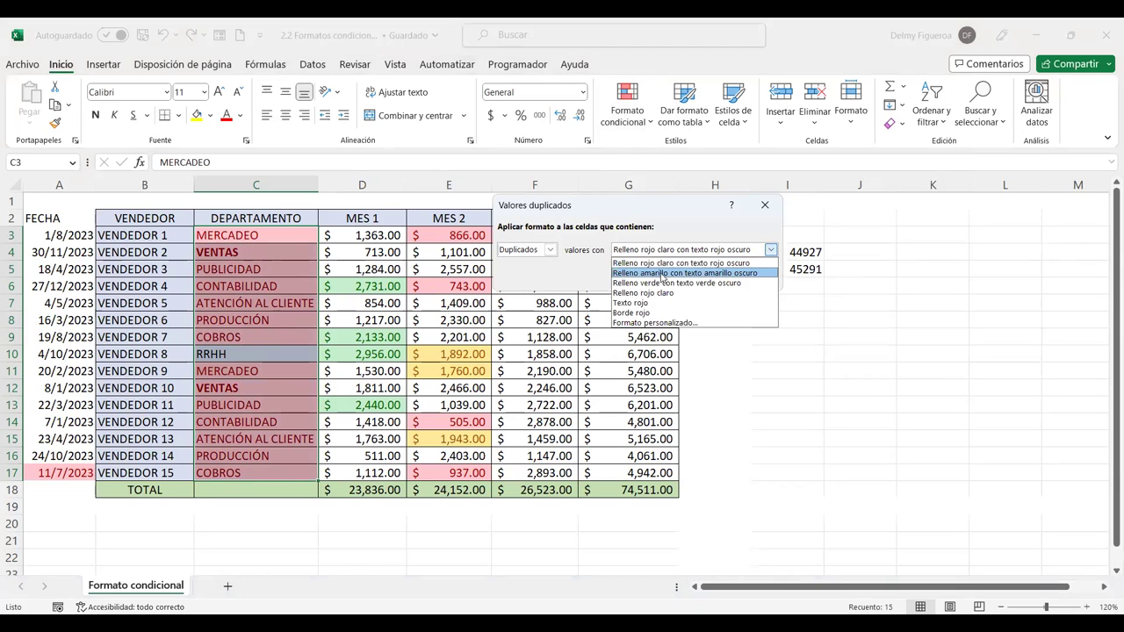
click(660, 273)
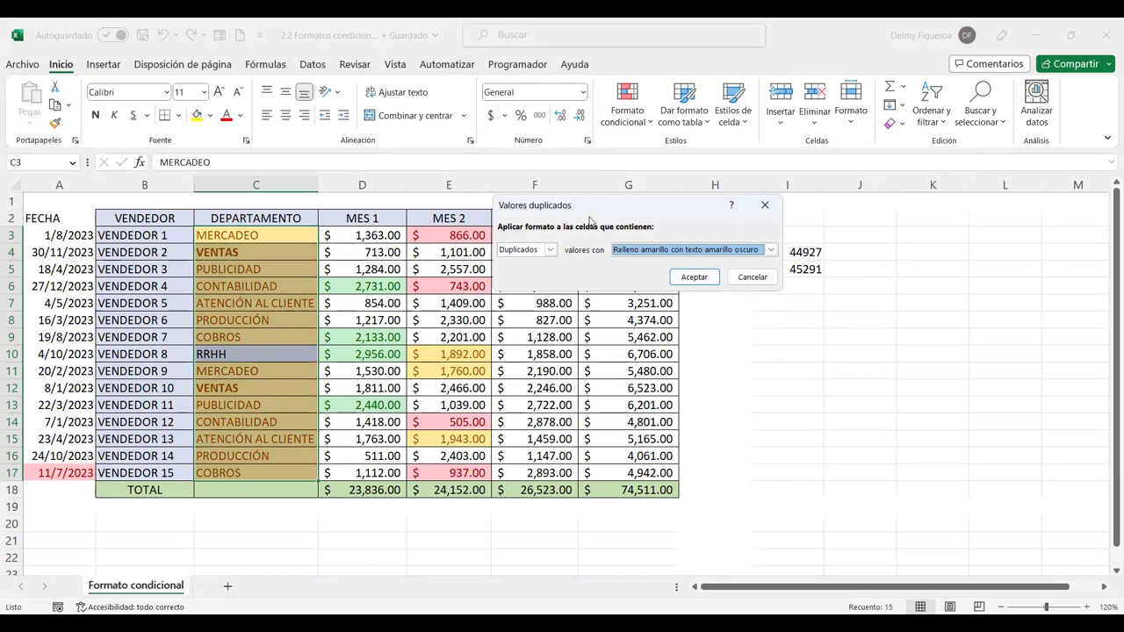
click(550, 249)
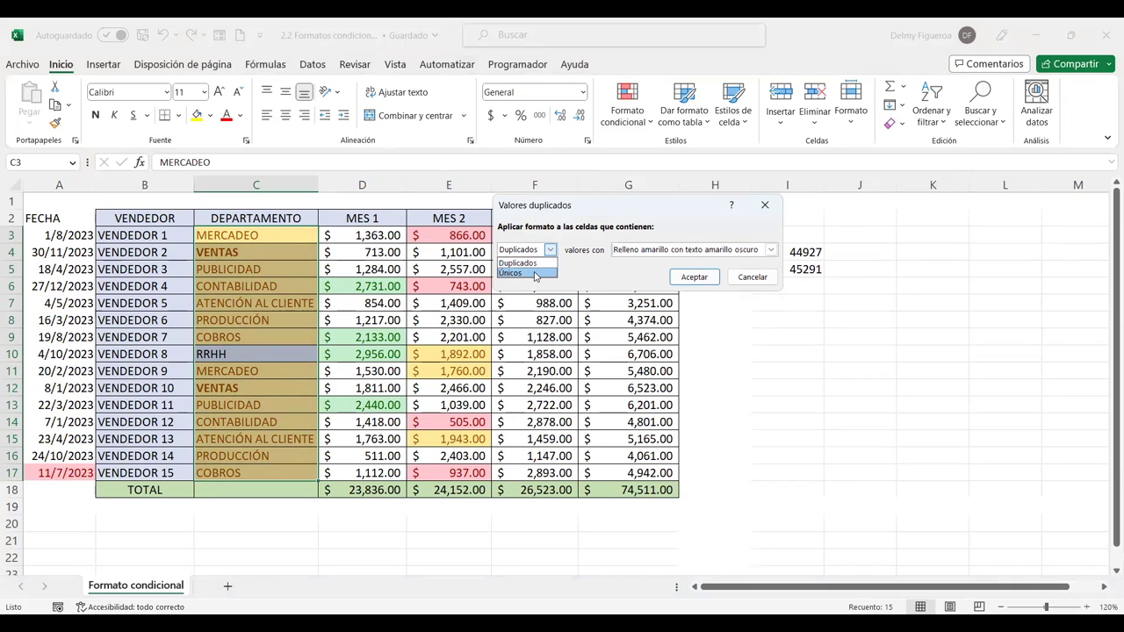
click(530, 273)
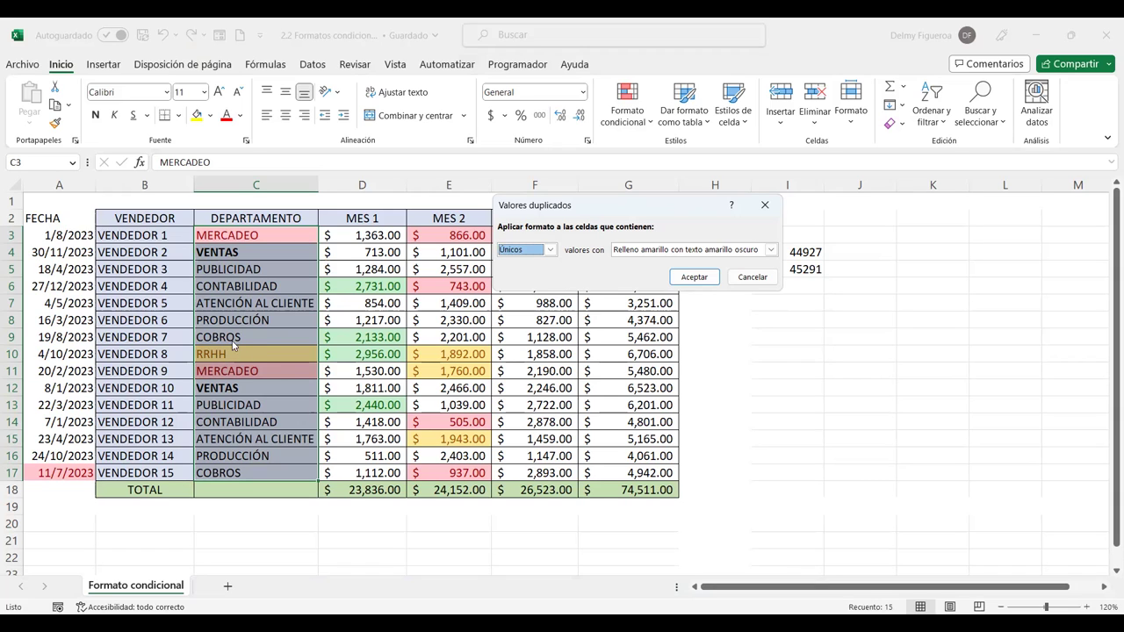
Apply the yellow unique-value highlight, then check the VENTAS and RRHH department cells
click(699, 278)
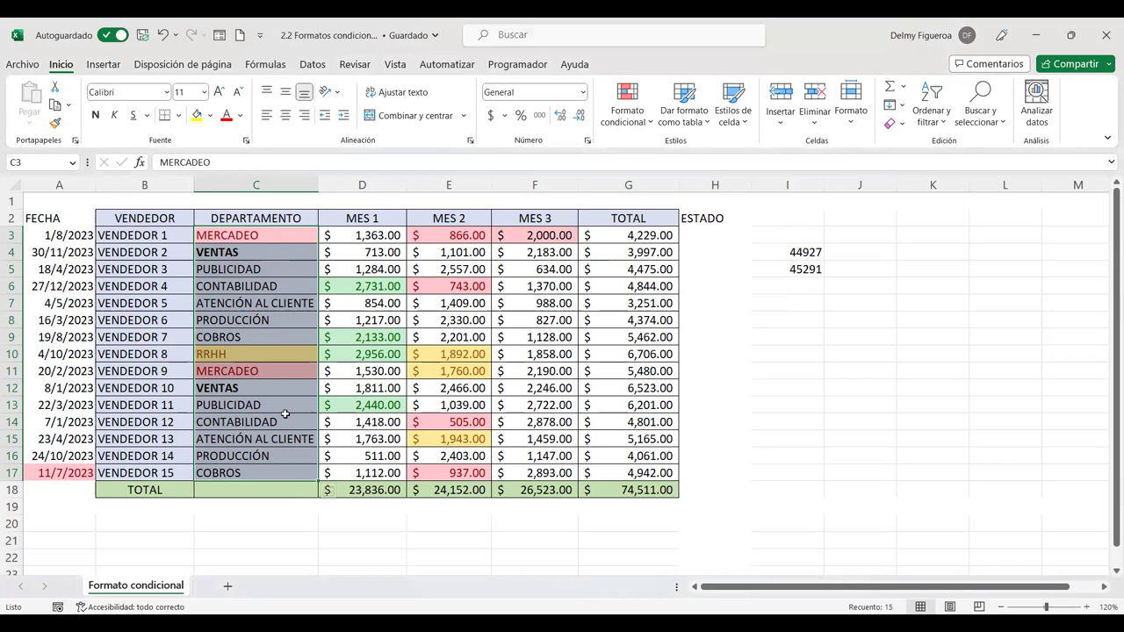
click(297, 234)
click(272, 376)
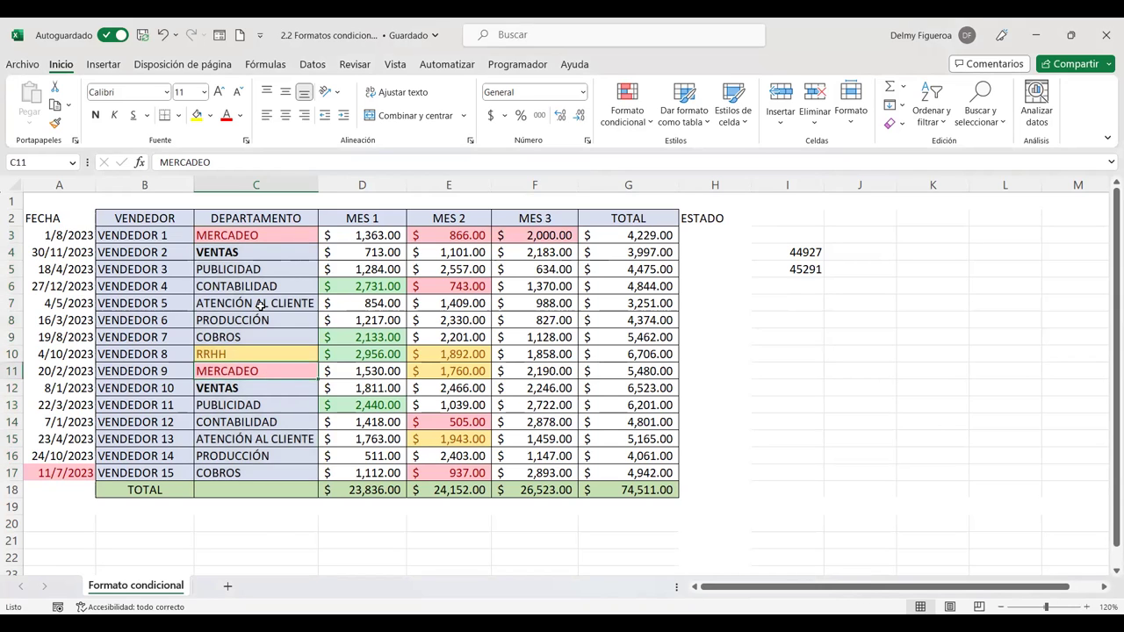
click(255, 252)
click(245, 389)
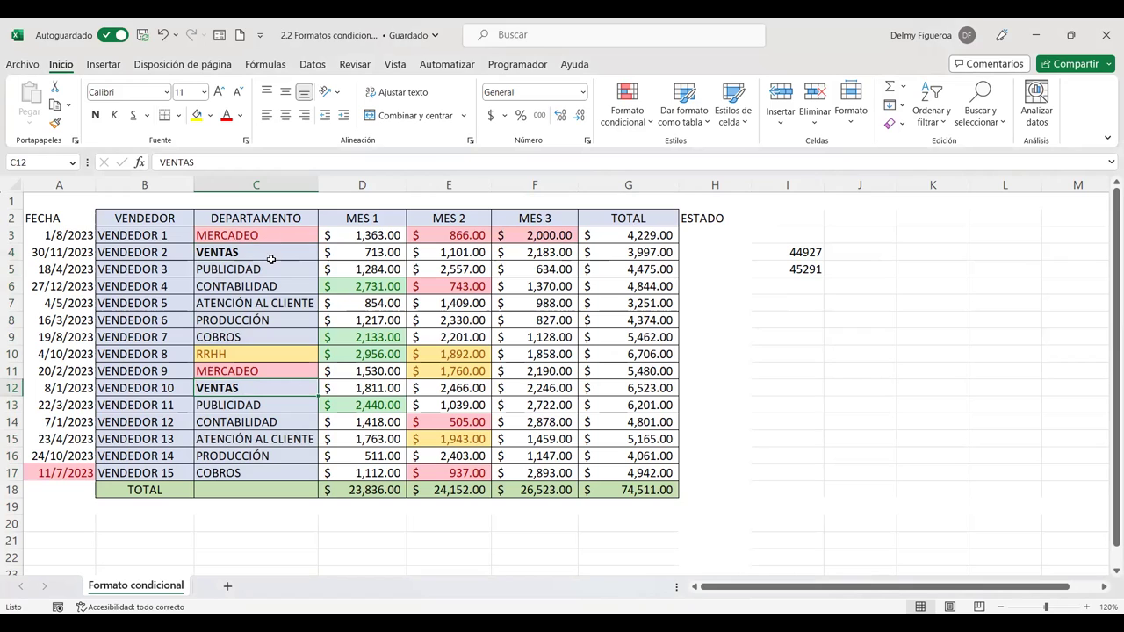
click(250, 355)
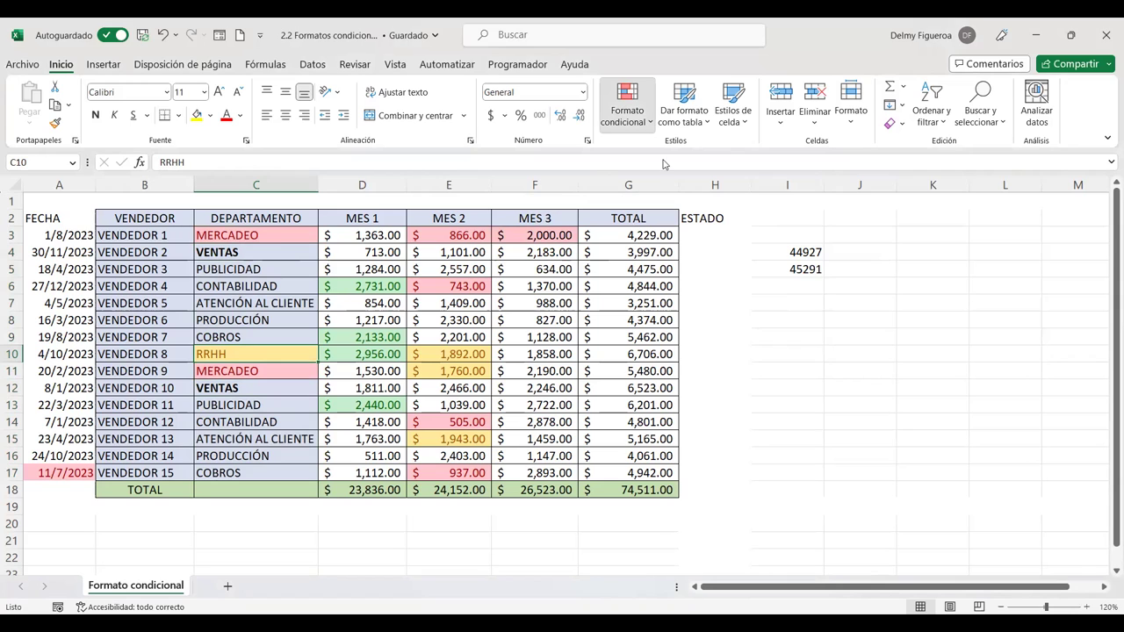
Select the MES 3 sales values F3:F17
click(627, 110)
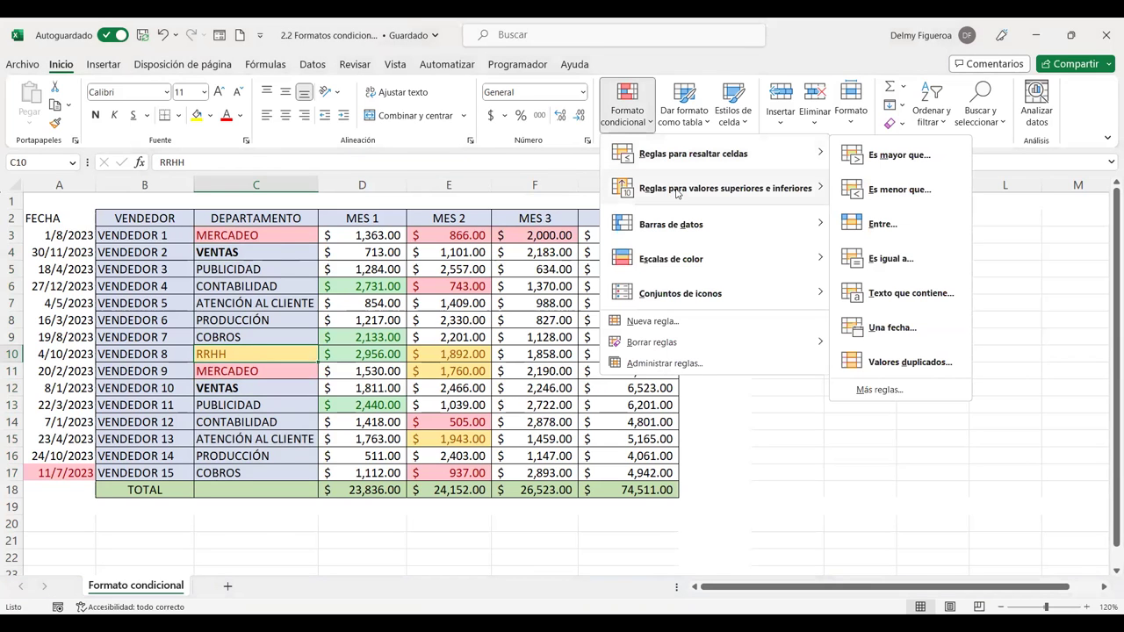
mouse_move(725, 188)
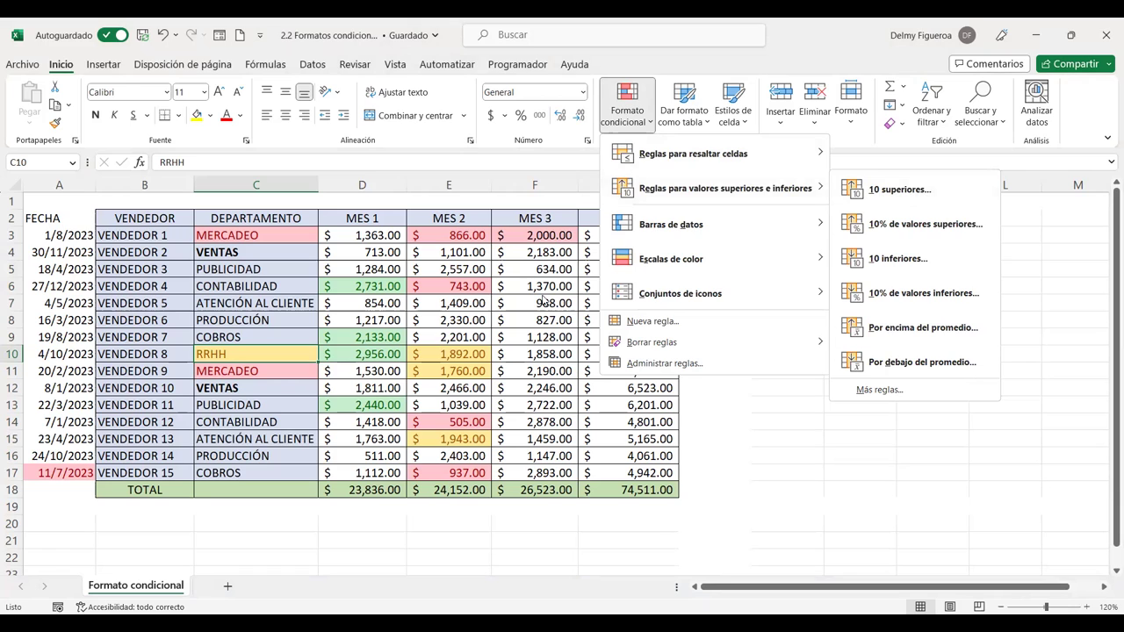
click(559, 239)
drag(557, 234, 546, 475)
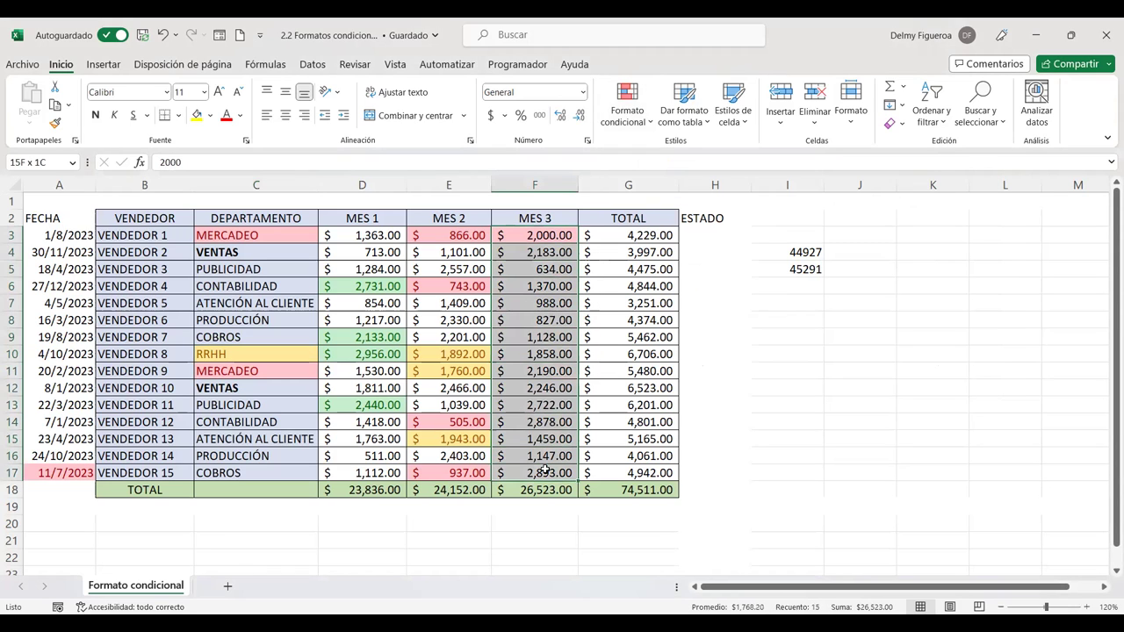
Start a 10 superiores rule and choose a custom format instead of a preset
click(649, 128)
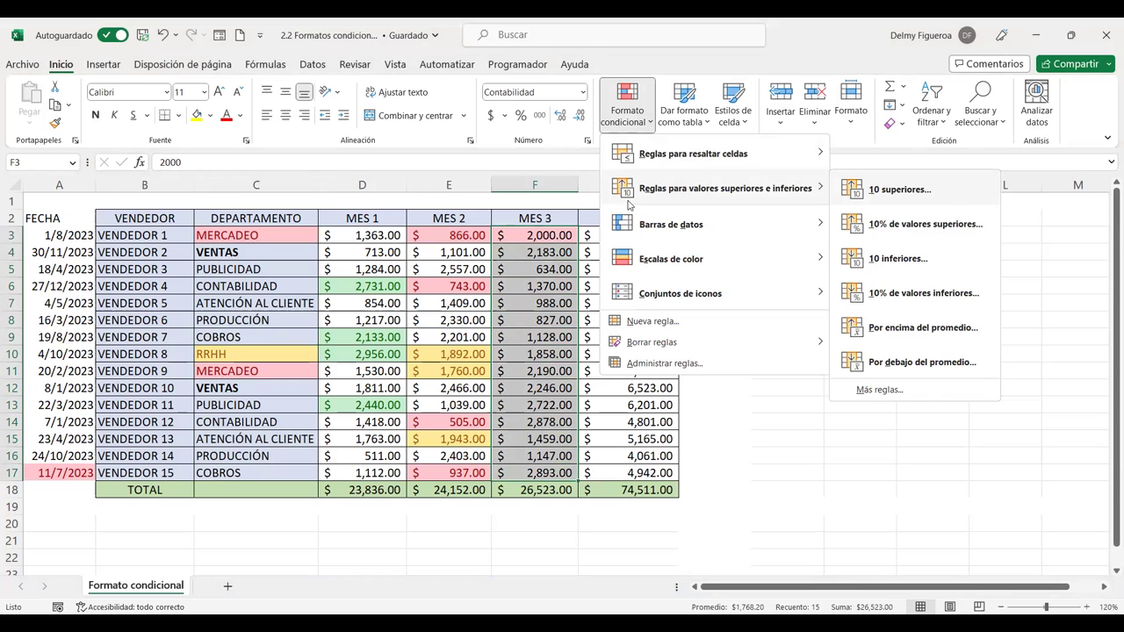
click(889, 195)
click(1009, 255)
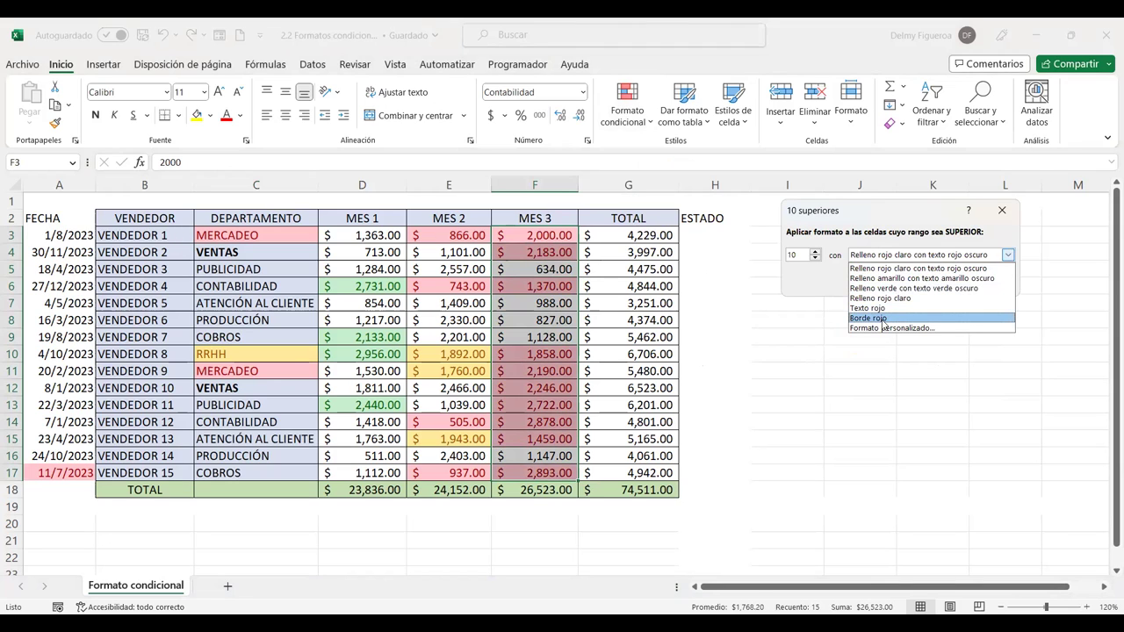
click(884, 318)
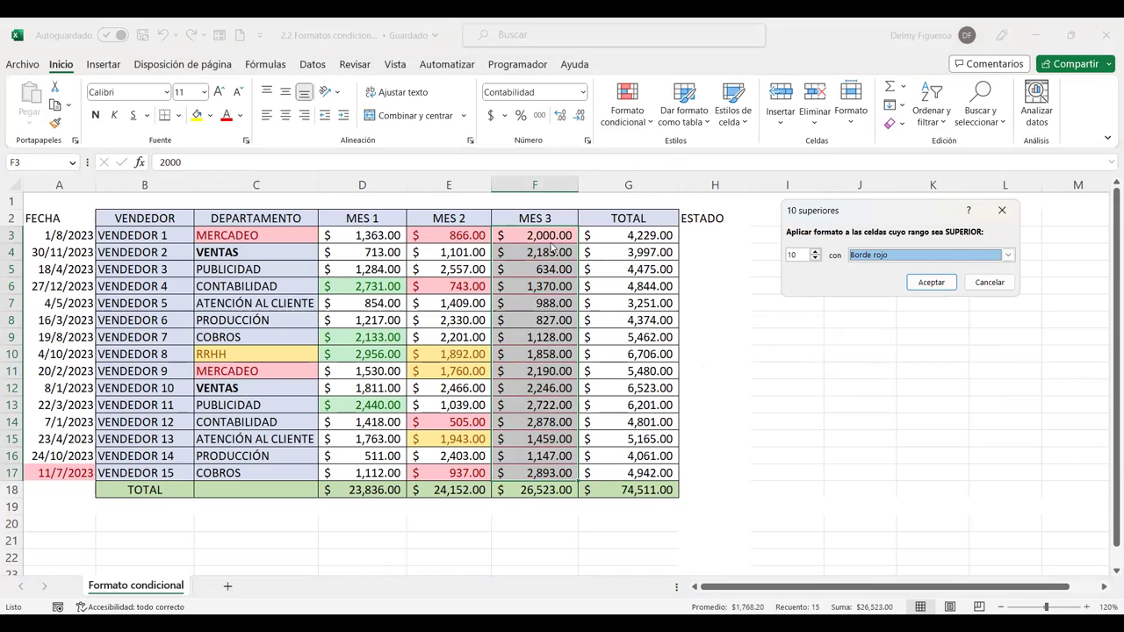
click(949, 256)
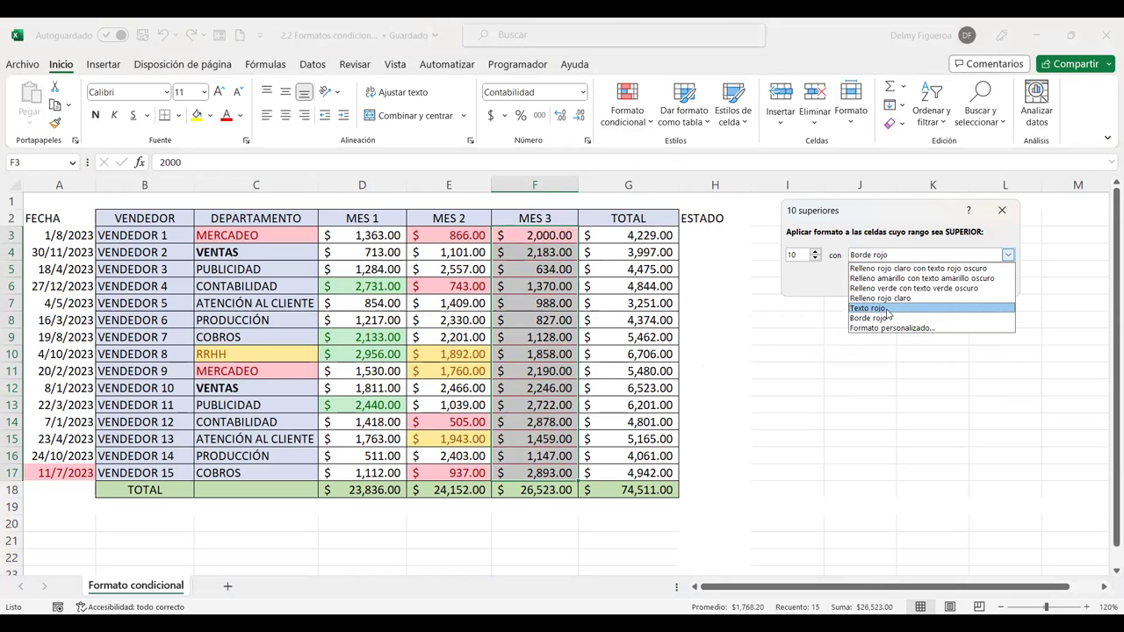
click(914, 328)
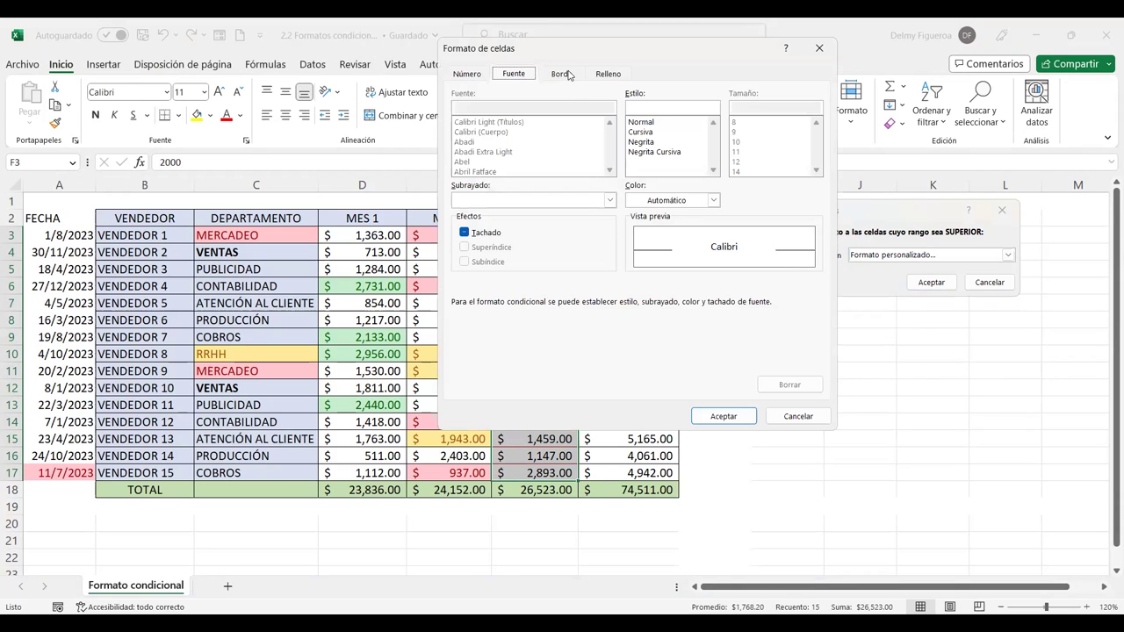
Give the top-10 MES 3 values a vertical white-to-blue gradient fill and apply the rule
click(567, 74)
click(609, 75)
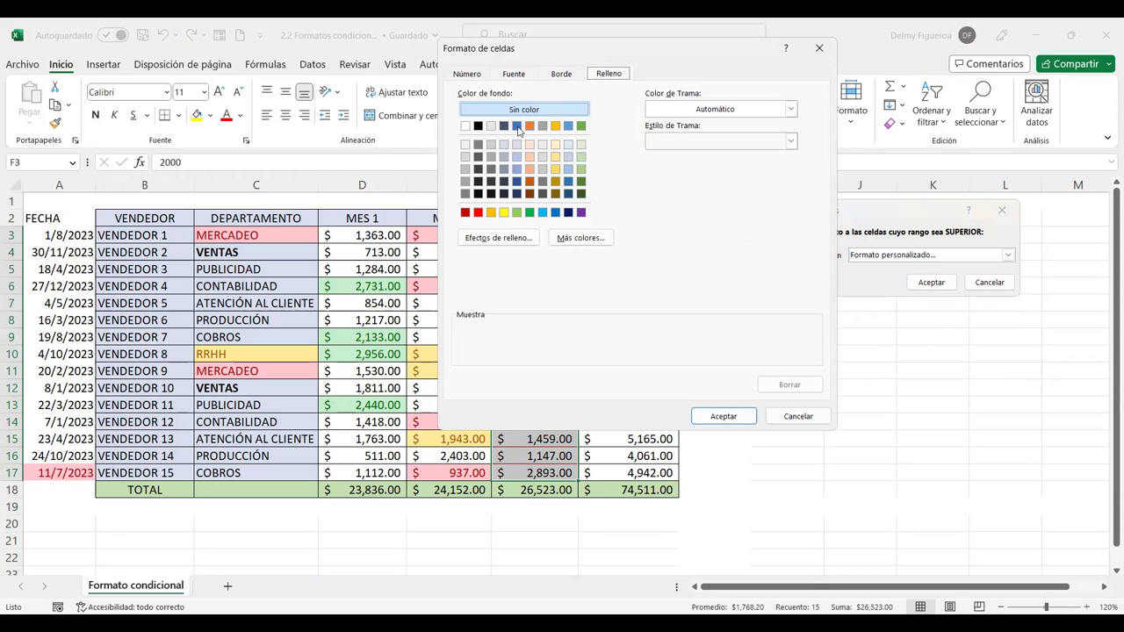
click(518, 238)
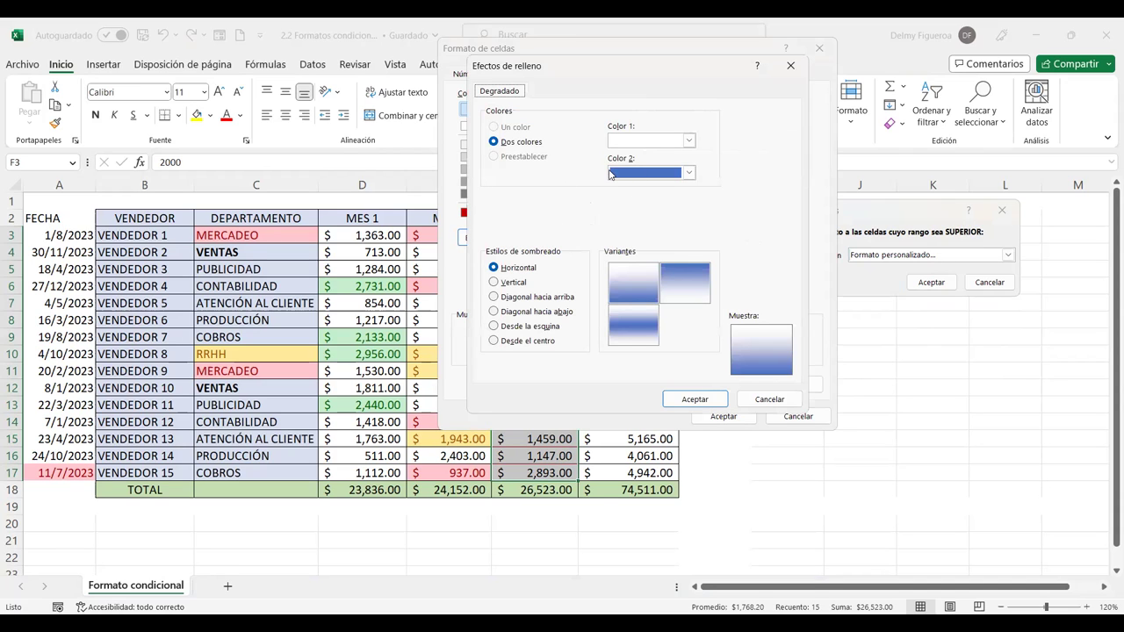
click(515, 282)
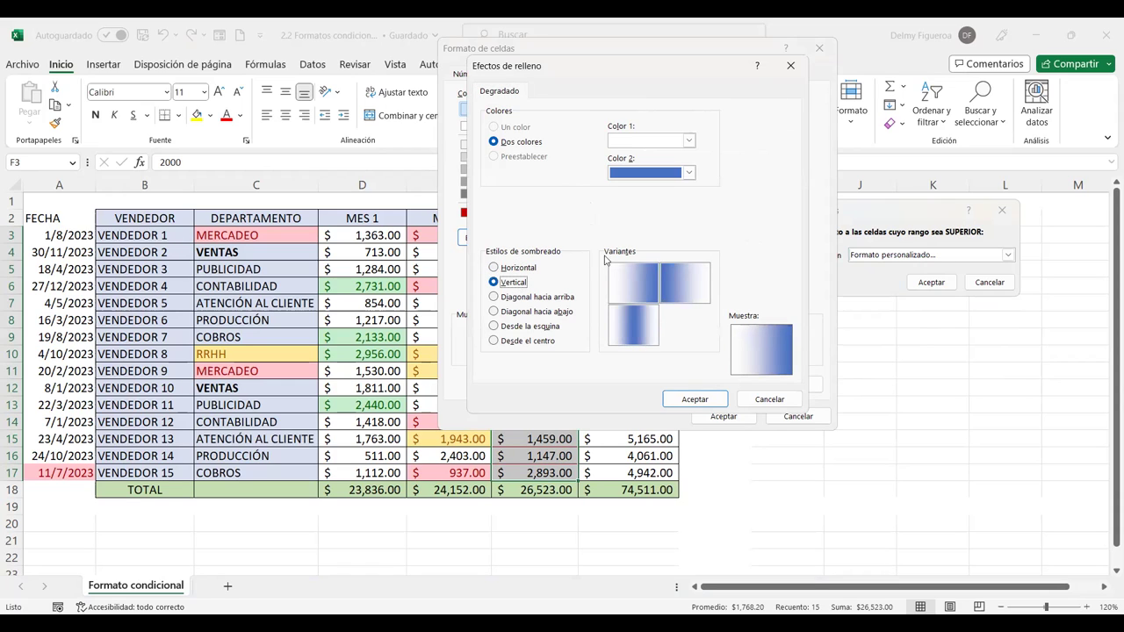
click(646, 282)
click(695, 400)
click(728, 418)
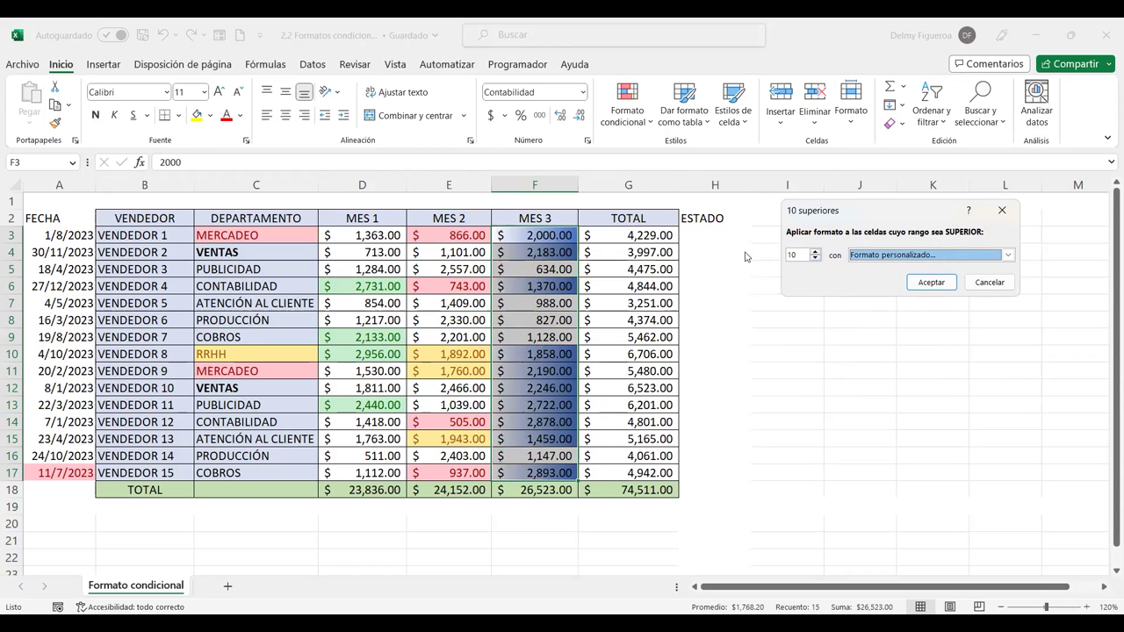
key(shift+Tab)
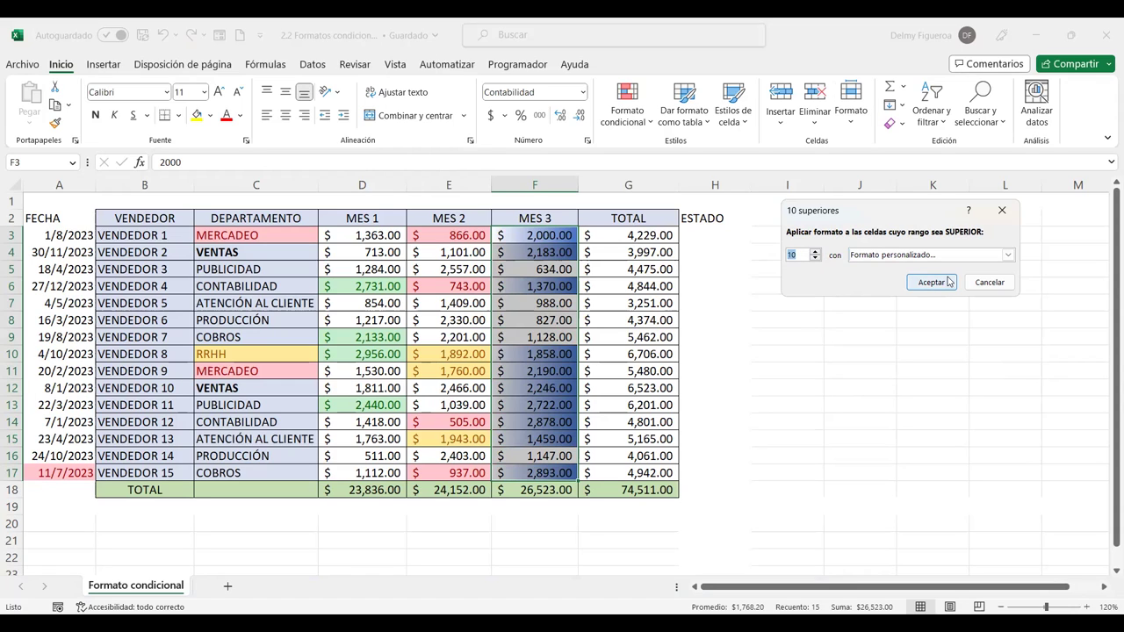
click(938, 285)
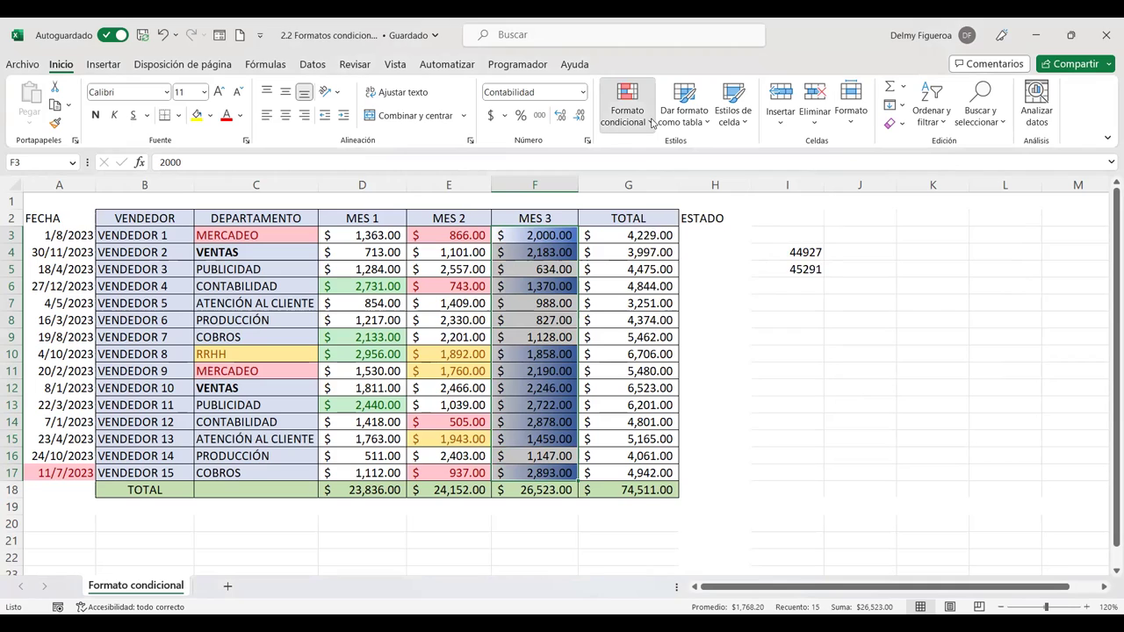
click(651, 122)
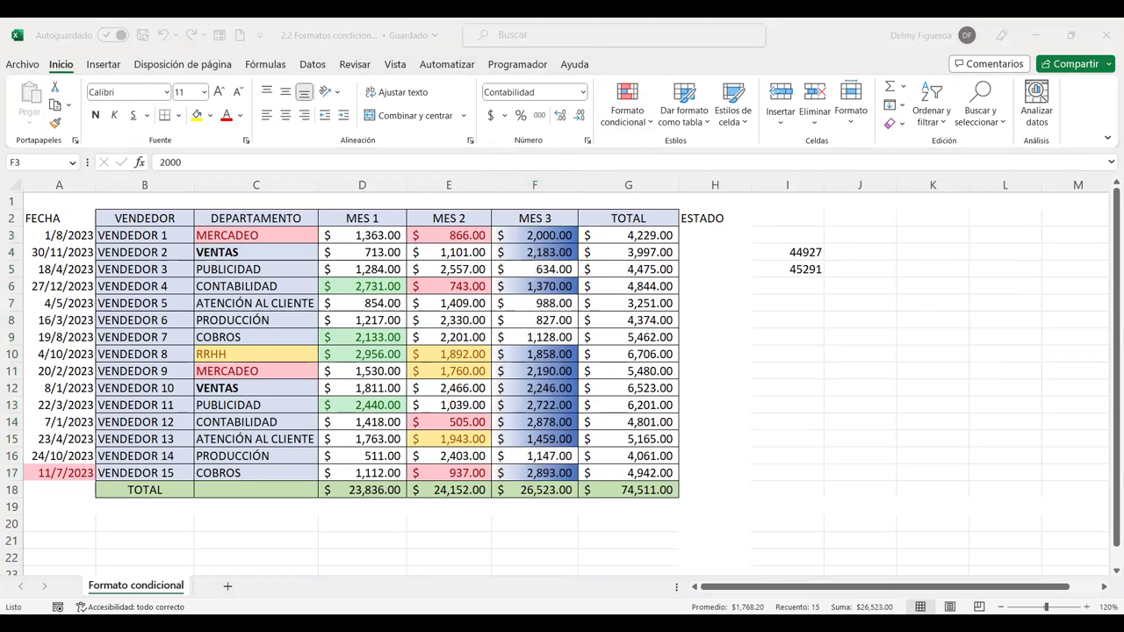
click(648, 124)
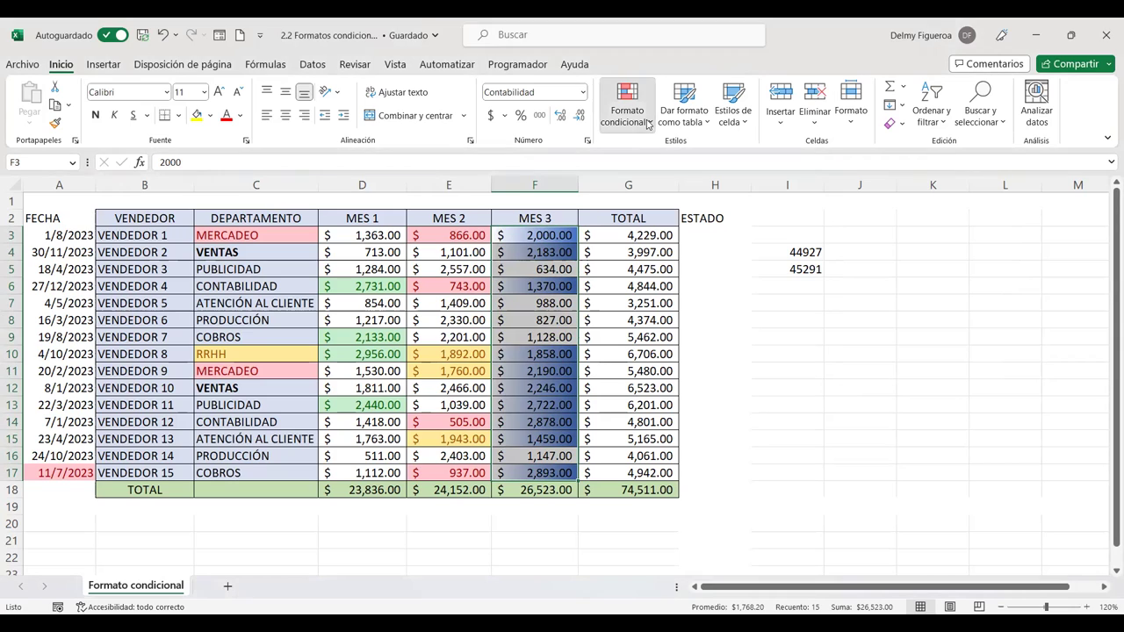
click(649, 124)
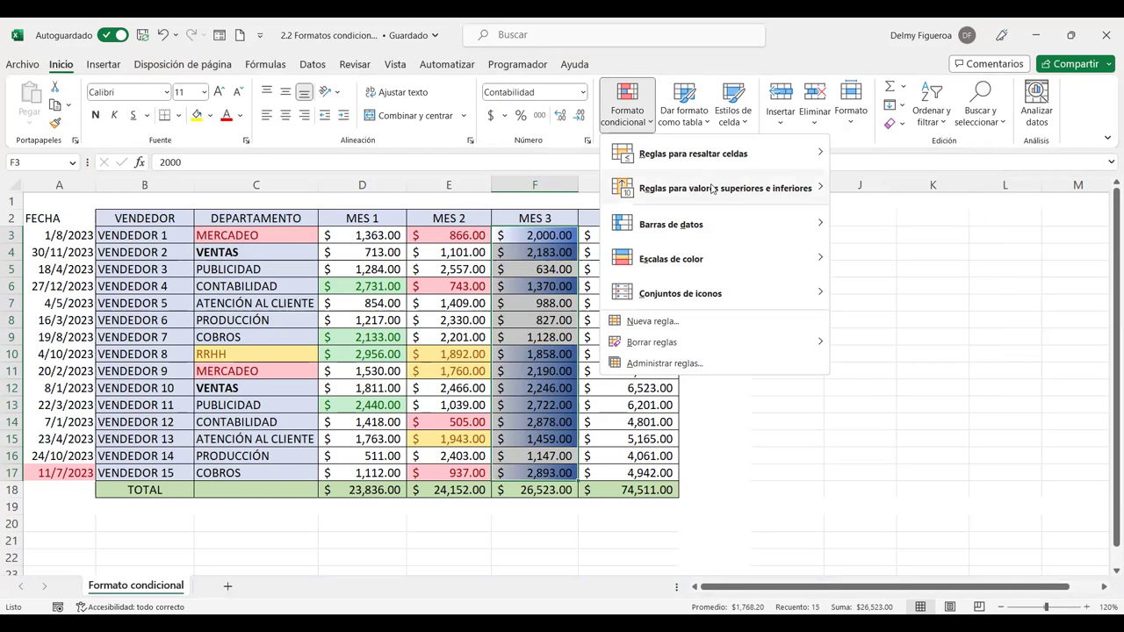
mouse_move(724, 188)
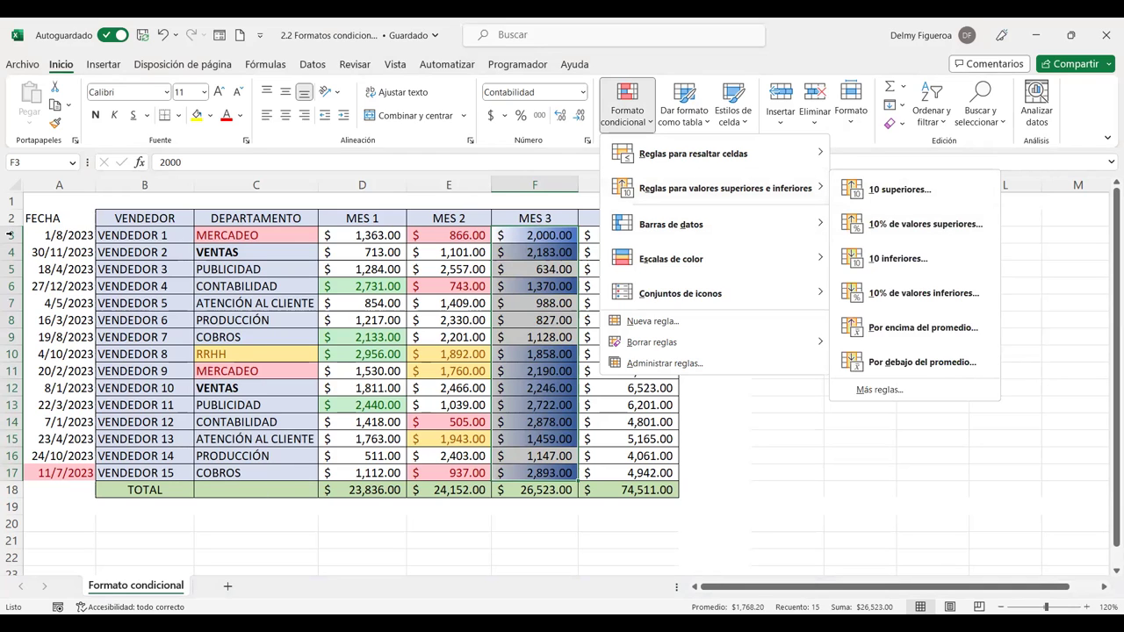
key(Escape)
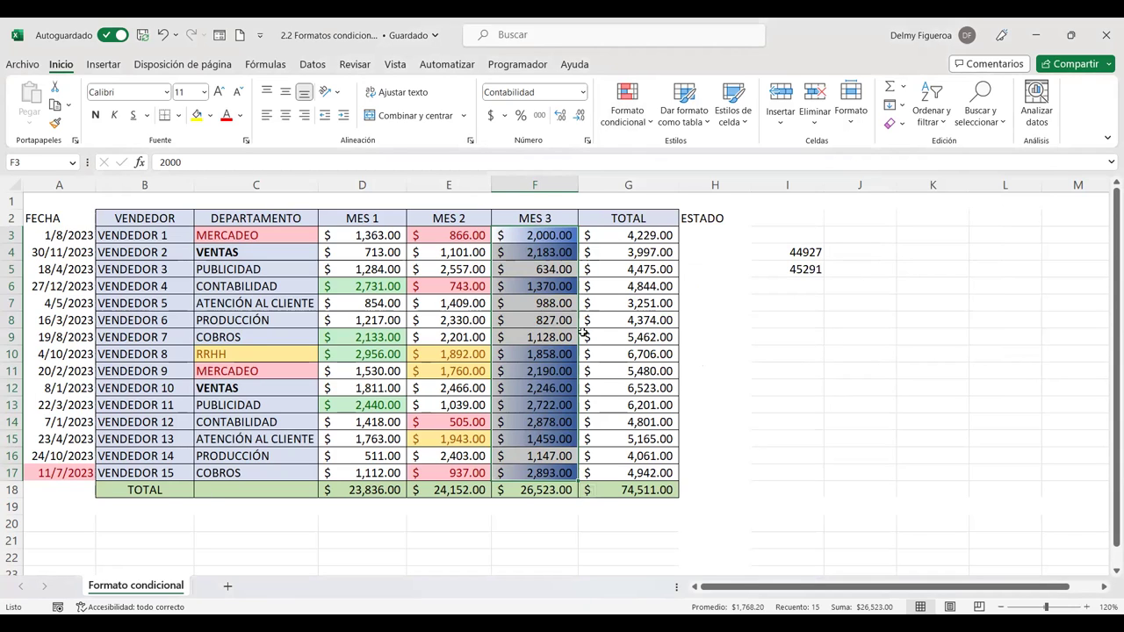
Copy the Formato condicional sheet to the end of the workbook as Formato condicional (2)
right_click(144, 594)
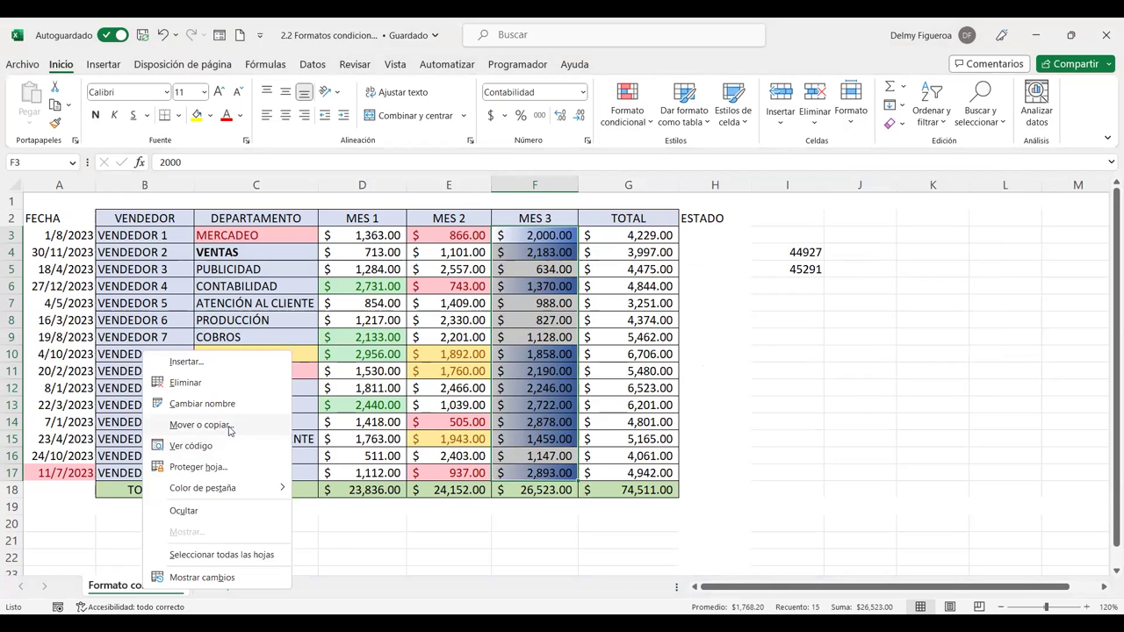
click(228, 428)
click(137, 511)
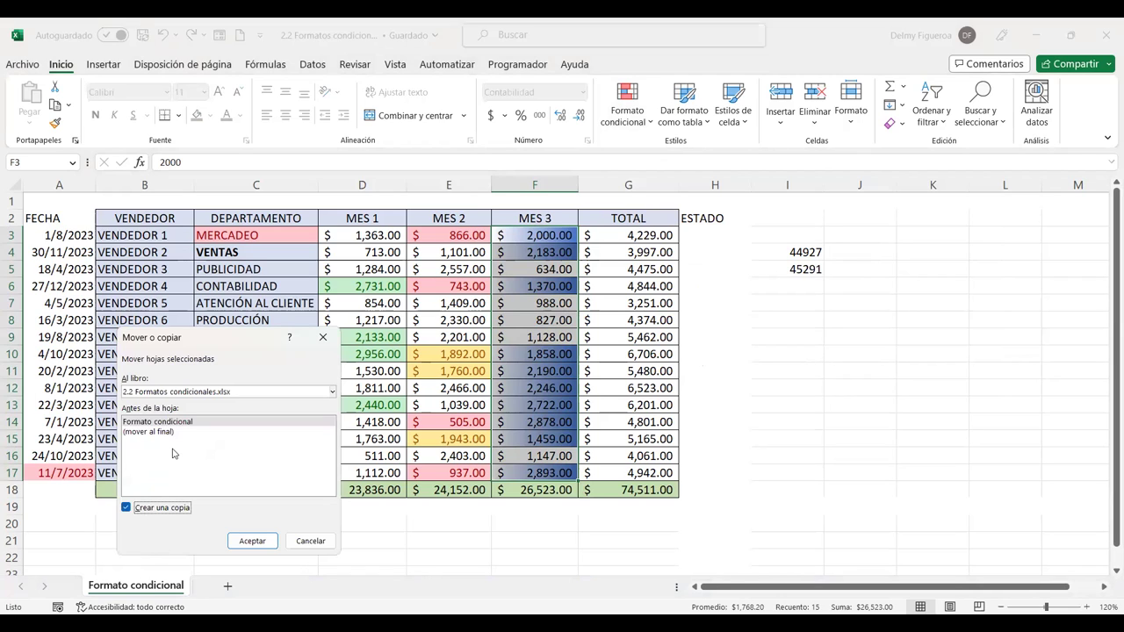
click(167, 434)
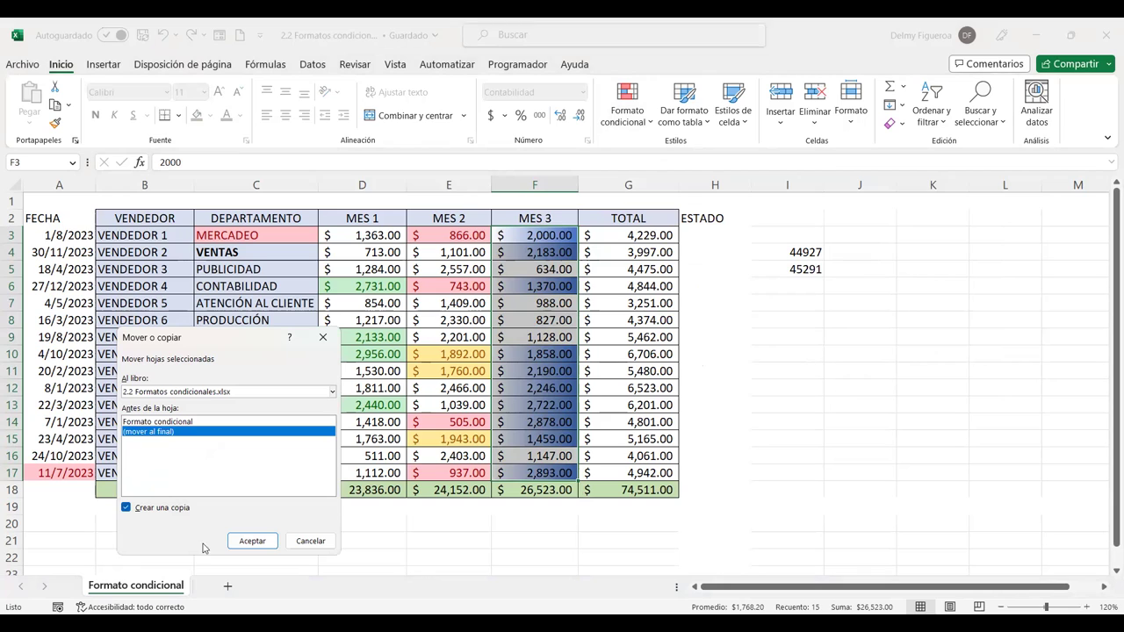
click(255, 542)
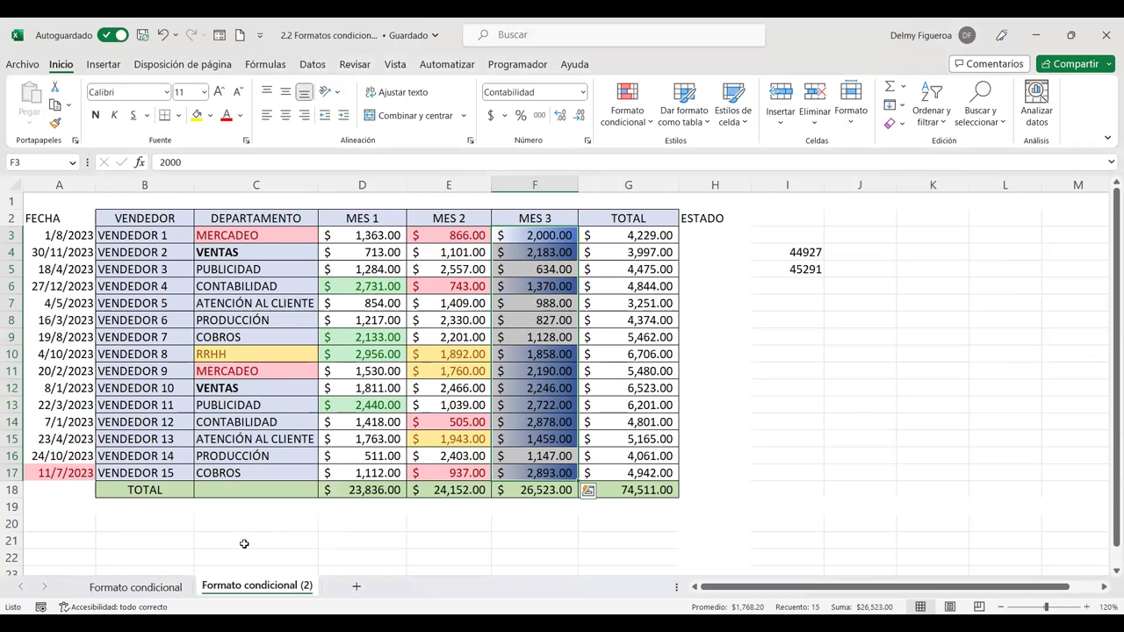
On the copied sheet, clear the table's conditional formatting rules, then select MES 1 values D3:D17
mouse_move(45, 219)
mouse_down()
mouse_move(655, 456)
mouse_move(654, 491)
mouse_up()
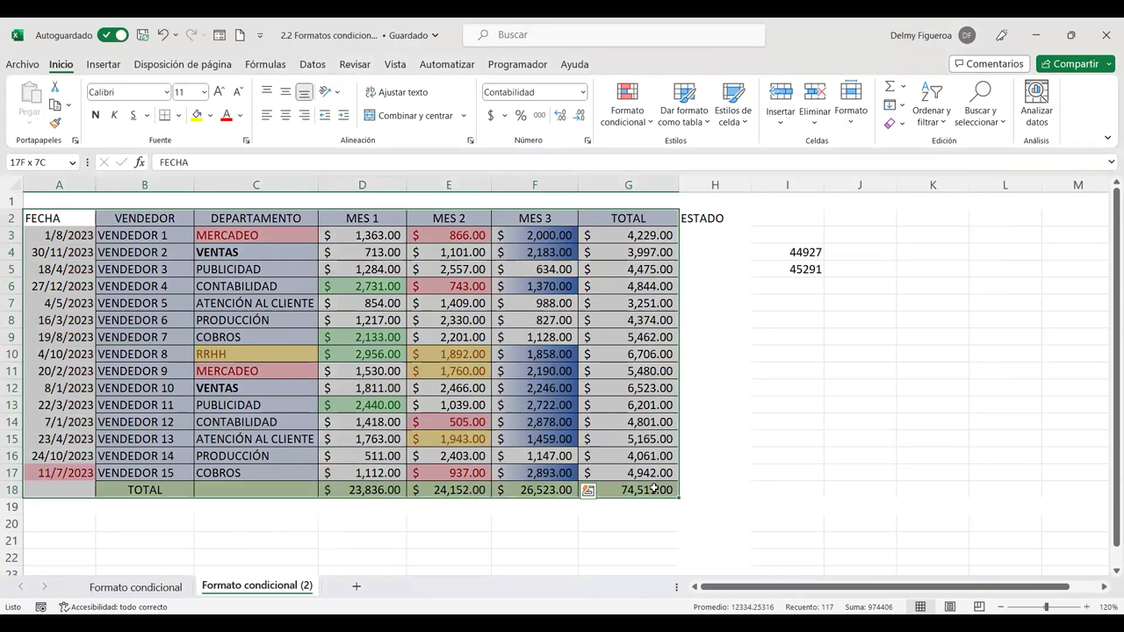
click(180, 588)
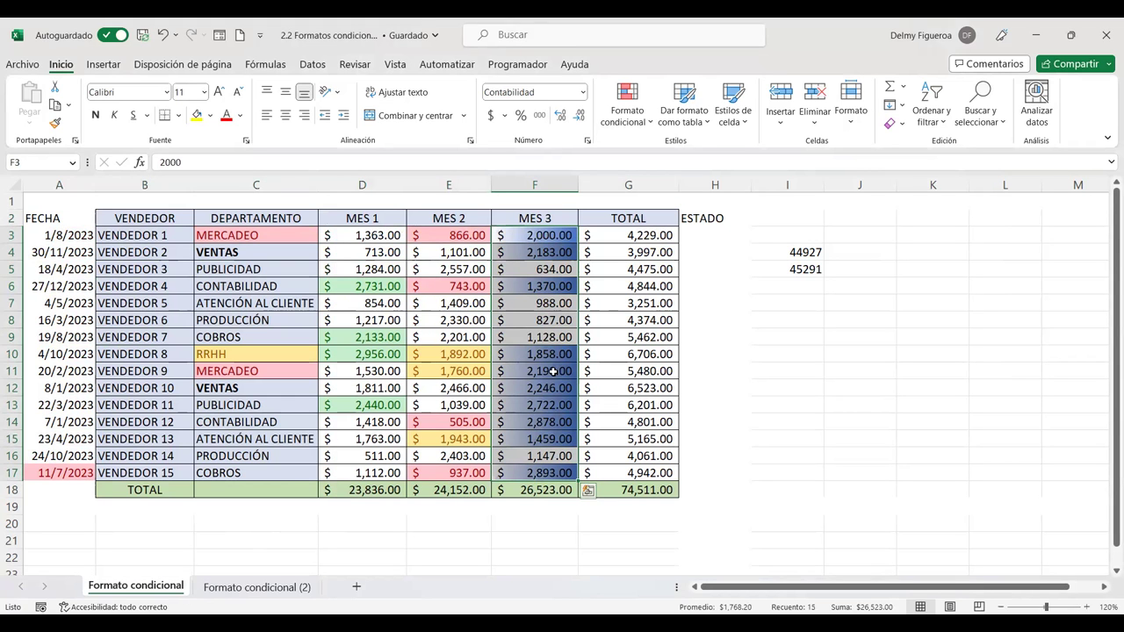
click(257, 587)
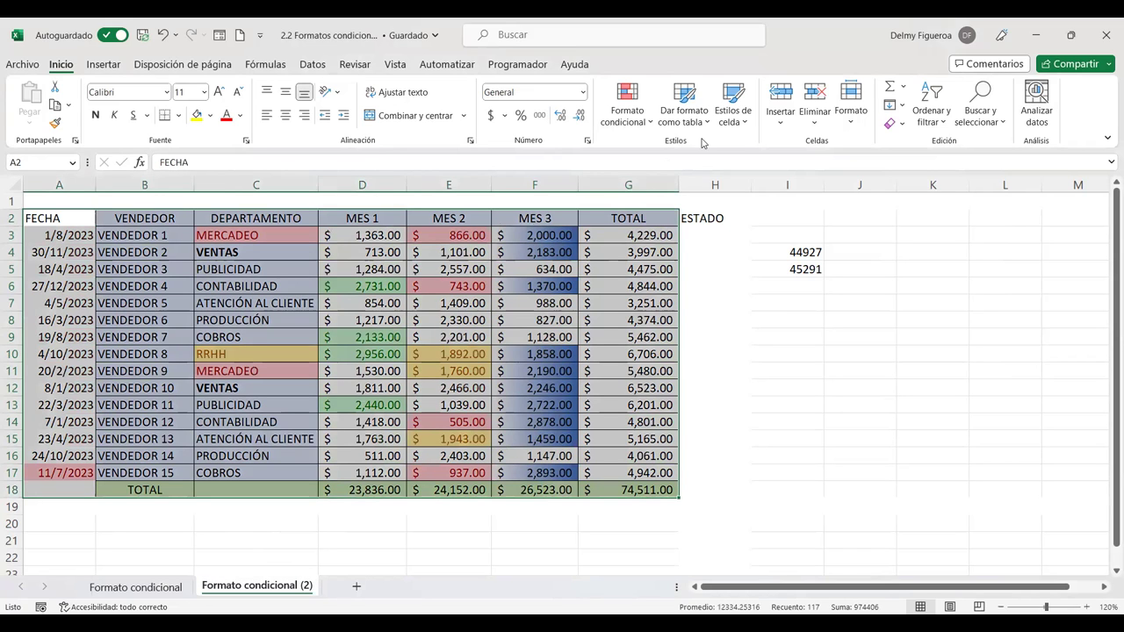
click(652, 123)
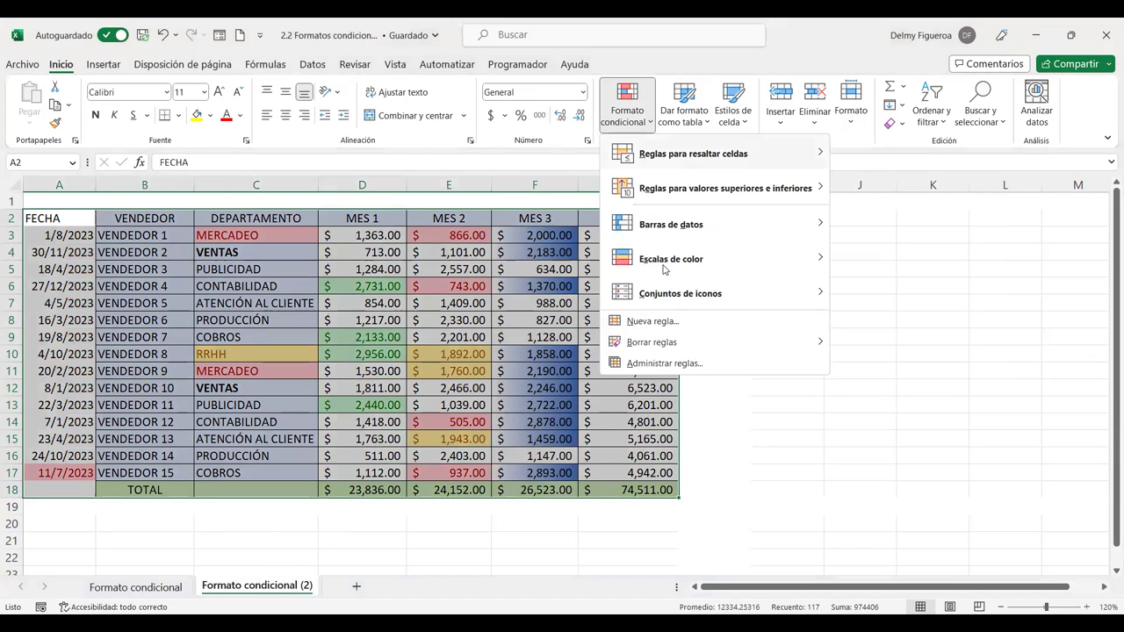
mouse_move(652, 342)
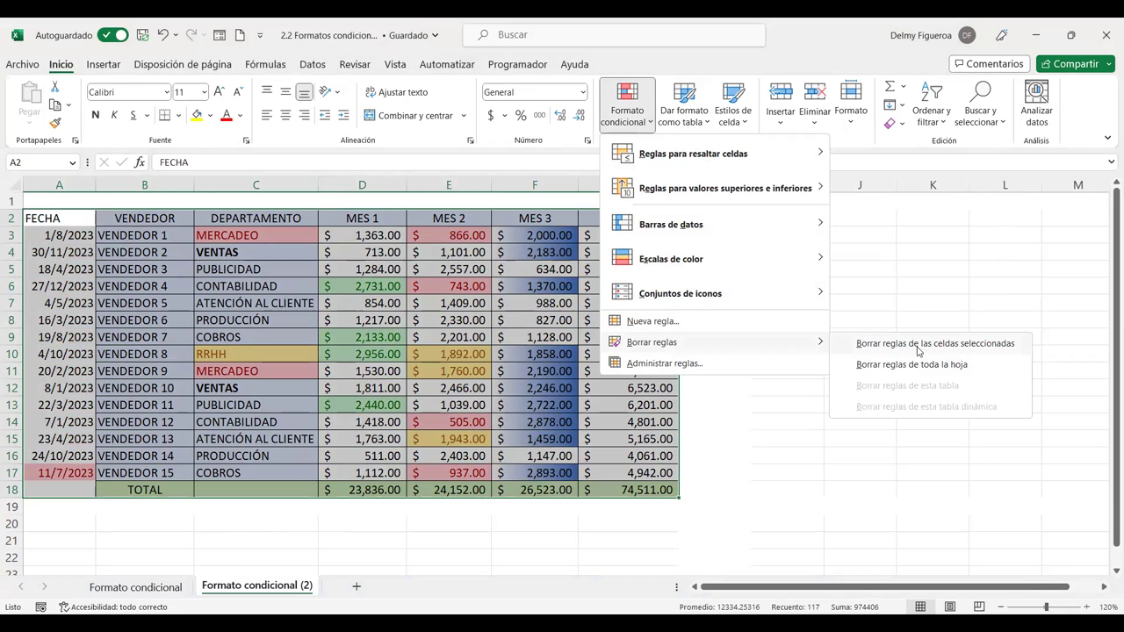
click(983, 348)
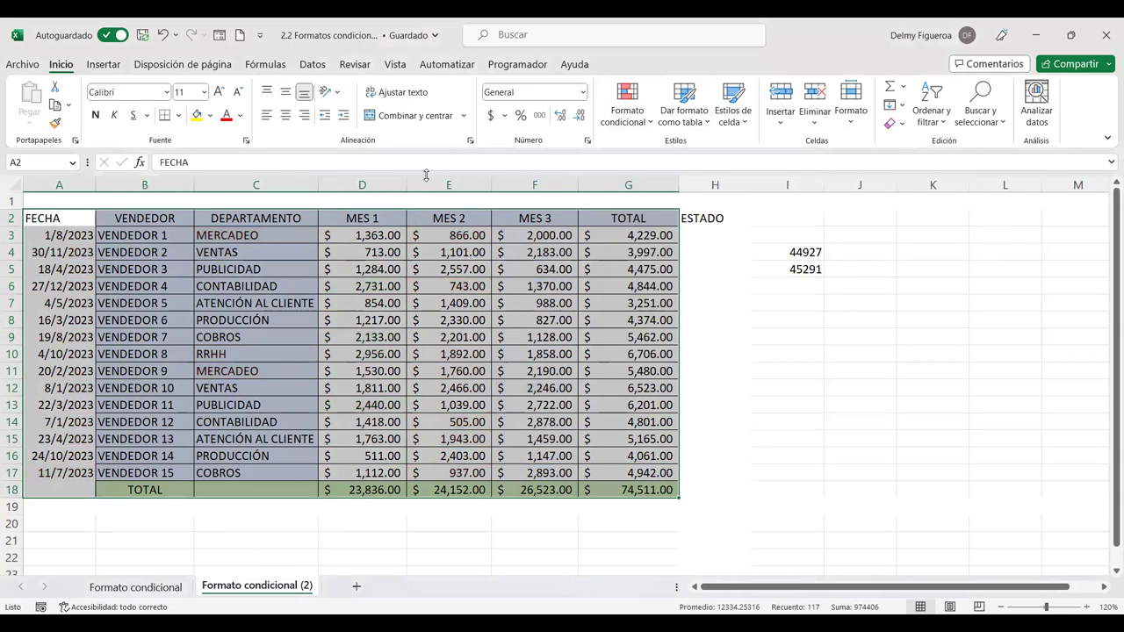
click(375, 238)
drag(373, 235, 378, 465)
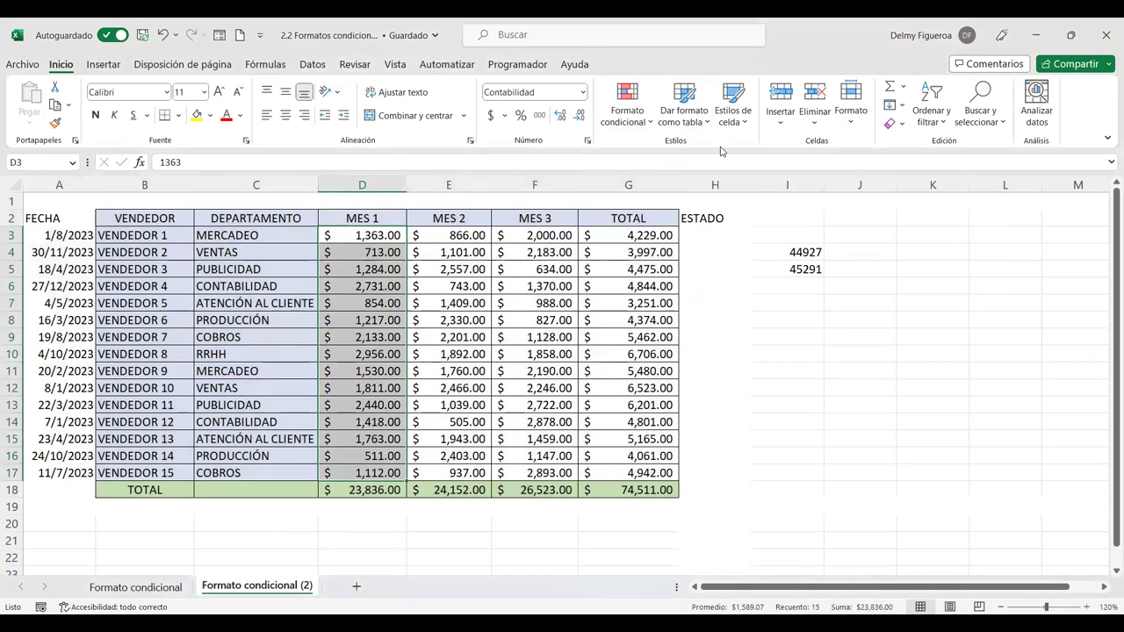
Highlight the top 20% of MES 1 values in light red with dark red text
click(646, 127)
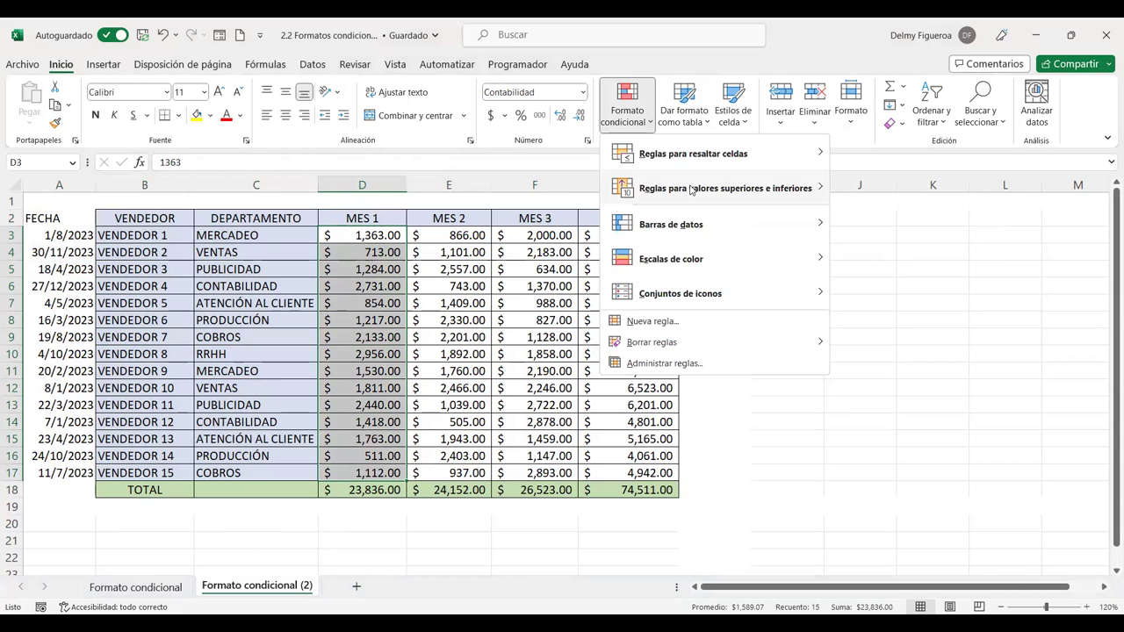
mouse_move(725, 188)
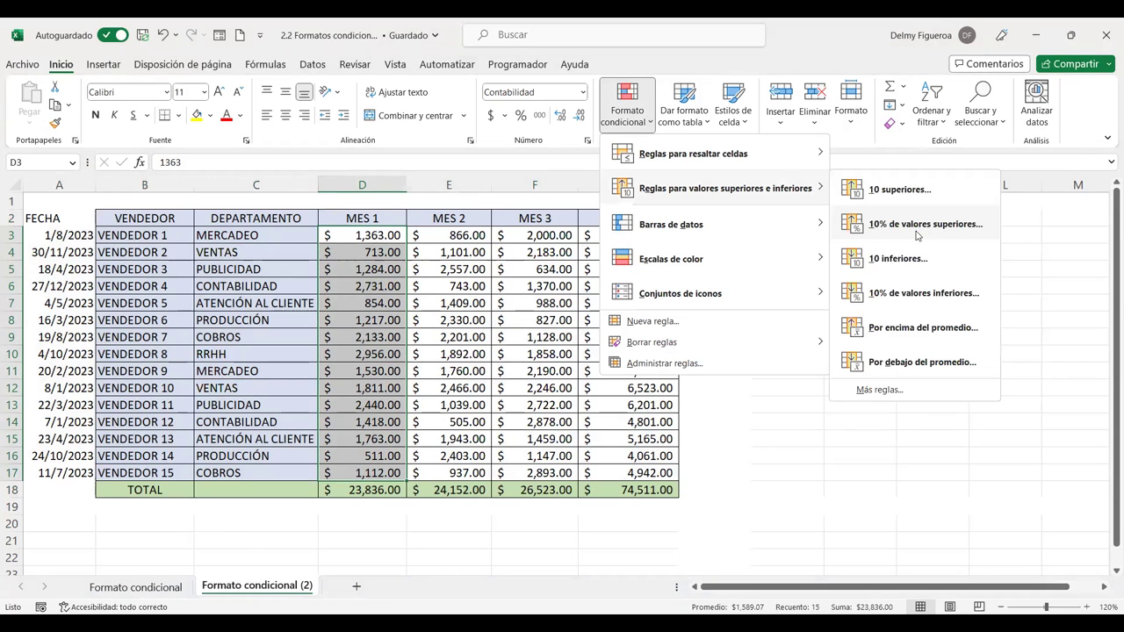
click(917, 232)
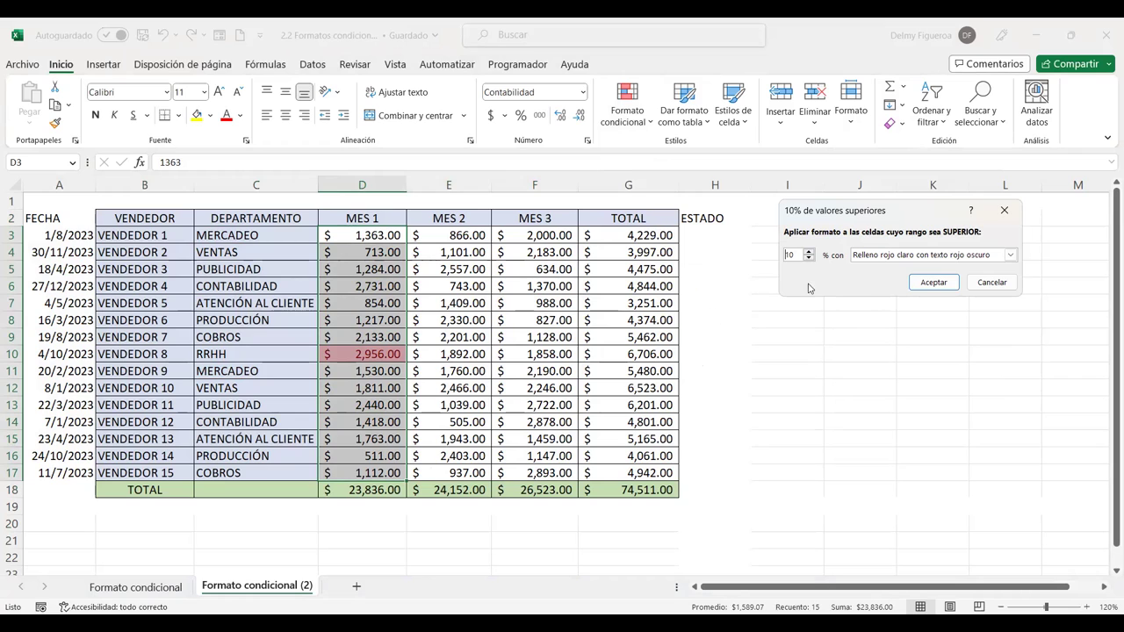
double_click(791, 255)
text(20)
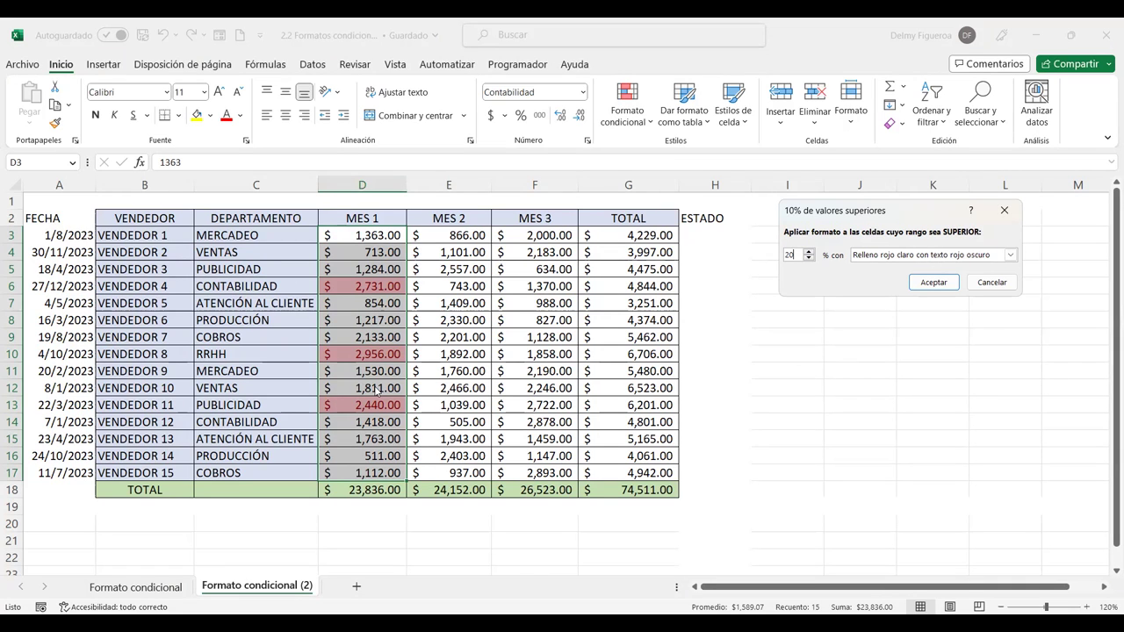
click(944, 283)
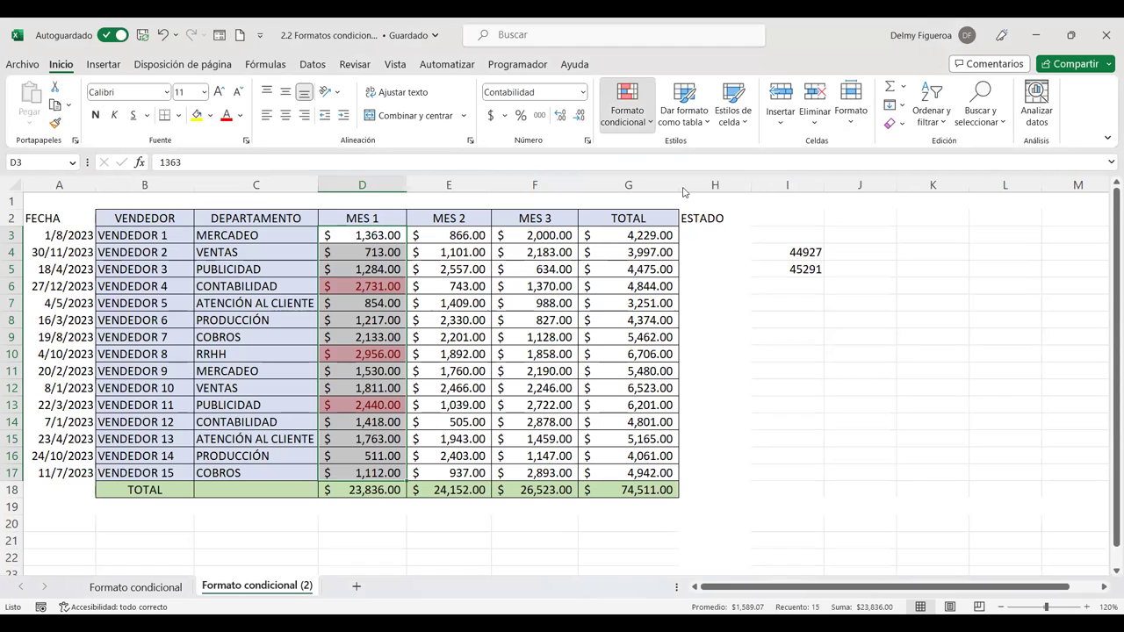
click(627, 104)
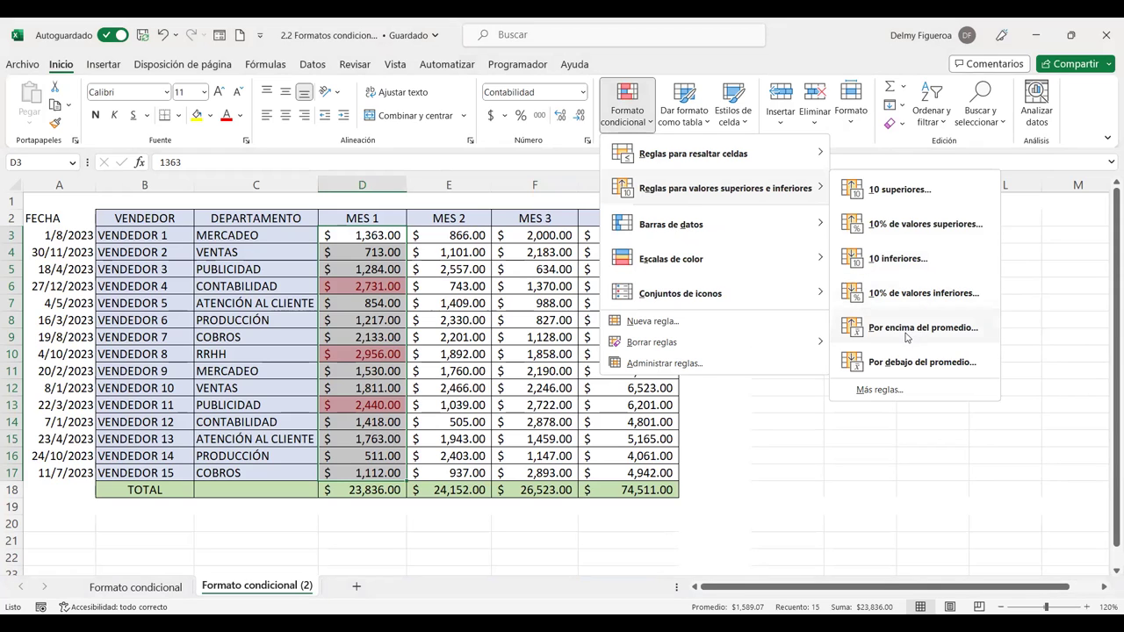
mouse_move(726, 188)
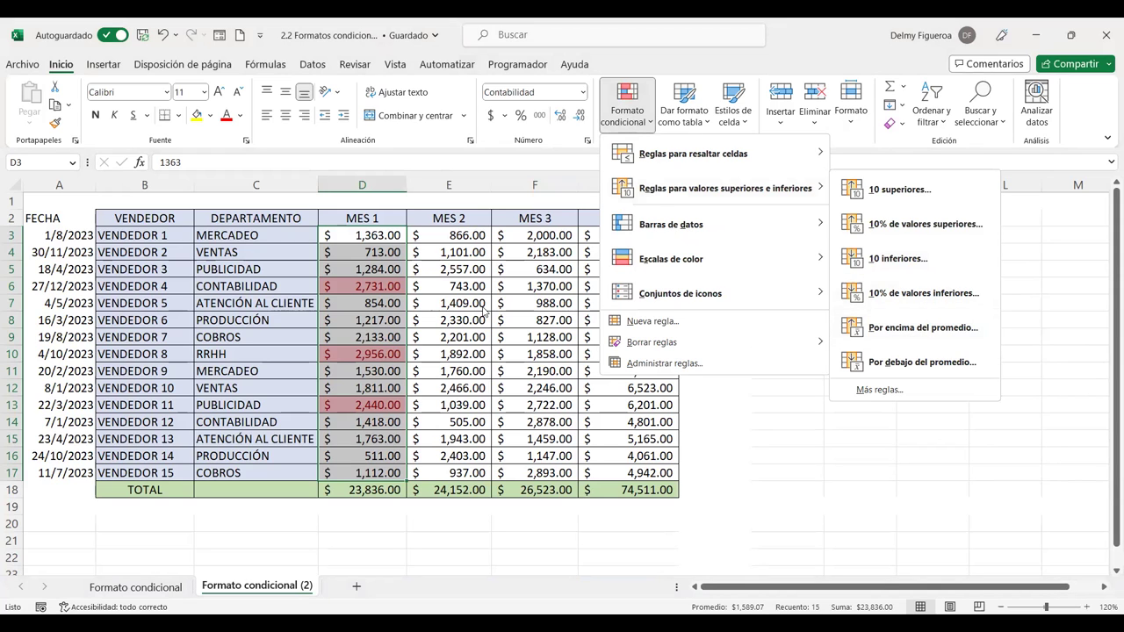
Shade the above-average MES 2 values (E3:E17) with a custom pale yellow fill
click(469, 235)
drag(469, 237, 455, 473)
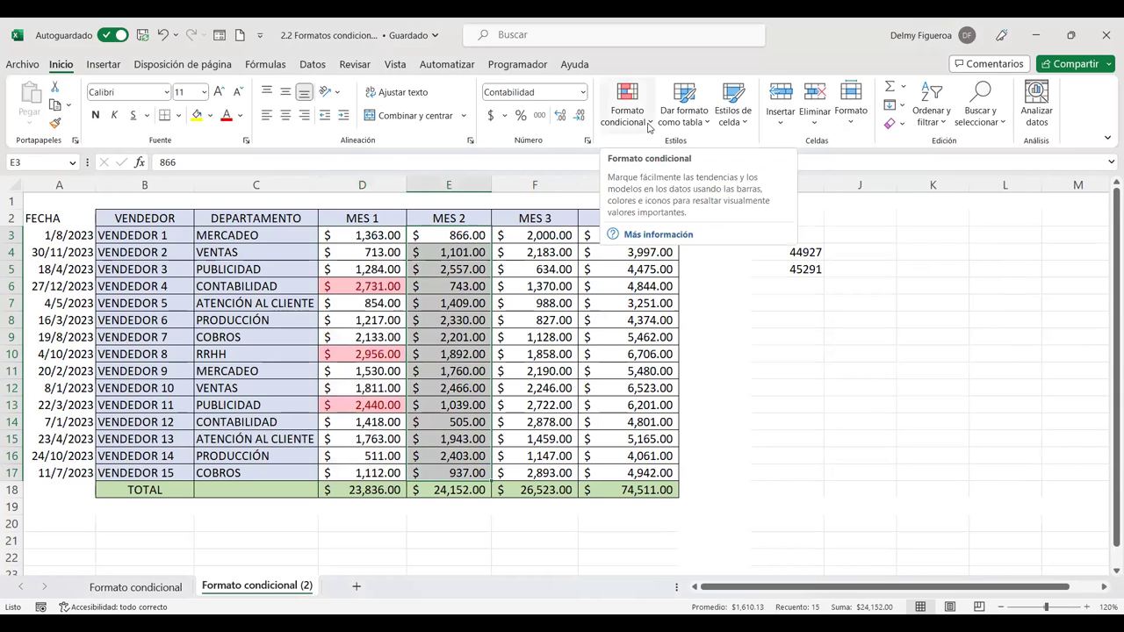
click(648, 127)
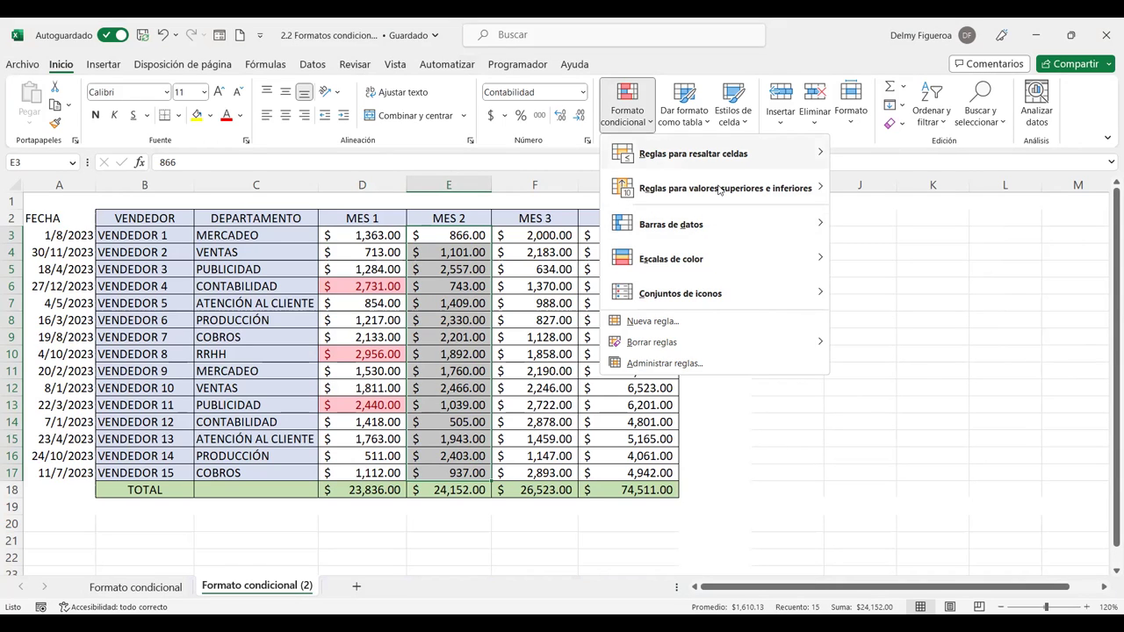
mouse_move(725, 188)
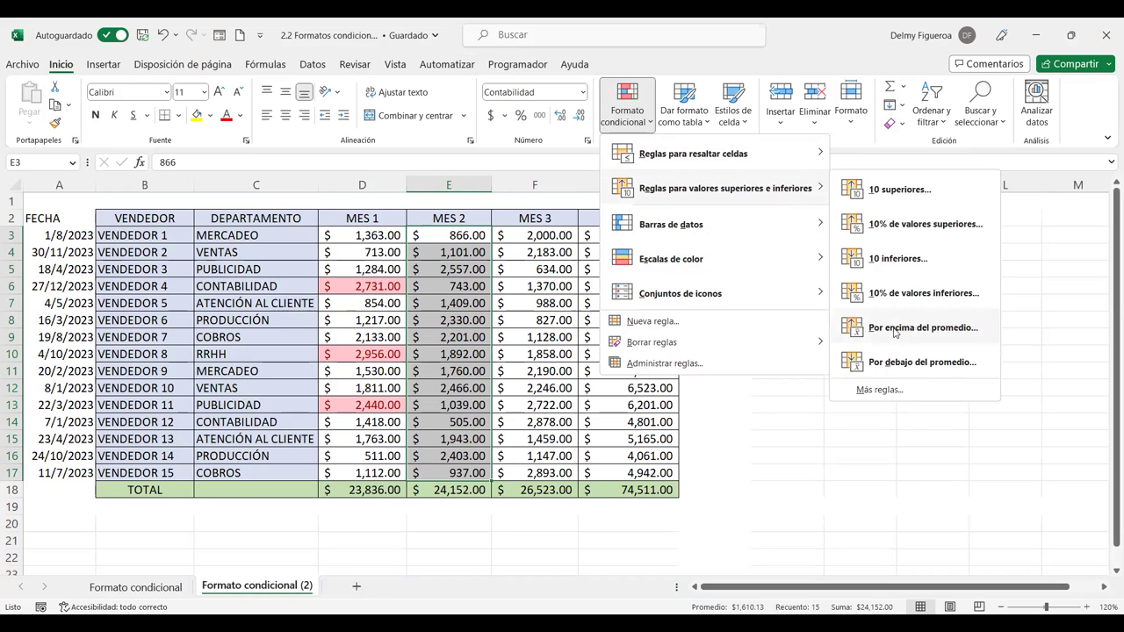
click(896, 328)
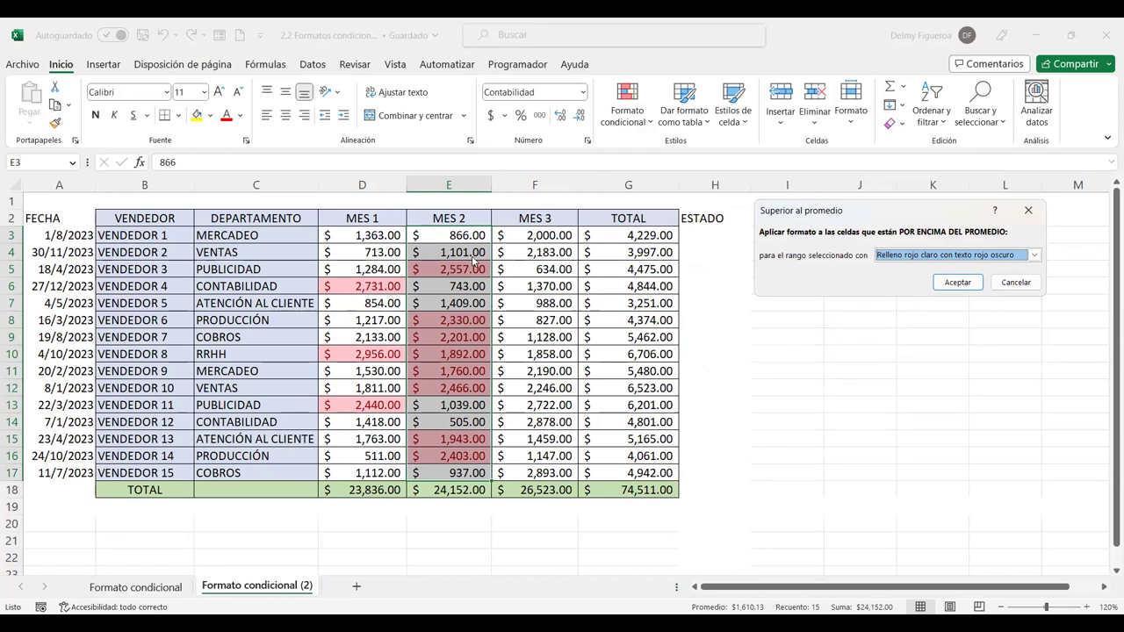
click(969, 255)
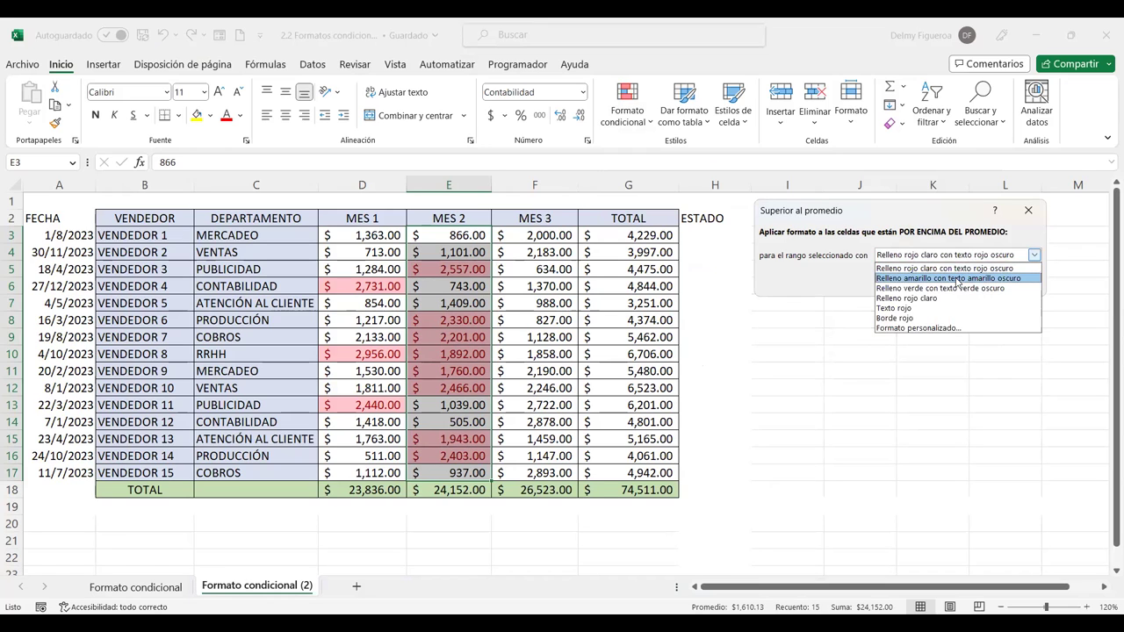
click(937, 328)
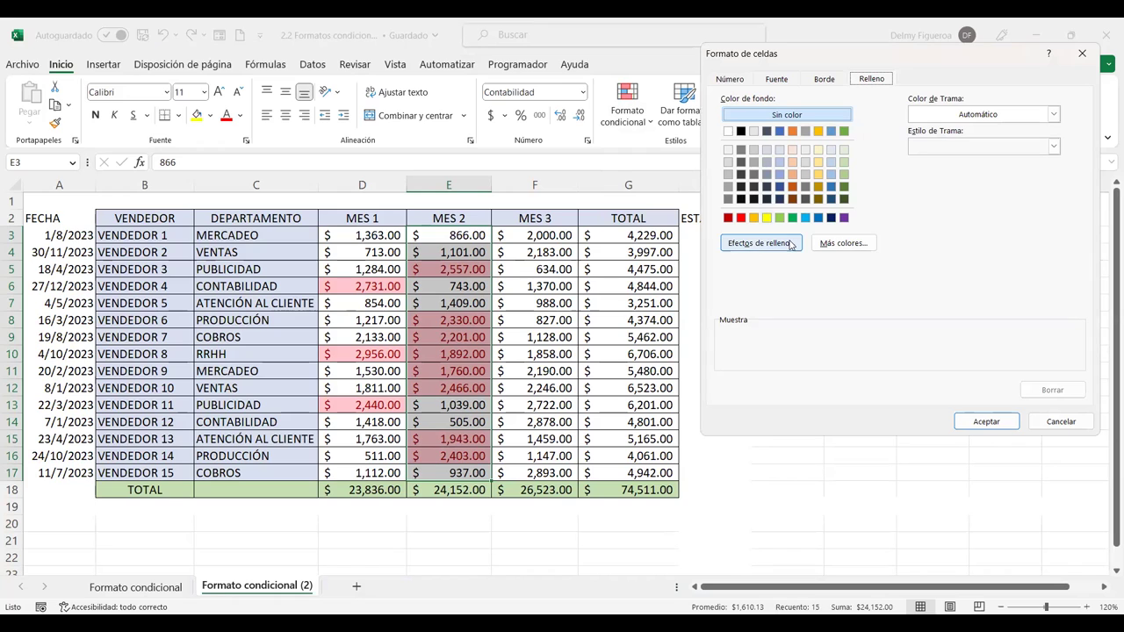
click(855, 242)
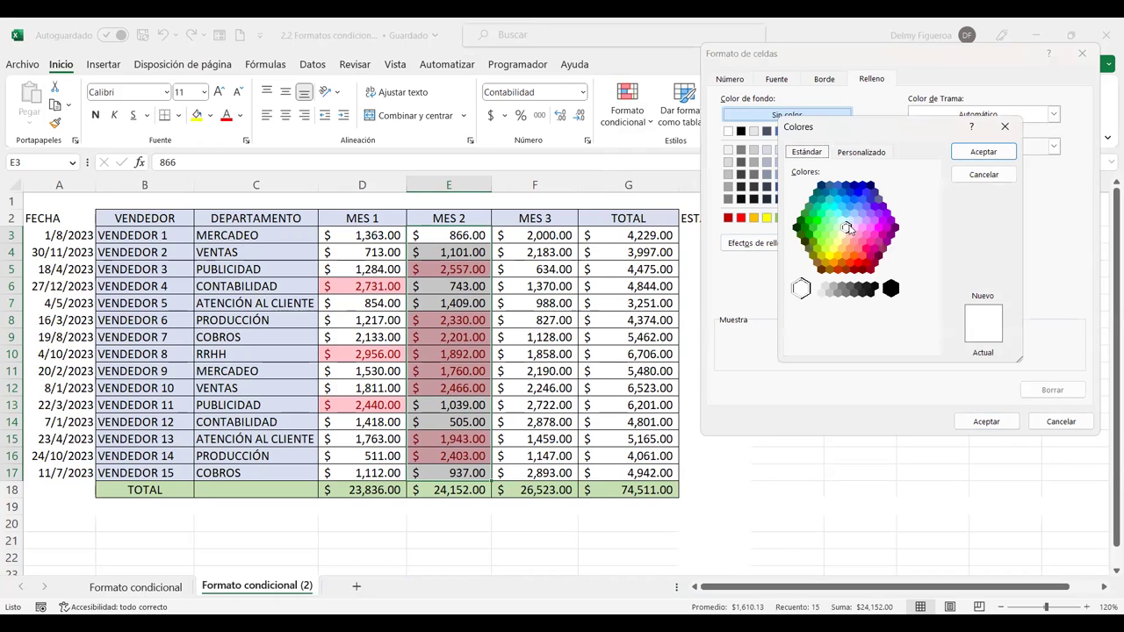
click(842, 236)
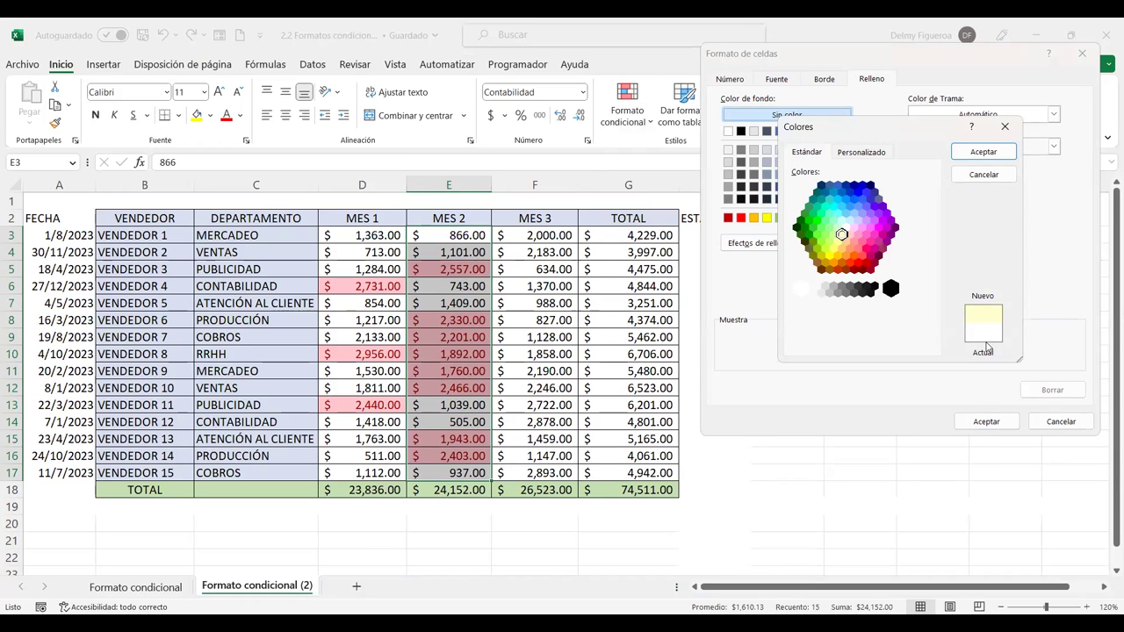
click(984, 154)
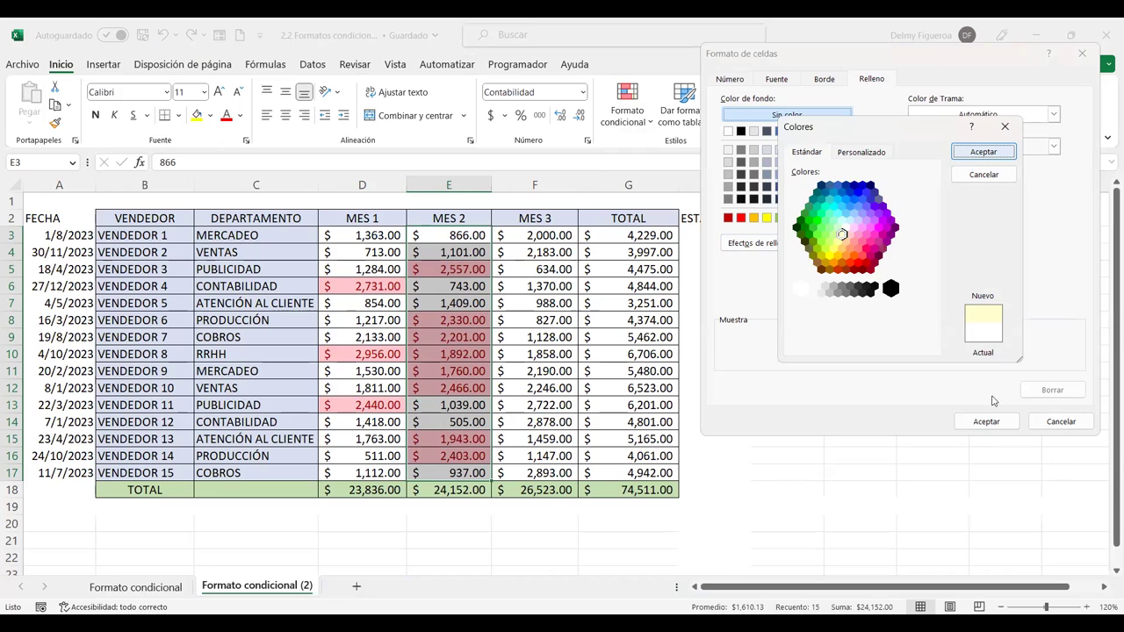
key(Return)
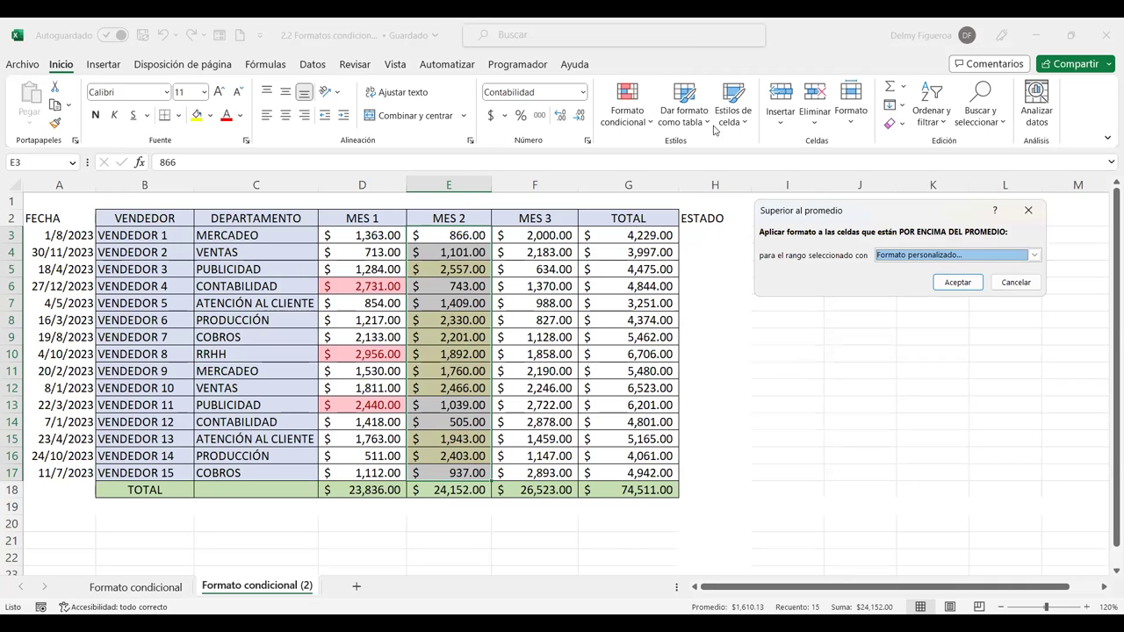
click(958, 282)
Confirm the above-average rule and add solid green data bars to the MES 2 values
key(Return)
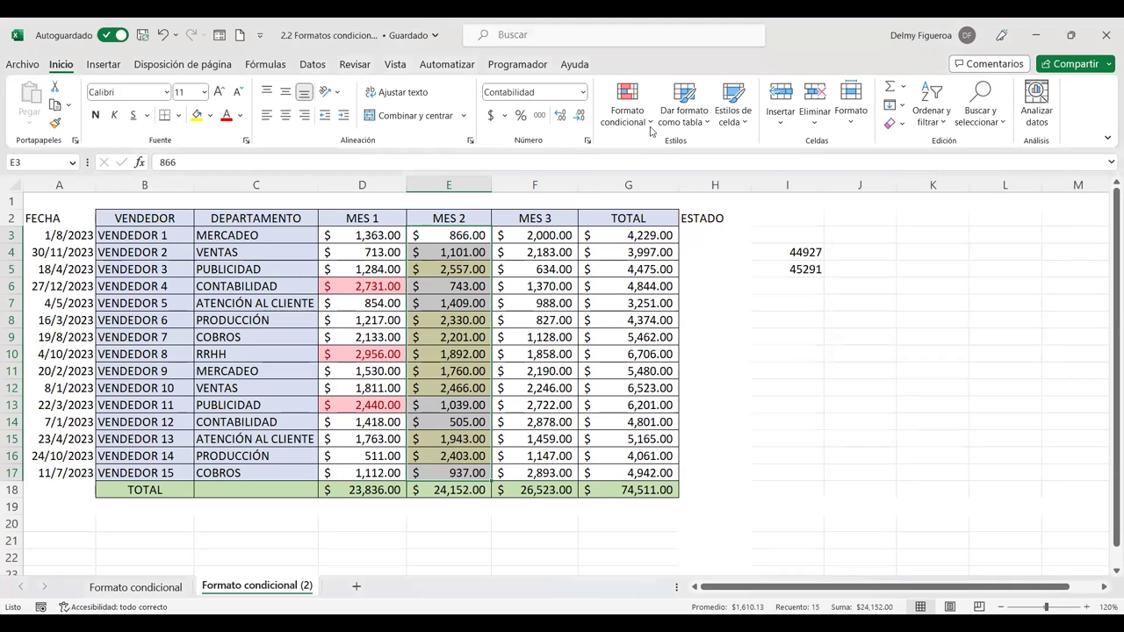
click(627, 106)
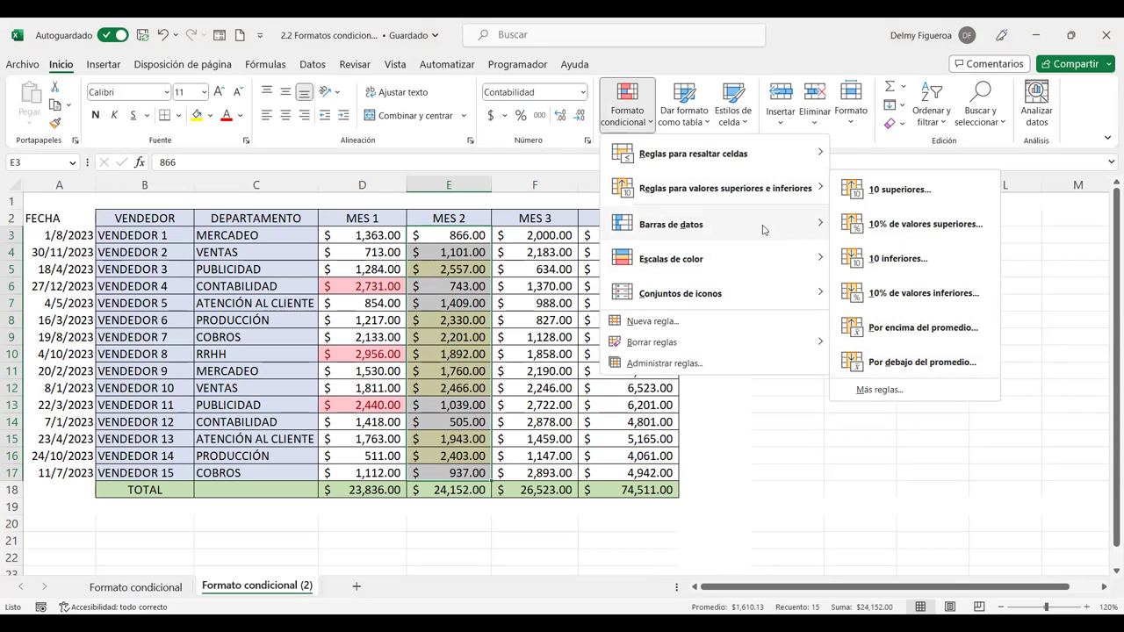
mouse_move(671, 224)
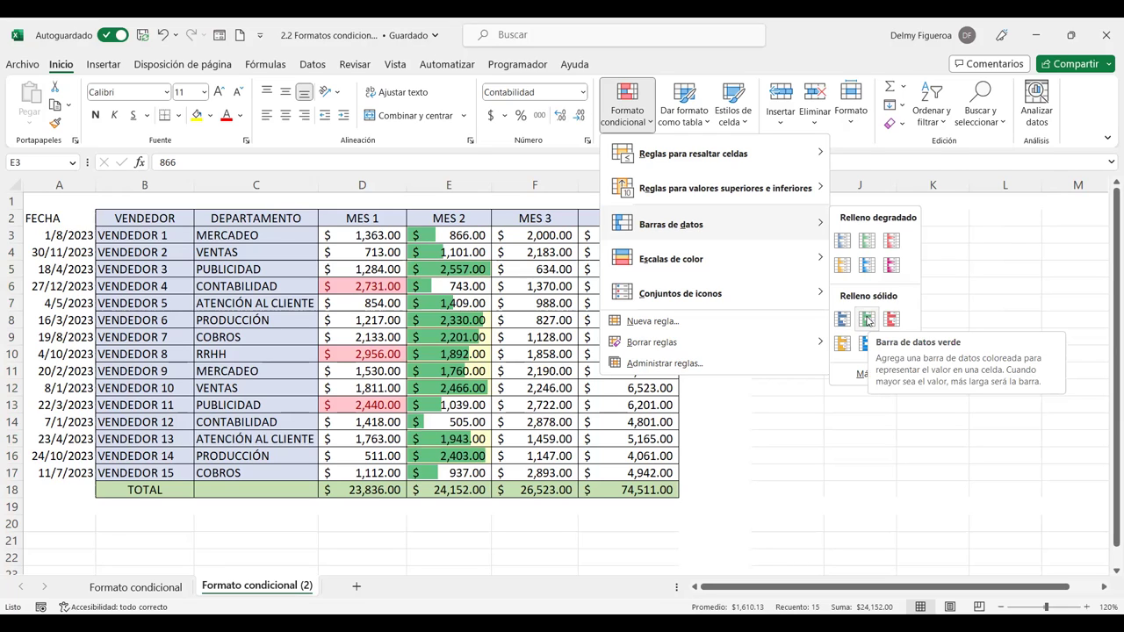
click(867, 321)
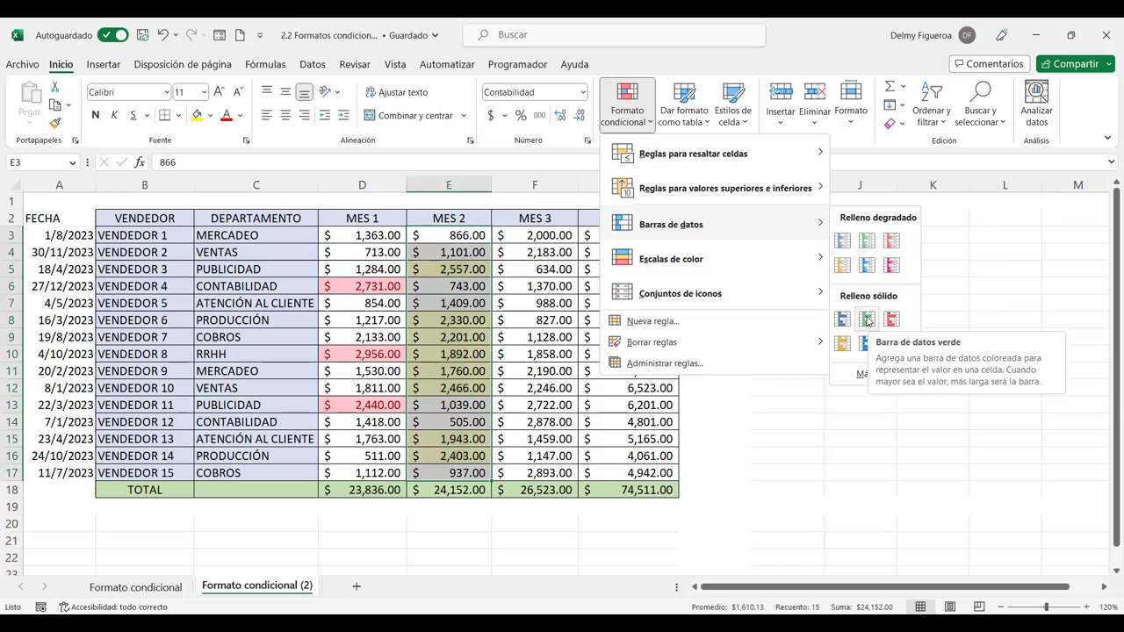
click(867, 318)
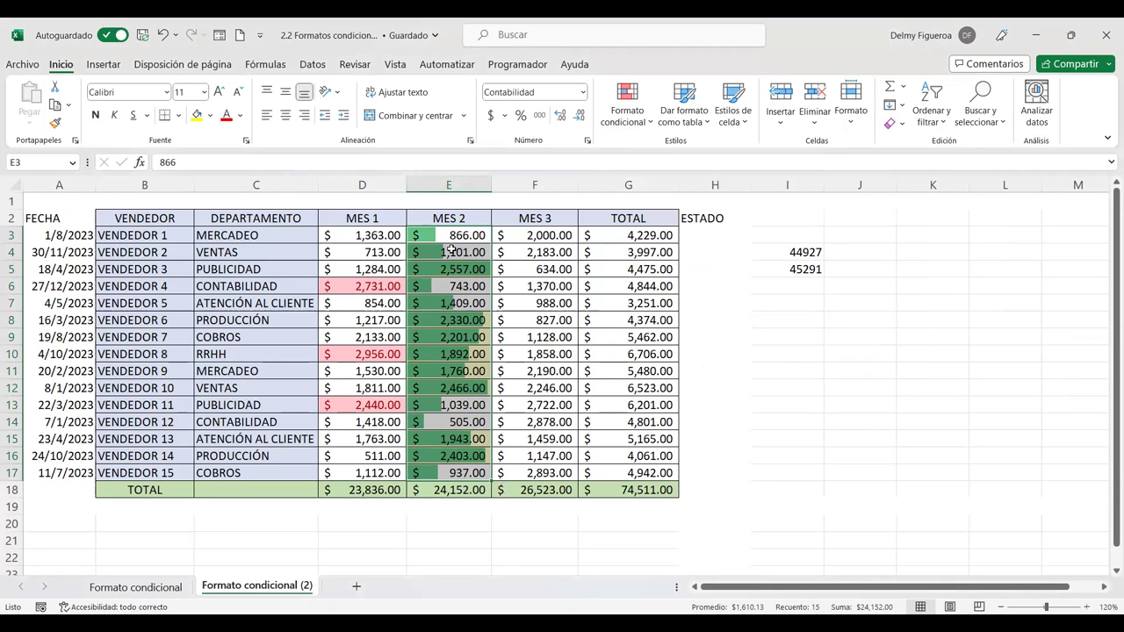
click(650, 123)
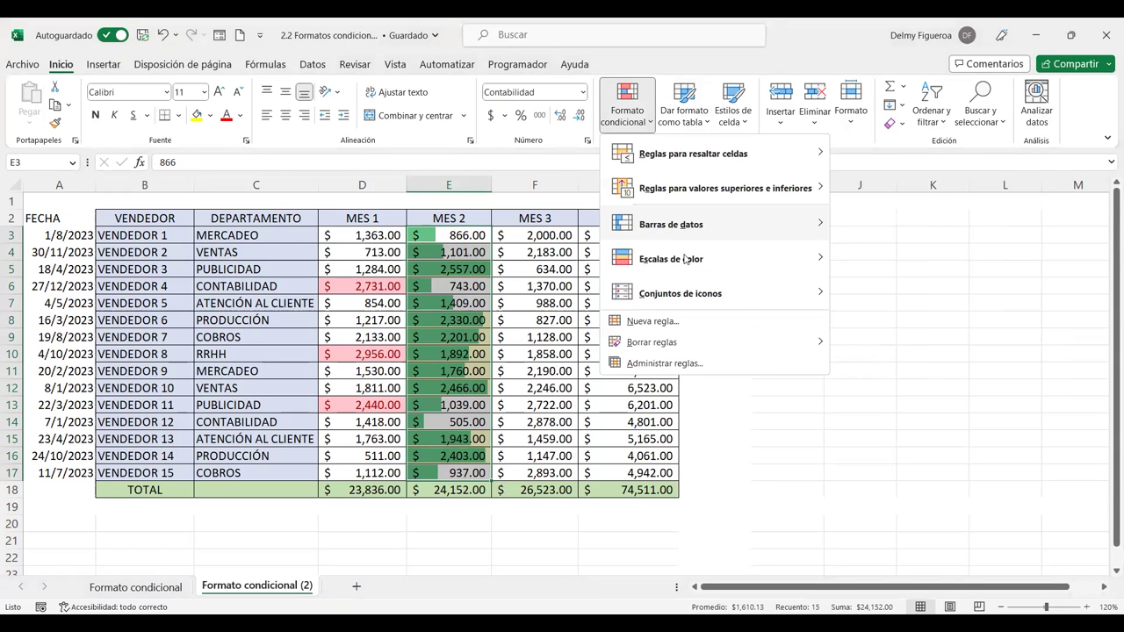
mouse_move(671, 259)
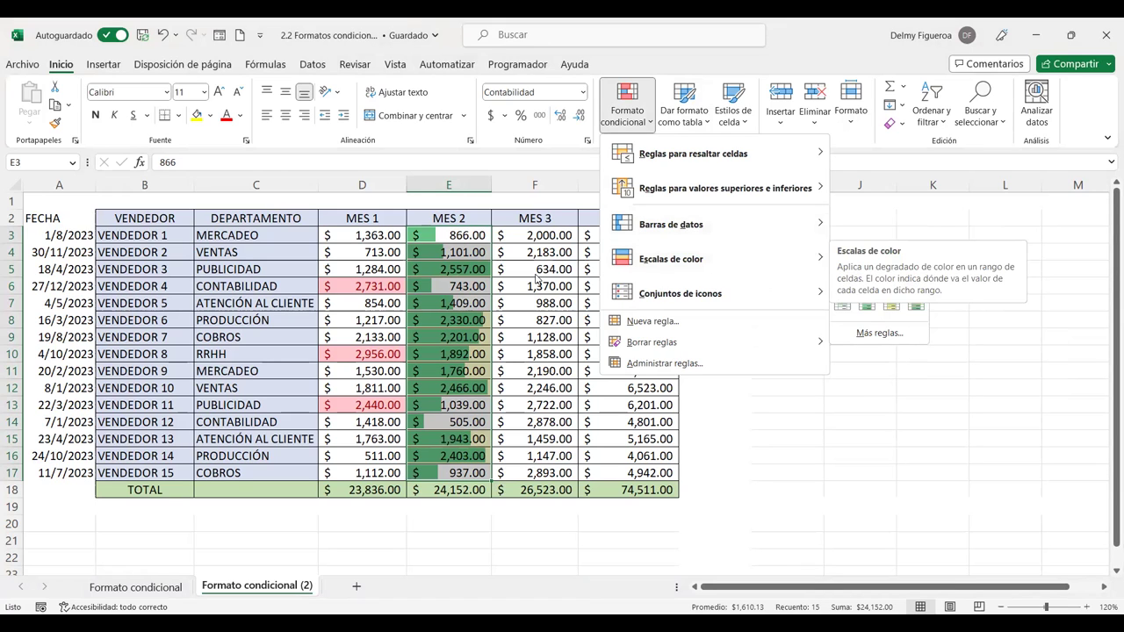
Apply a white-to-red colour scale to the MES 3 values F3:F17
click(537, 280)
drag(535, 236, 538, 479)
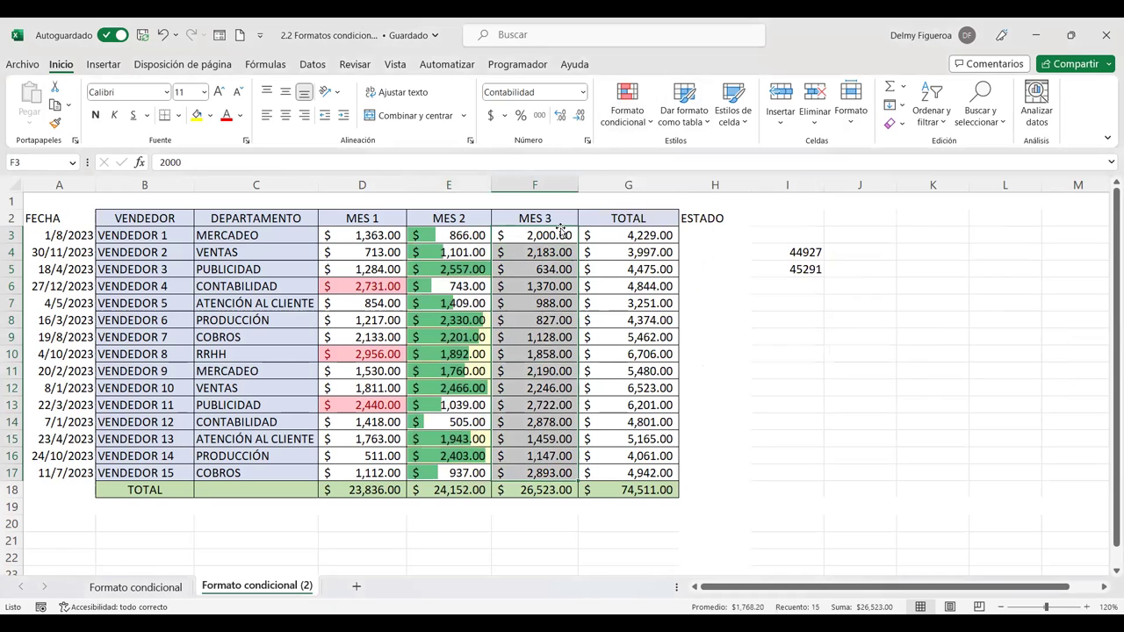
click(648, 124)
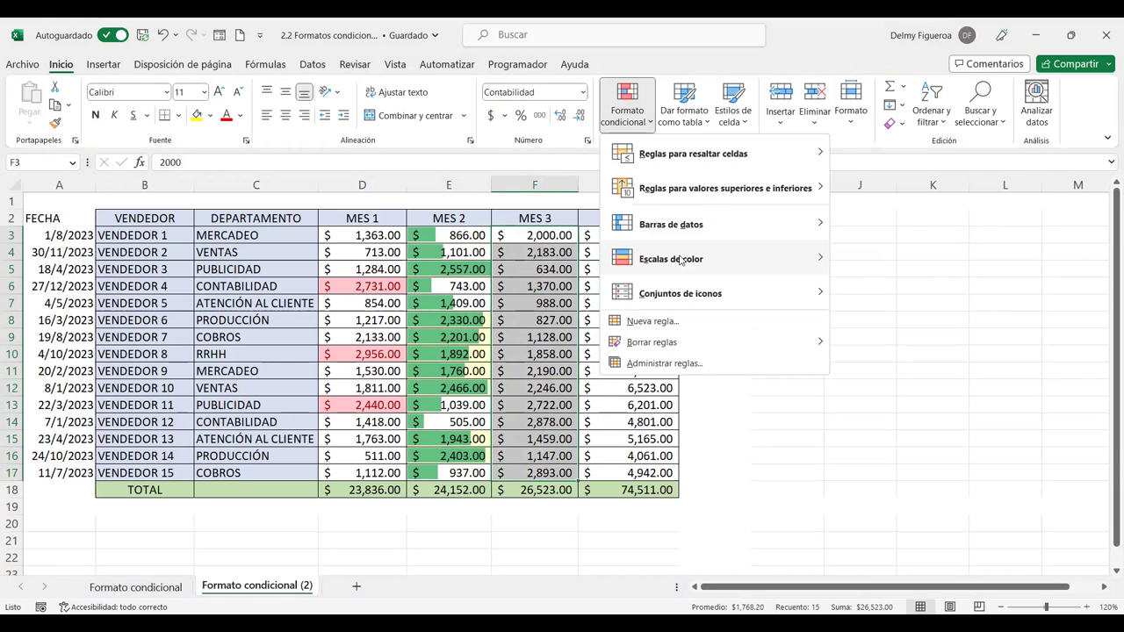
mouse_move(671, 259)
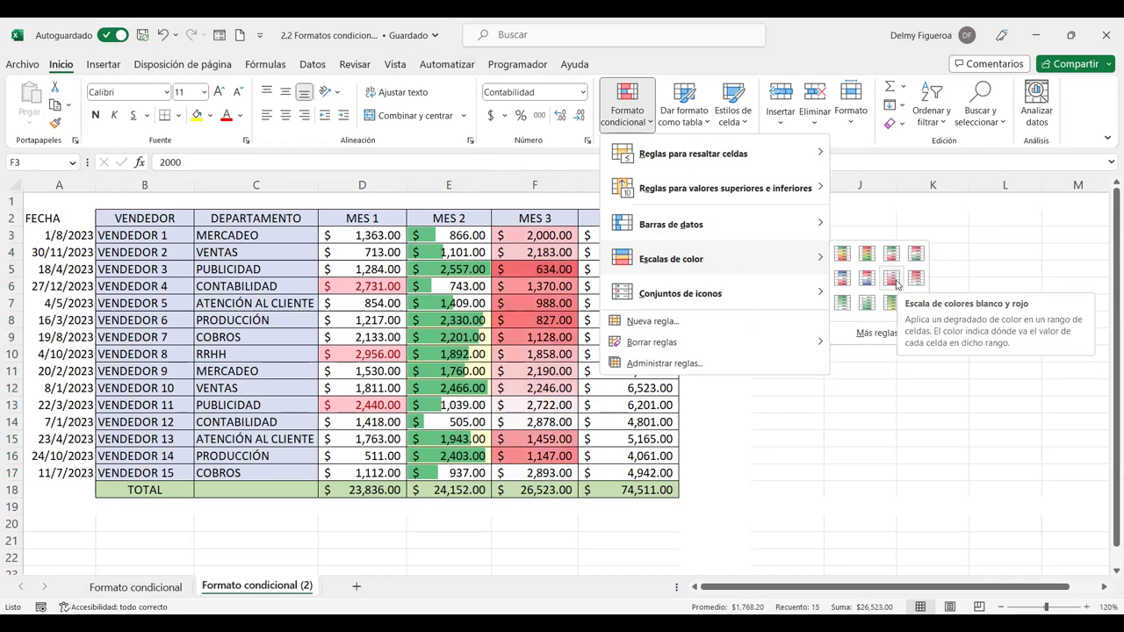
click(893, 279)
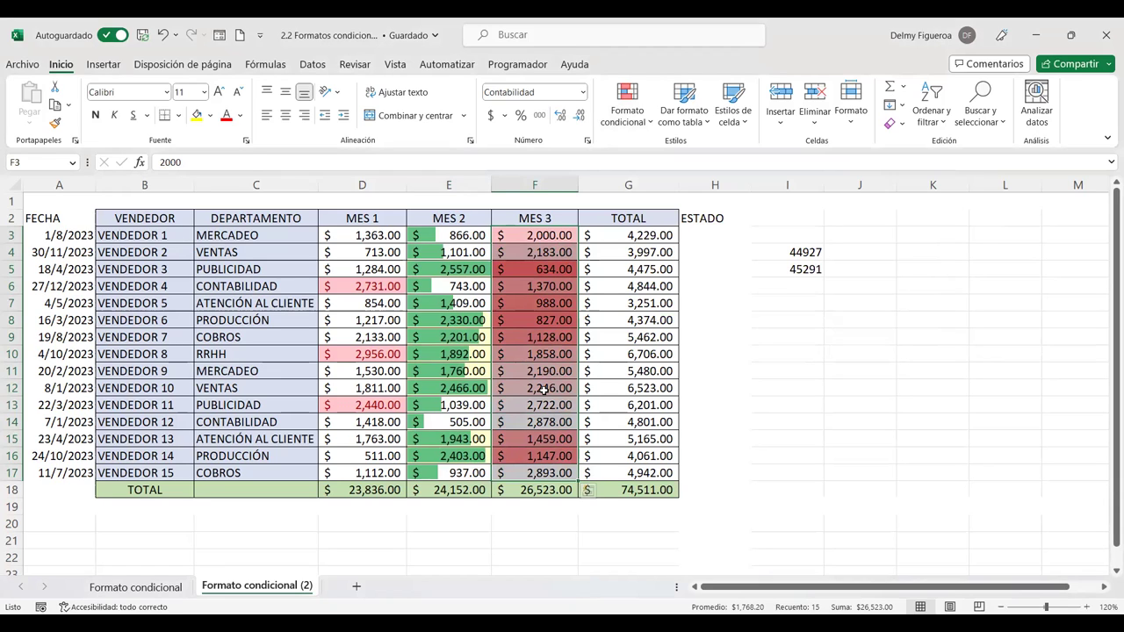
click(652, 123)
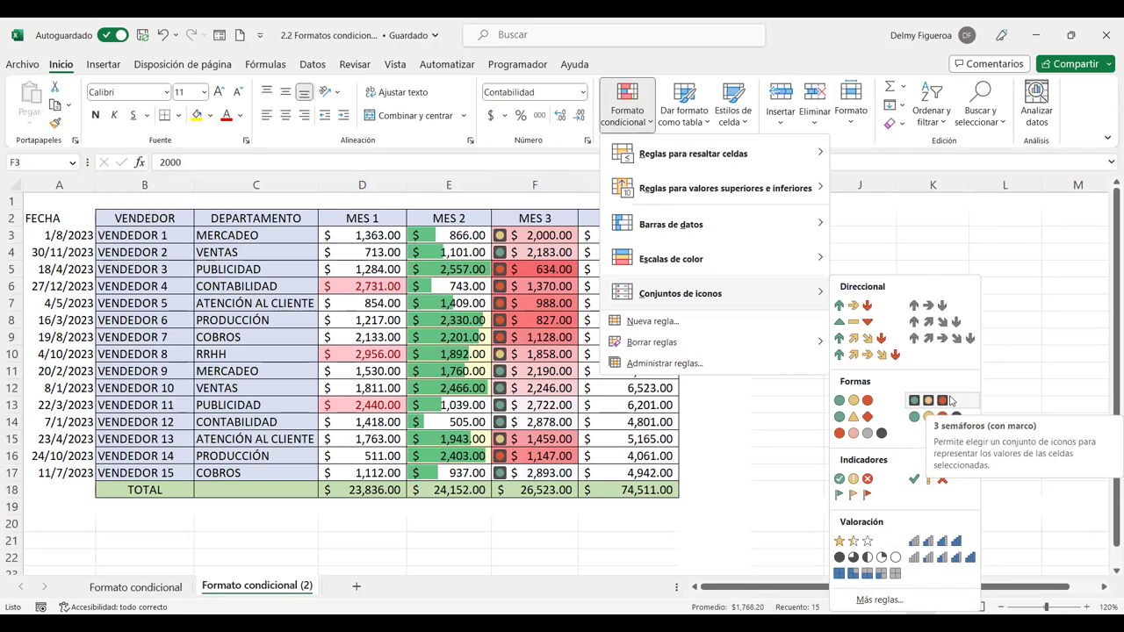
Add framed three traffic-light icons to MES 3 and open Más reglas for the icon set
mouse_move(681, 293)
click(902, 398)
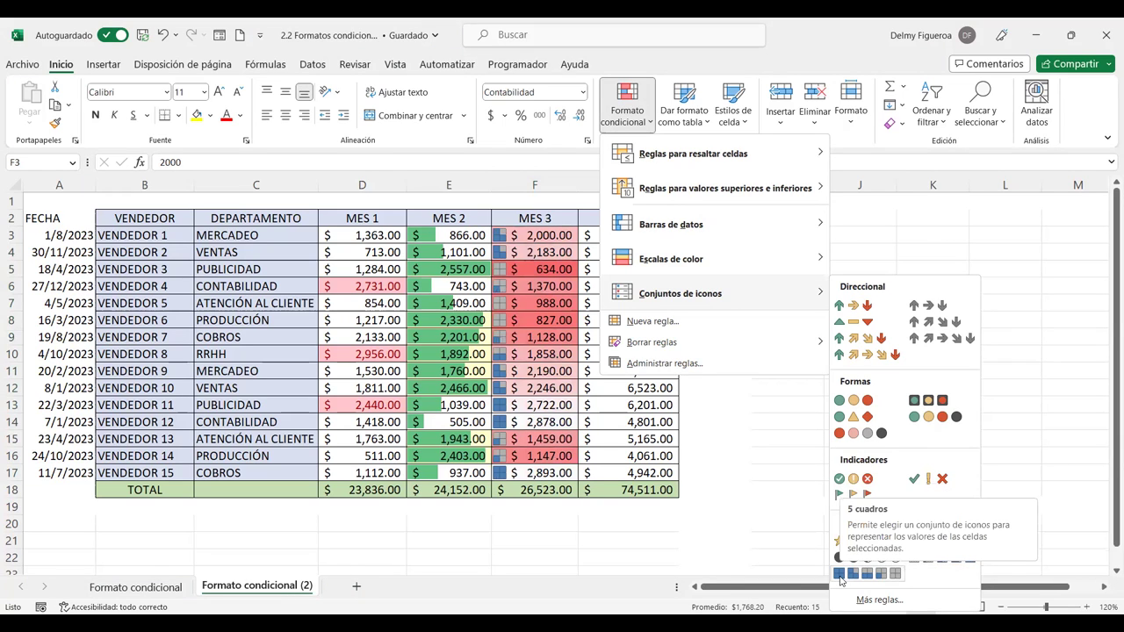
click(892, 603)
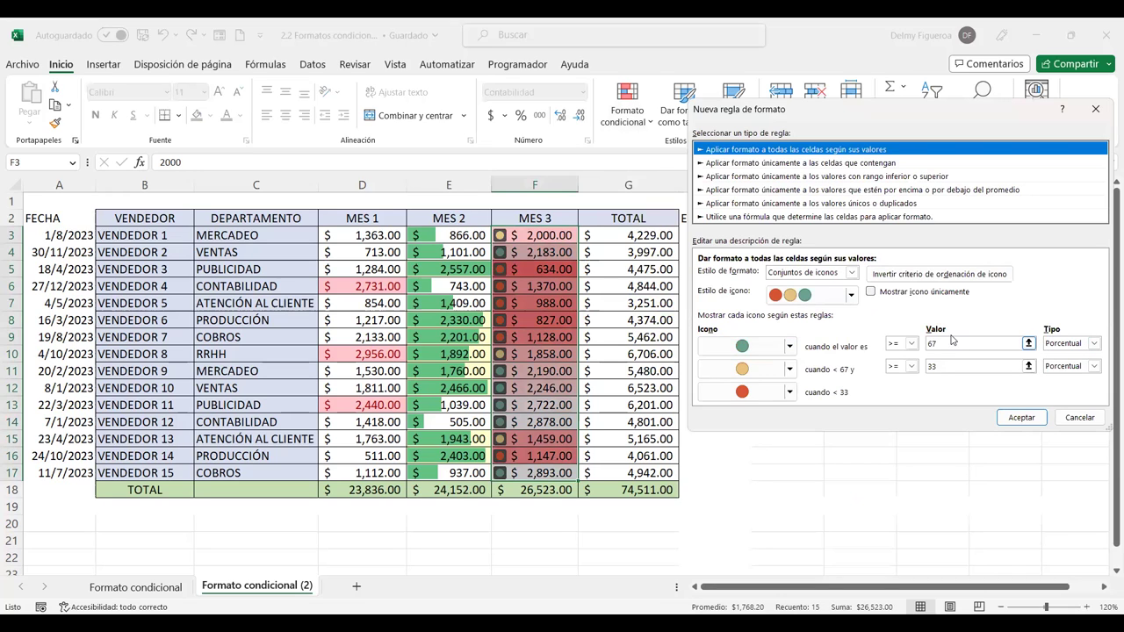
Switch both icon-set threshold types to Número and begin entering 2000 as the first value
click(1095, 344)
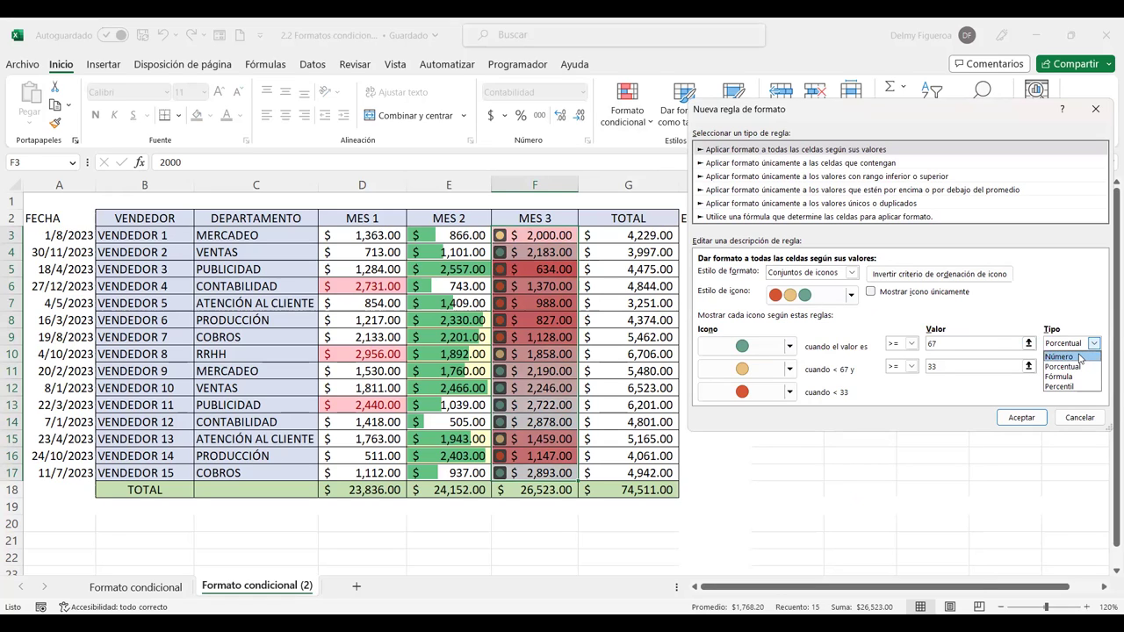
click(1080, 358)
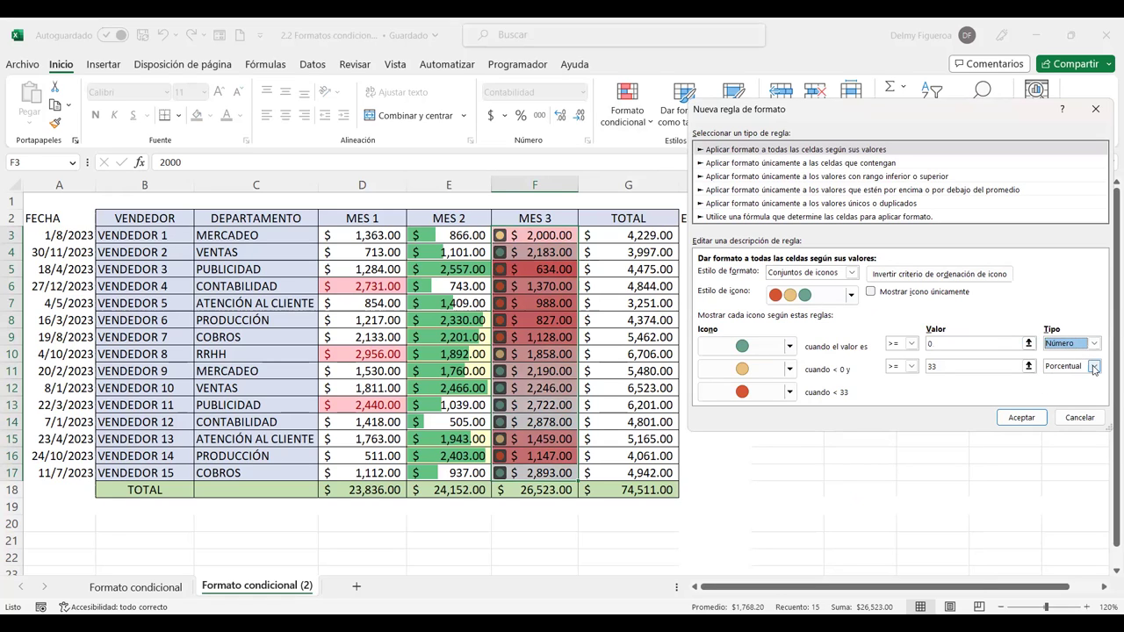
click(1095, 366)
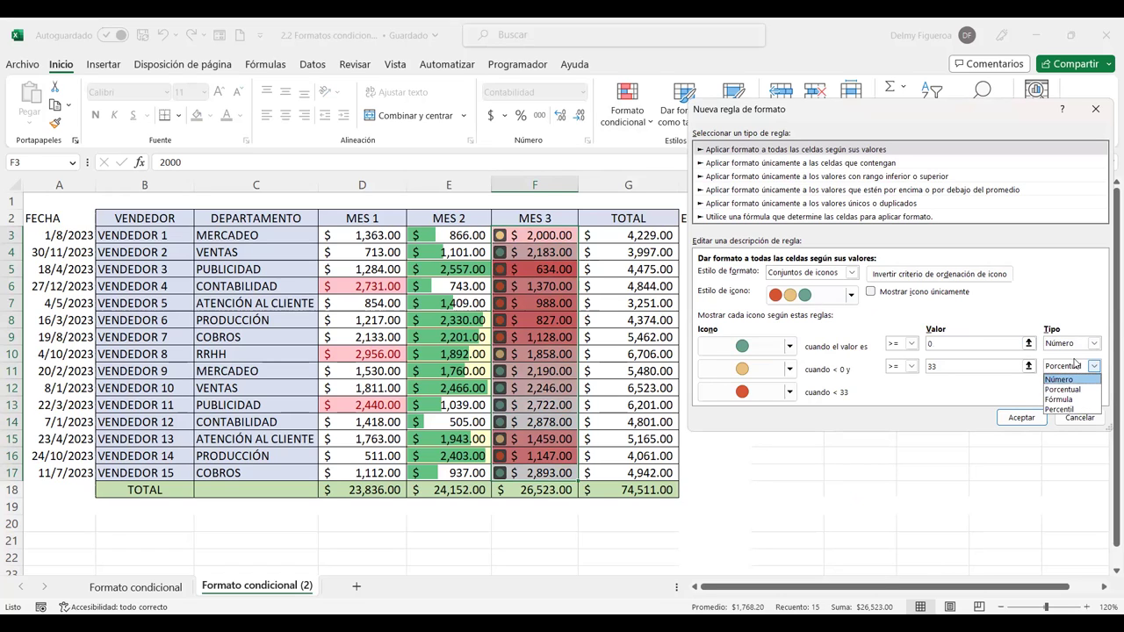
click(1094, 344)
click(1094, 343)
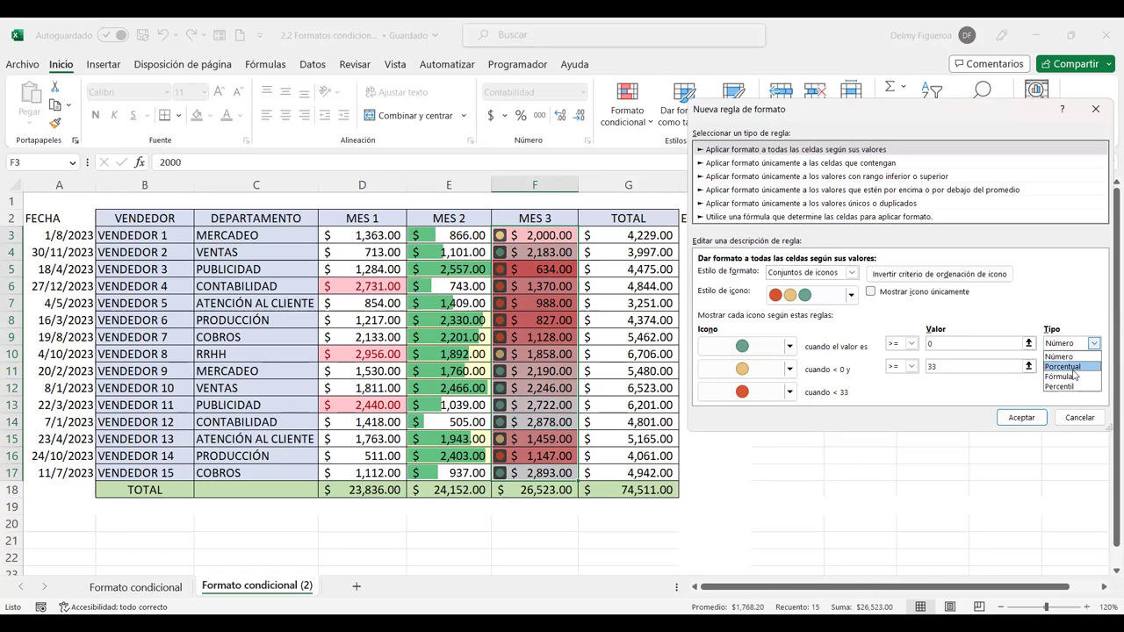
click(1071, 367)
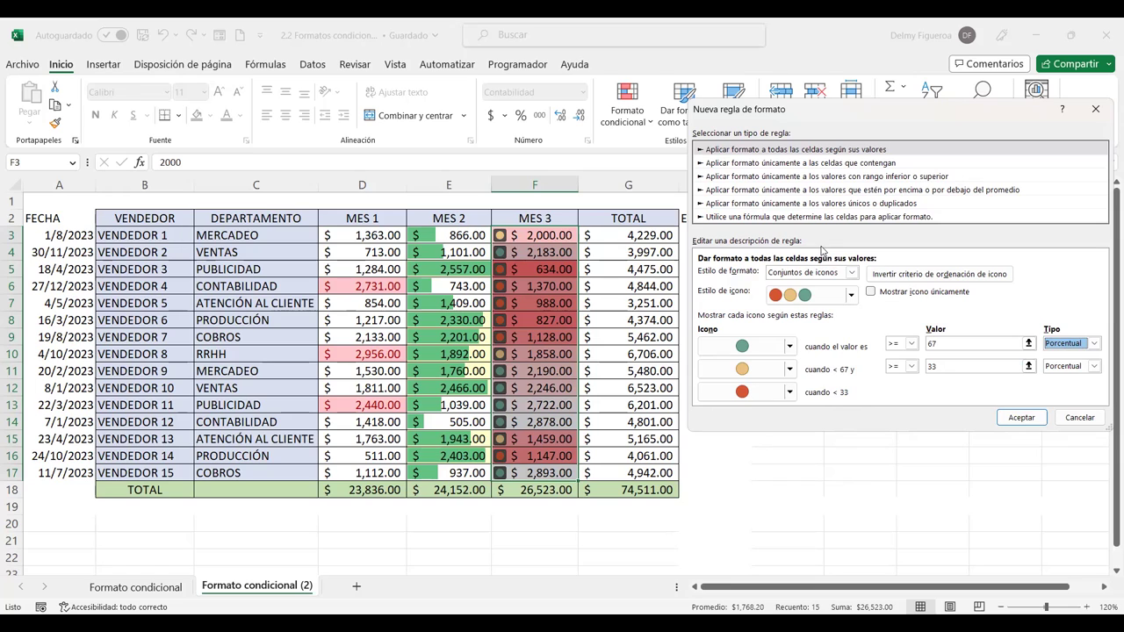
click(1094, 344)
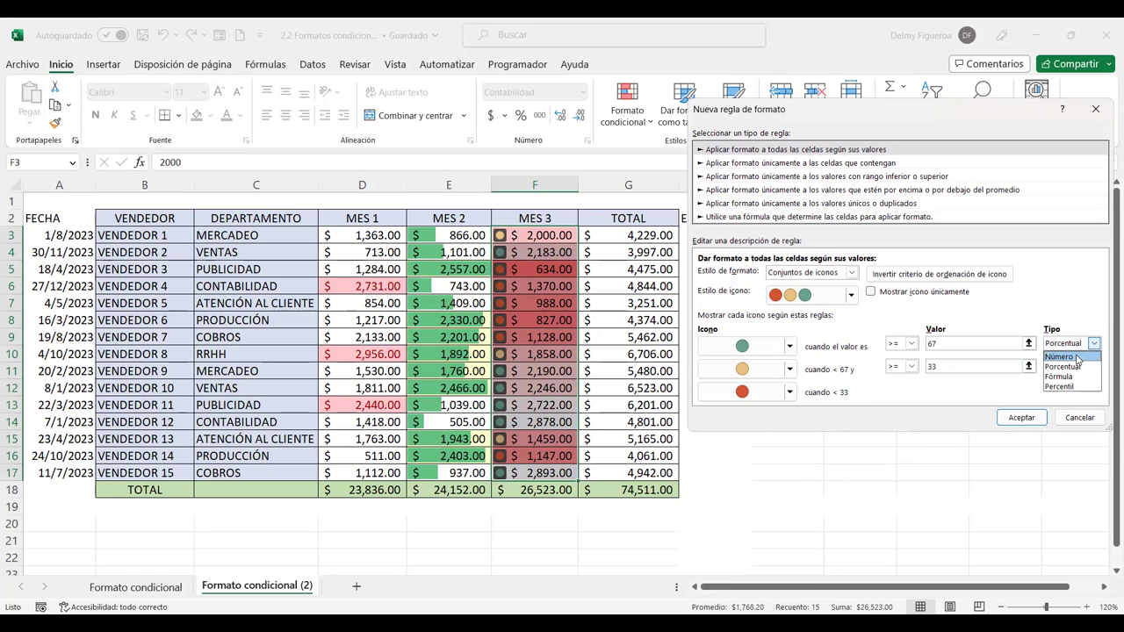
click(1078, 358)
click(1095, 366)
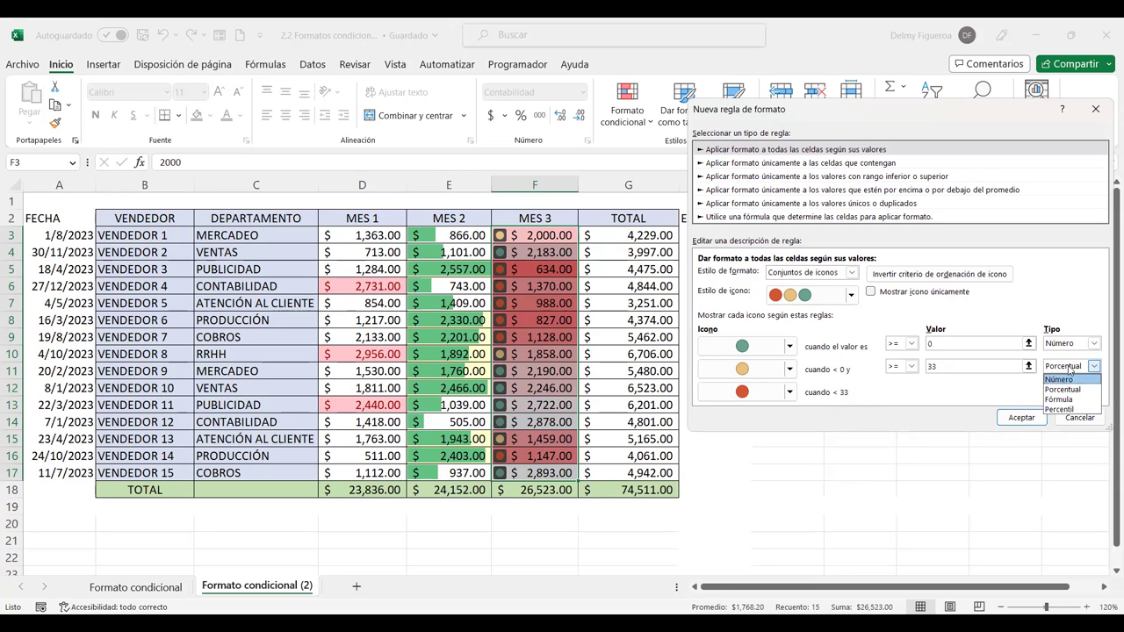
click(1064, 379)
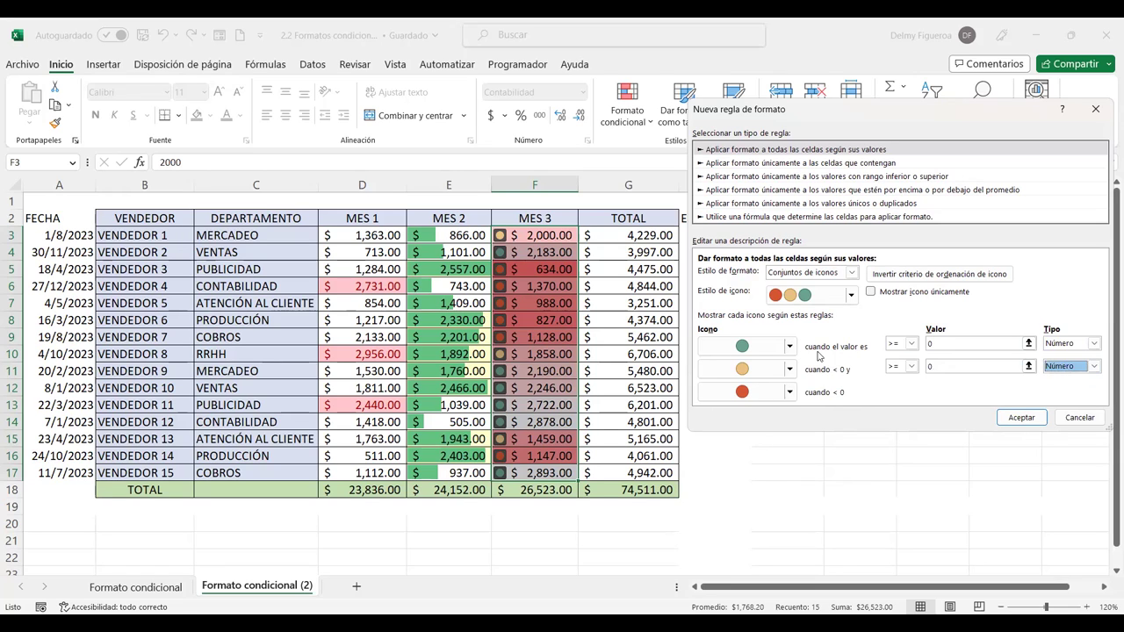
click(939, 343)
text(2000)
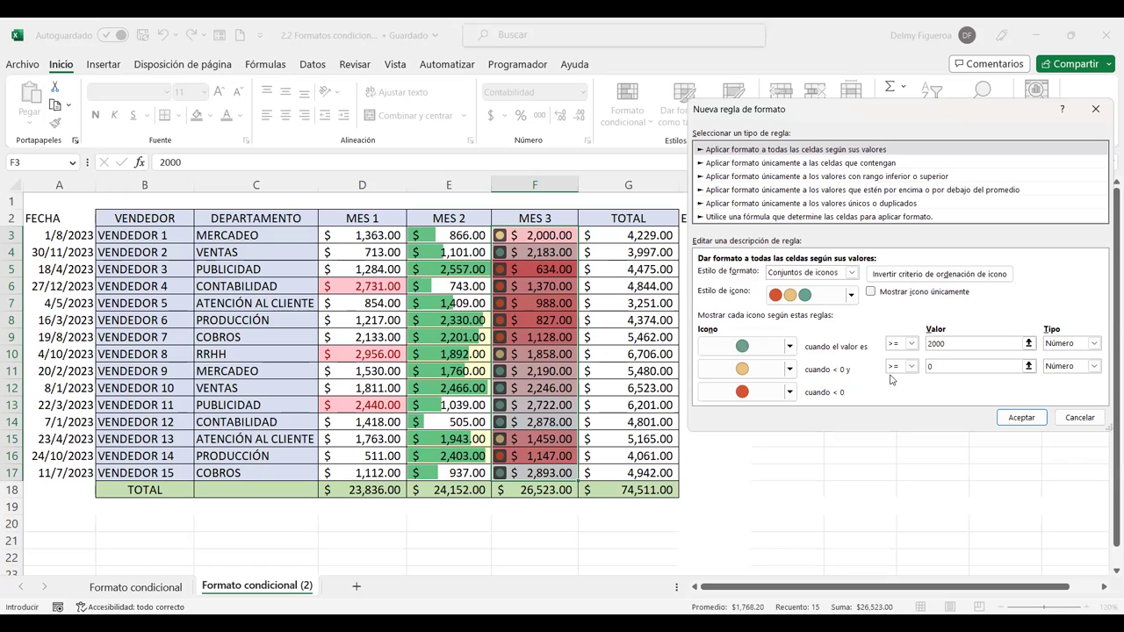
Set the second threshold to 1000 with type Número
click(932, 364)
text(1000)
click(946, 366)
click(1054, 366)
click(1059, 378)
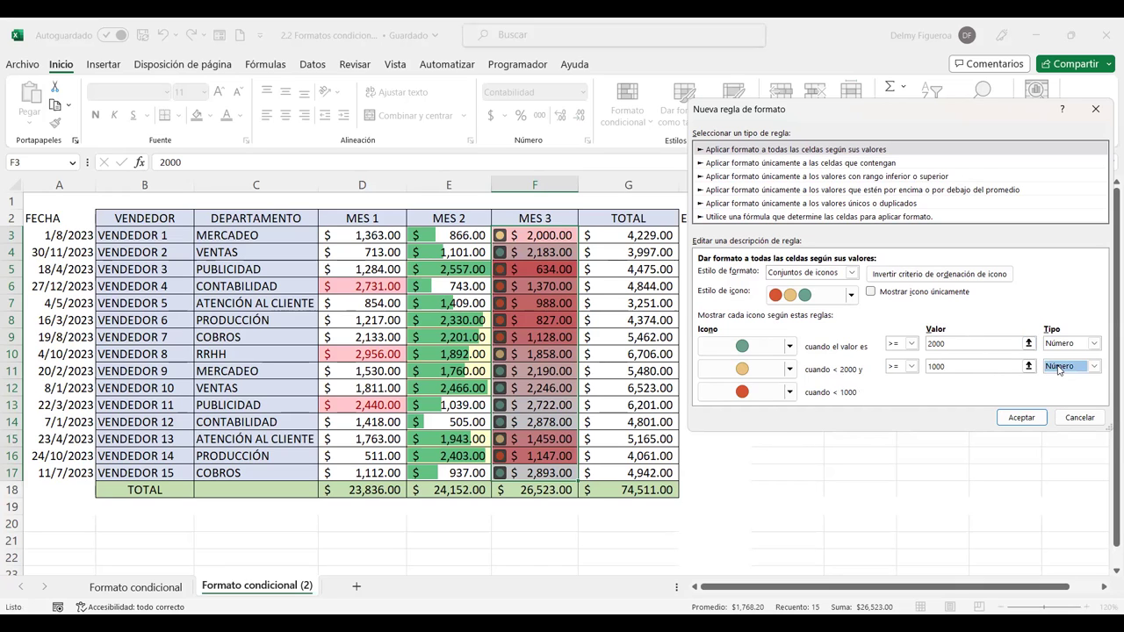
key(shift+Tab)
text(0)
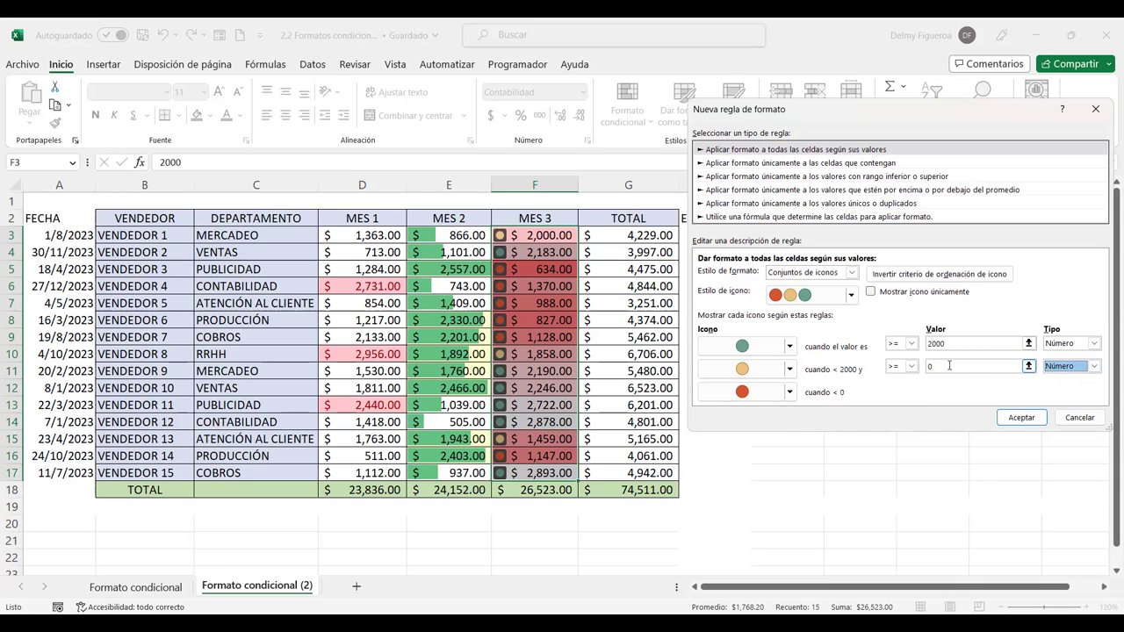
click(1065, 367)
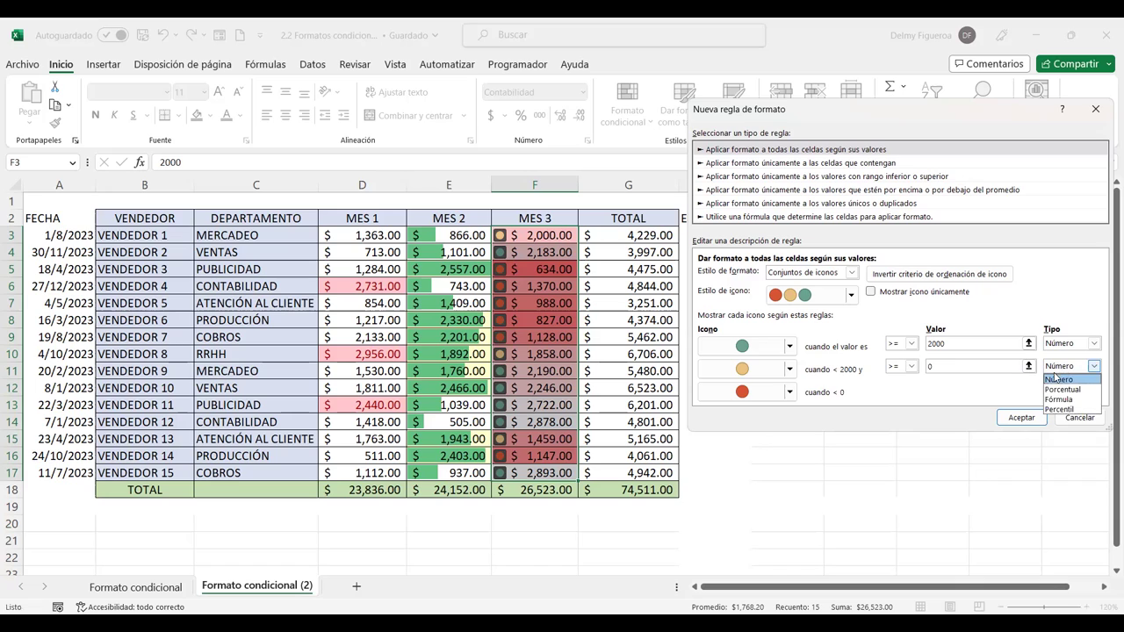
click(1058, 379)
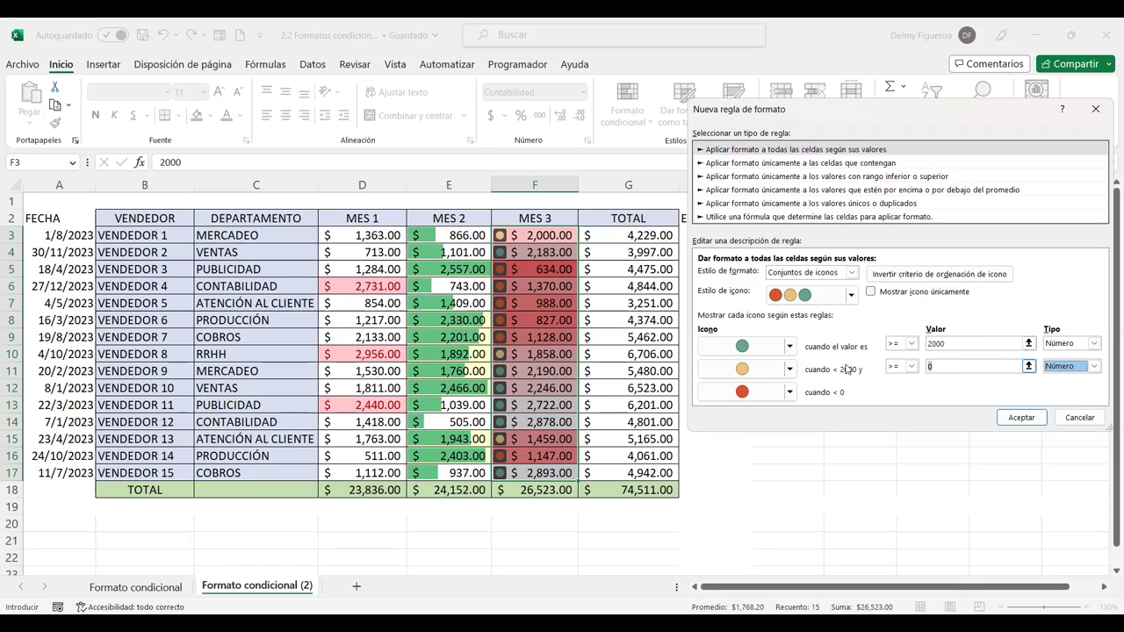
key(shift+Tab)
text(1000)
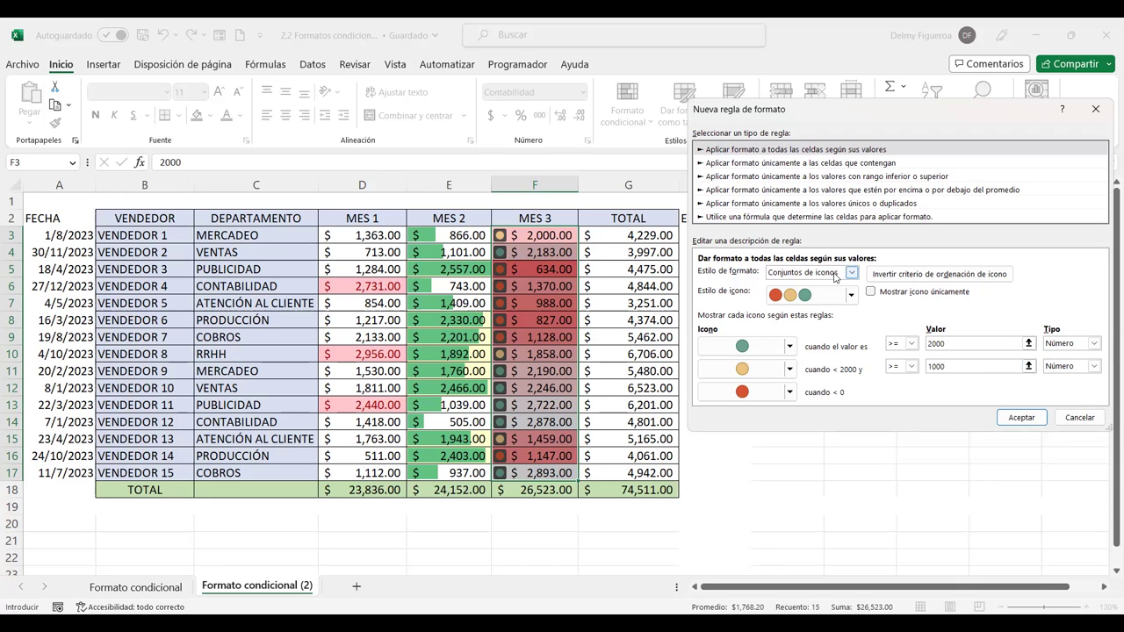
Keep the >= operator, green circle icon and Conjuntos de iconos format style
click(911, 366)
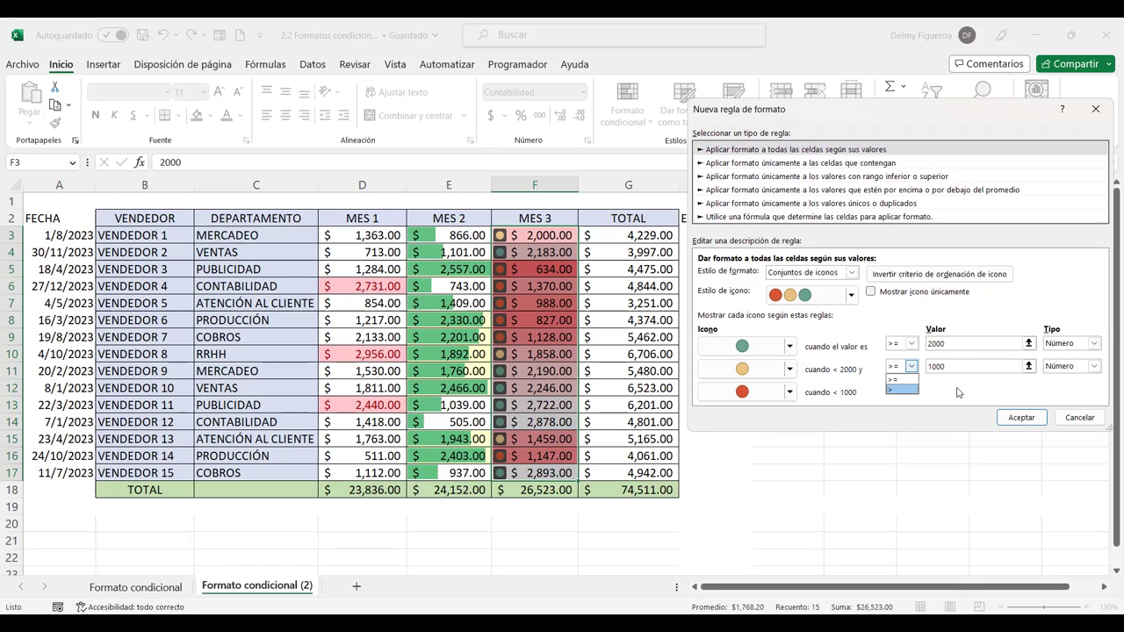
click(909, 378)
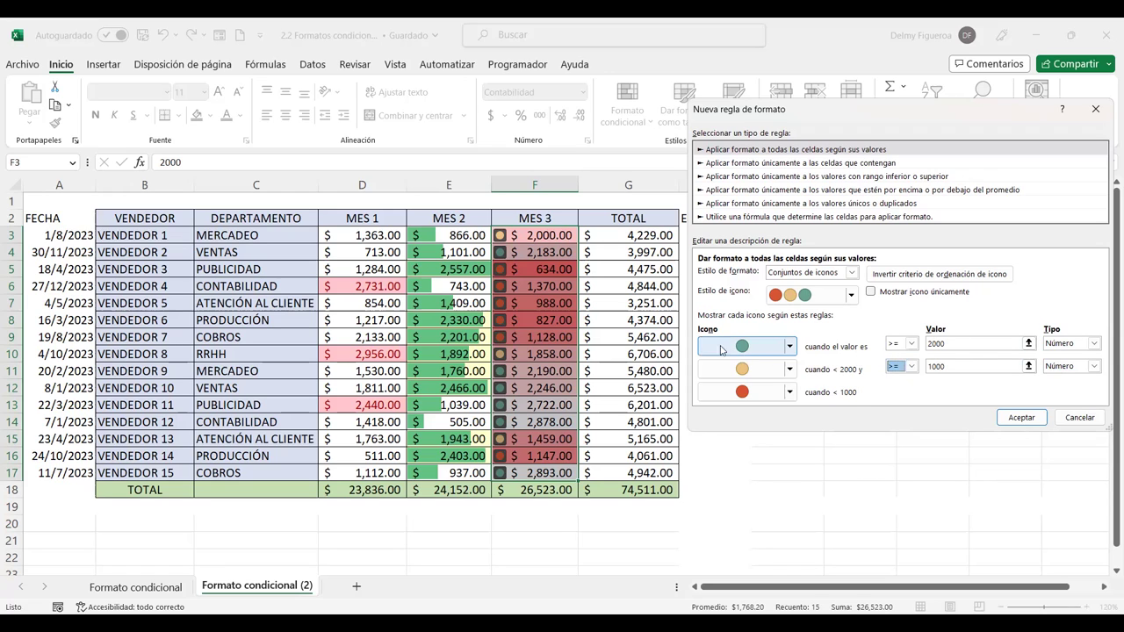
click(791, 348)
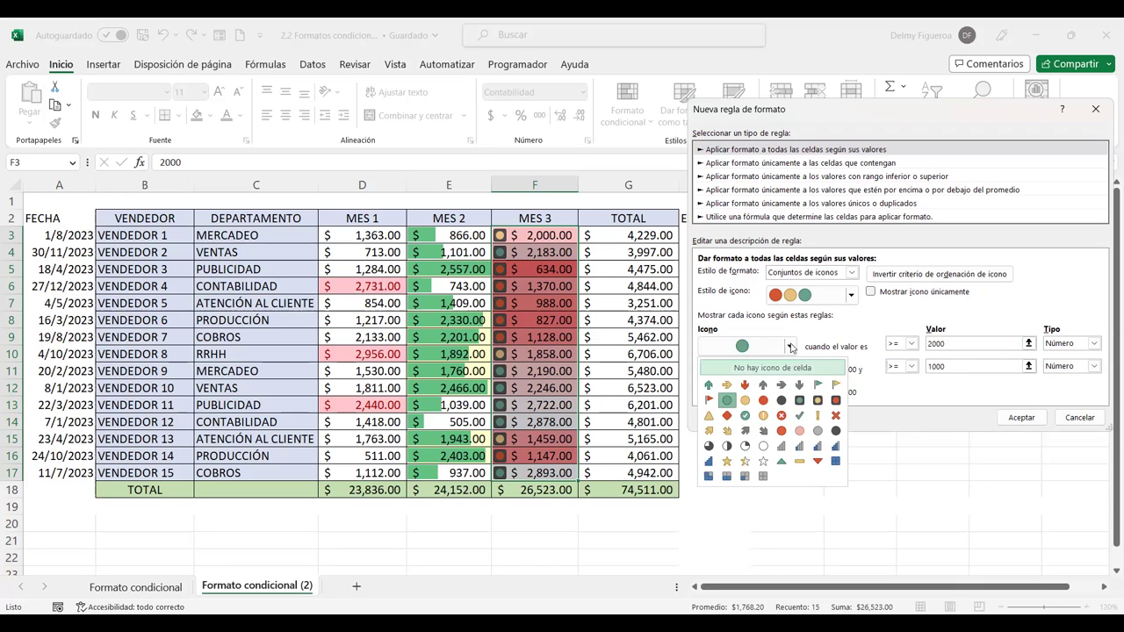
click(791, 348)
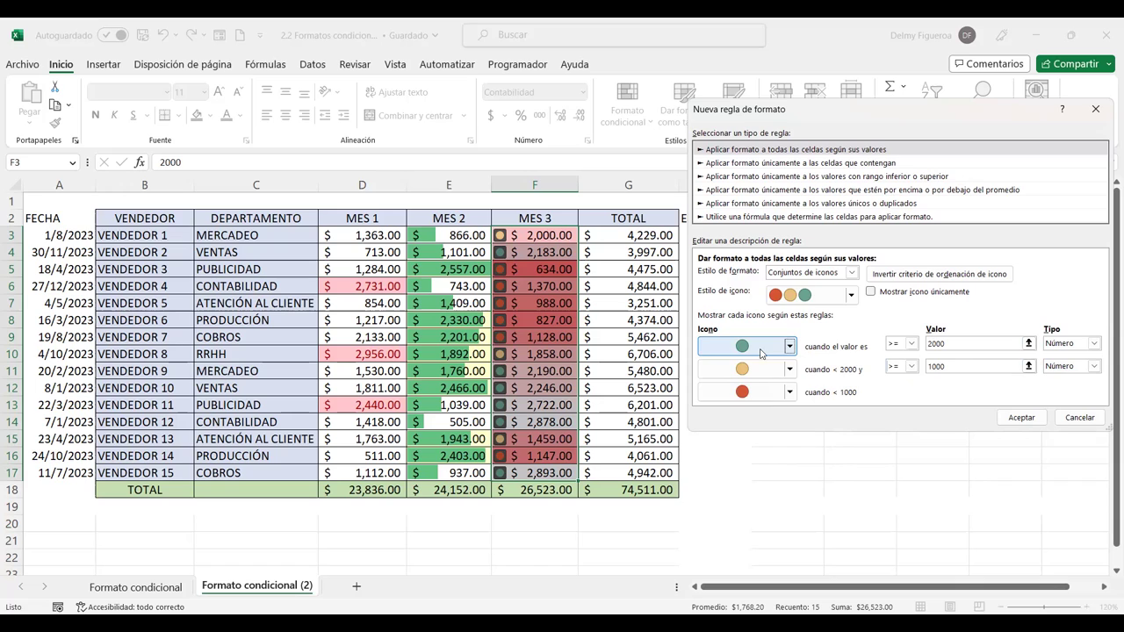
click(852, 273)
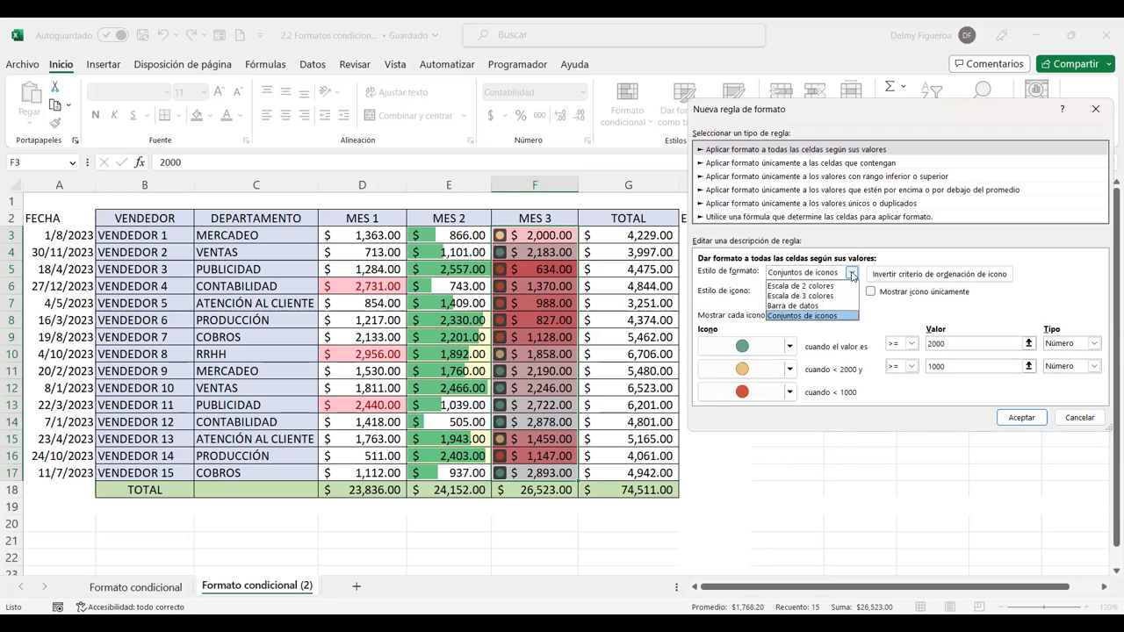
click(852, 274)
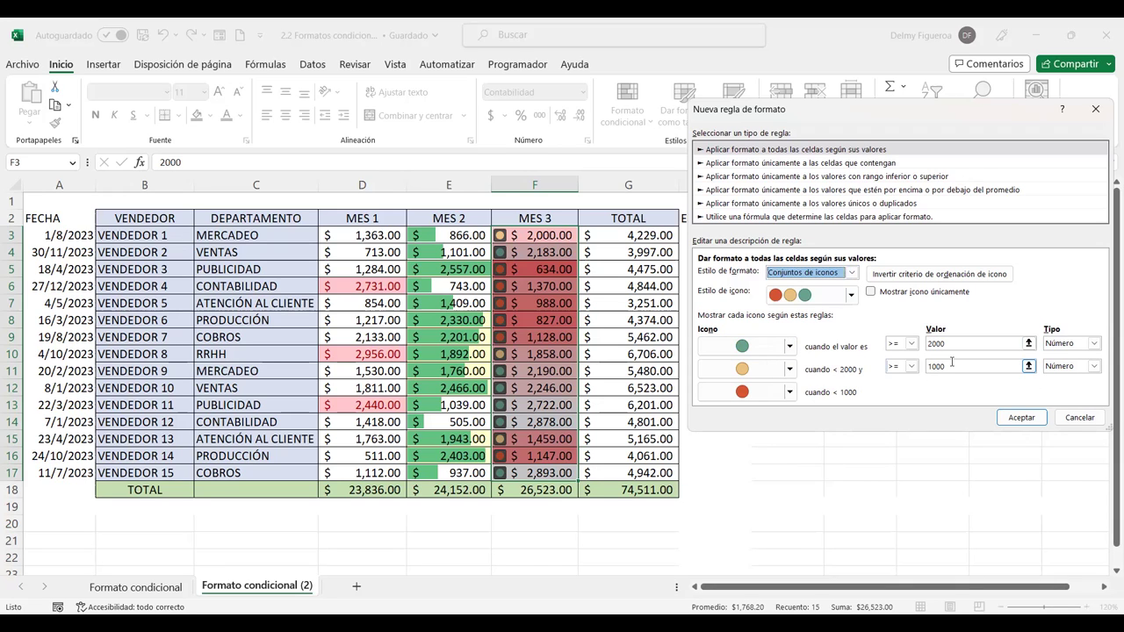
Apply the icon rule to MES 3: green at 2000+, yellow from 1000, red below
click(1021, 418)
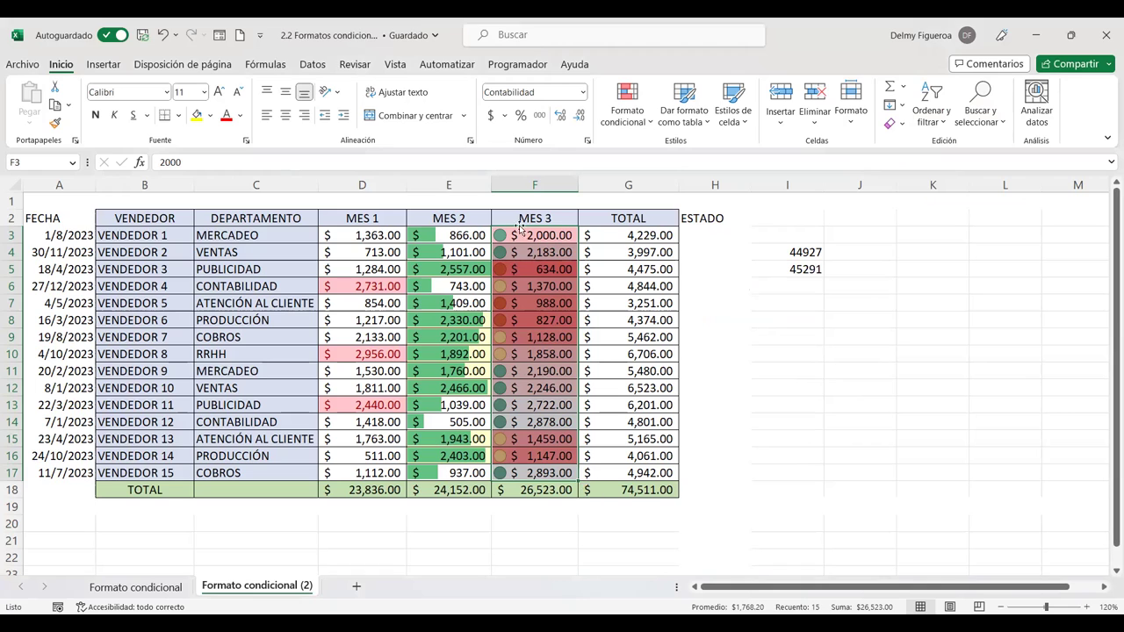
click(645, 124)
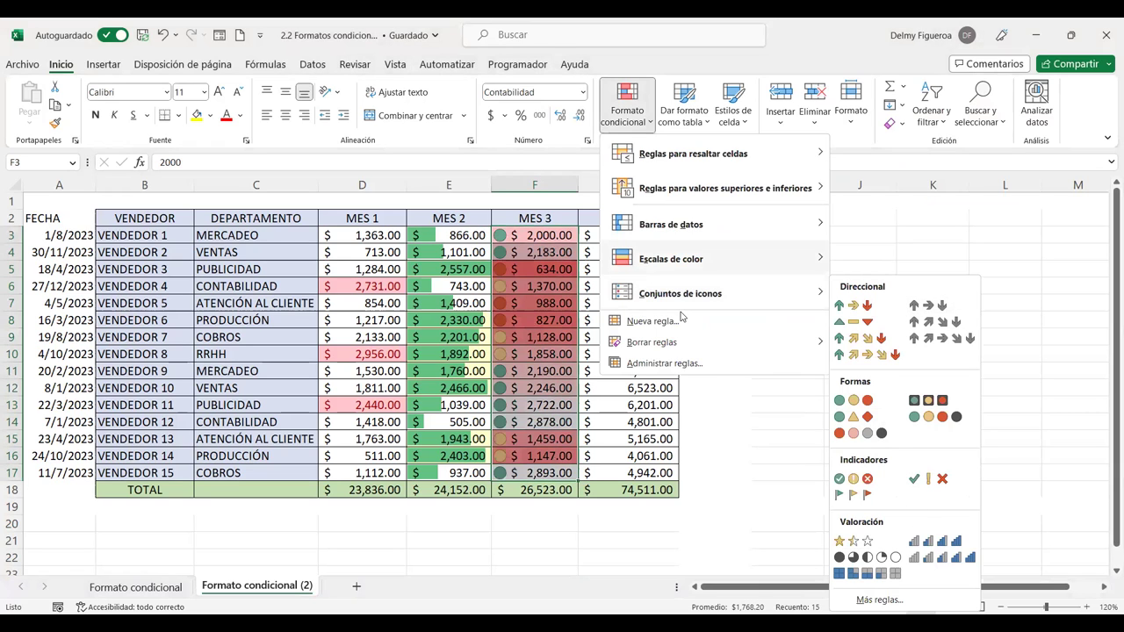
click(661, 320)
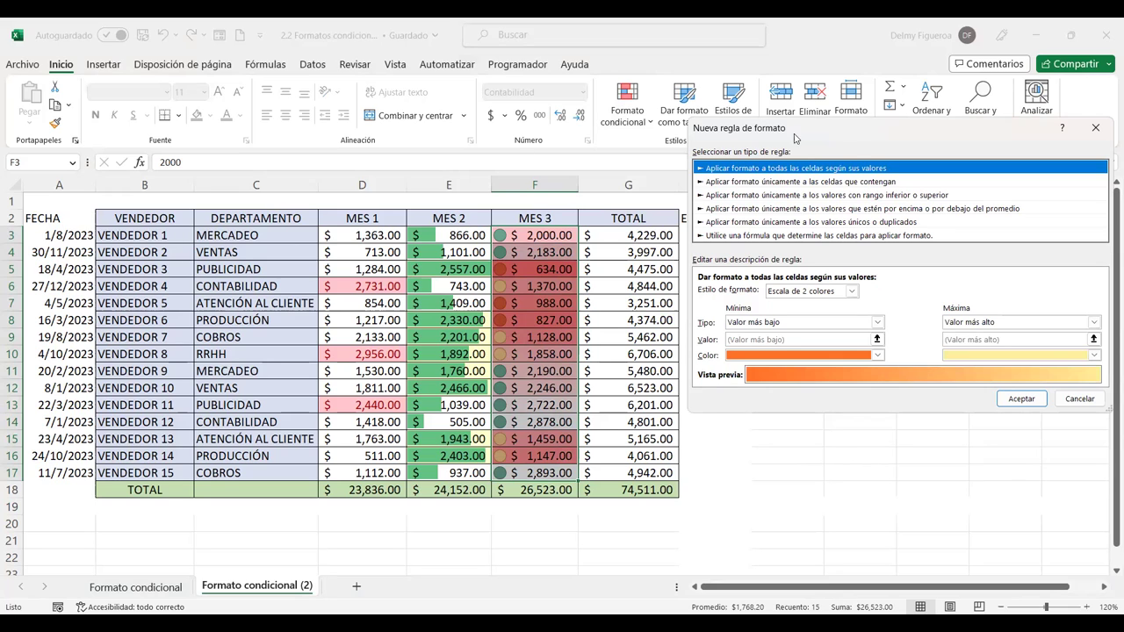
click(1089, 400)
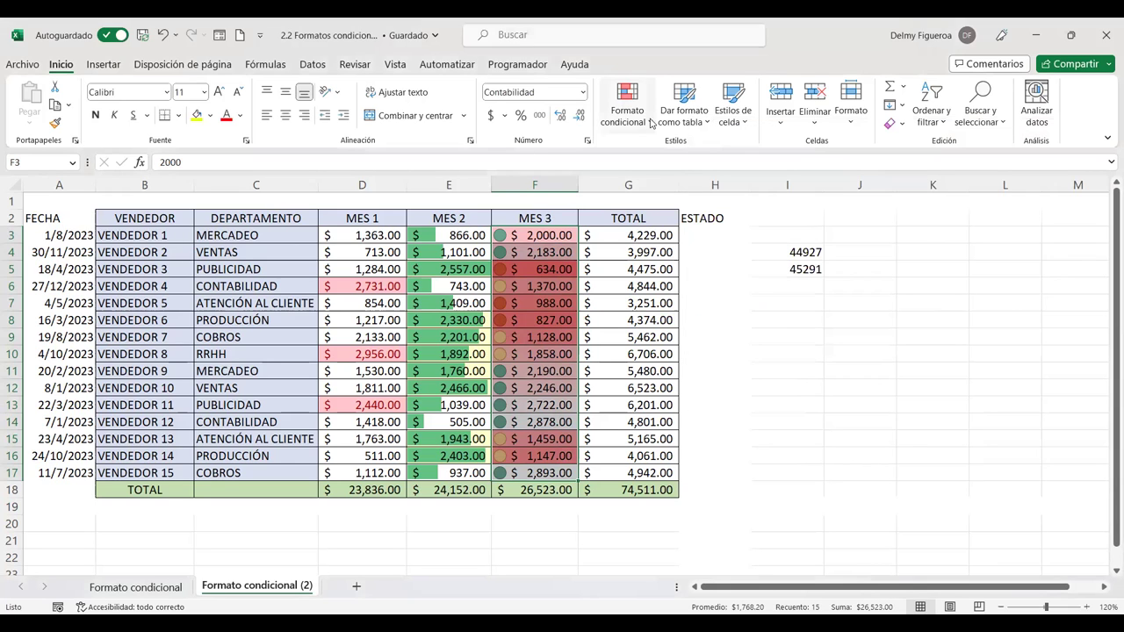
click(651, 123)
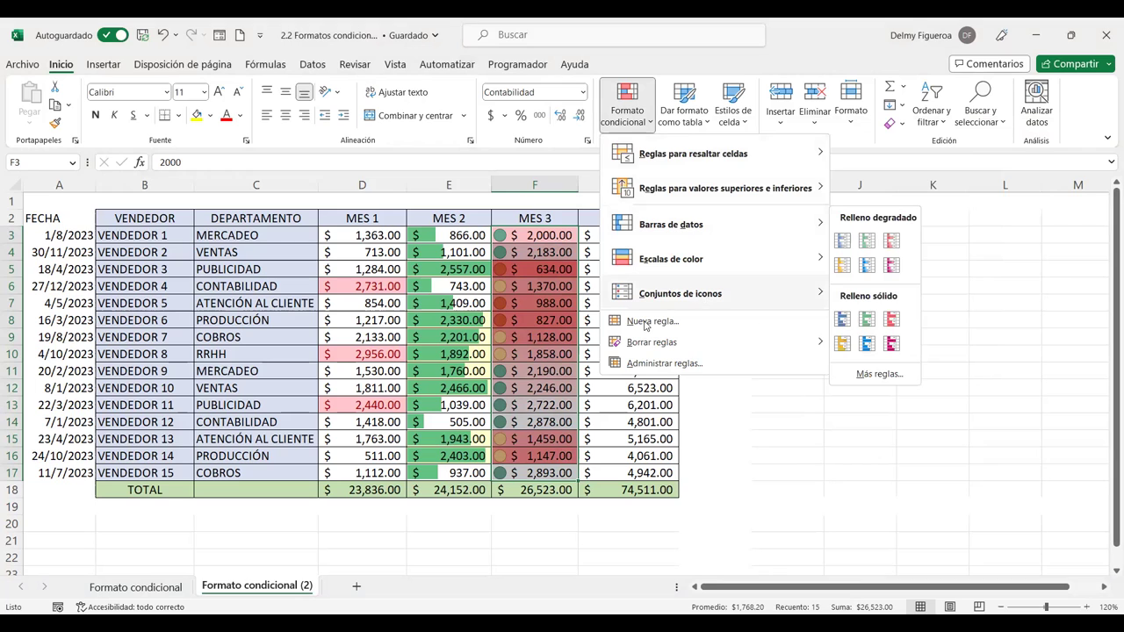
Draft a 2-color scale rule: orange for the lowest value, pale yellow for the highest
click(647, 320)
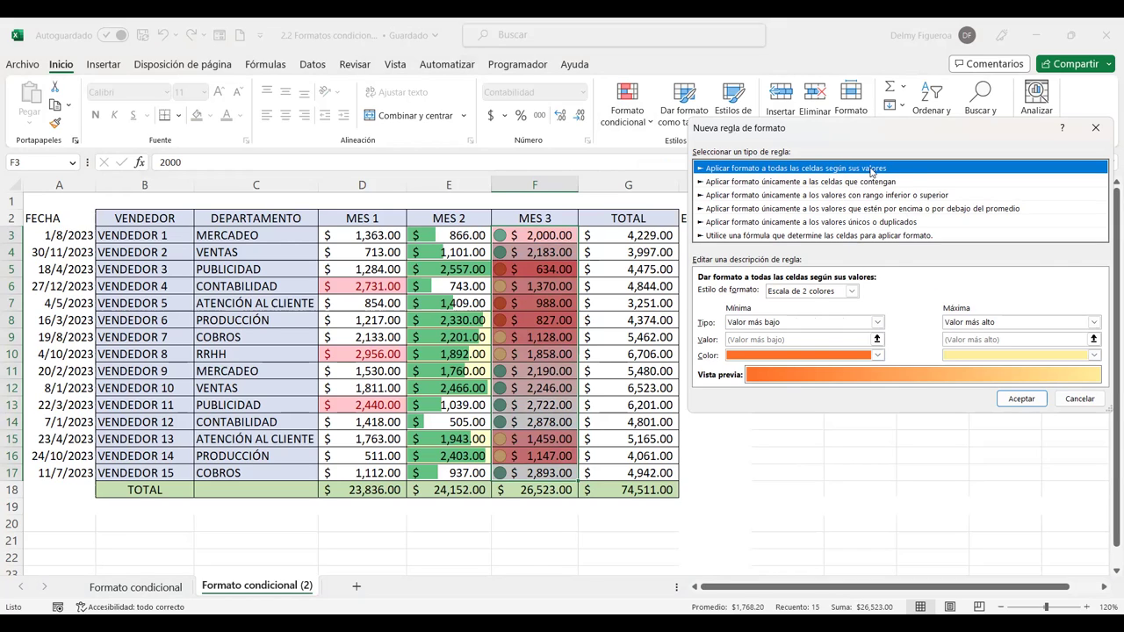
click(852, 291)
click(924, 301)
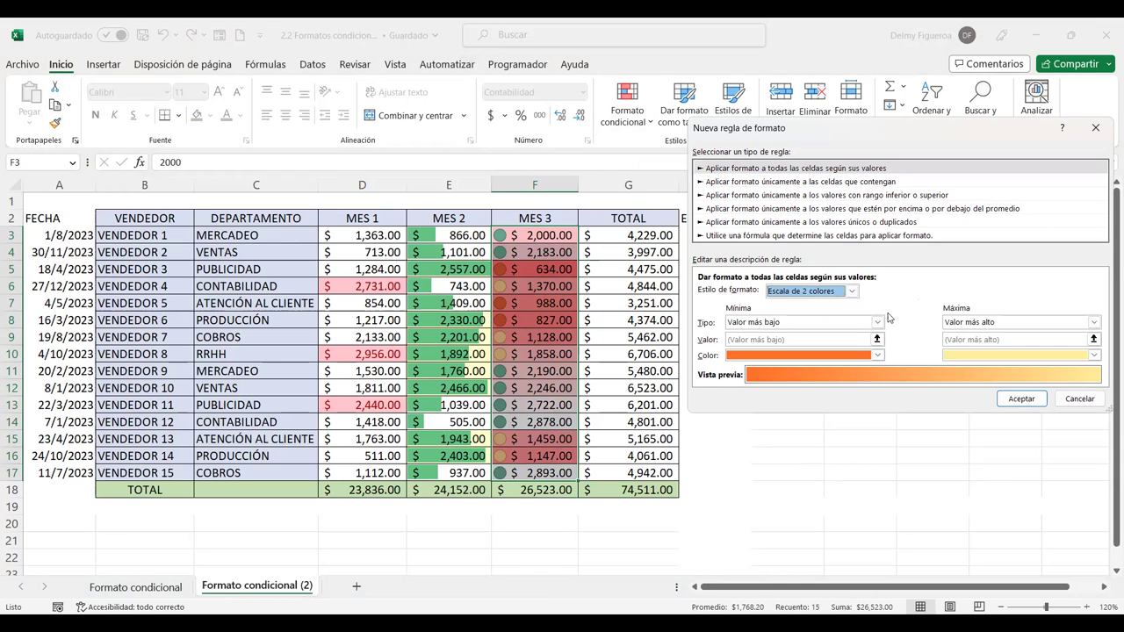
click(877, 323)
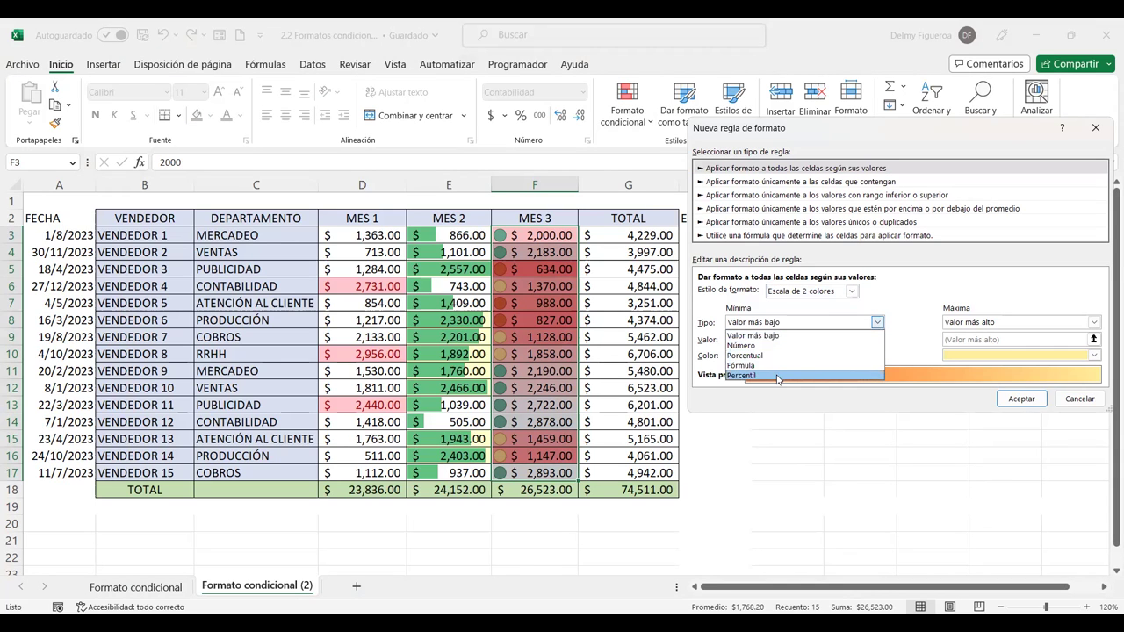
click(909, 312)
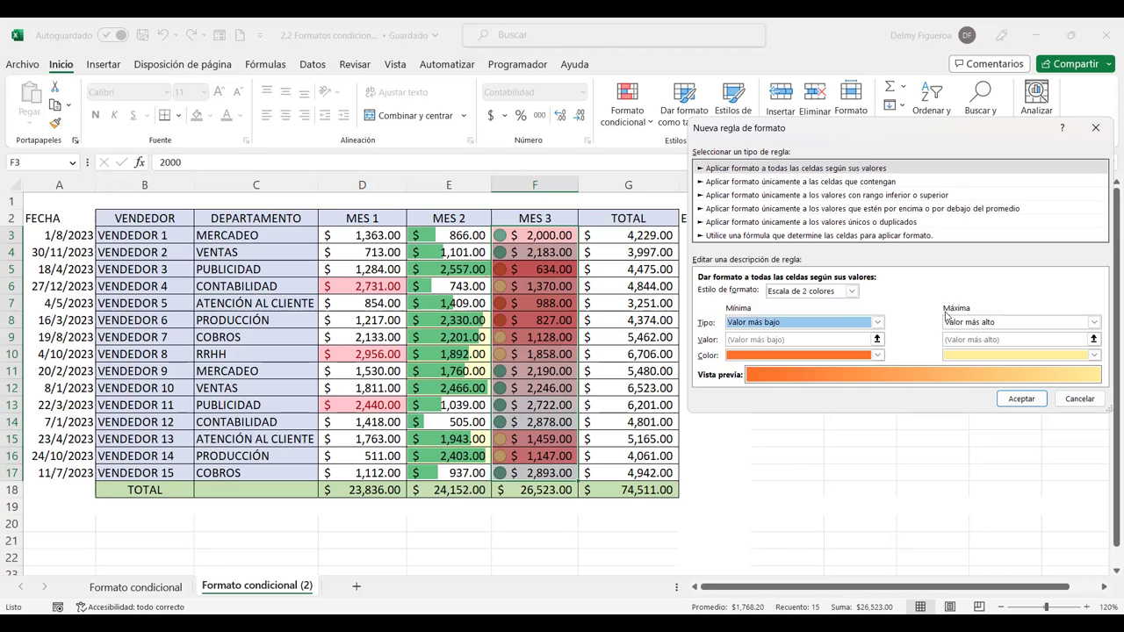
click(984, 323)
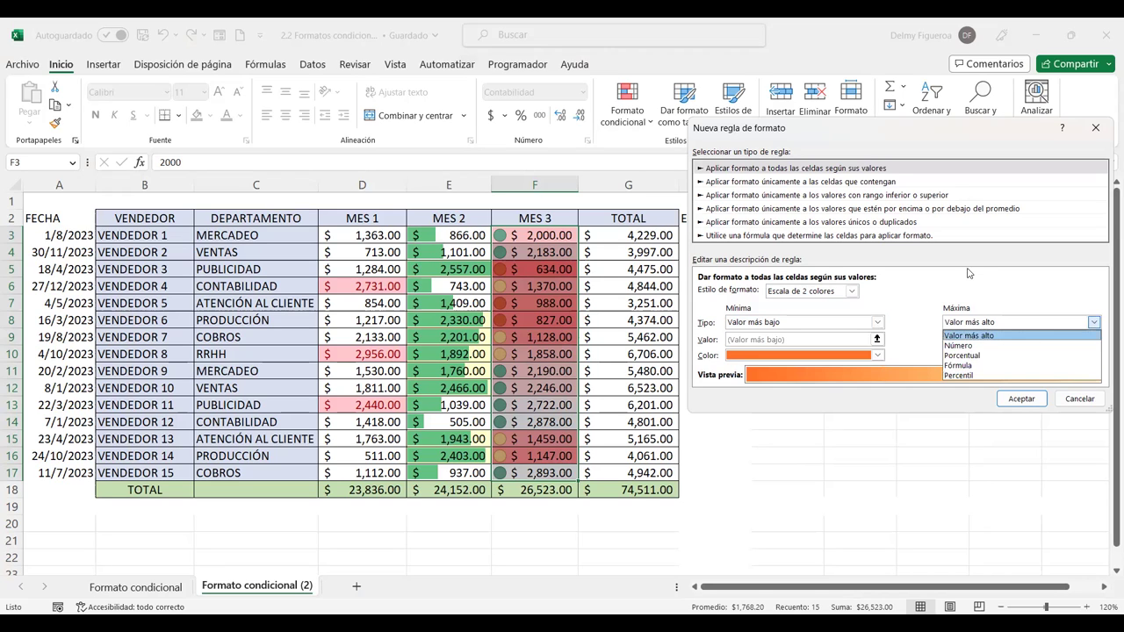
click(970, 335)
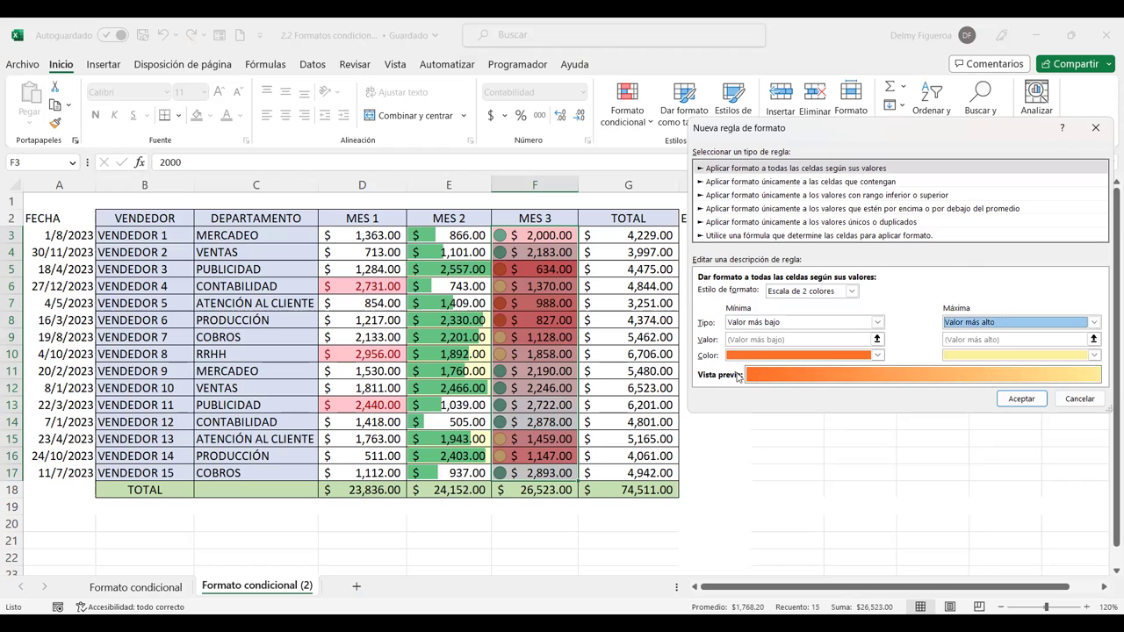
click(757, 356)
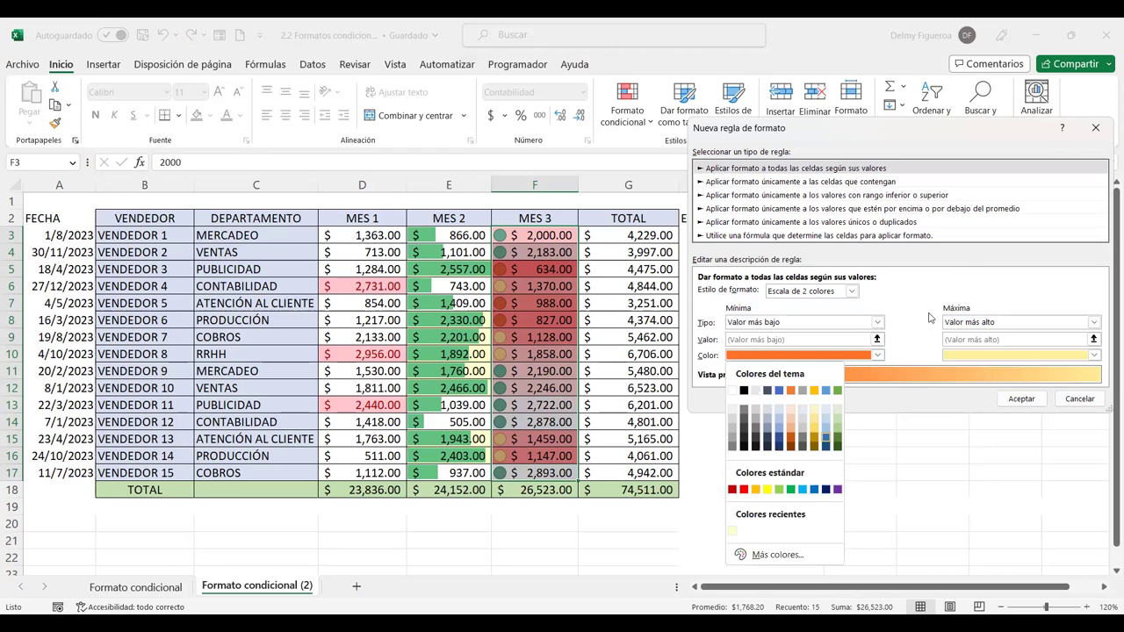
click(960, 273)
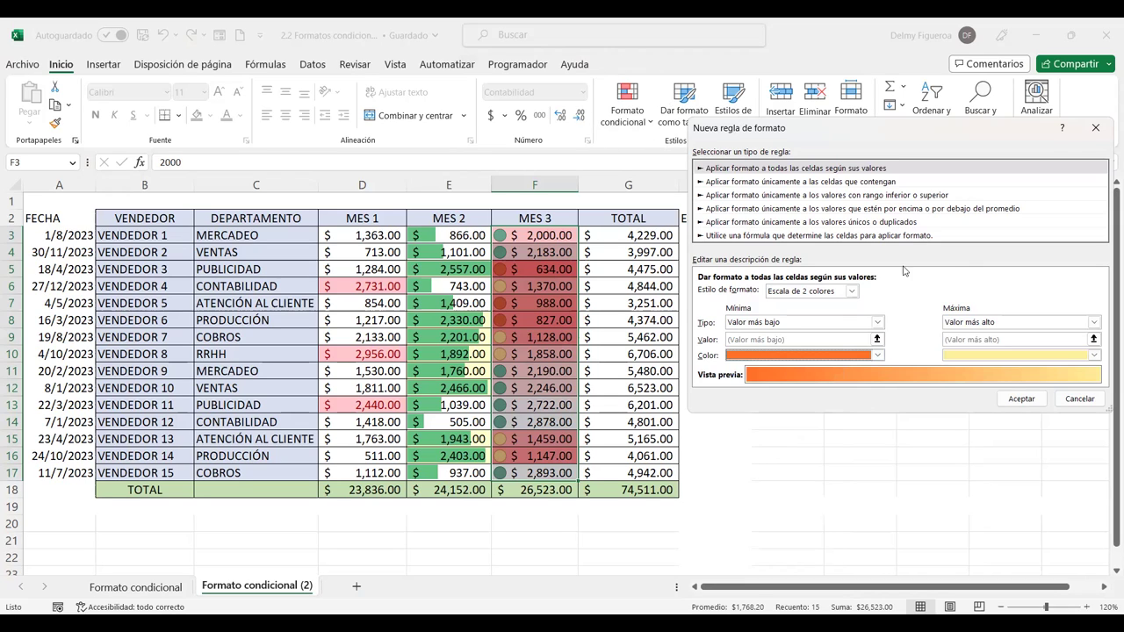
Set the draft rule to format only Celdas en blanco, then discard the unfinished rule
click(739, 182)
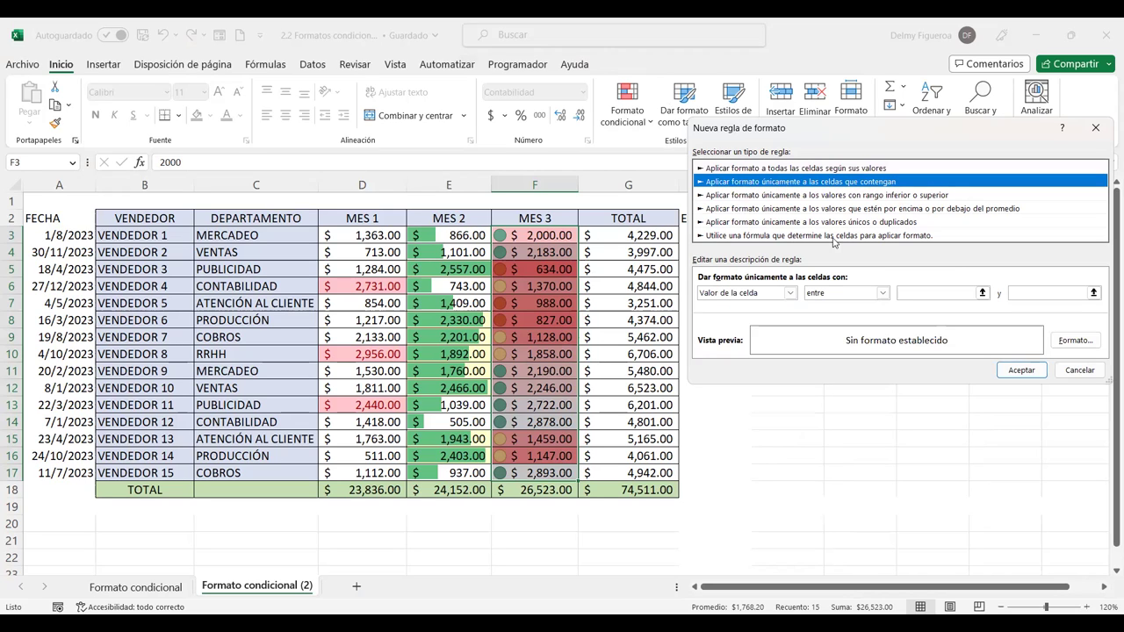
click(790, 294)
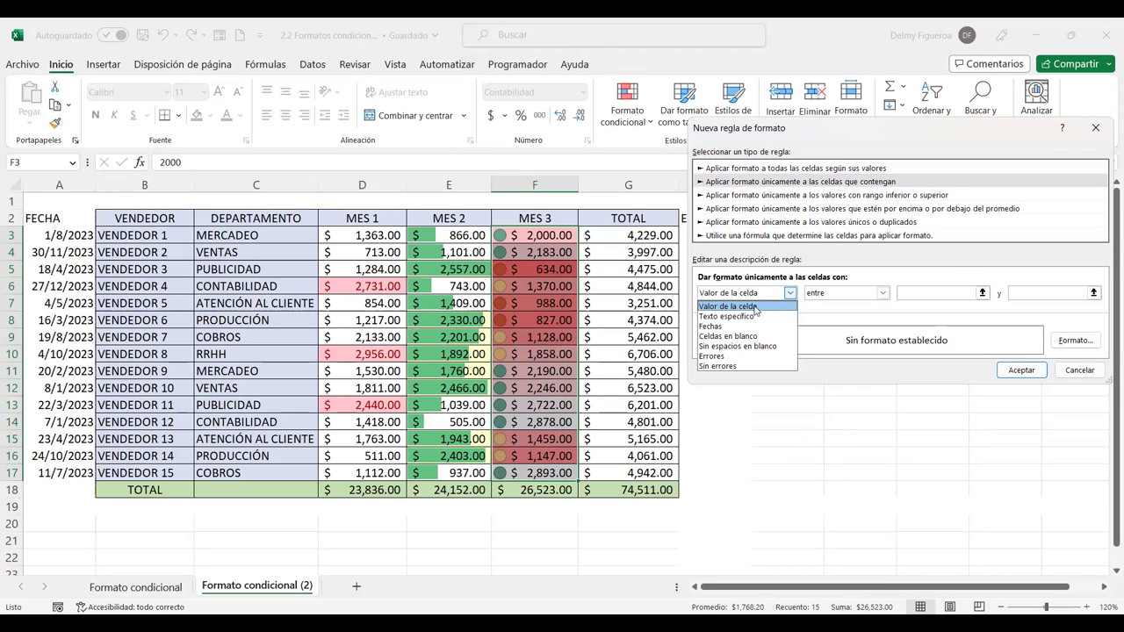
click(717, 326)
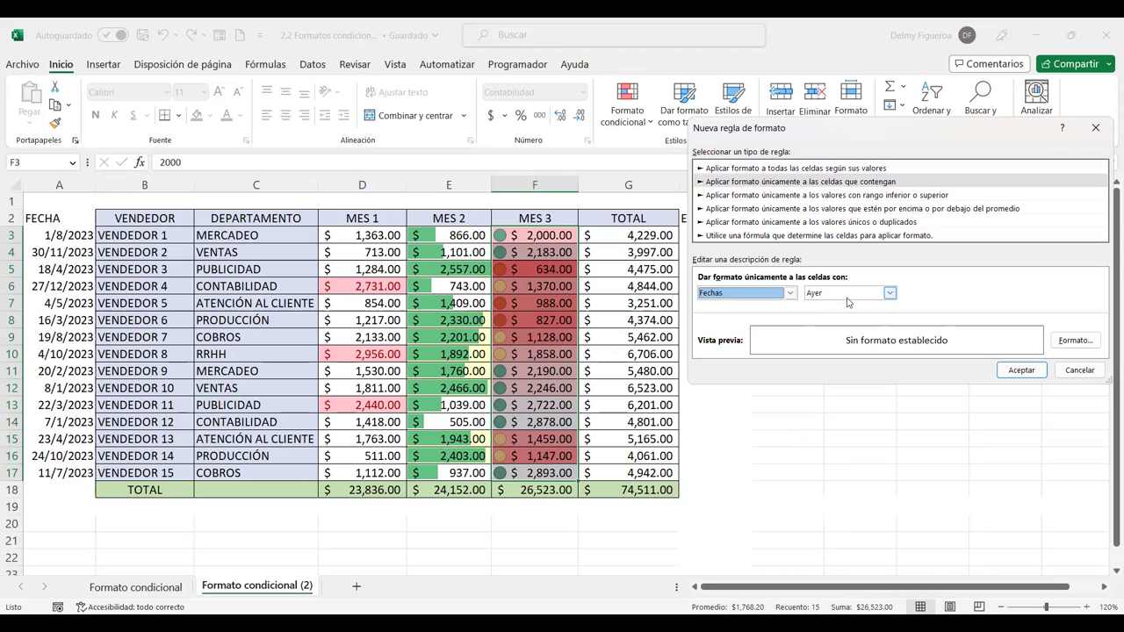
click(891, 295)
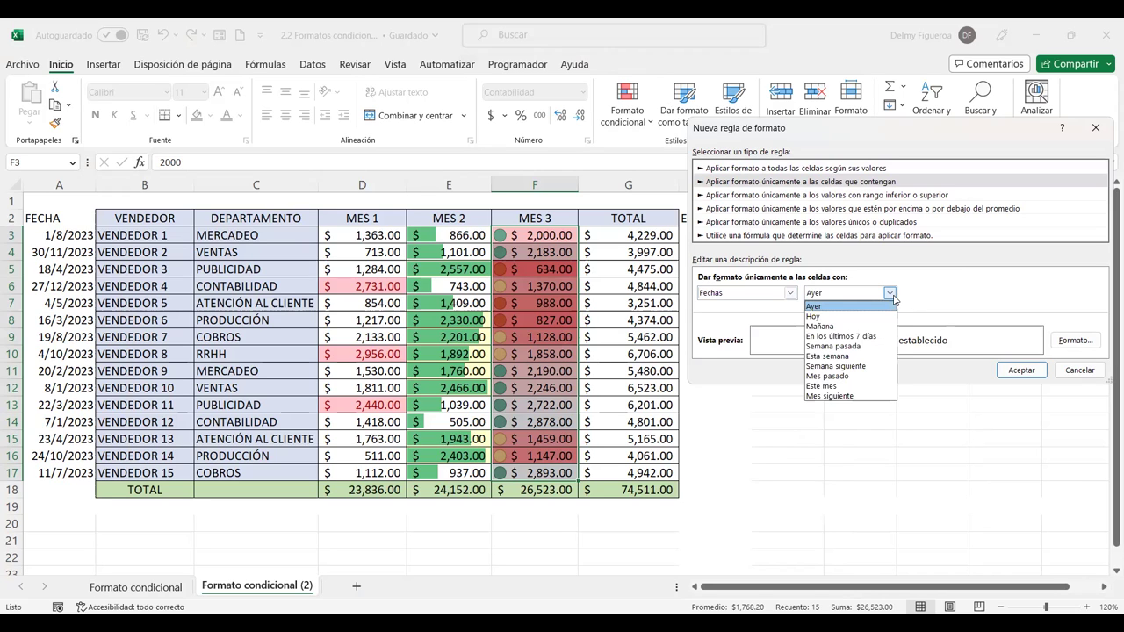
click(792, 293)
click(792, 293)
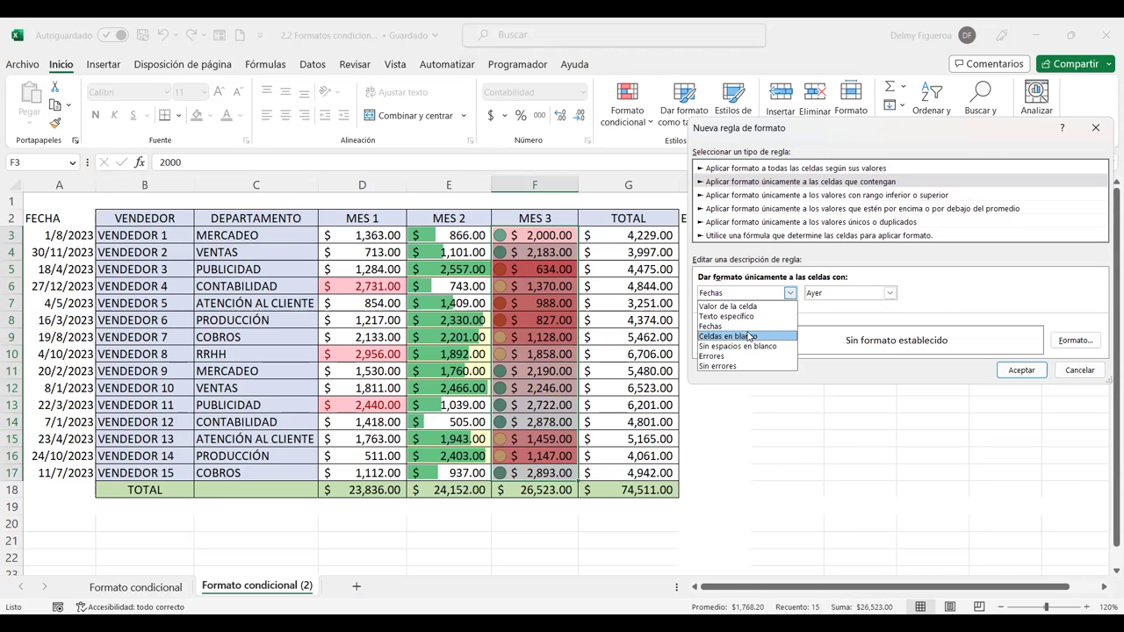
click(751, 336)
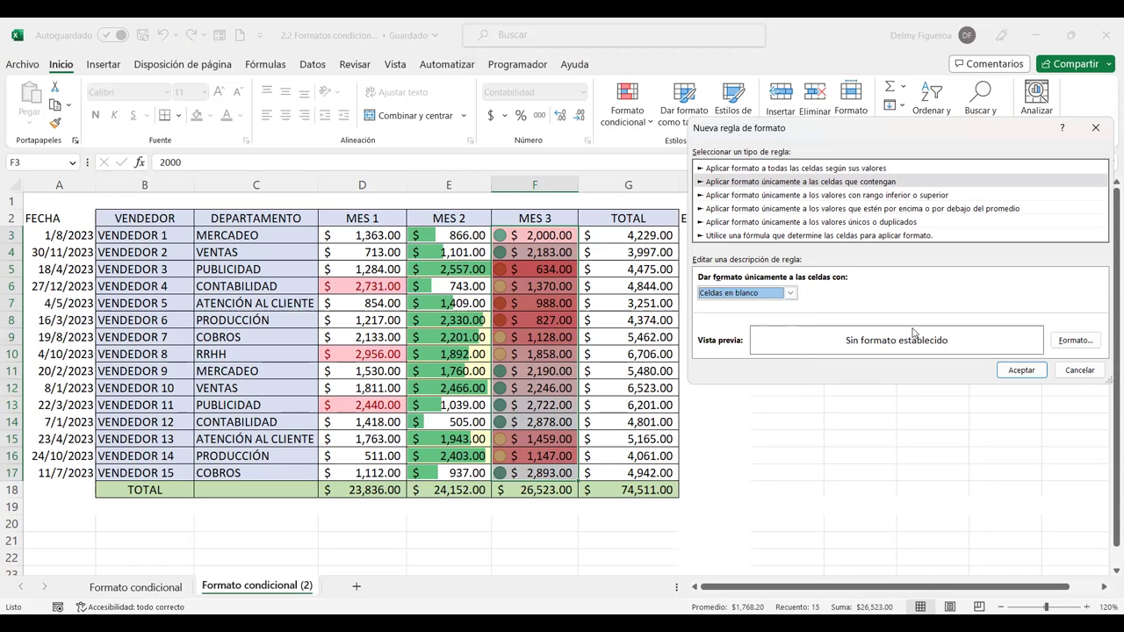
click(1079, 376)
Insert an empty column before TOTAL and head it MES 4 in G2
click(794, 359)
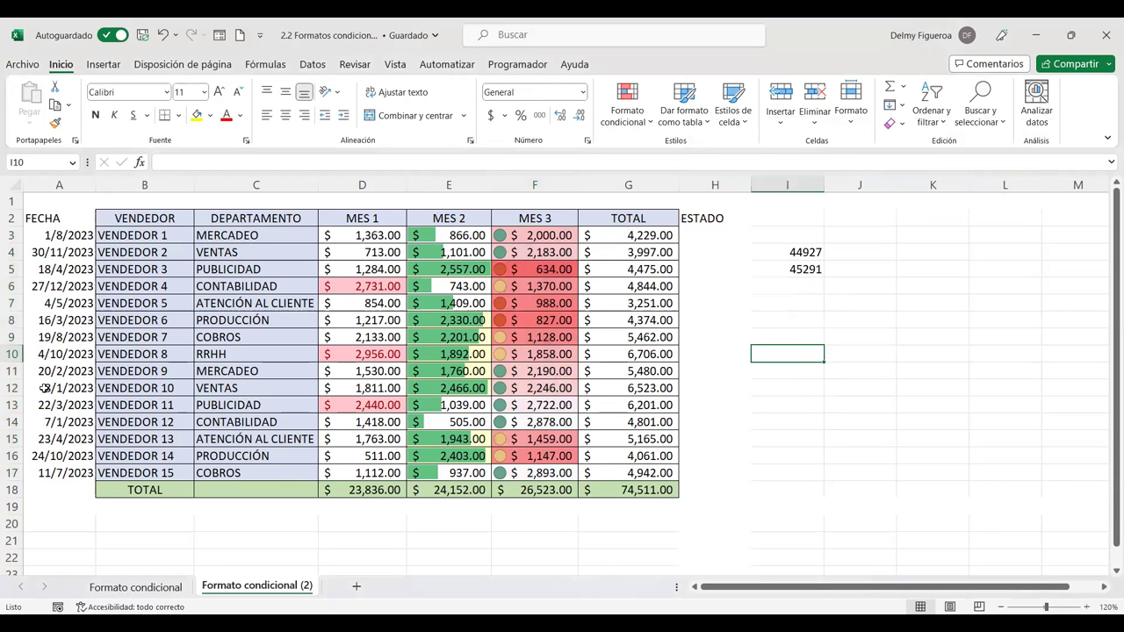
click(13, 490)
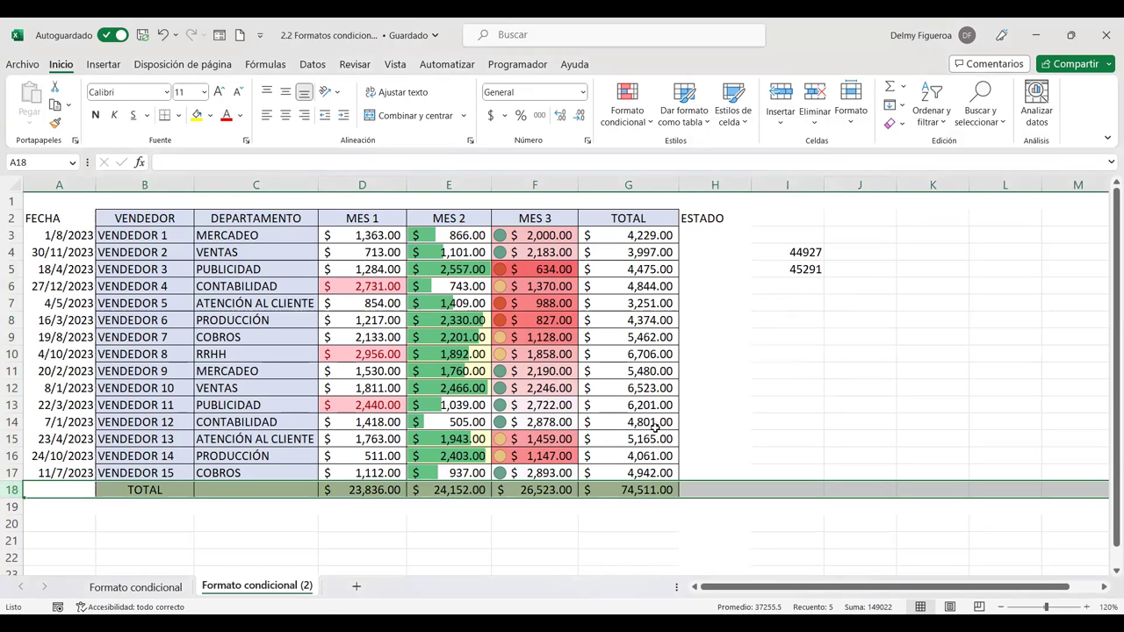
click(535, 185)
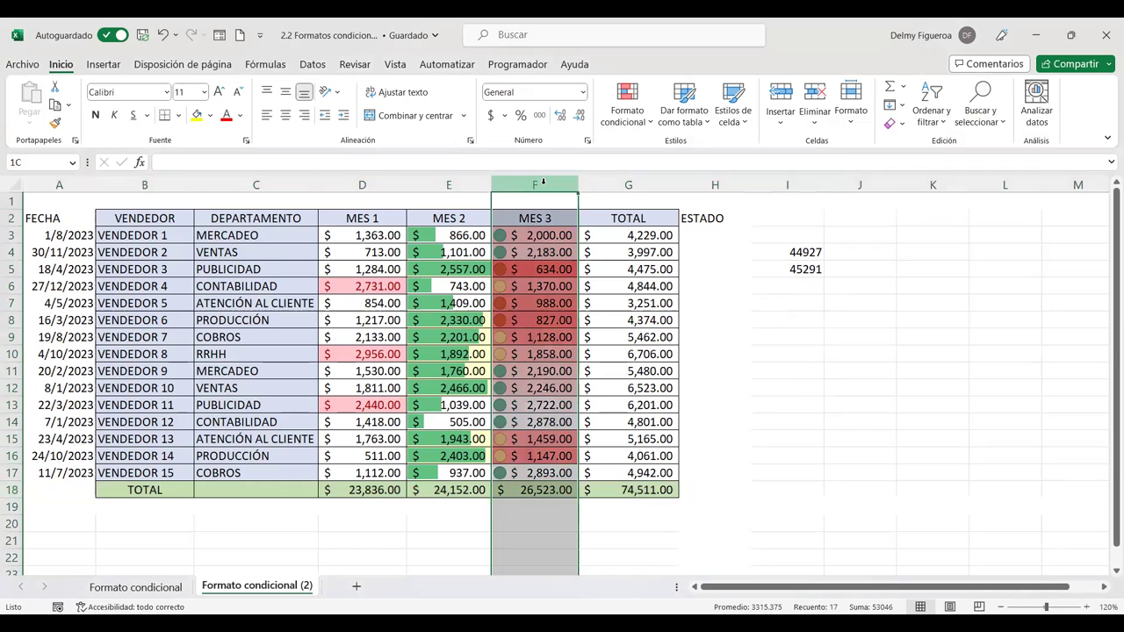
click(638, 184)
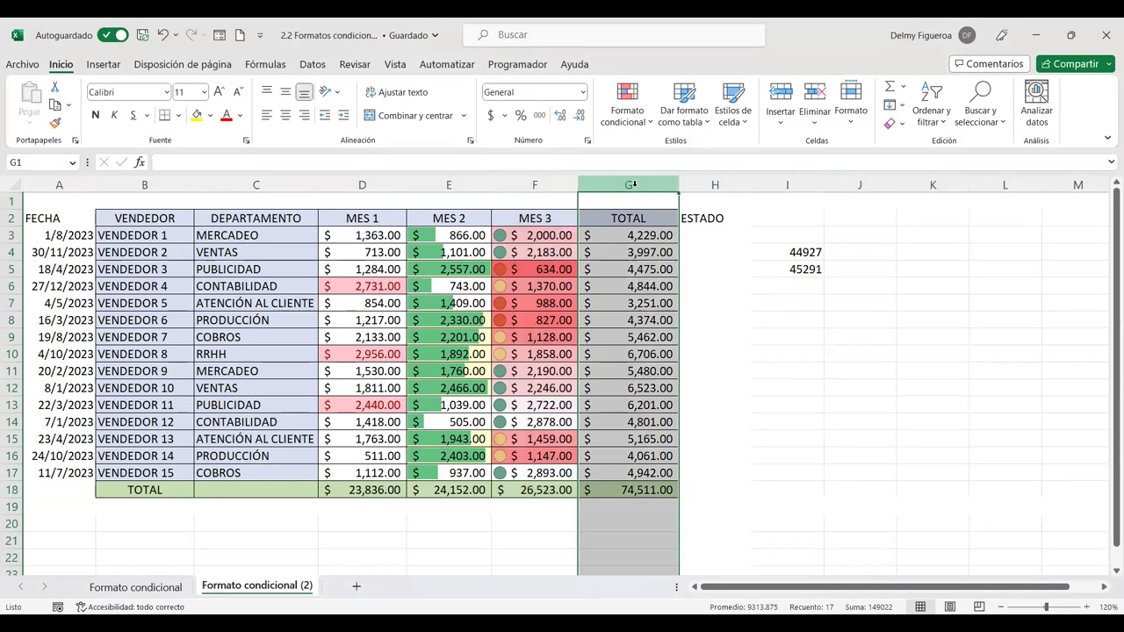
right_click(639, 188)
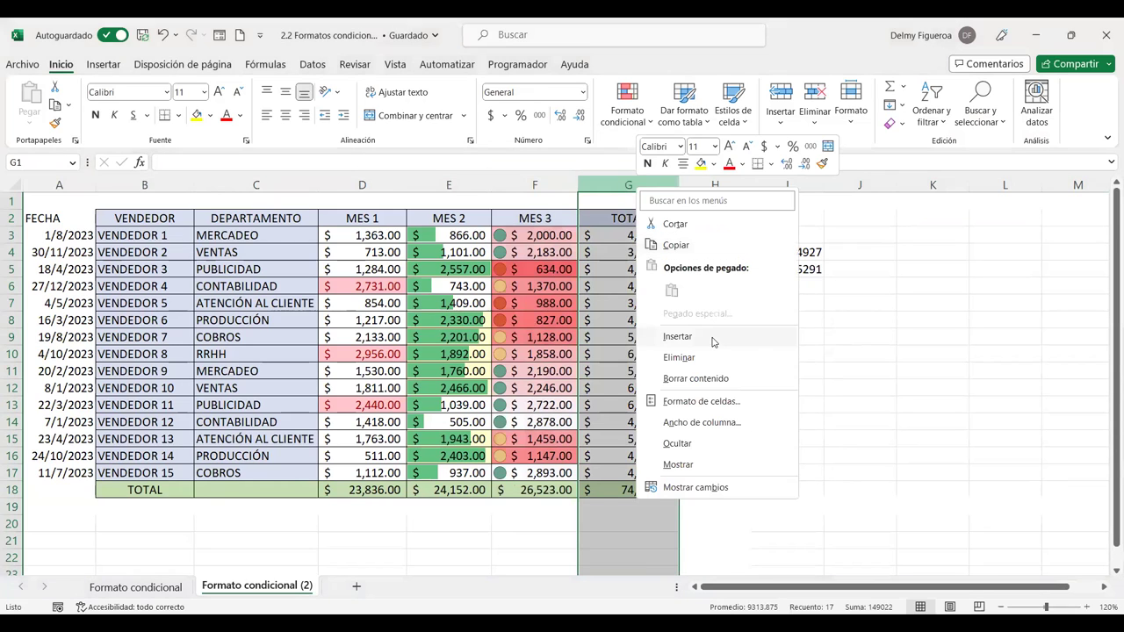
click(677, 337)
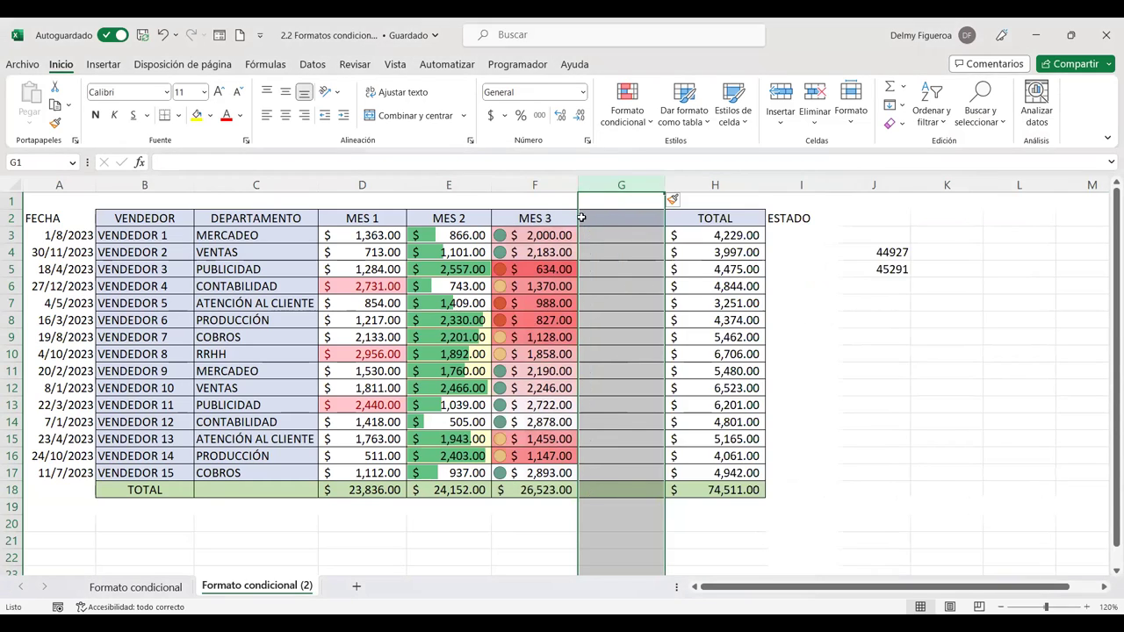
click(607, 218)
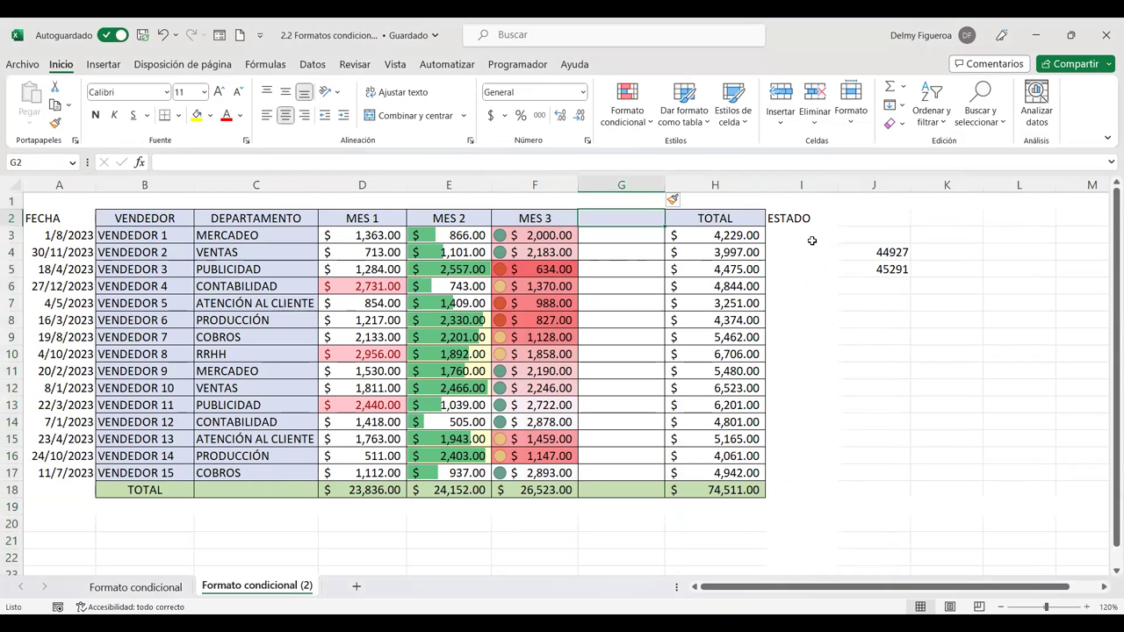
text(MES 4)
key(Return)
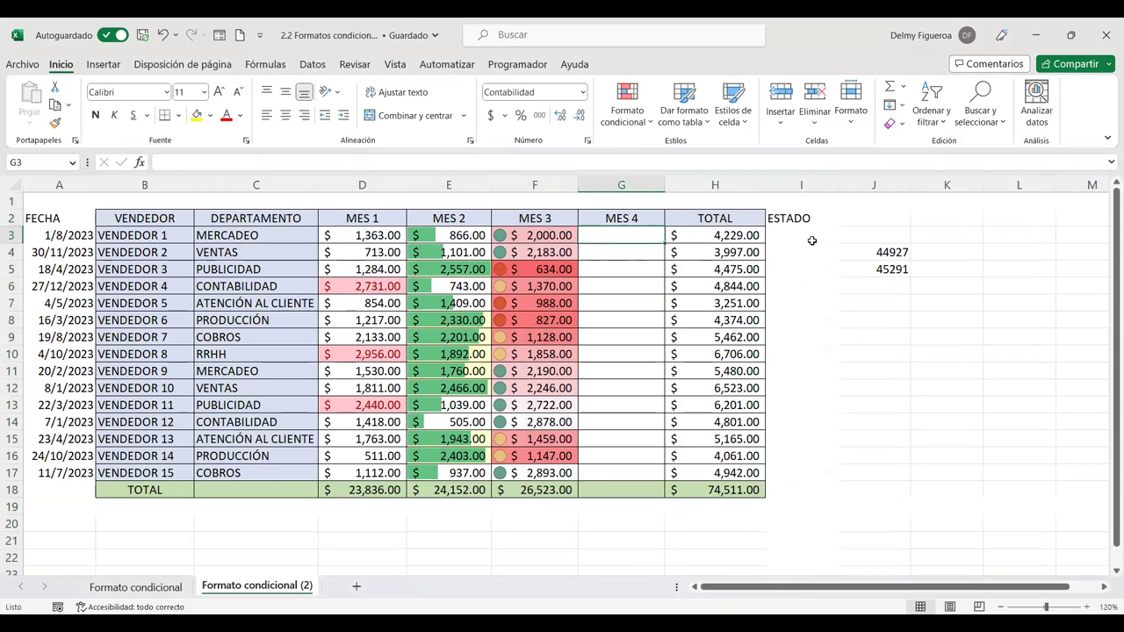
Enter =+ALEATORIO.ENTRE(500;3000) in G3 and fill it down to G17
drag(620, 233, 621, 285)
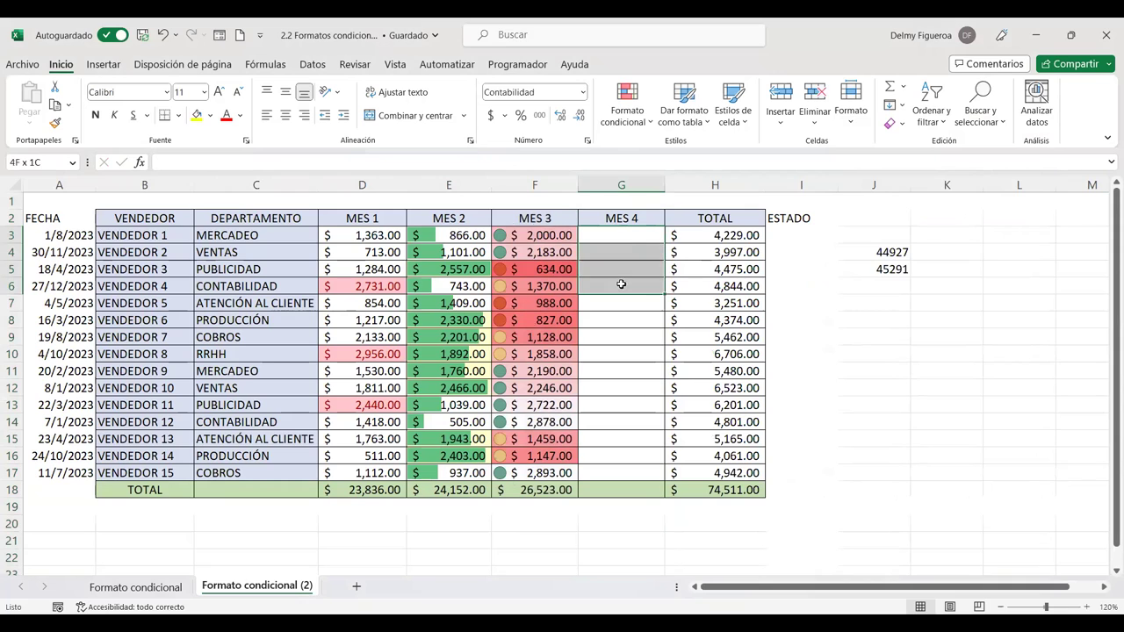
click(633, 237)
text(+ALE)
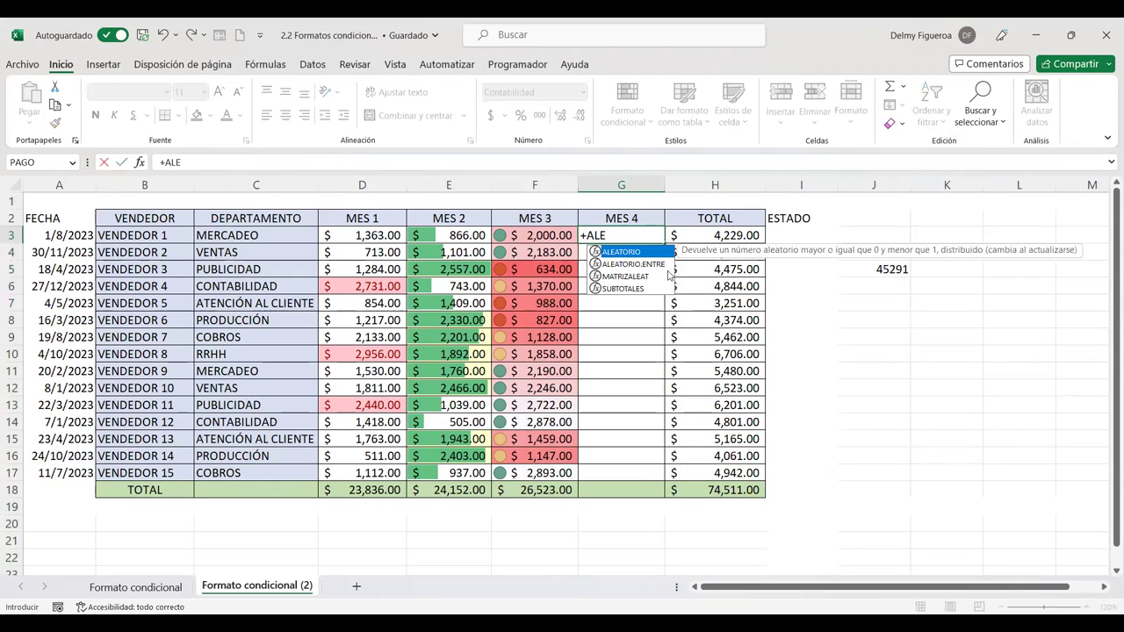
double_click(664, 265)
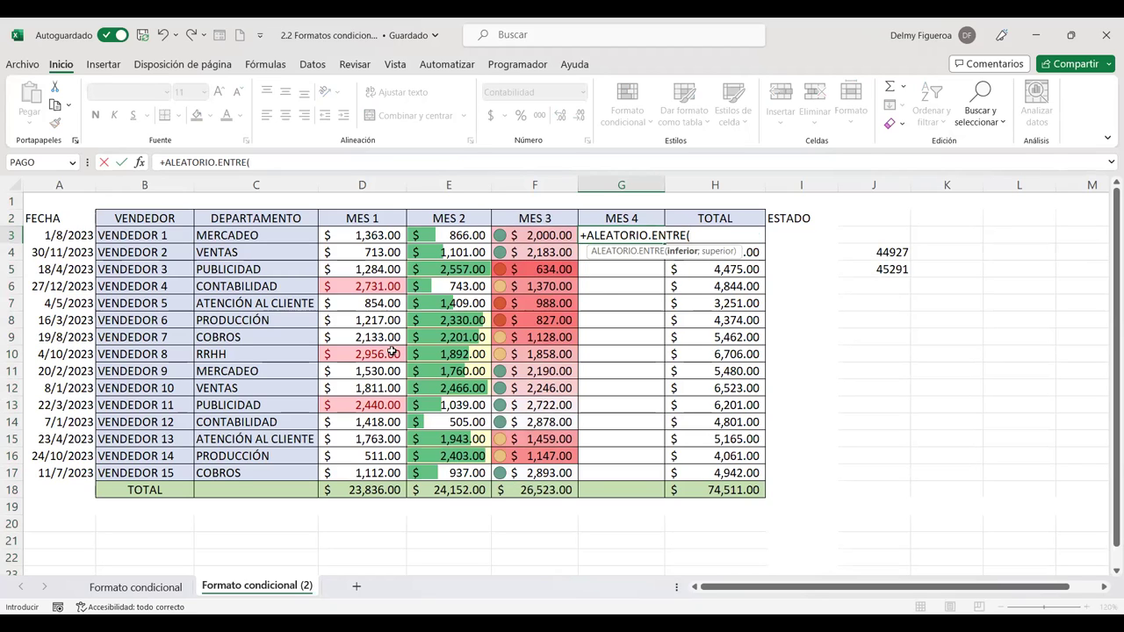
text(500)
text(;)
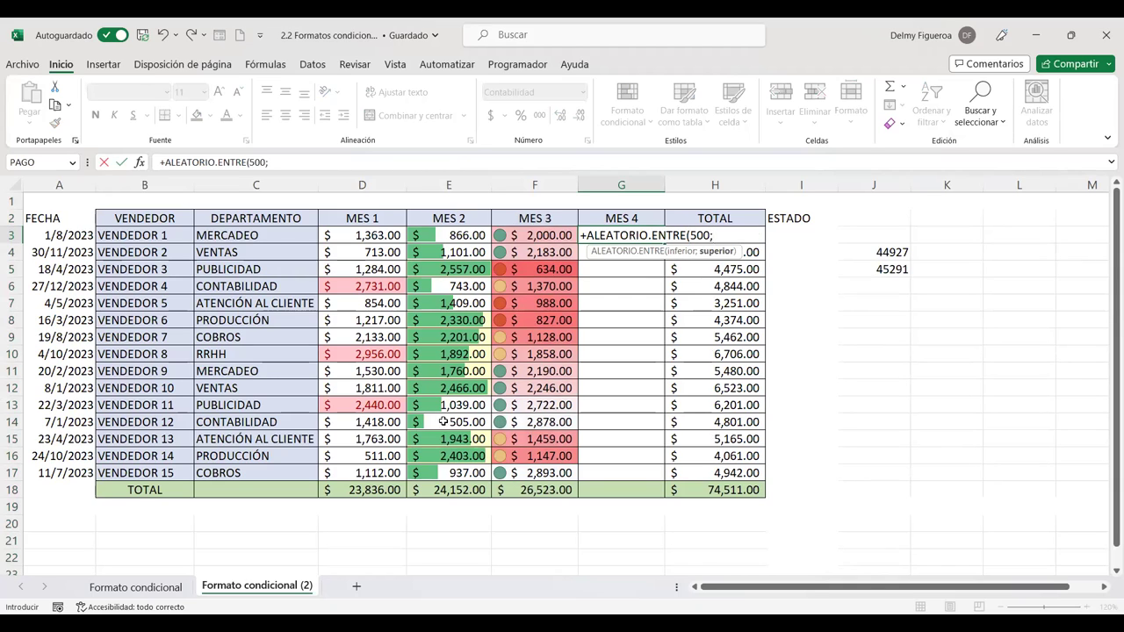
text(3000)
key(Return)
click(629, 235)
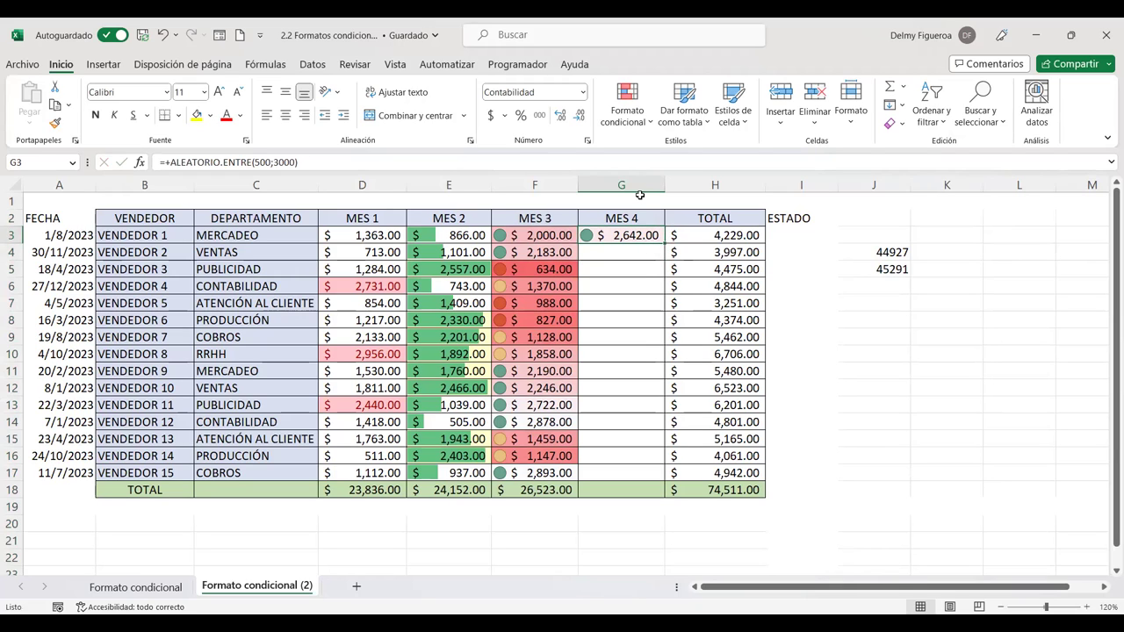
drag(665, 244, 650, 476)
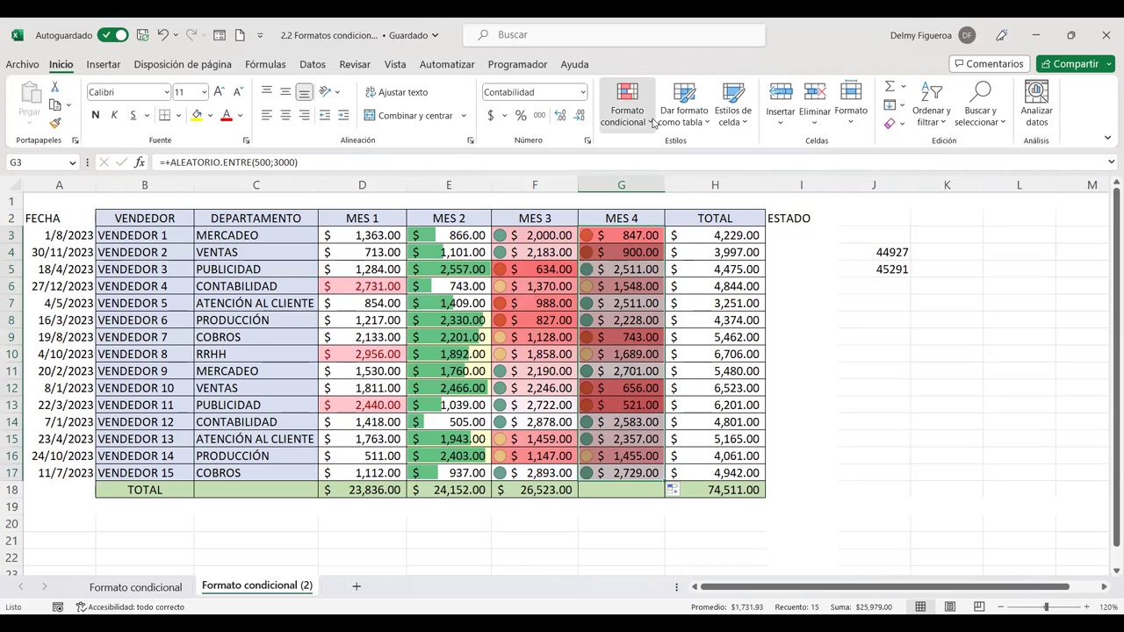
Clear all conditional formatting rules from the selected MES 4 cells G3:G17
click(653, 122)
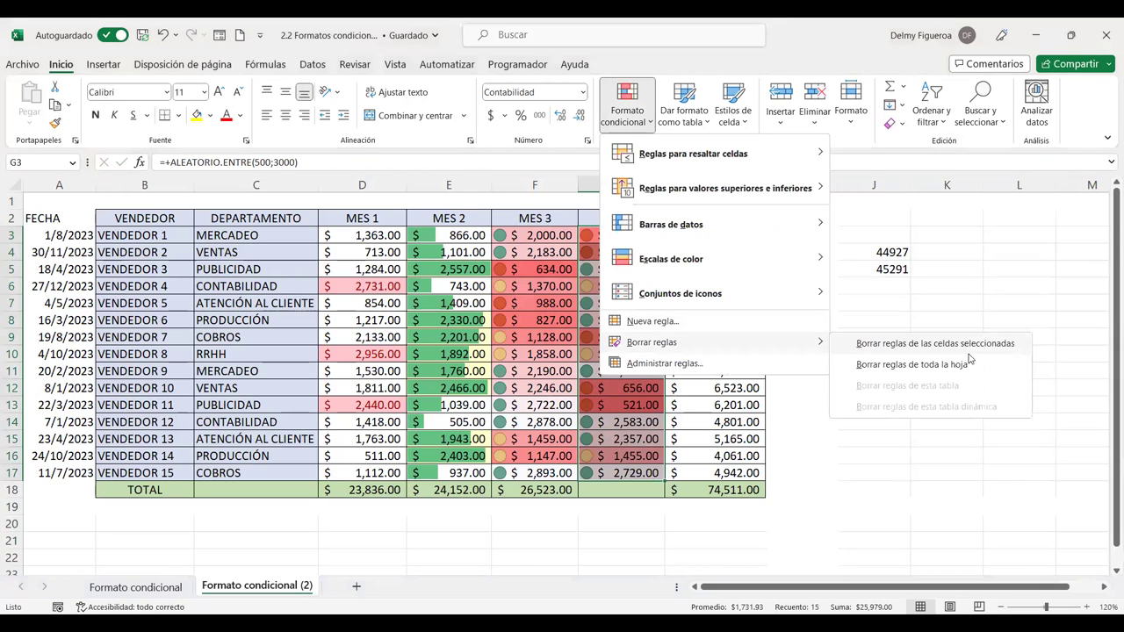
mouse_move(651, 342)
click(1007, 344)
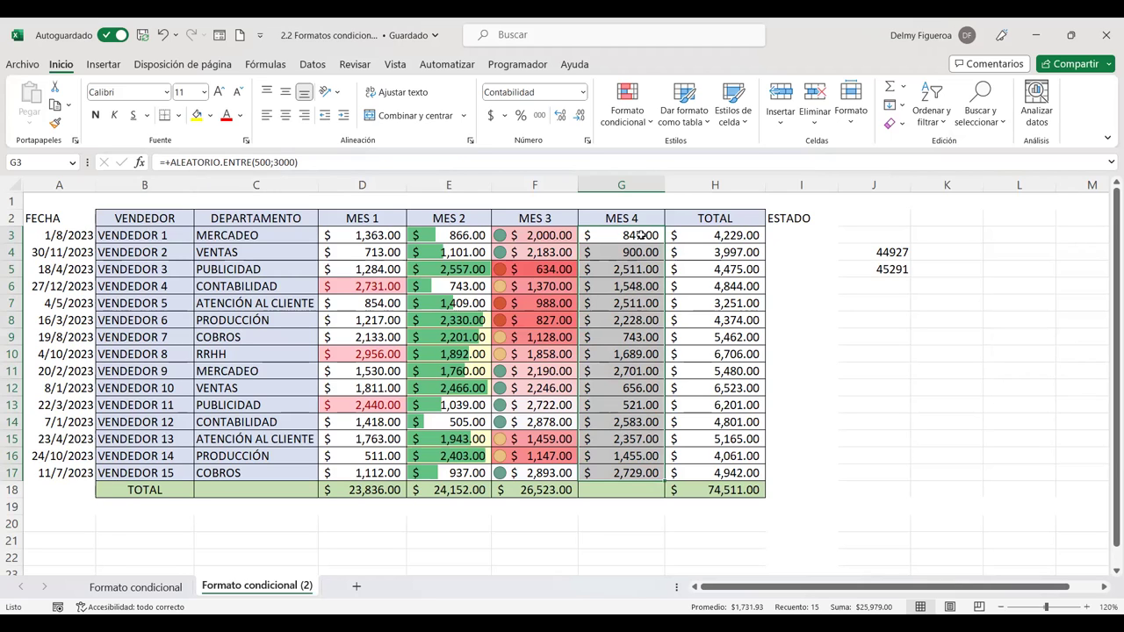
Copy the MES 4 amounts and paste them back as fixed values
key(ctrl+c)
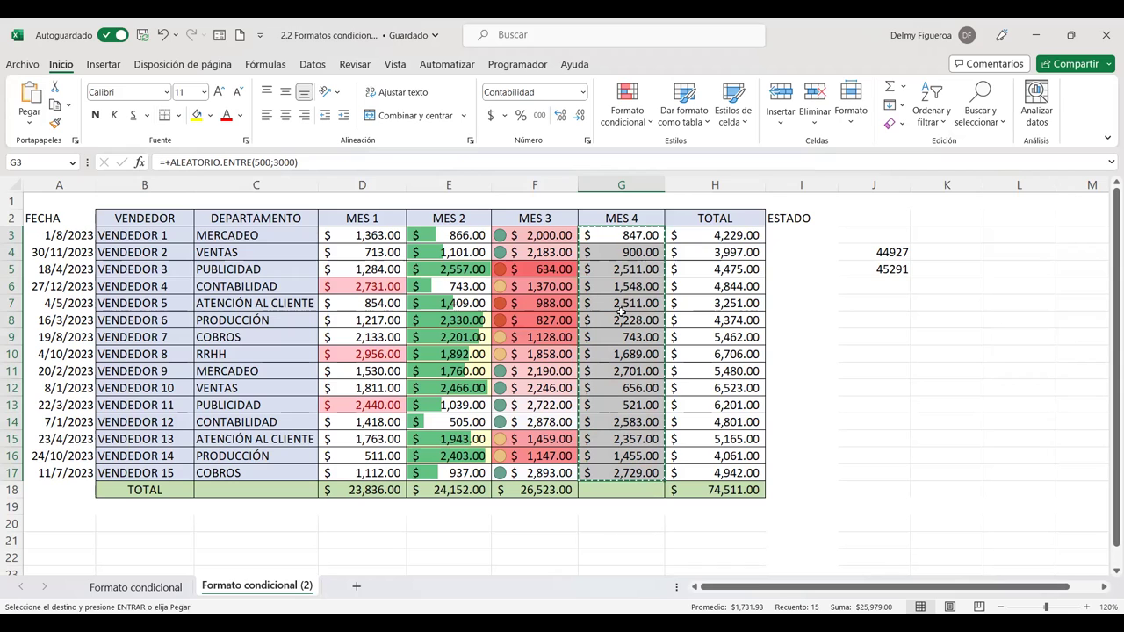
right_click(621, 312)
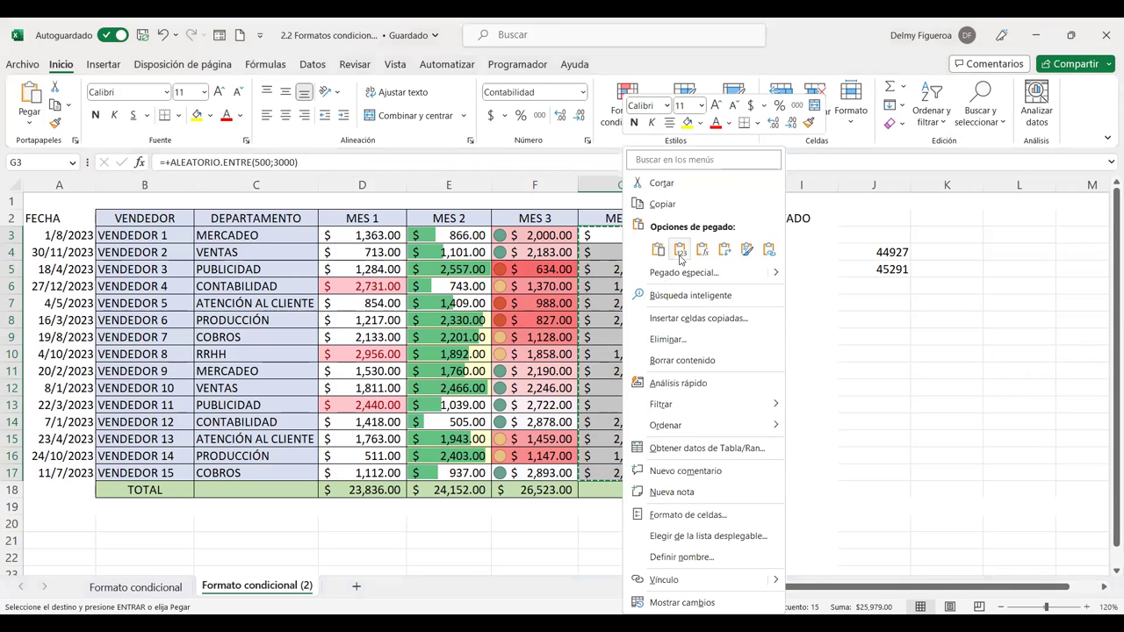
click(681, 252)
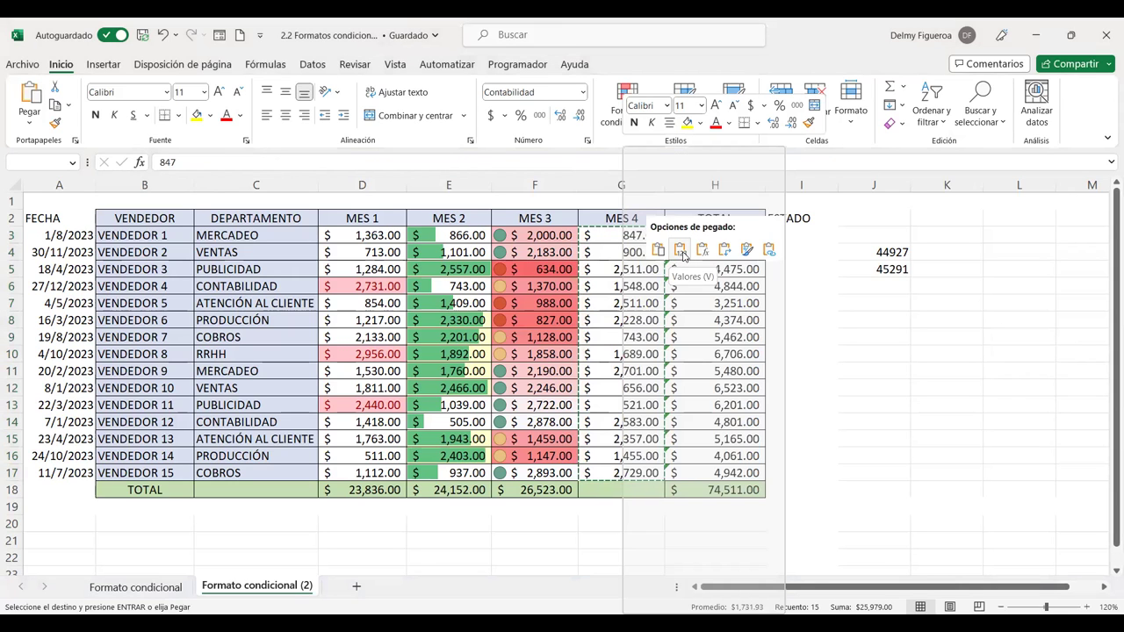
click(683, 253)
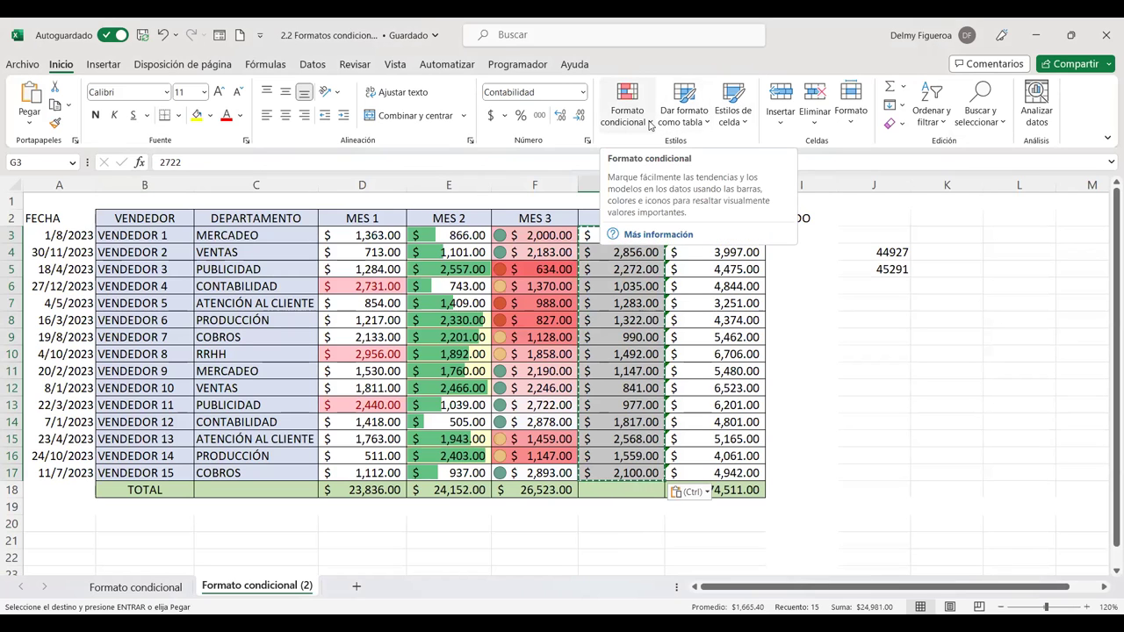
Delete the values in G7 and G12, then select G3:G17
click(646, 299)
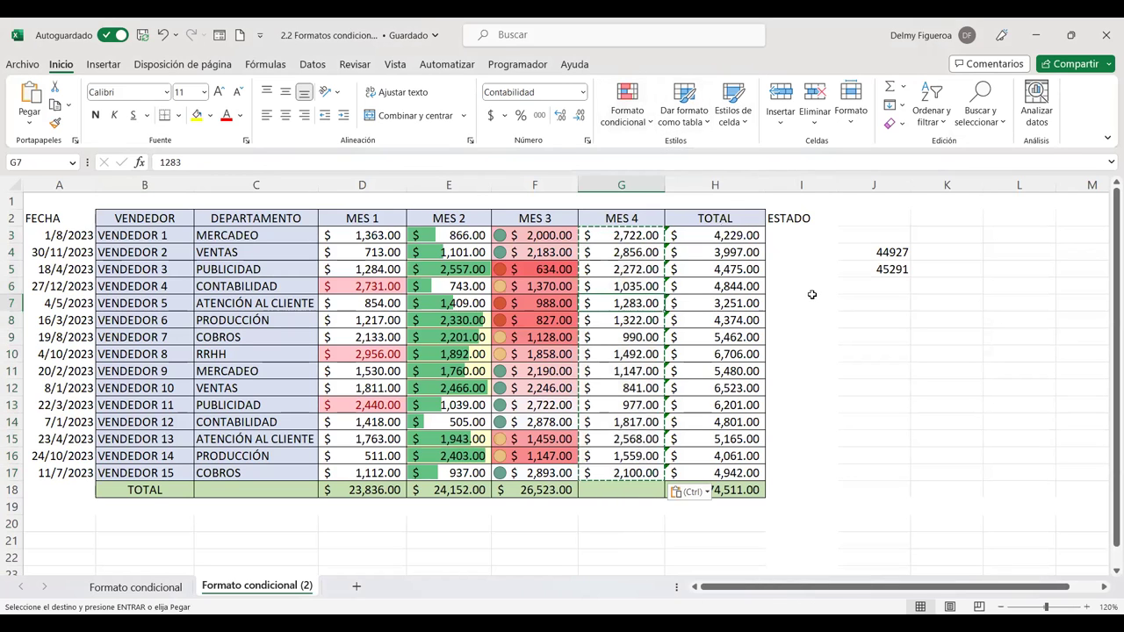
key(Delete)
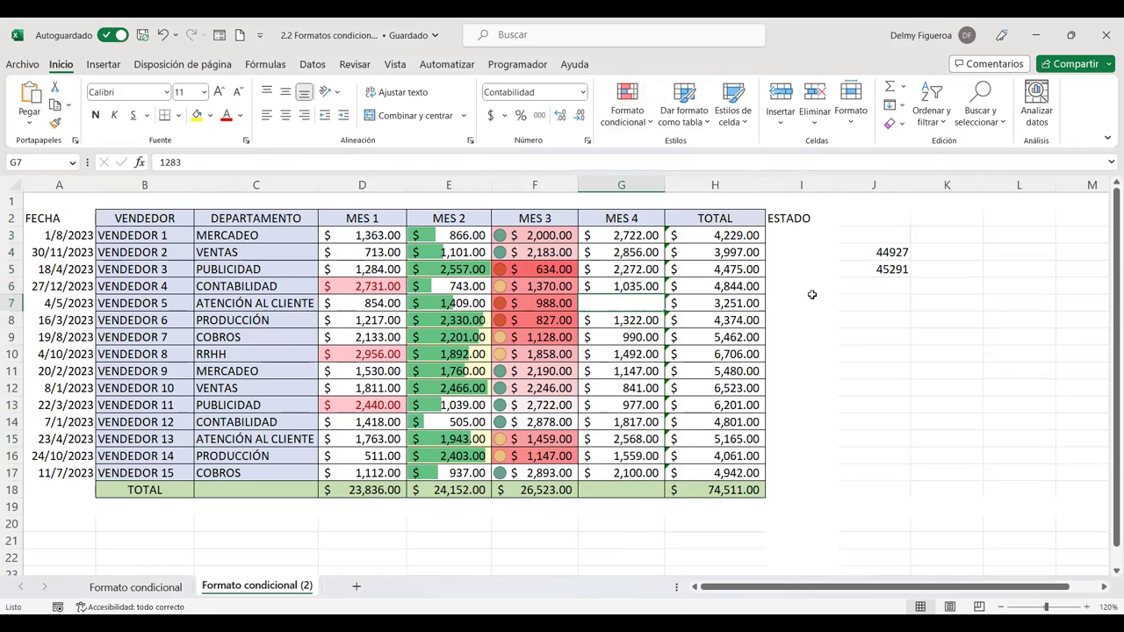
click(637, 390)
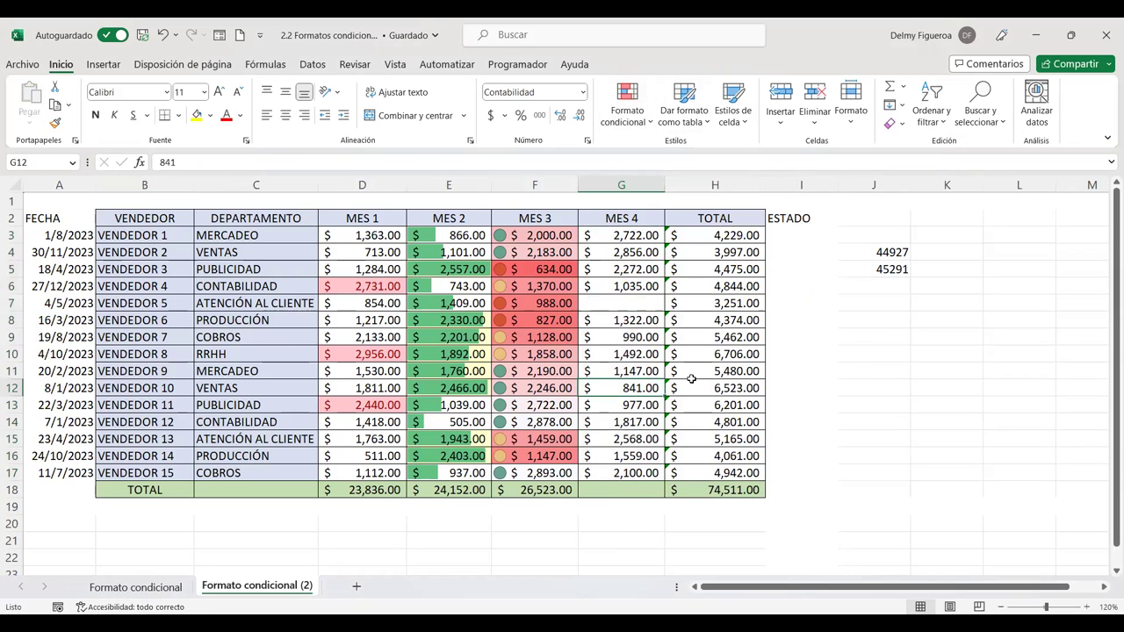
key(Delete)
drag(635, 236, 645, 474)
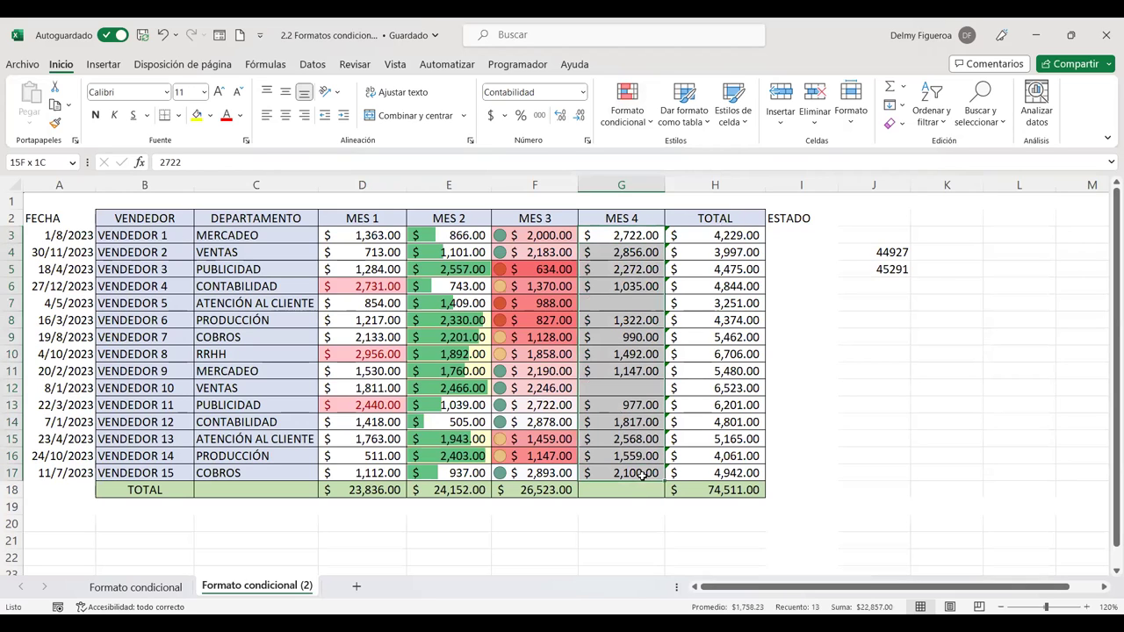
Start a new rule for MES 4 that formats only cells containing Celdas en blanco
click(652, 124)
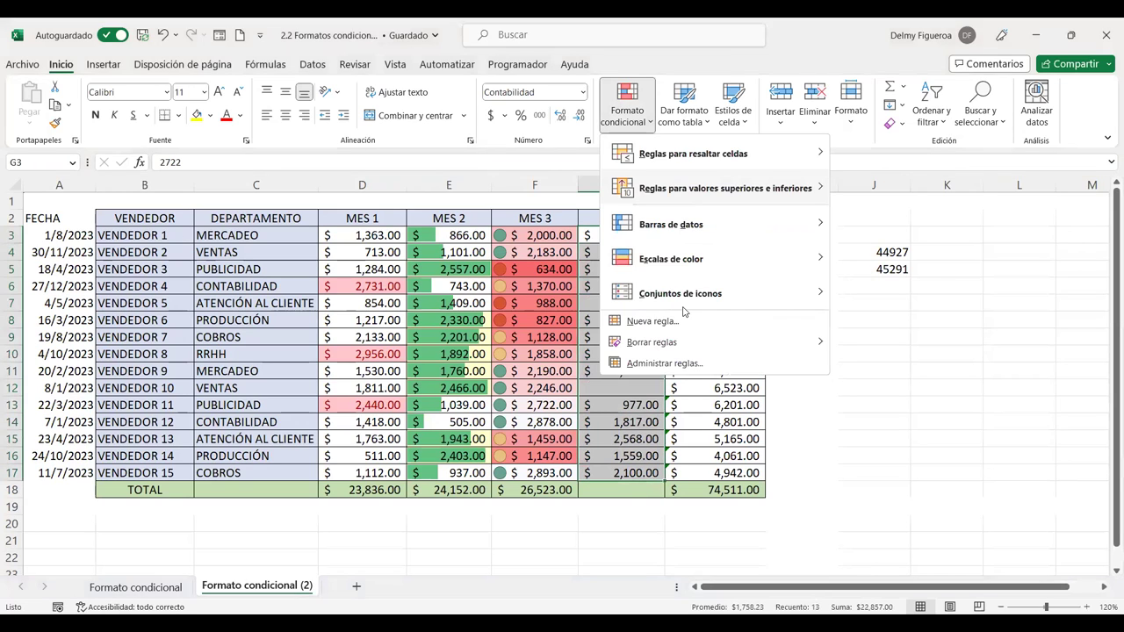
click(653, 321)
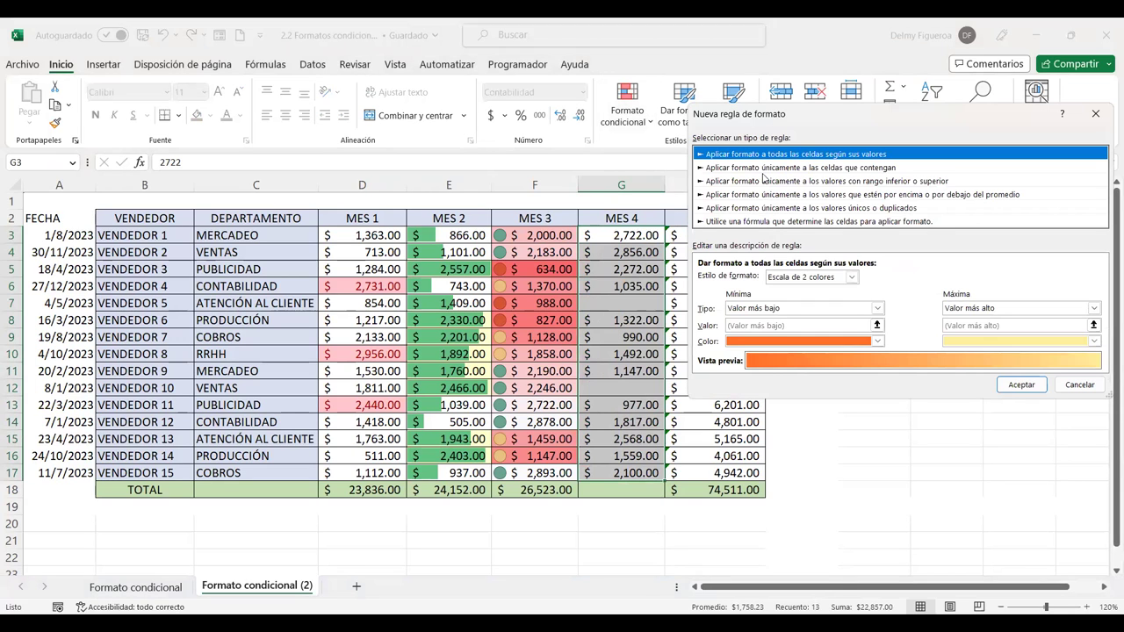
click(764, 170)
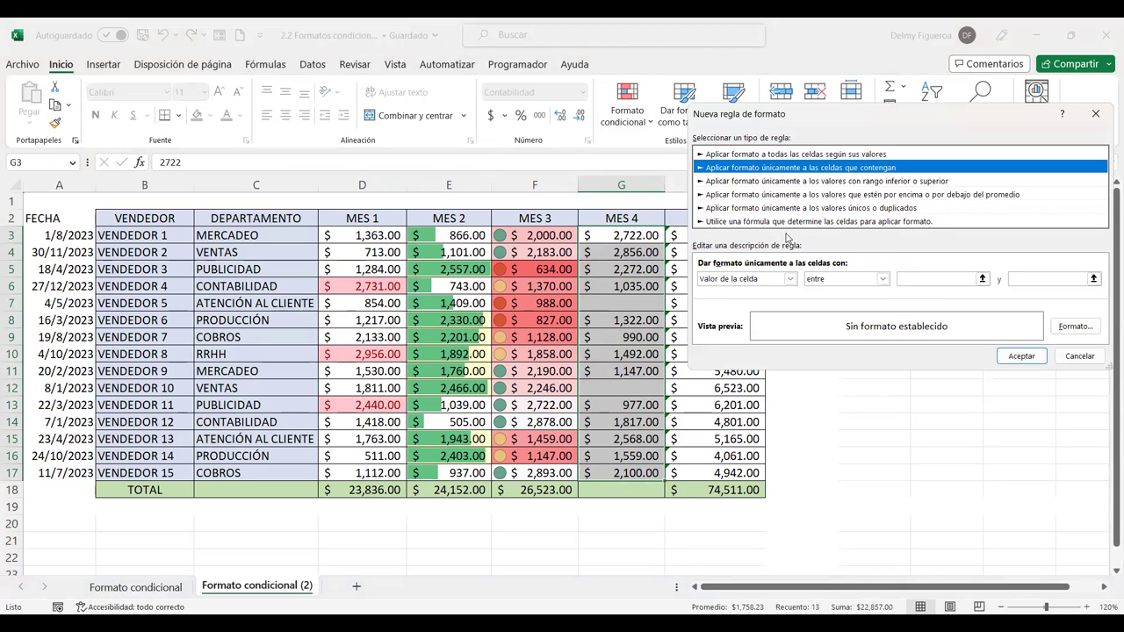
click(791, 279)
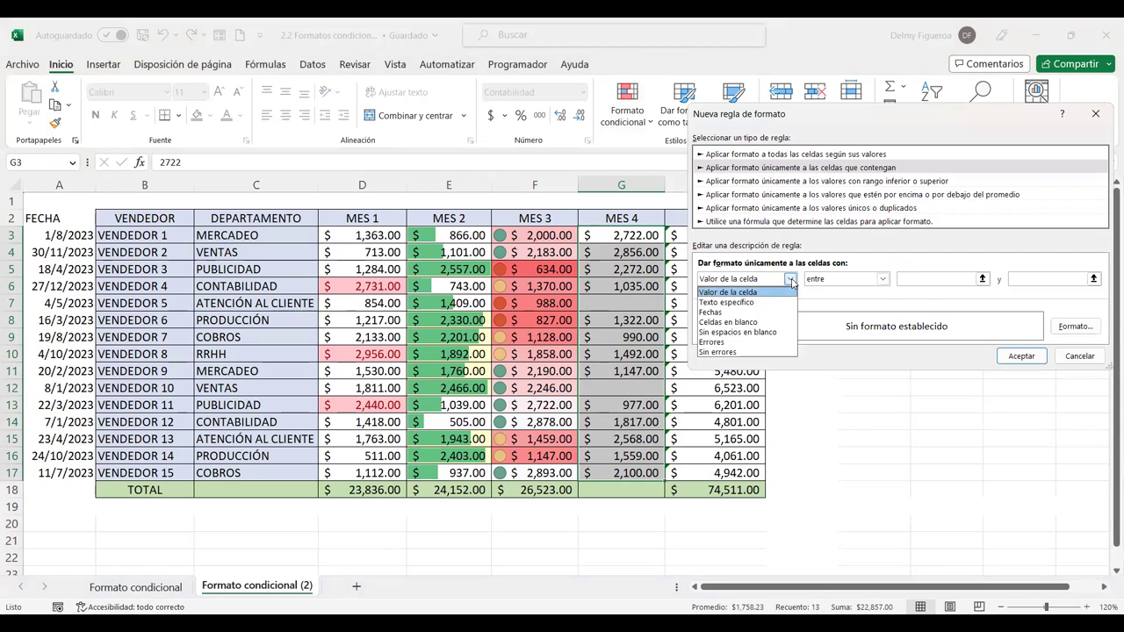
click(739, 322)
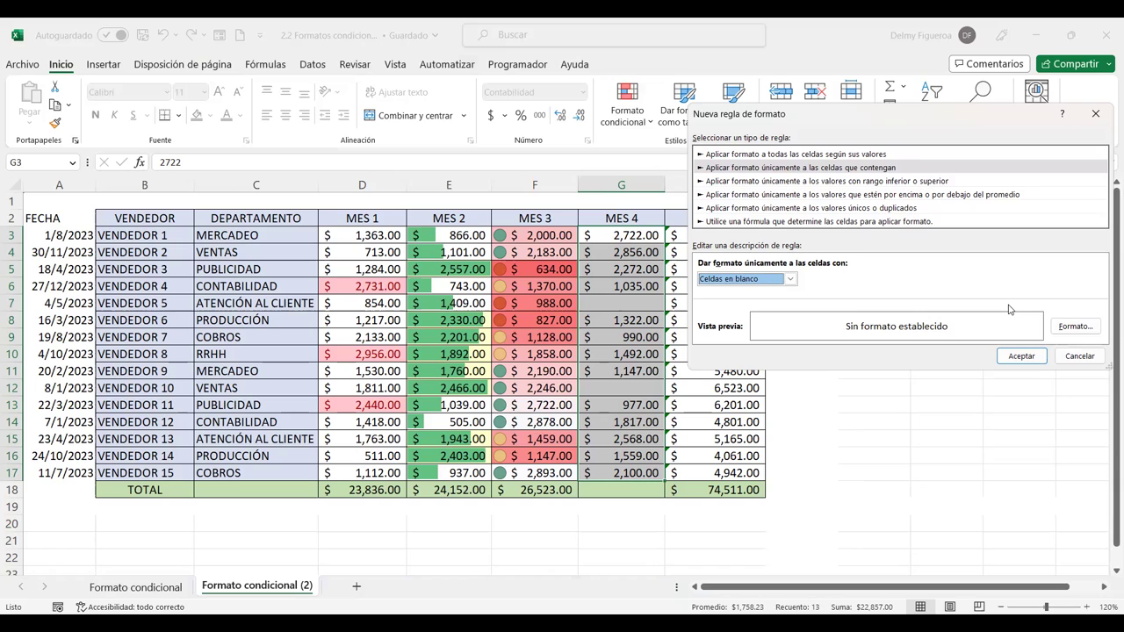
Give the blank-cells rule a pink fill from Más colores and apply it
click(1075, 326)
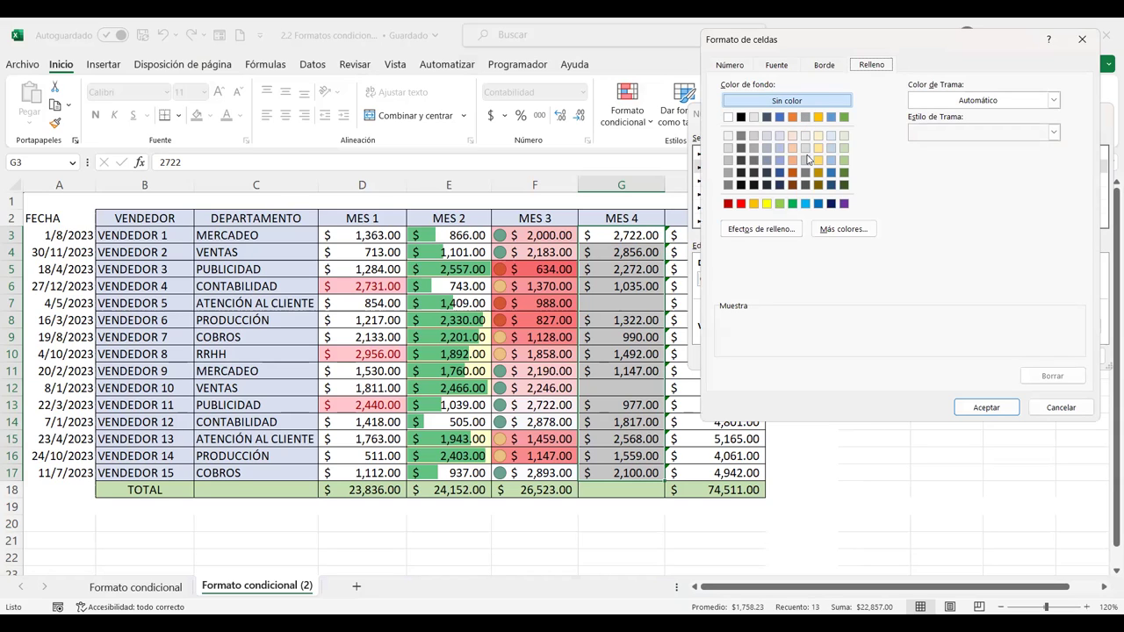
click(857, 231)
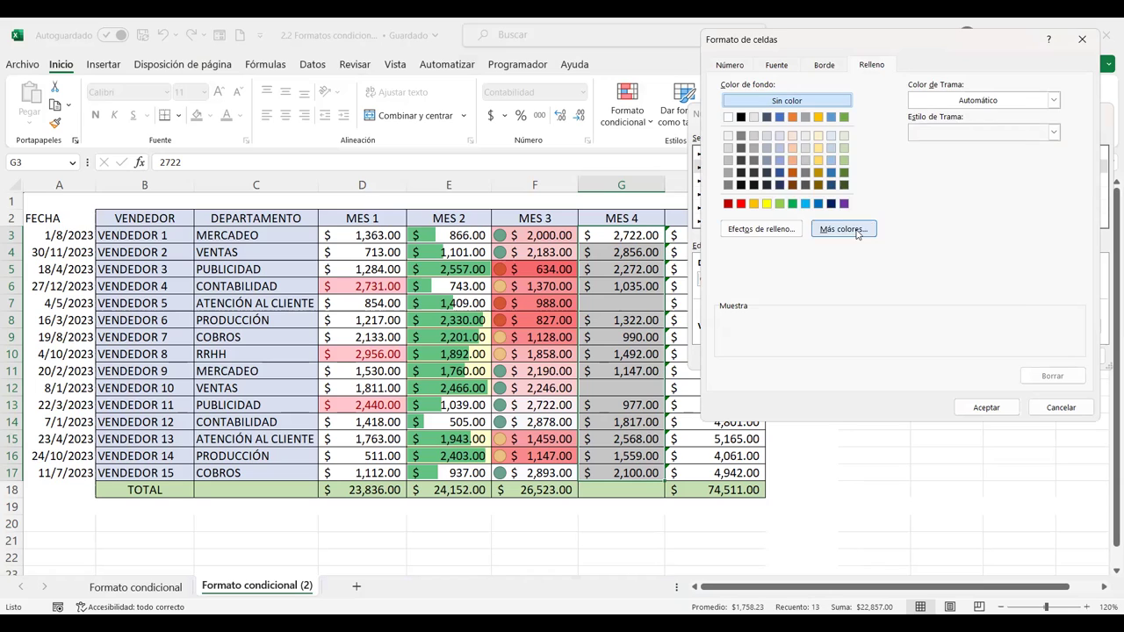
click(862, 215)
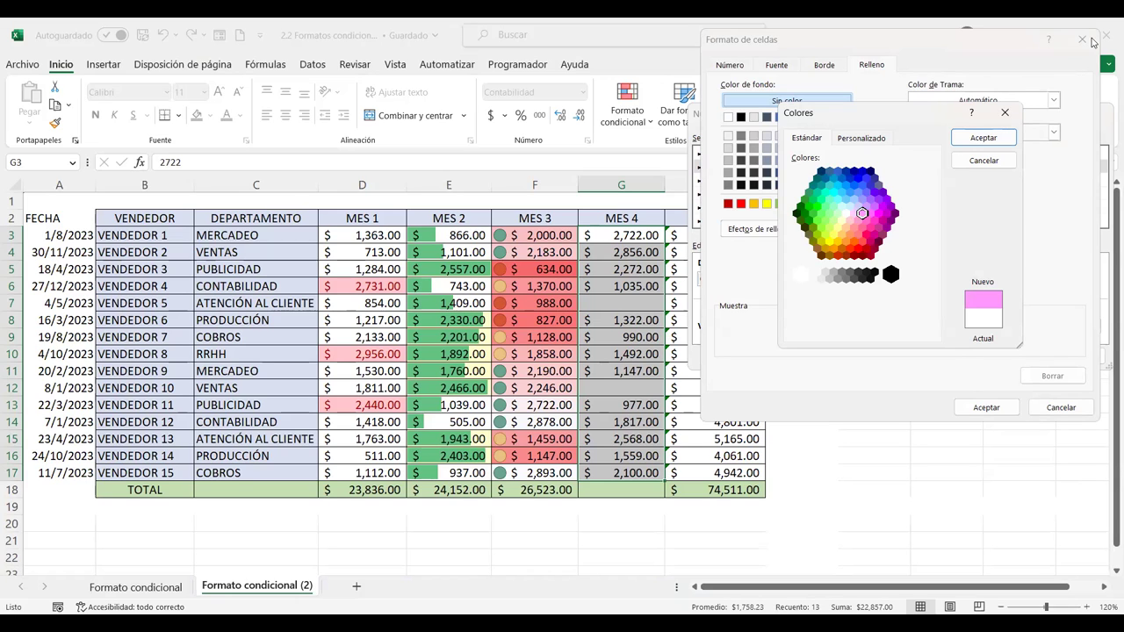
click(1001, 140)
click(987, 408)
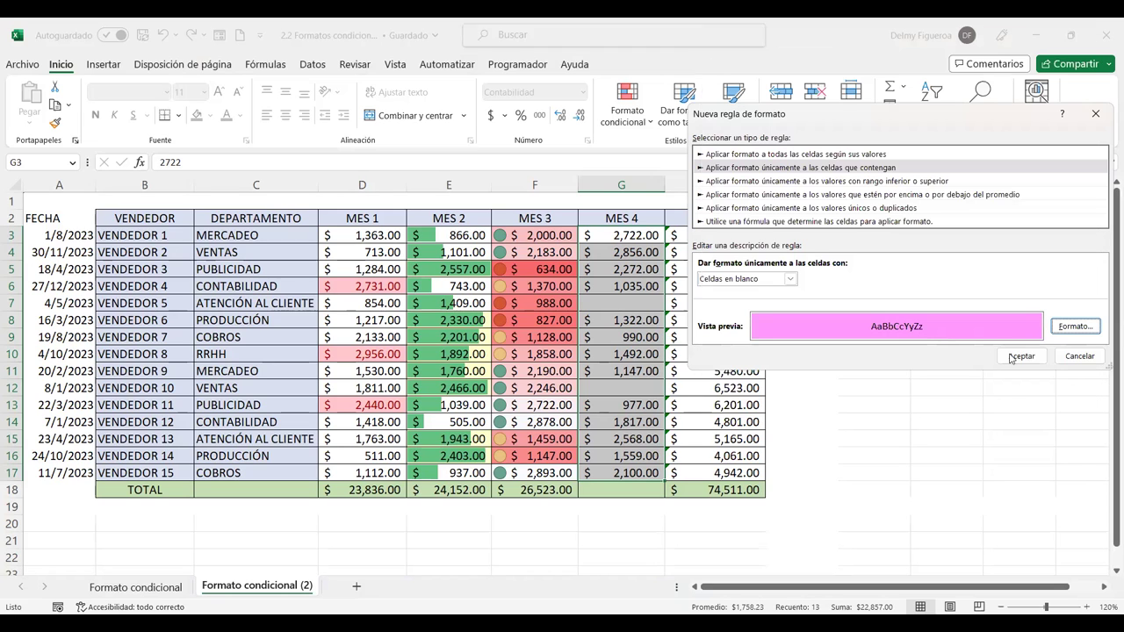
click(1021, 357)
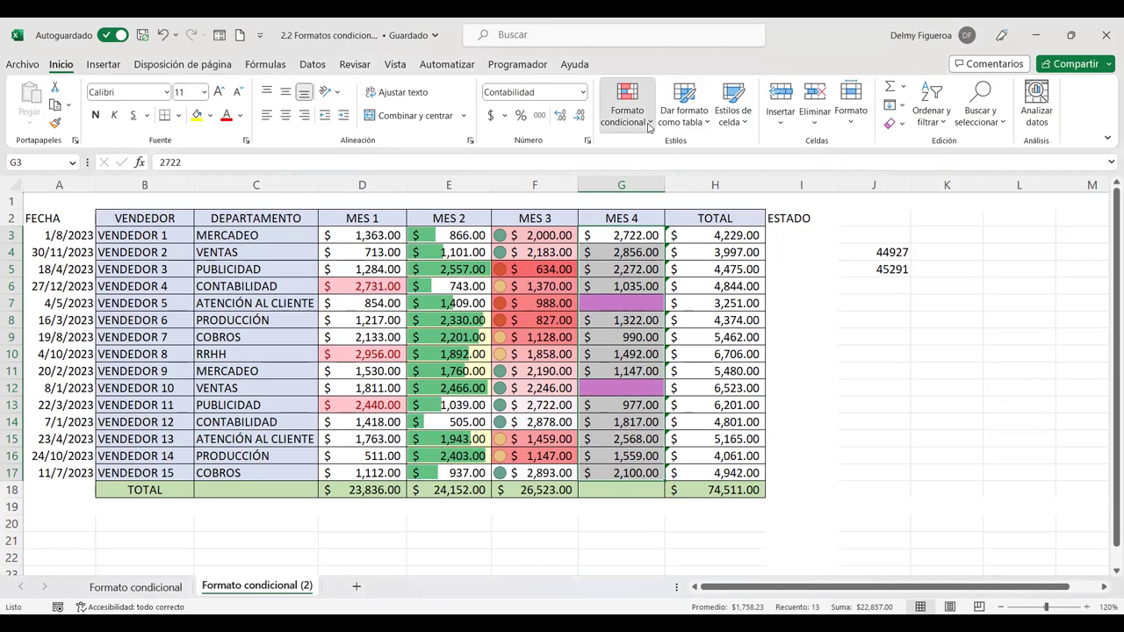
Start a new top/bottom rule ranking the lowest 5 values of MES 4
click(651, 322)
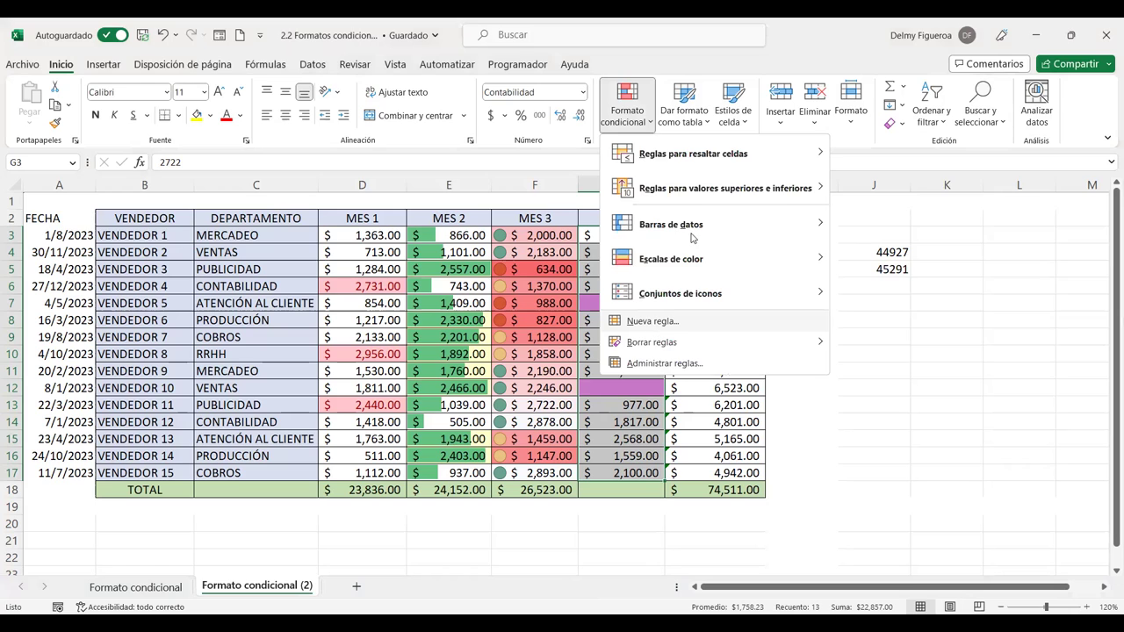
click(751, 154)
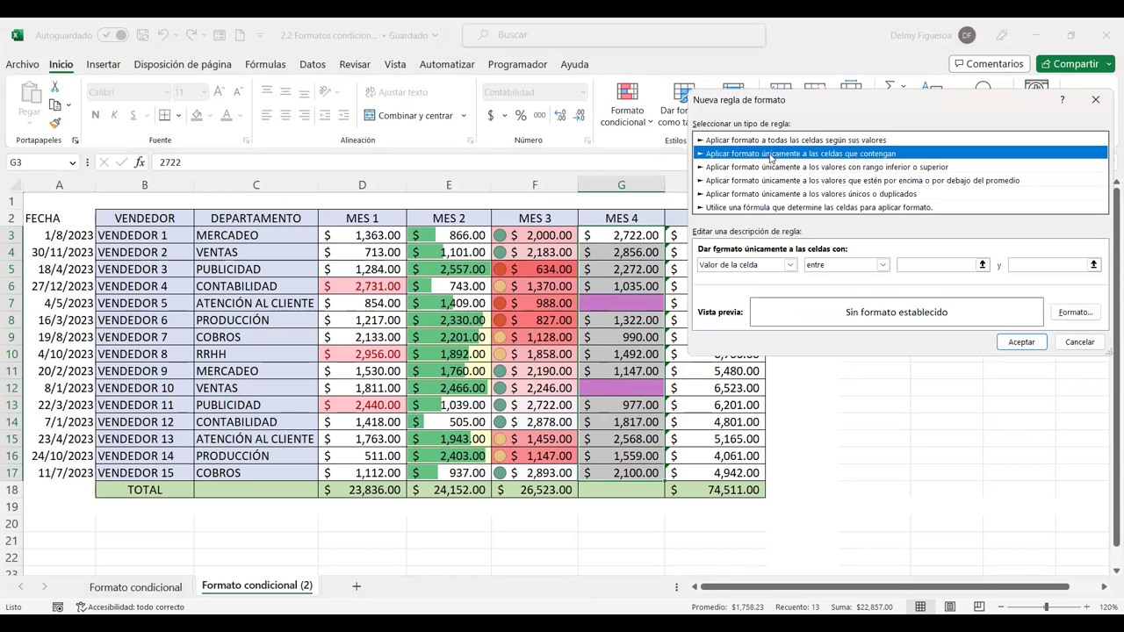
click(764, 266)
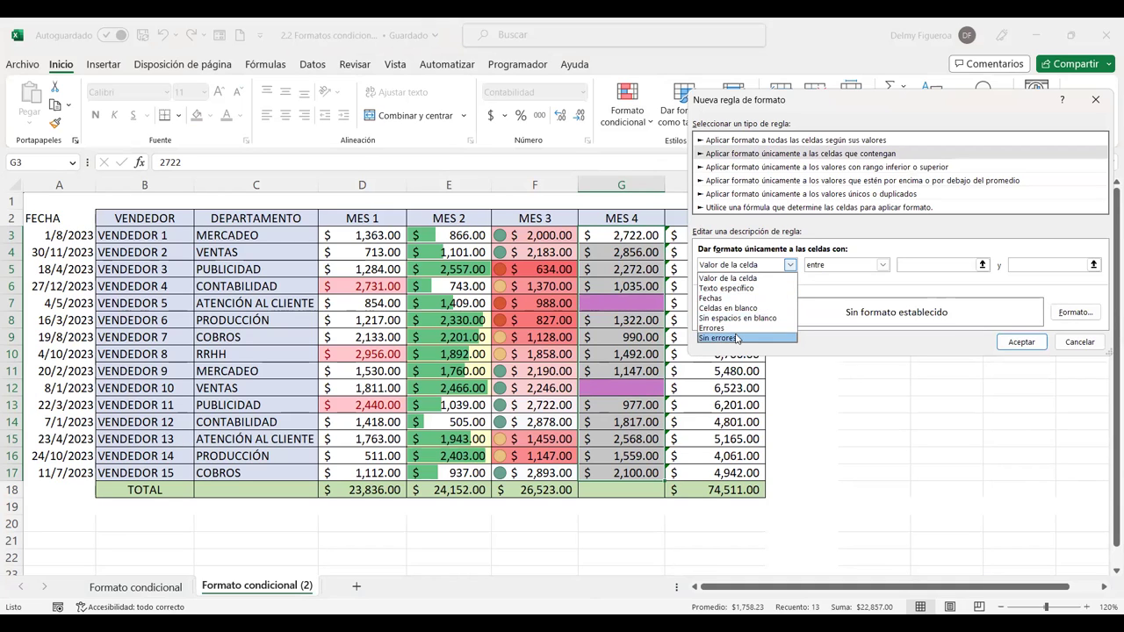
key(Escape)
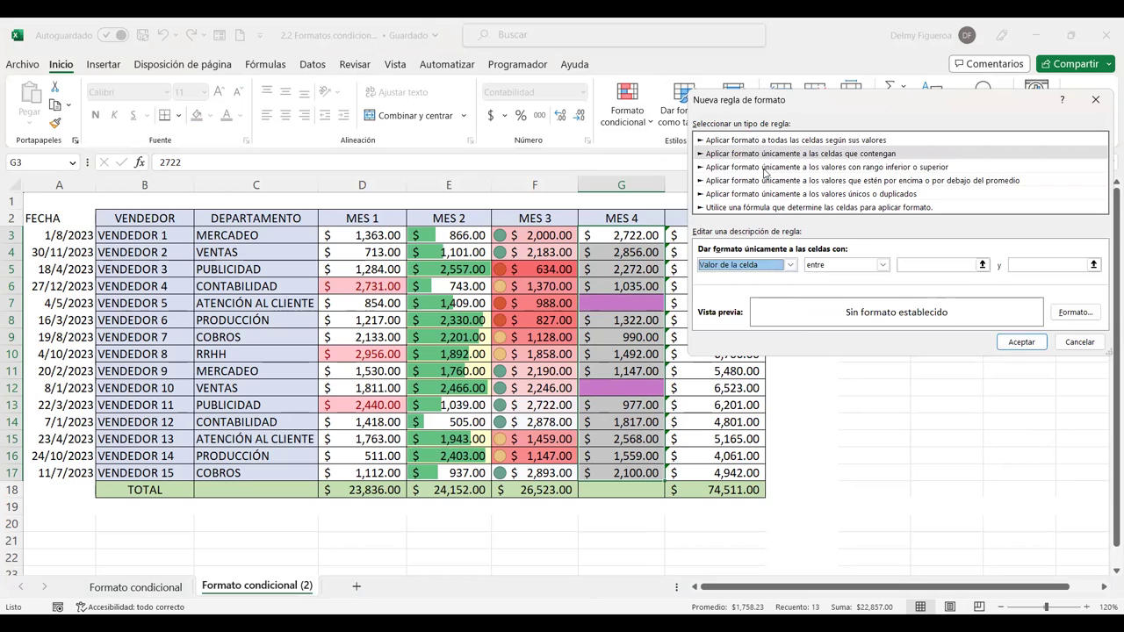
click(765, 169)
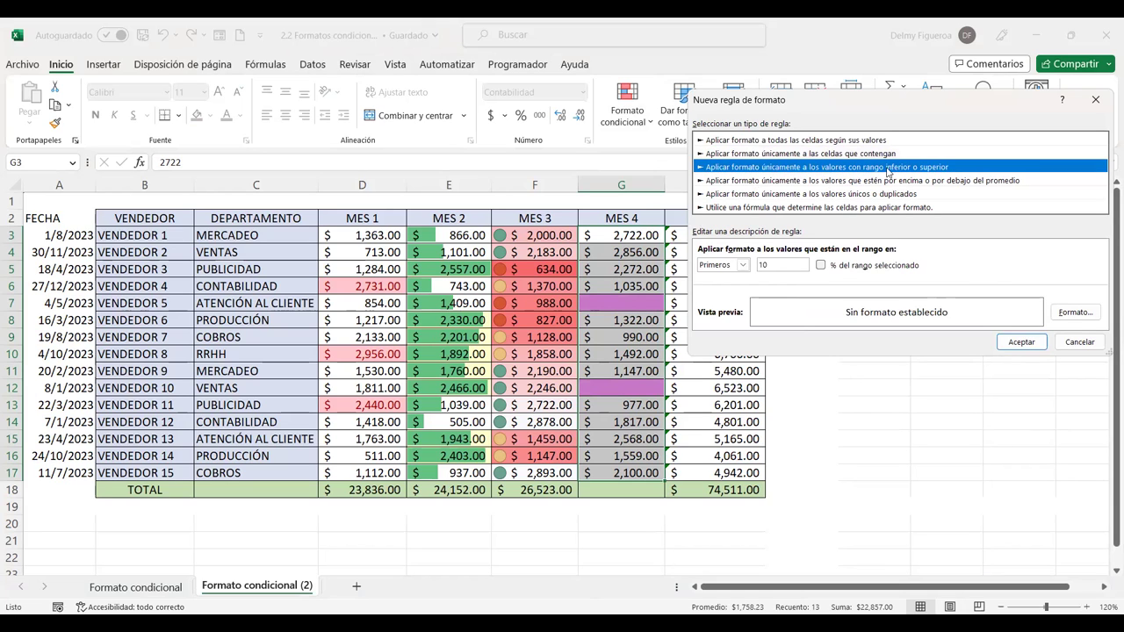
click(743, 265)
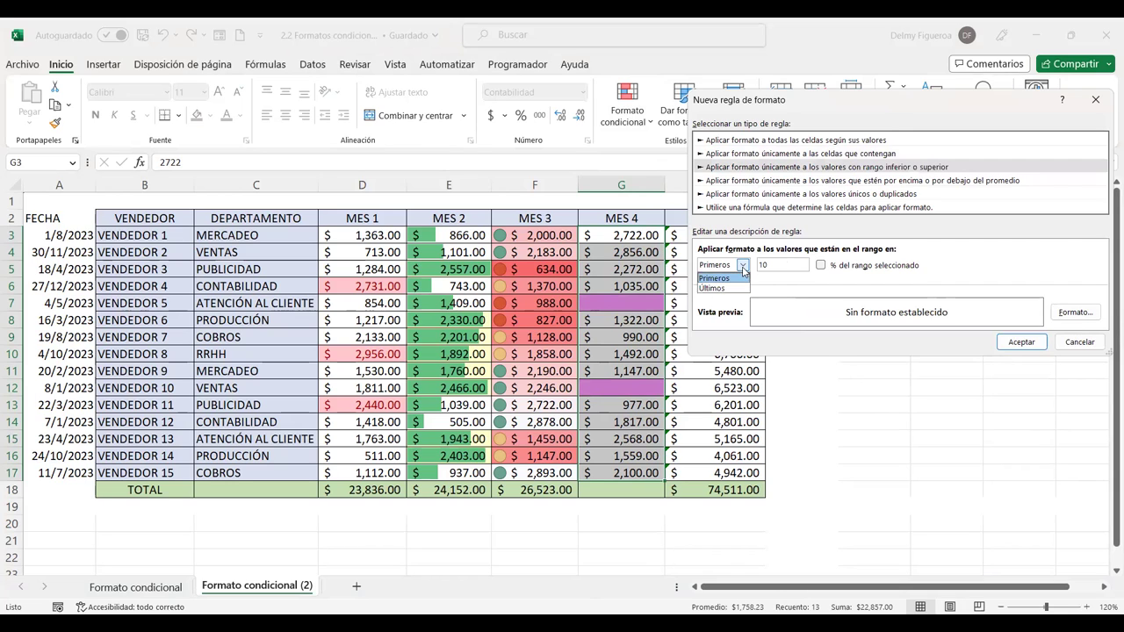
click(736, 266)
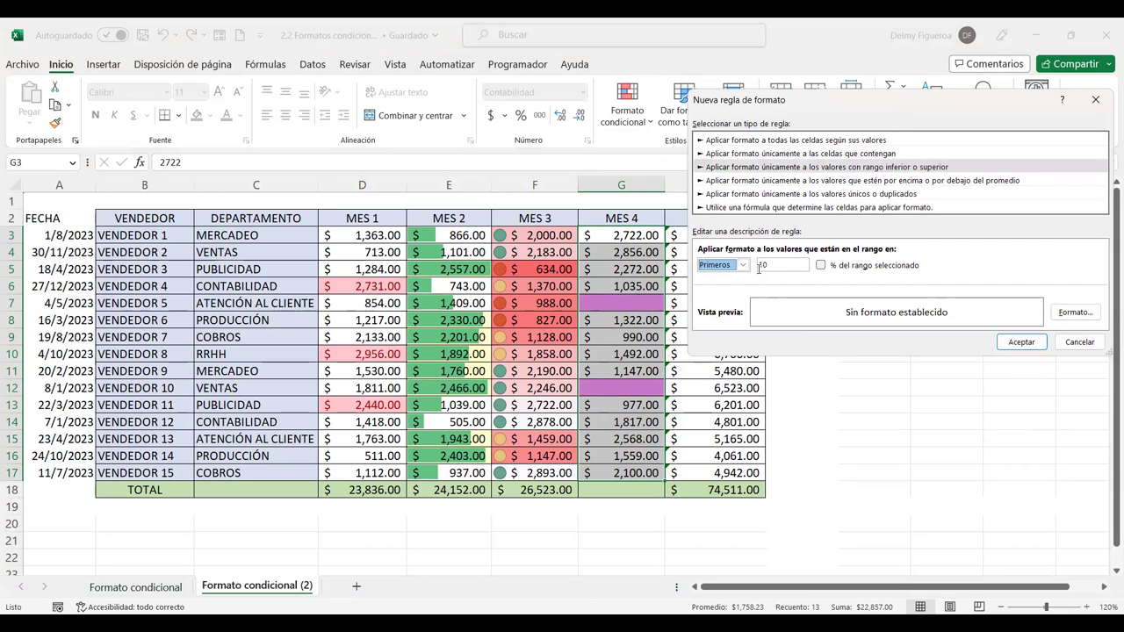
click(743, 265)
click(719, 291)
click(828, 269)
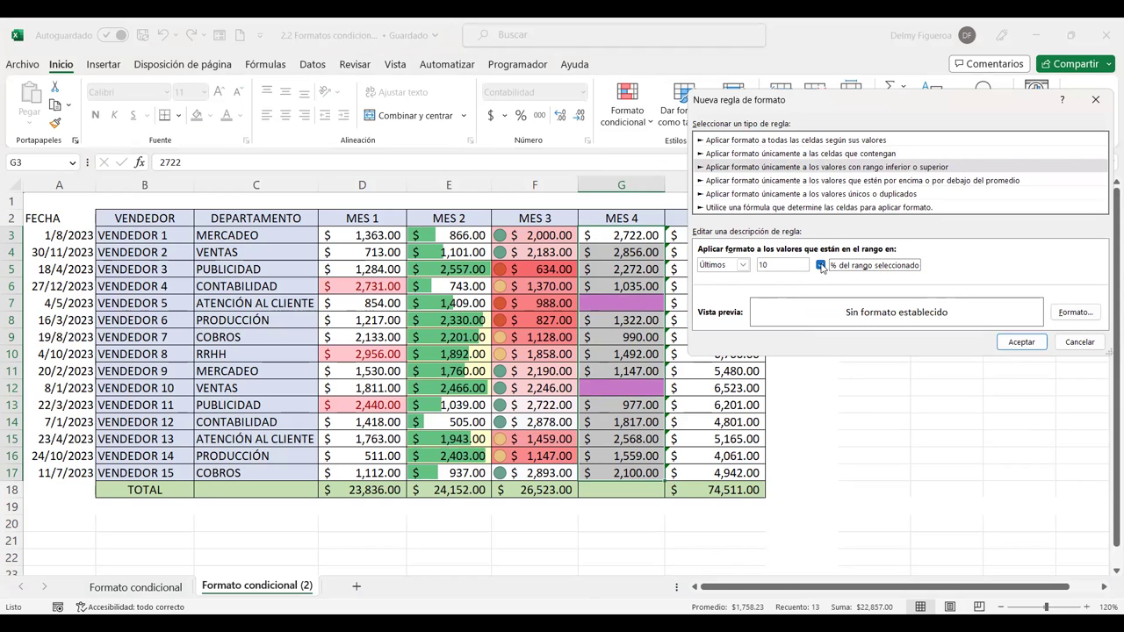
click(822, 268)
double_click(786, 266)
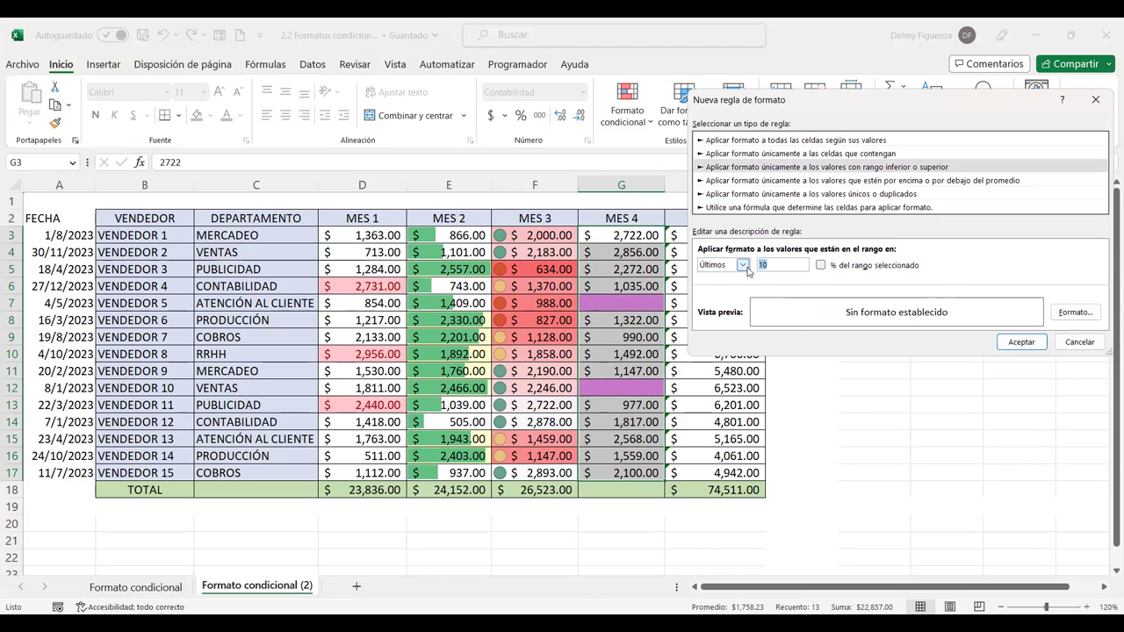
text(5)
Give the bottom-5 rule a light green fill and apply it
click(1071, 318)
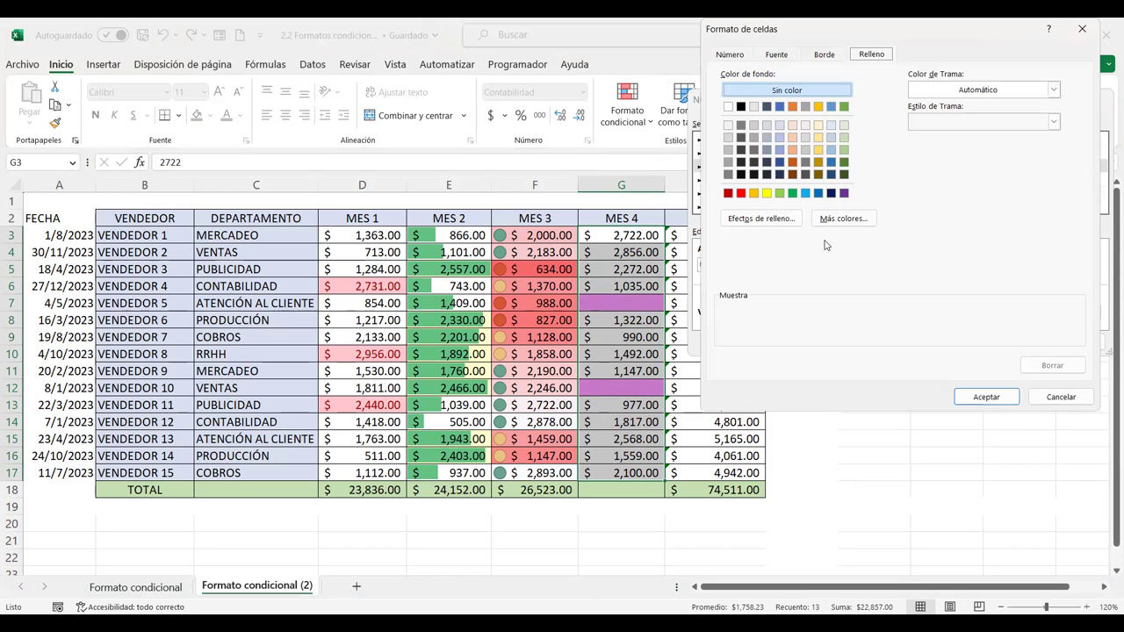
click(832, 126)
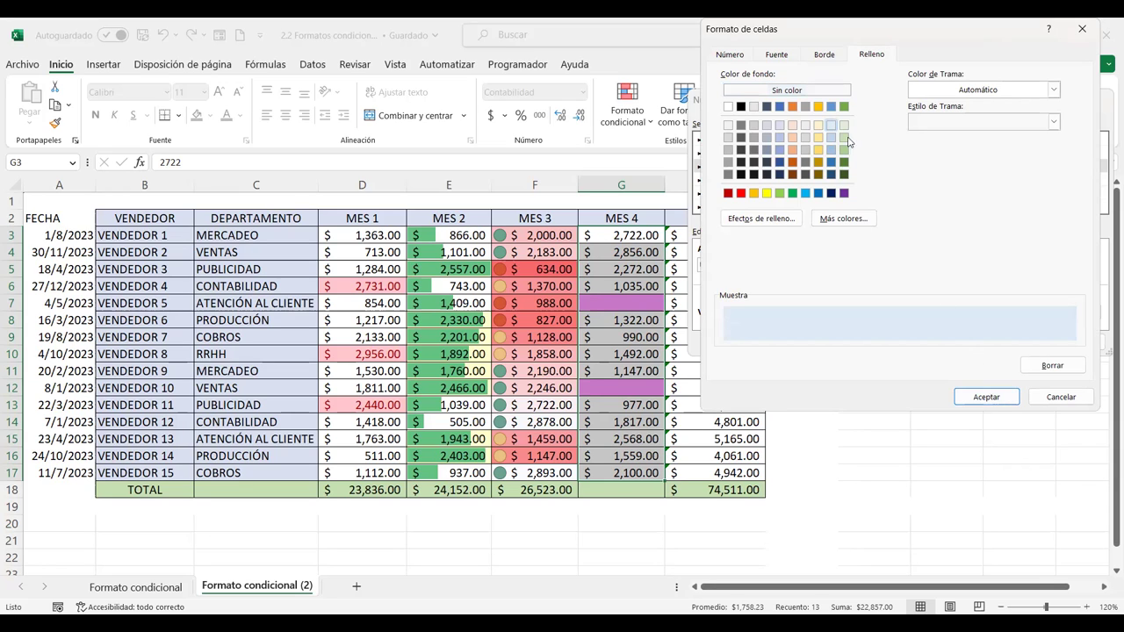
click(844, 126)
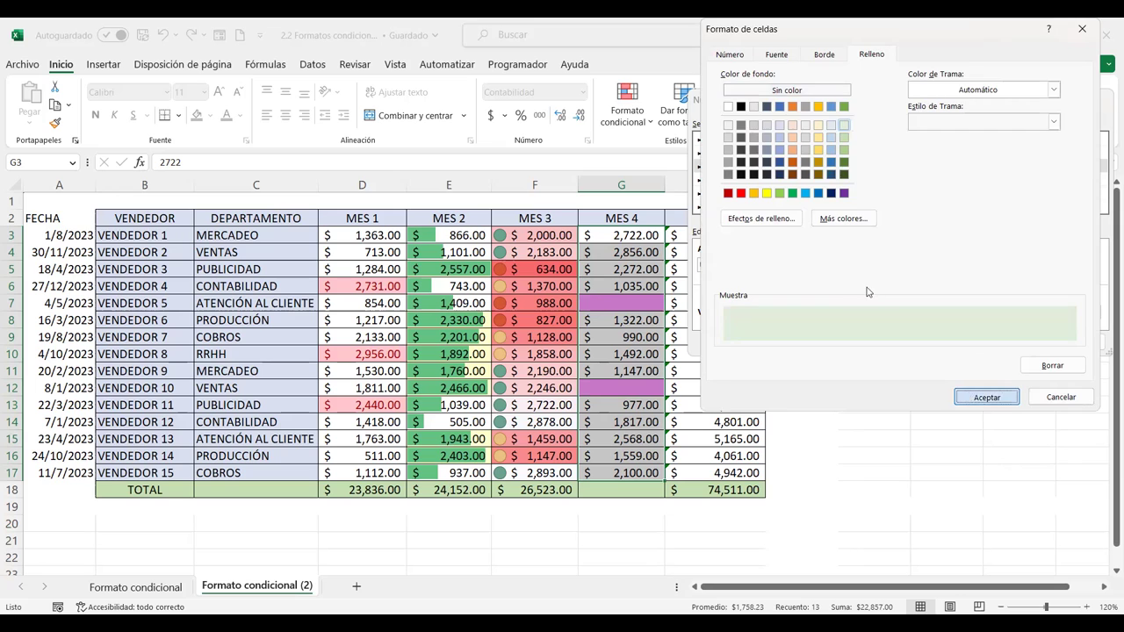
key(Return)
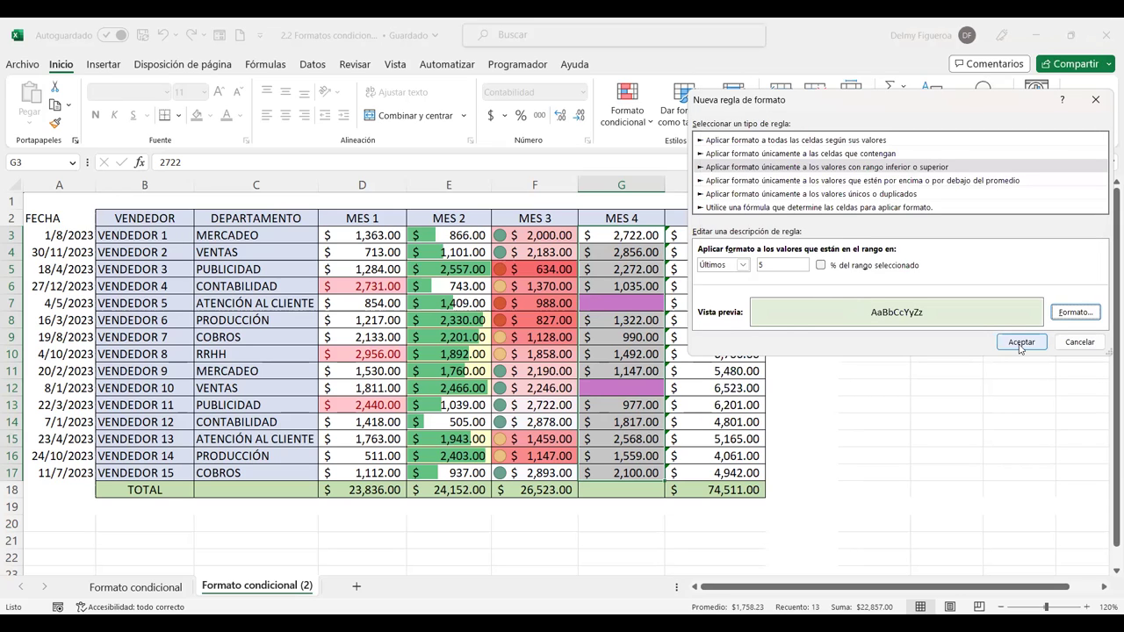
click(1020, 346)
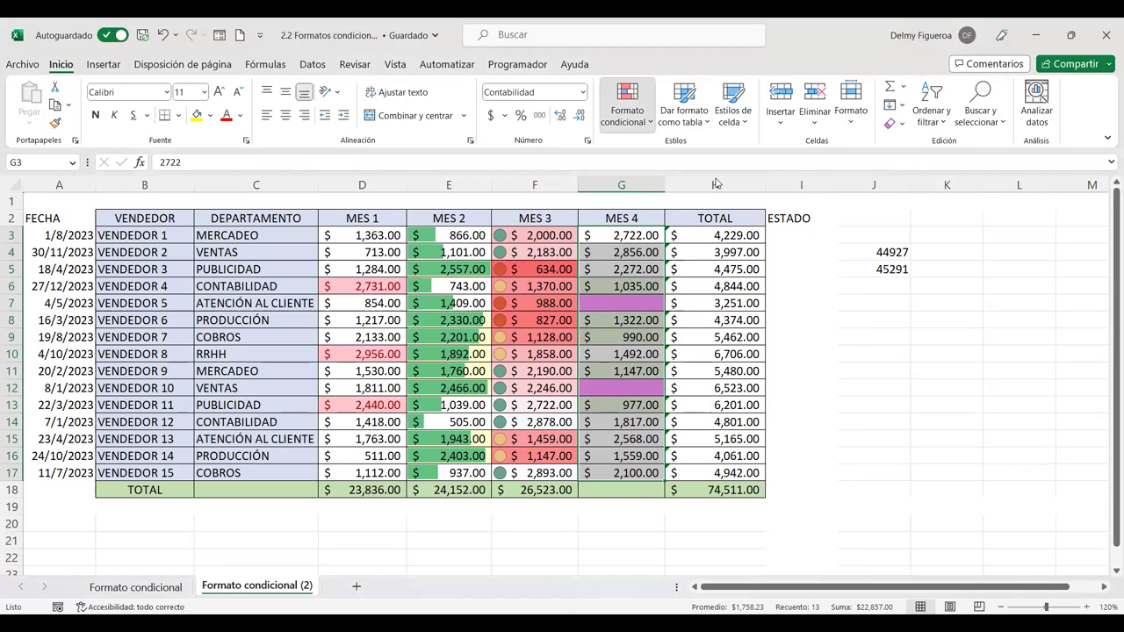
Preview the top/bottom, above/below-average and duplicate-value rule types in the New Formatting Rule dialog
click(752, 153)
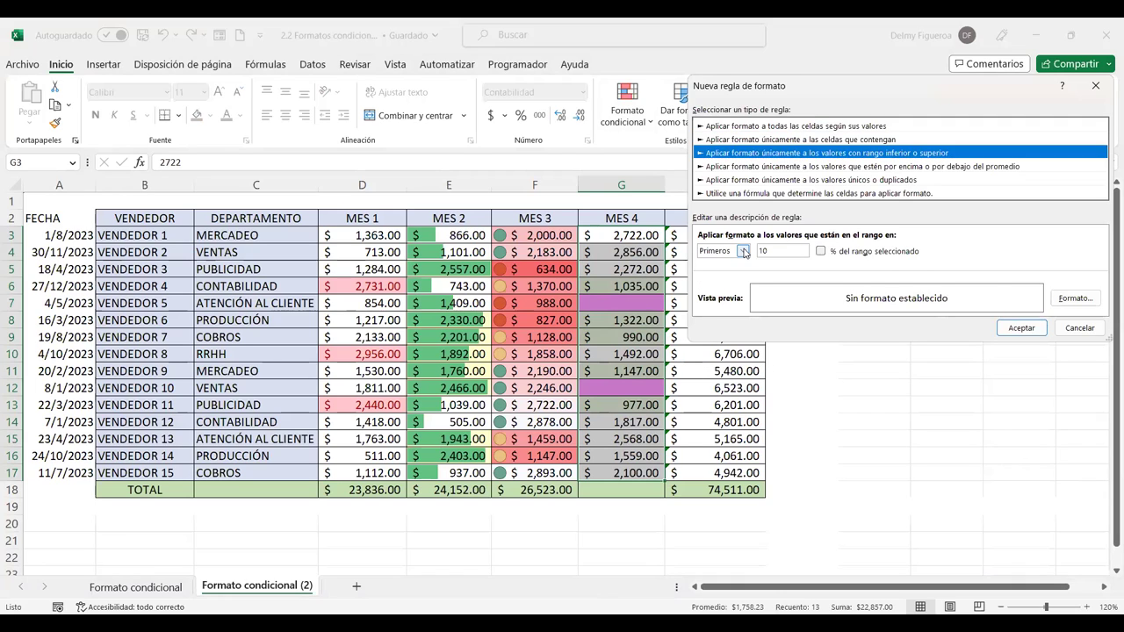
click(743, 252)
click(747, 256)
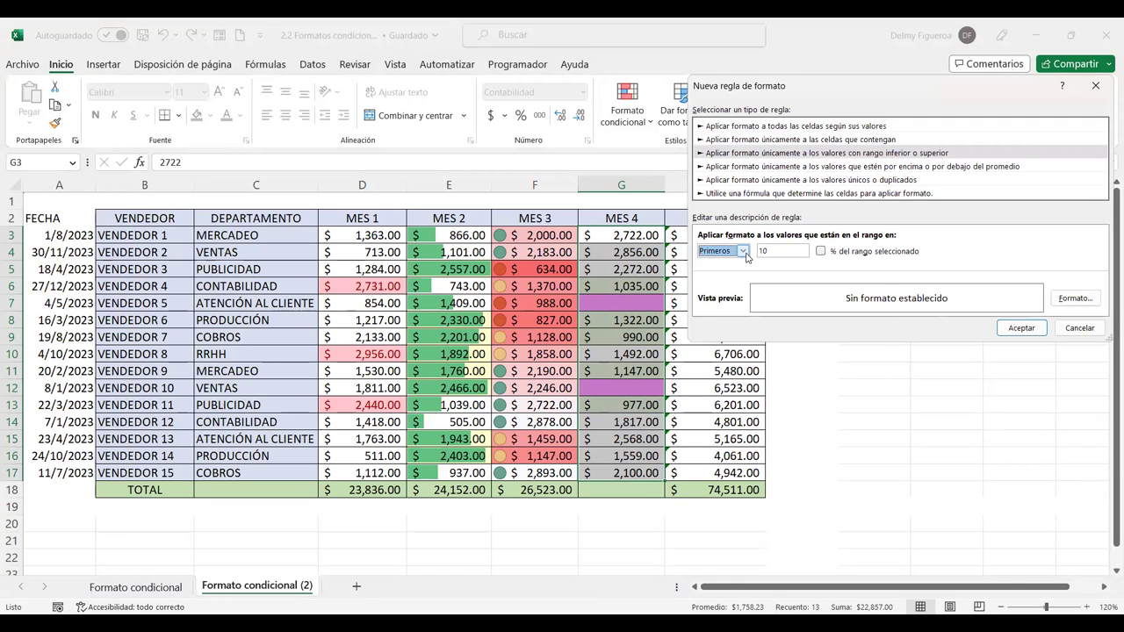
click(759, 167)
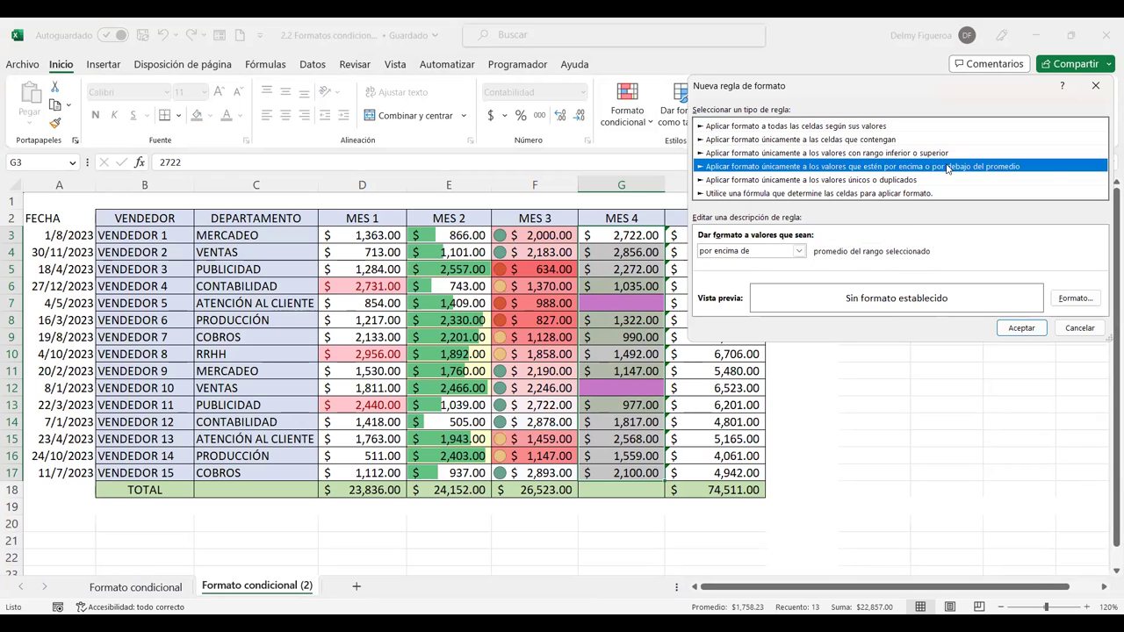
click(800, 251)
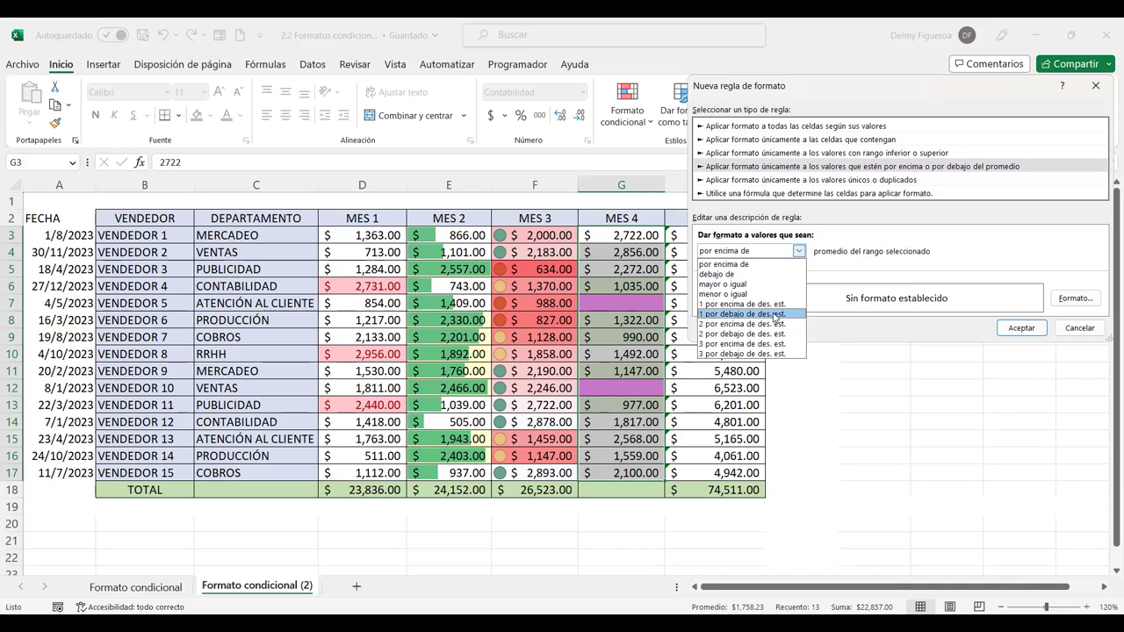
click(794, 183)
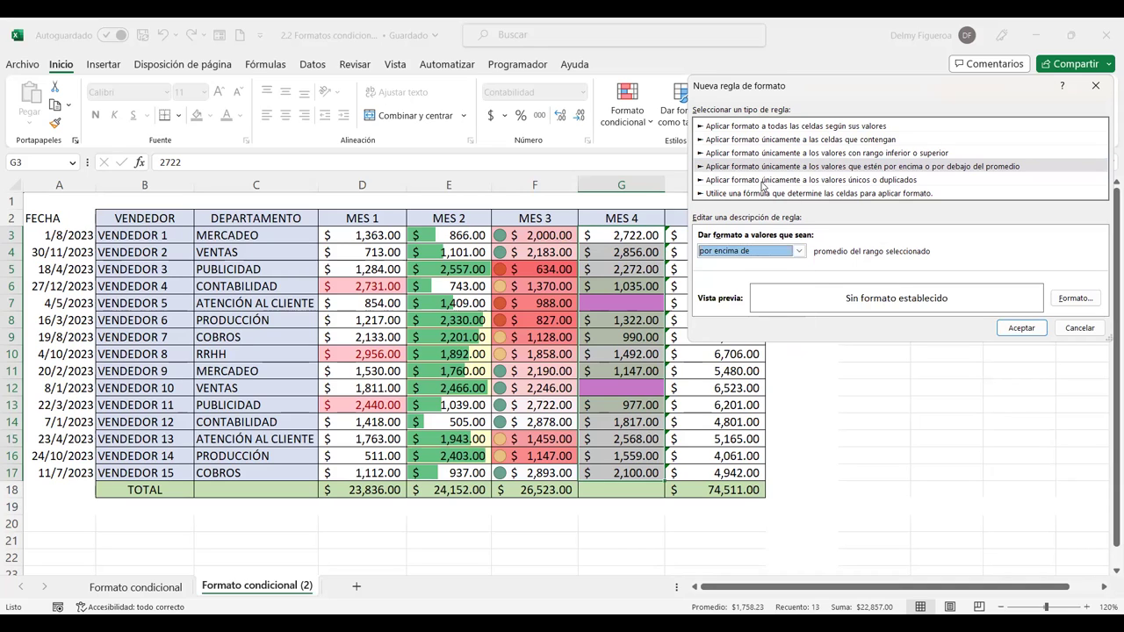
click(794, 182)
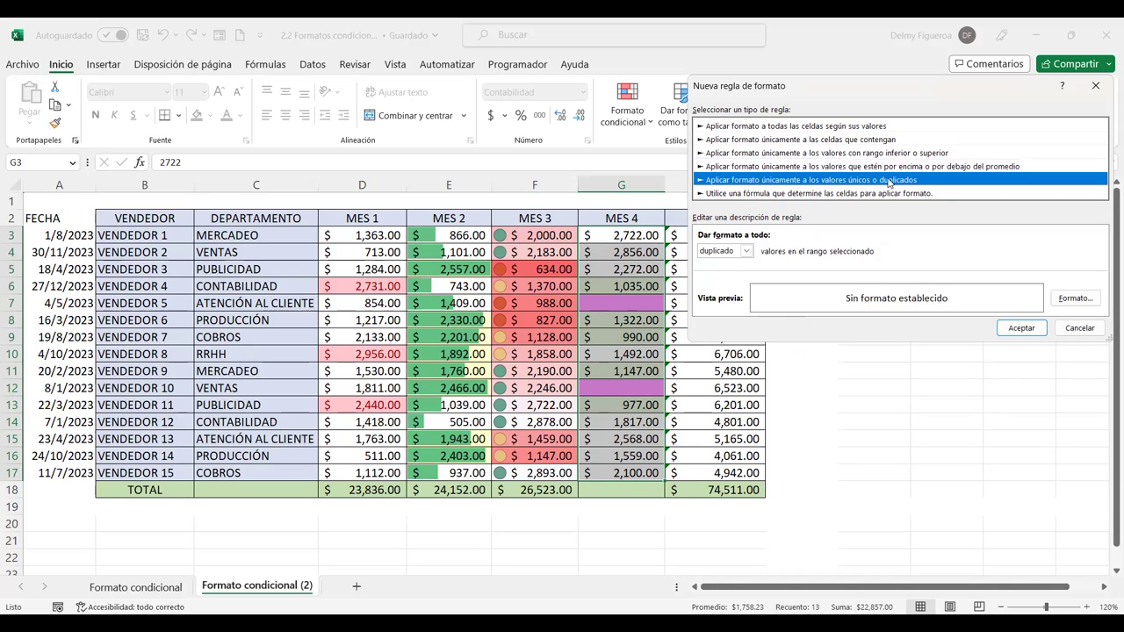
click(747, 252)
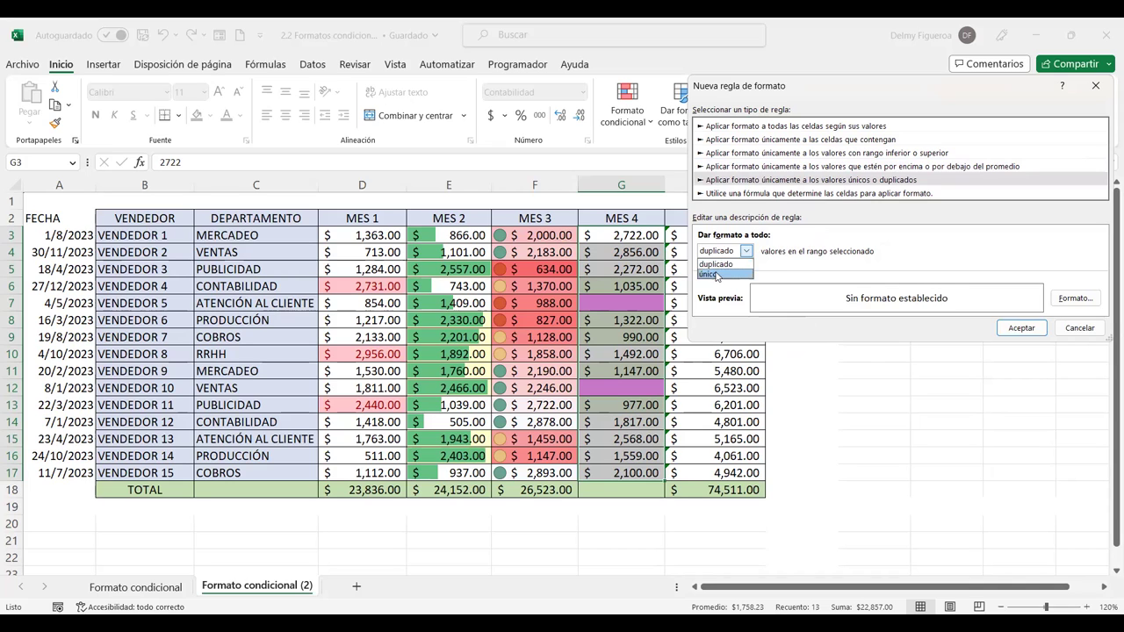
click(897, 245)
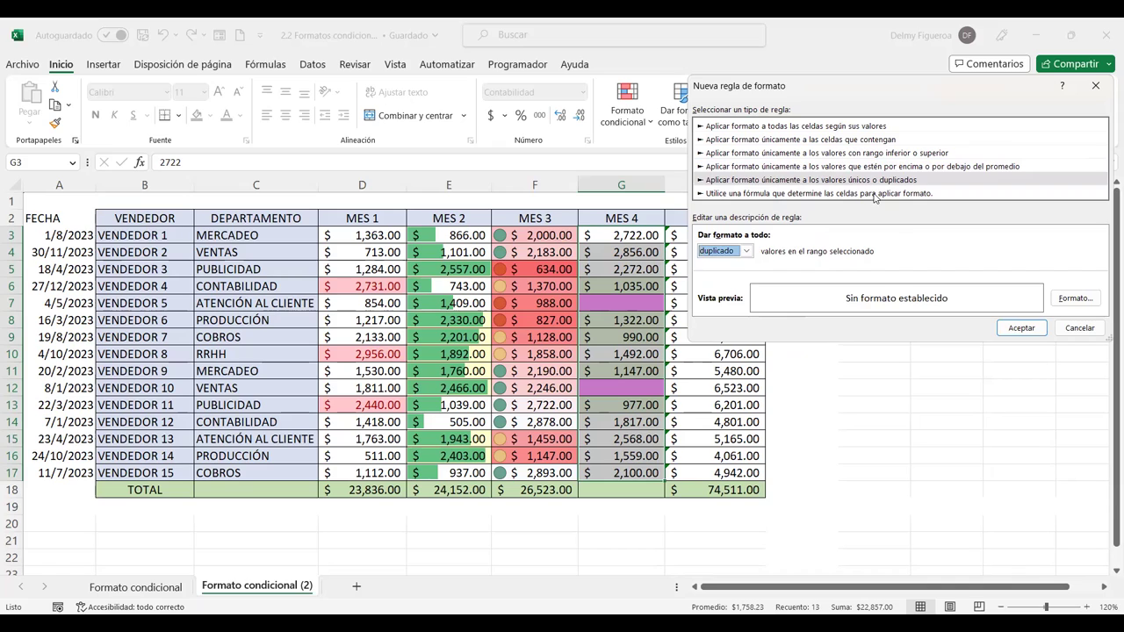
Switch to the formula-based rule type and move the dialog down out of the way
click(875, 194)
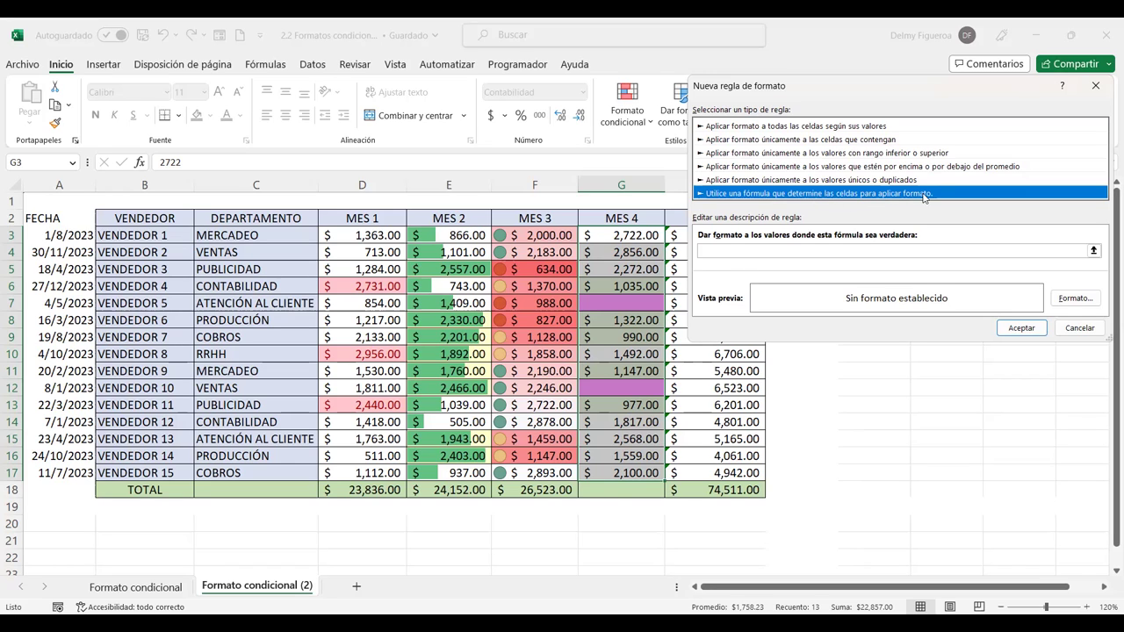
click(823, 252)
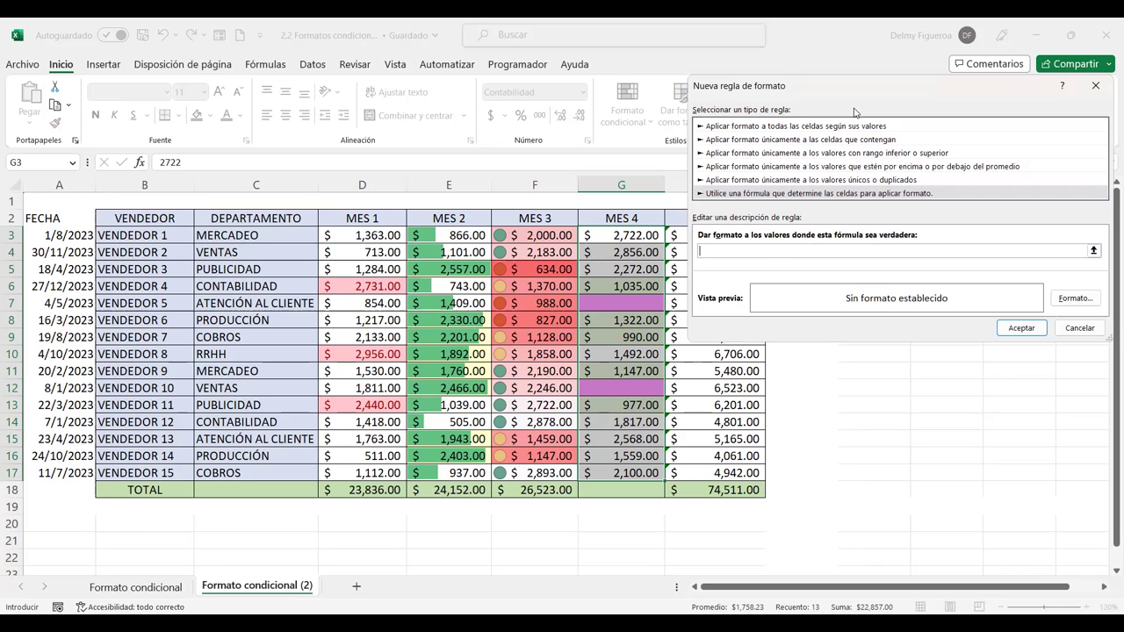
drag(852, 88, 847, 240)
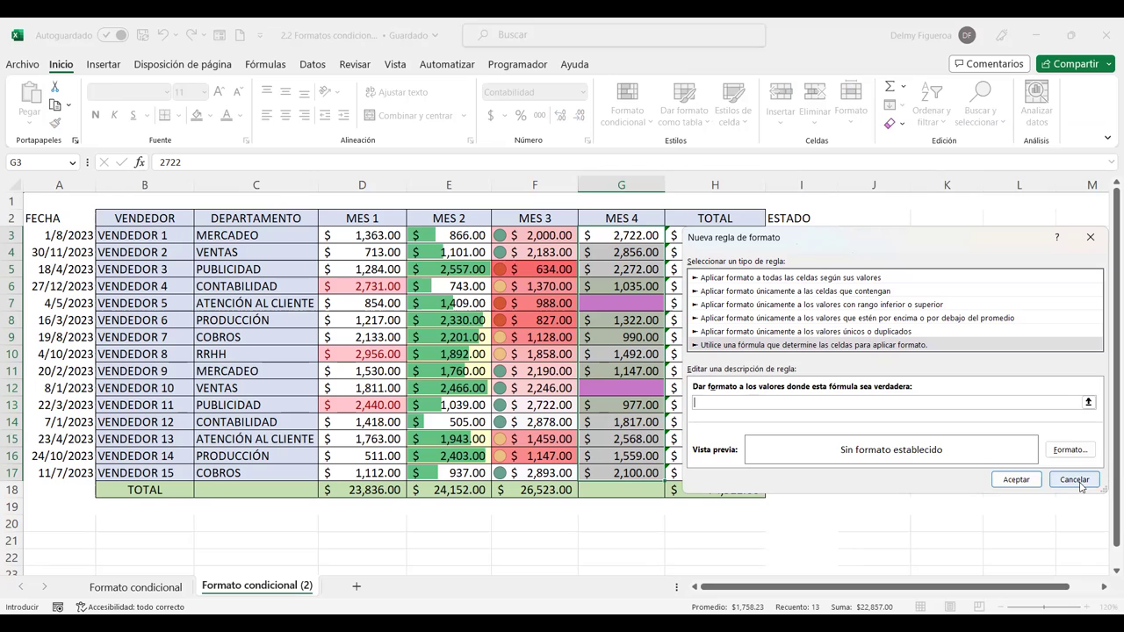
Cancel the draft rule and start a formula-based rule for the FECHA dates A3:A16
click(1077, 481)
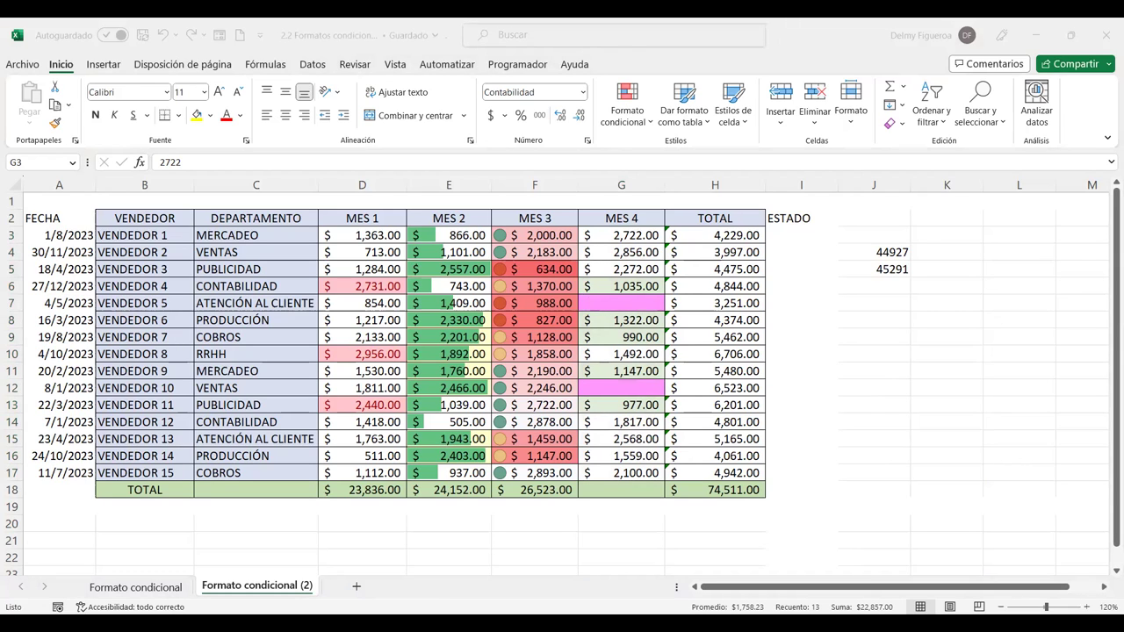
drag(67, 236, 66, 473)
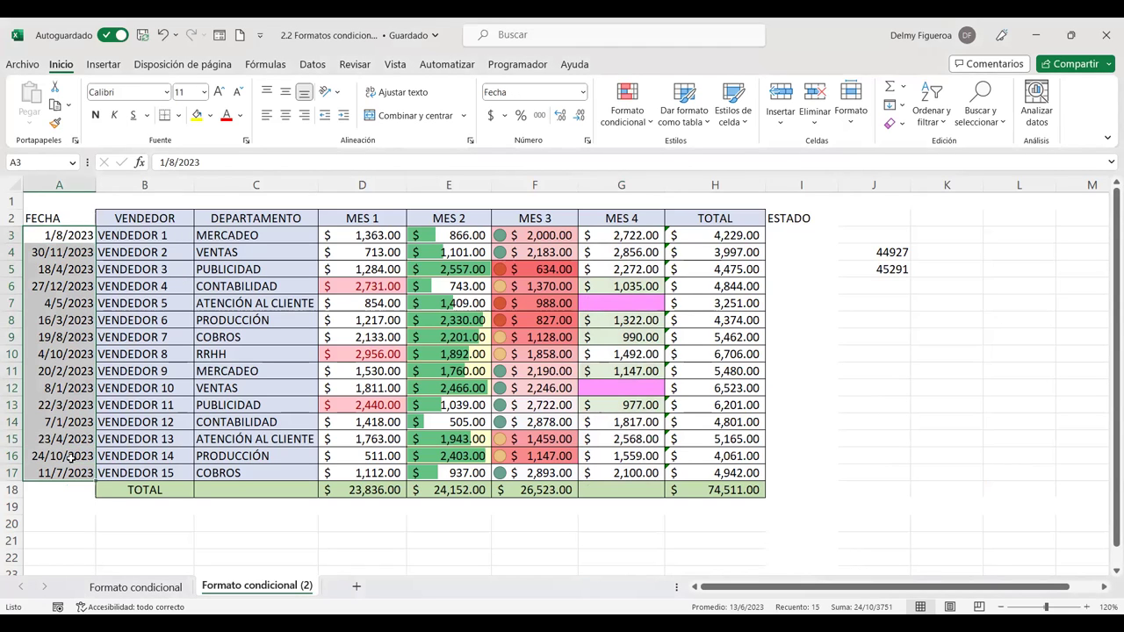
click(651, 127)
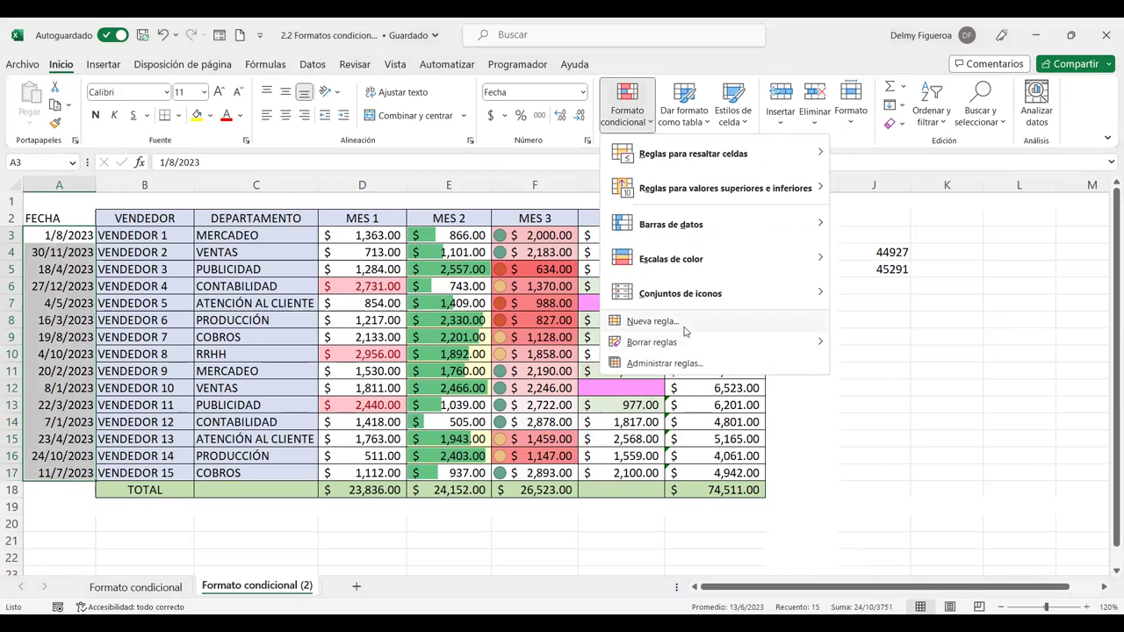
click(732, 325)
click(732, 330)
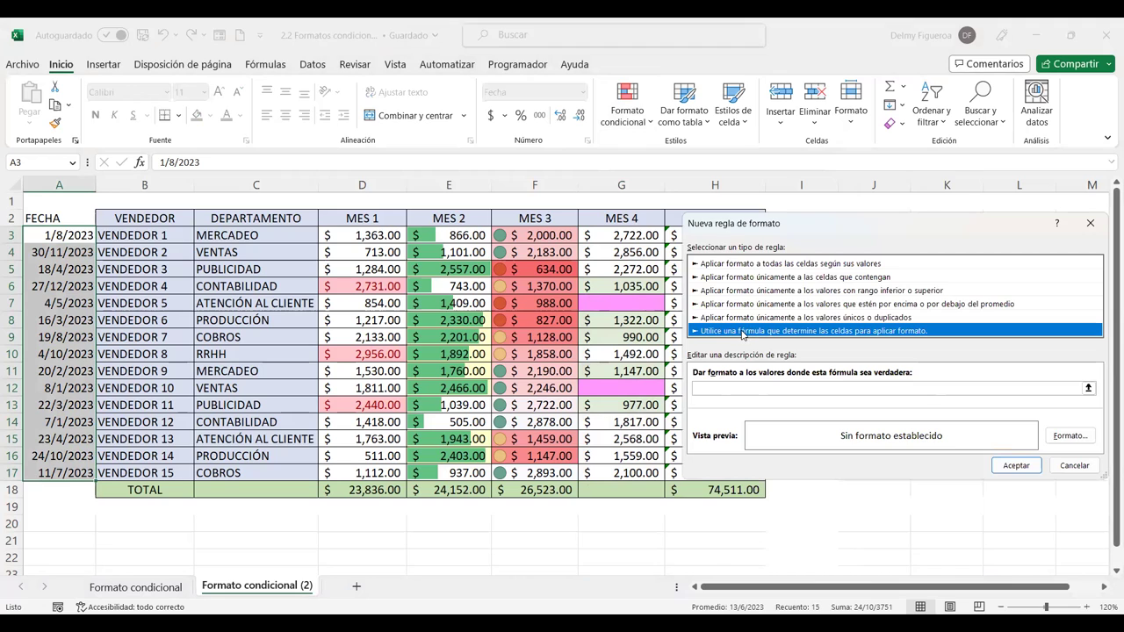
Cancel the unfinished formula rule and select cell J7
click(752, 392)
click(753, 391)
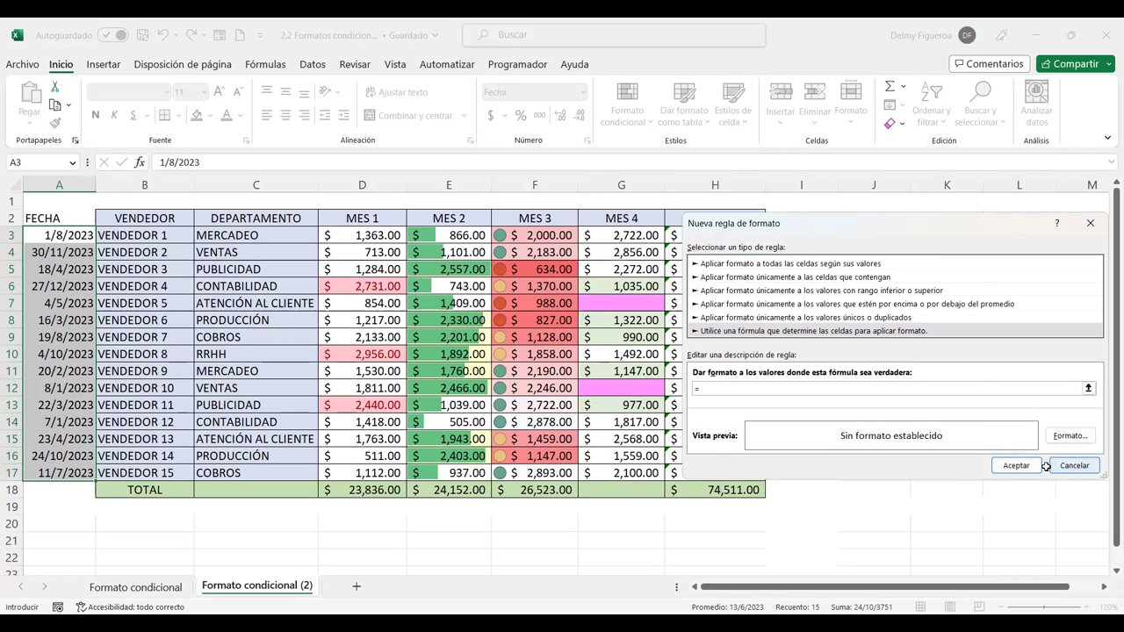
click(1054, 467)
click(887, 306)
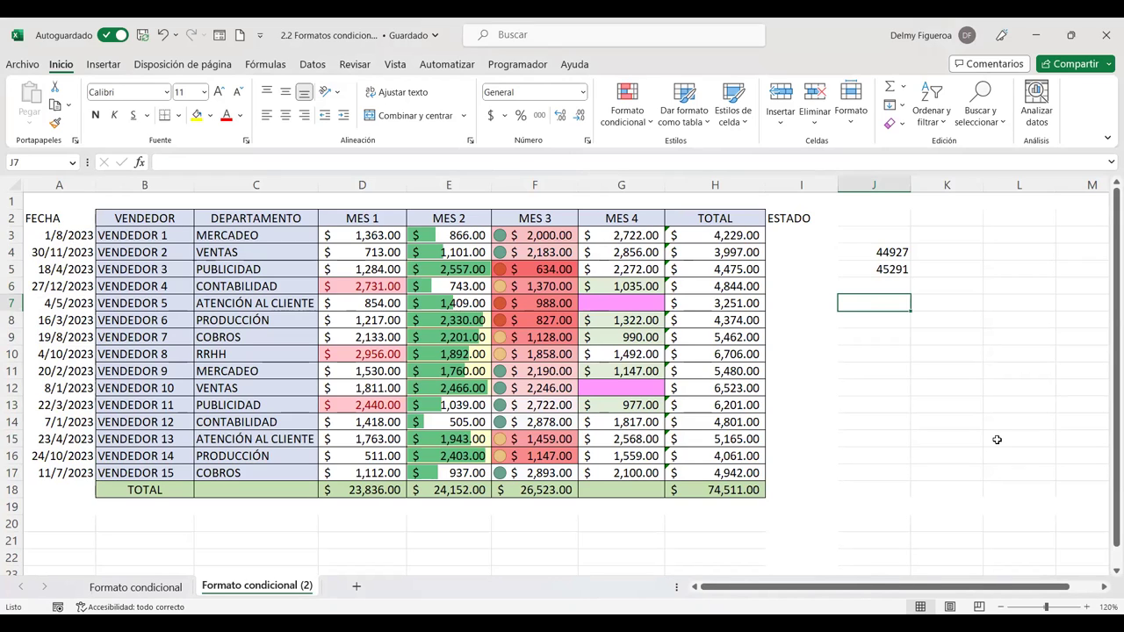
Enter =+HOY() in J7 to show today's date 6/6/2023, then select the FECHA dates
text(+)
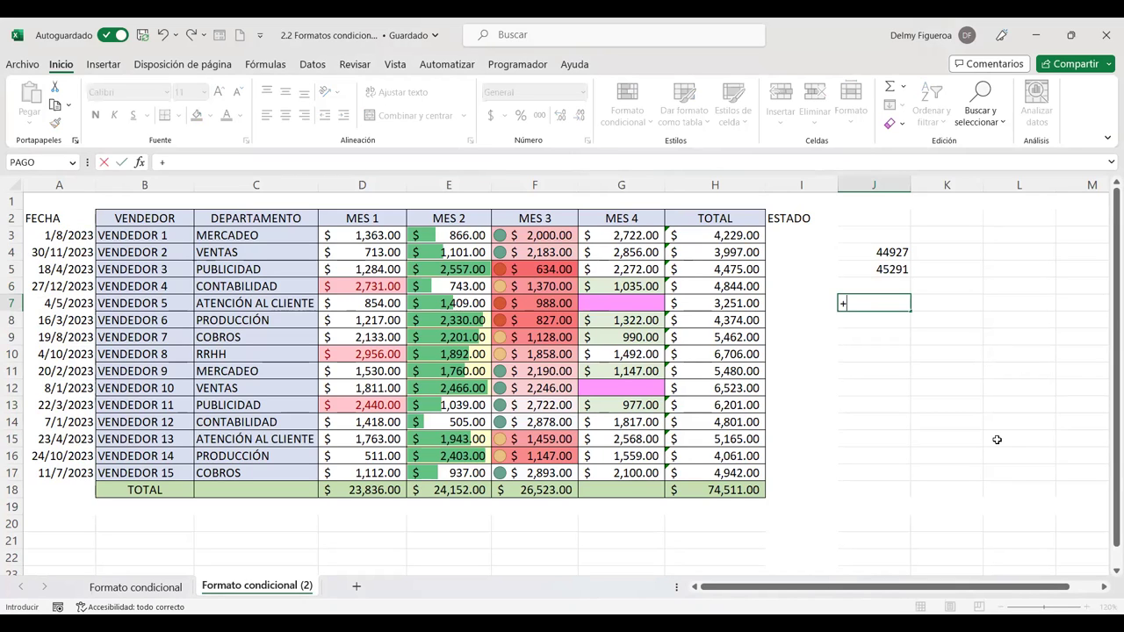
text(HOY)
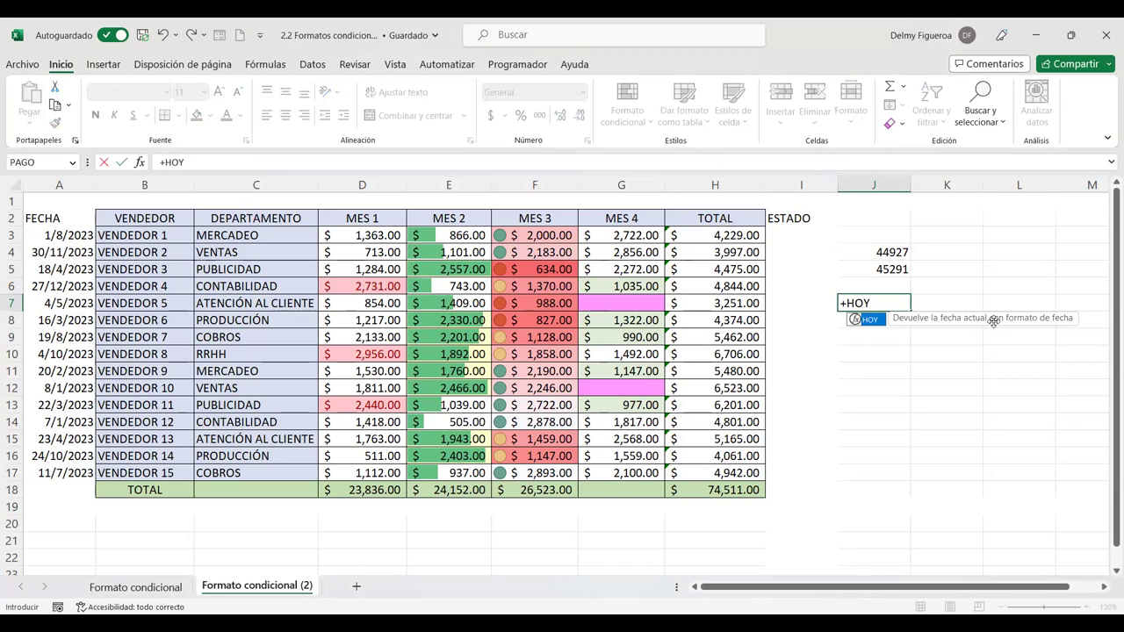
double_click(871, 319)
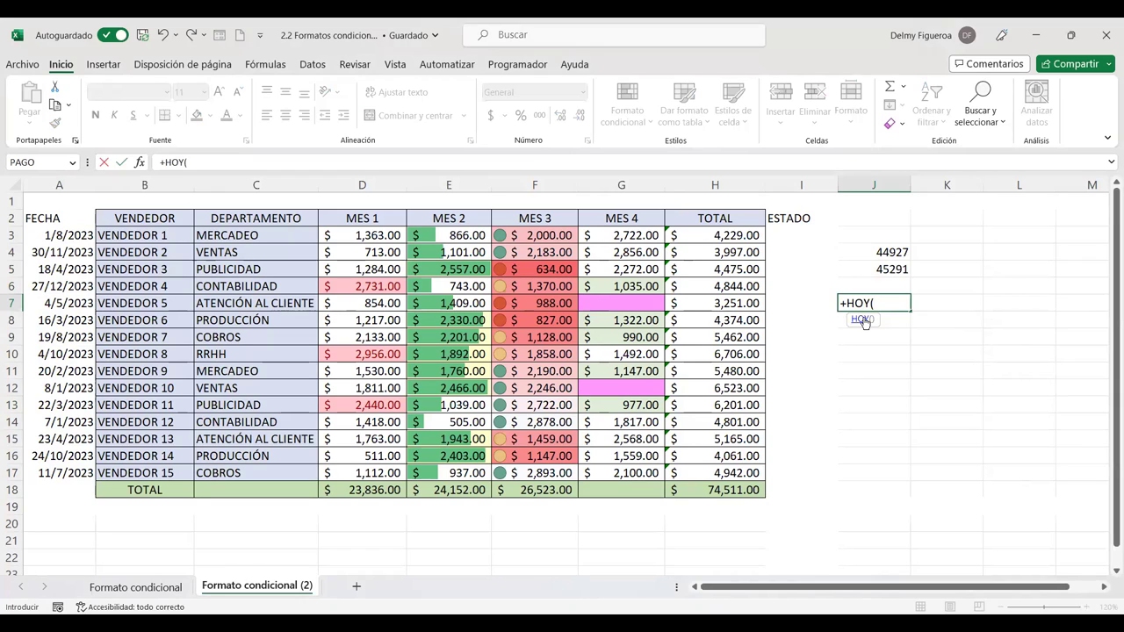
text())
key(Return)
click(882, 302)
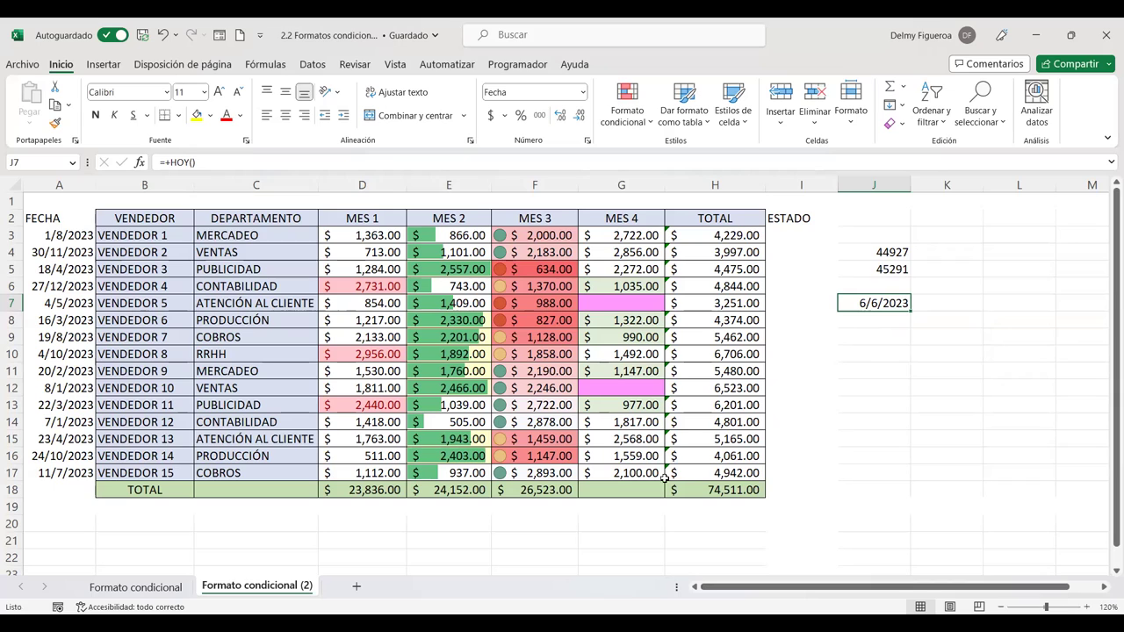
drag(61, 236, 56, 471)
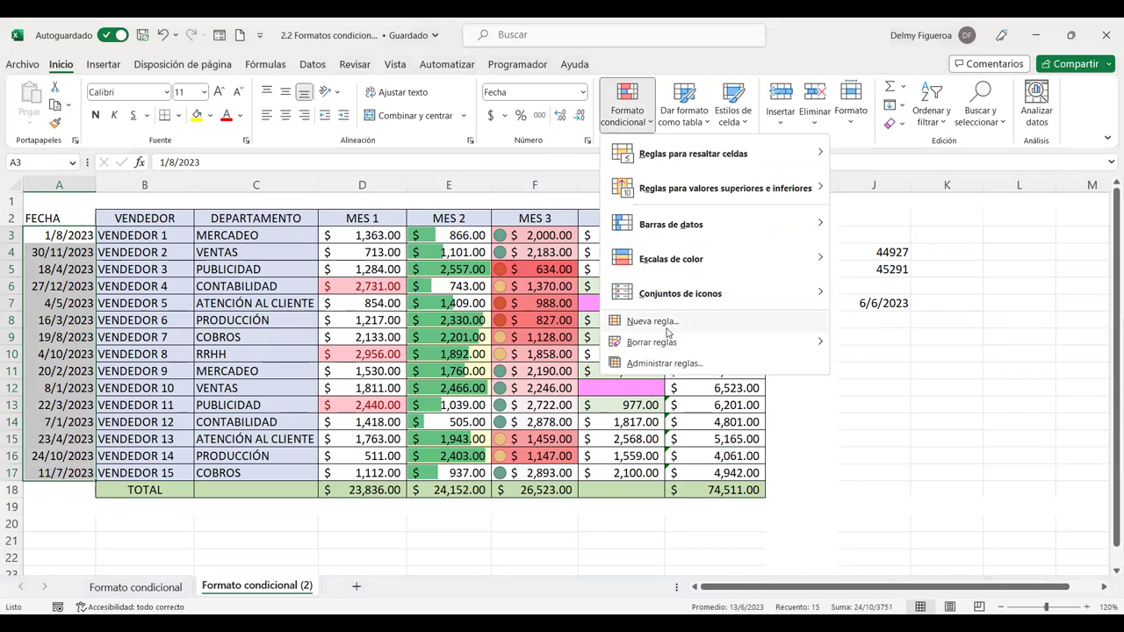
Start a new formula-based conditional formatting rule for the selected dates
click(667, 327)
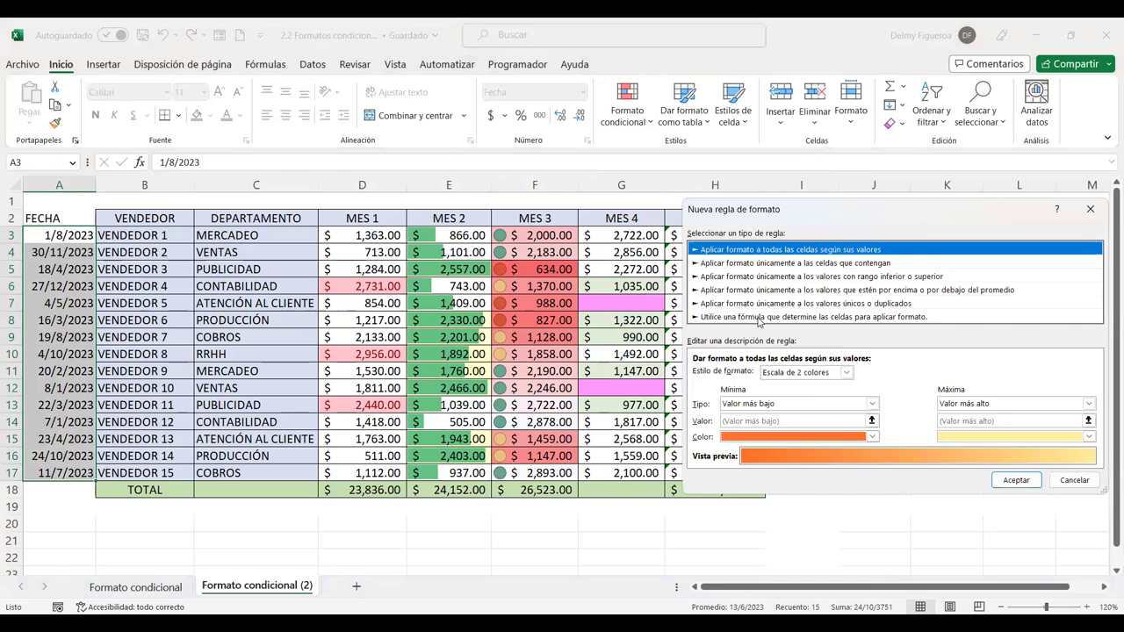
click(759, 317)
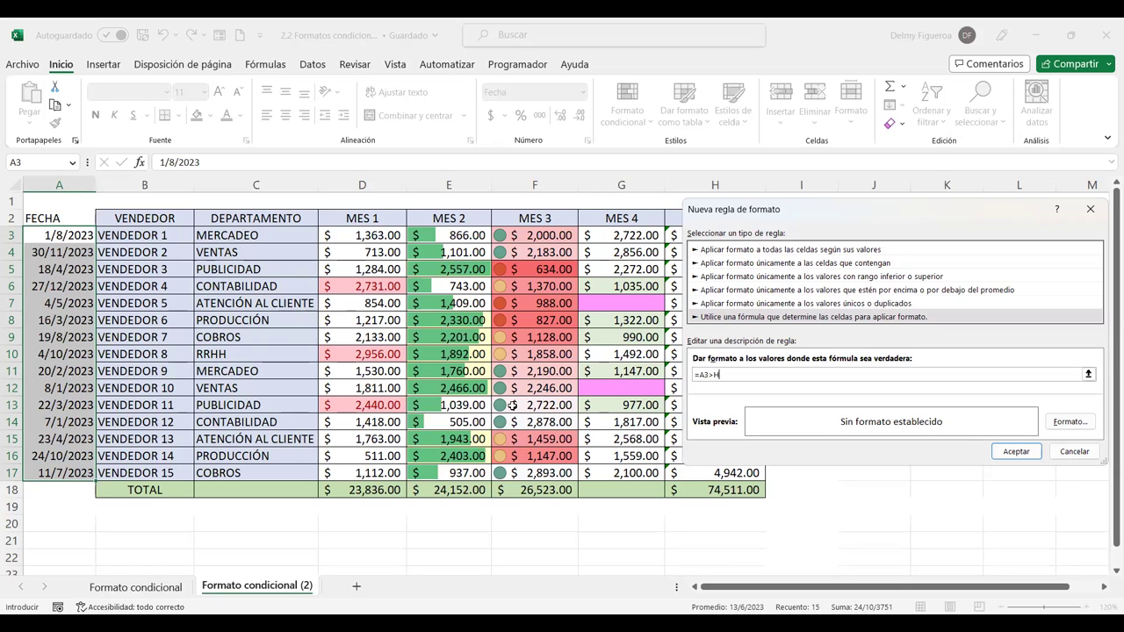
text(=A3>HOY()
Finish the =A3>HOY() rule with a bold font so future dates appear bold, then apply it
text())
click(1081, 427)
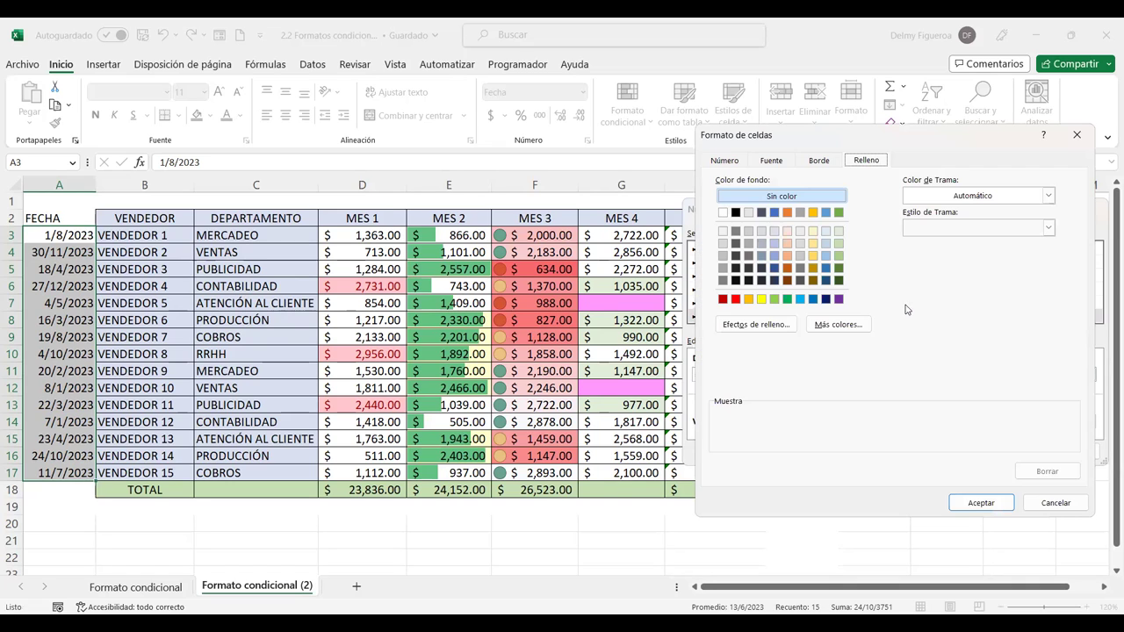
click(780, 161)
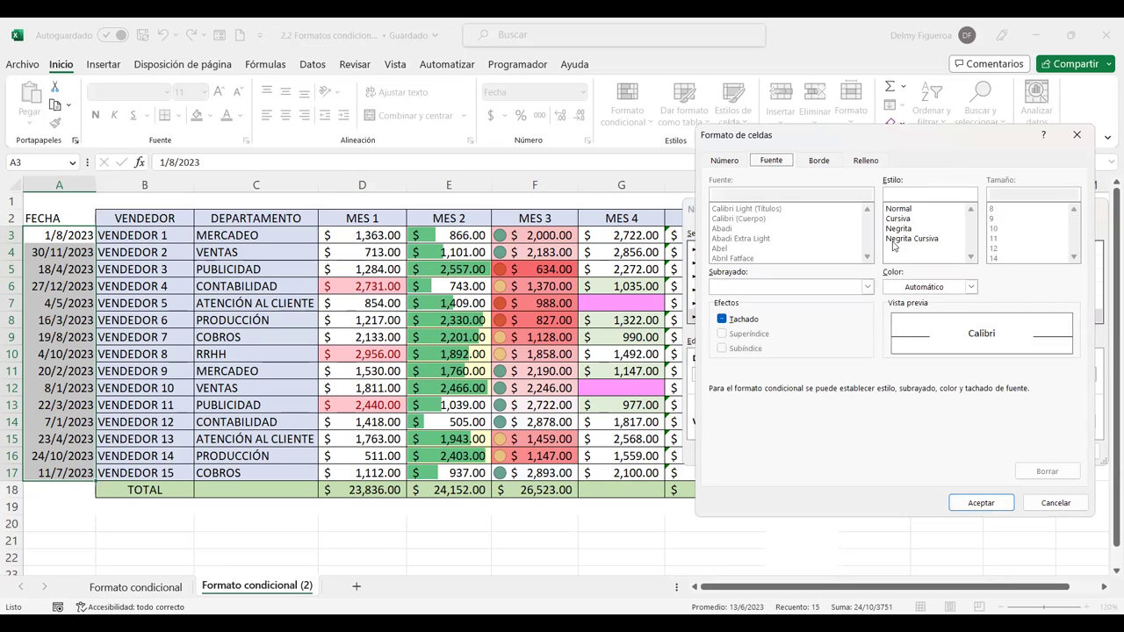
click(904, 229)
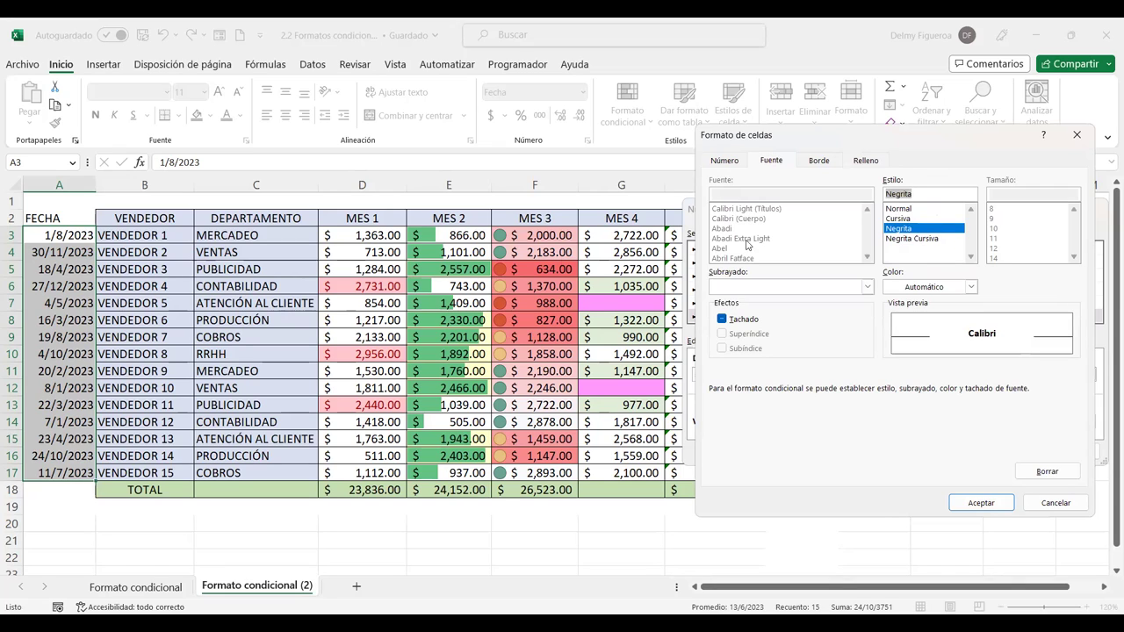
click(990, 512)
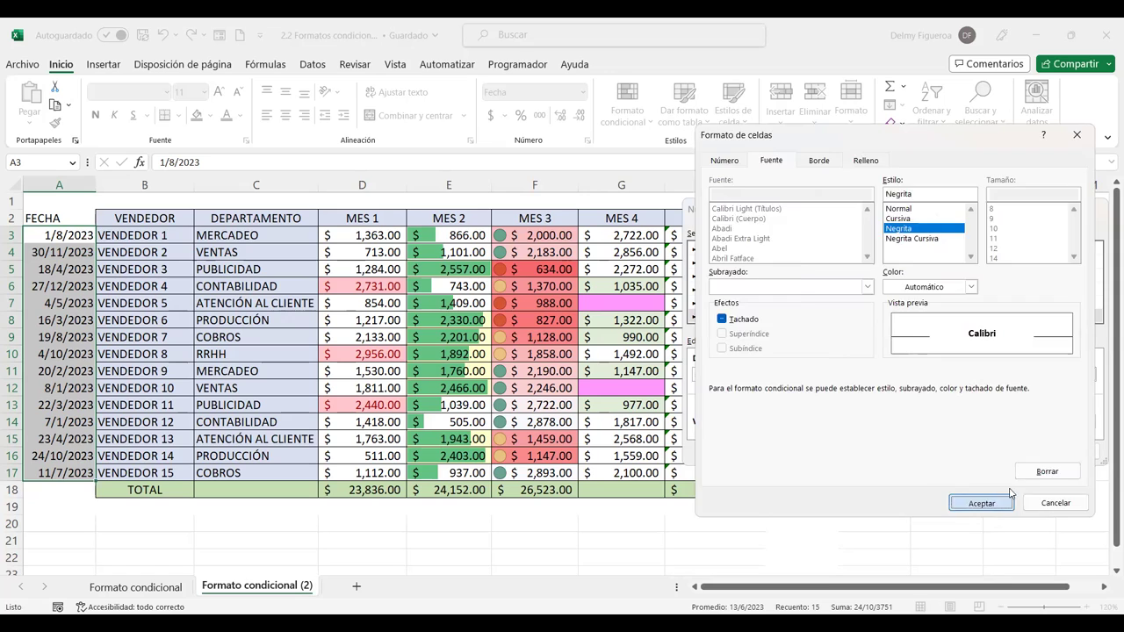
click(1009, 497)
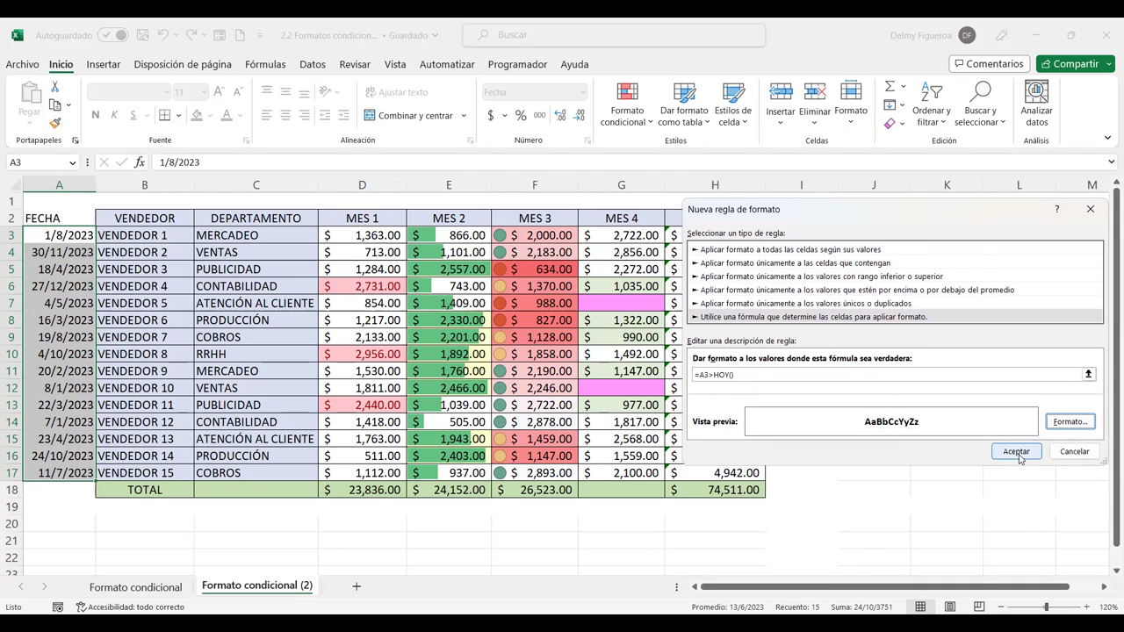
click(1016, 452)
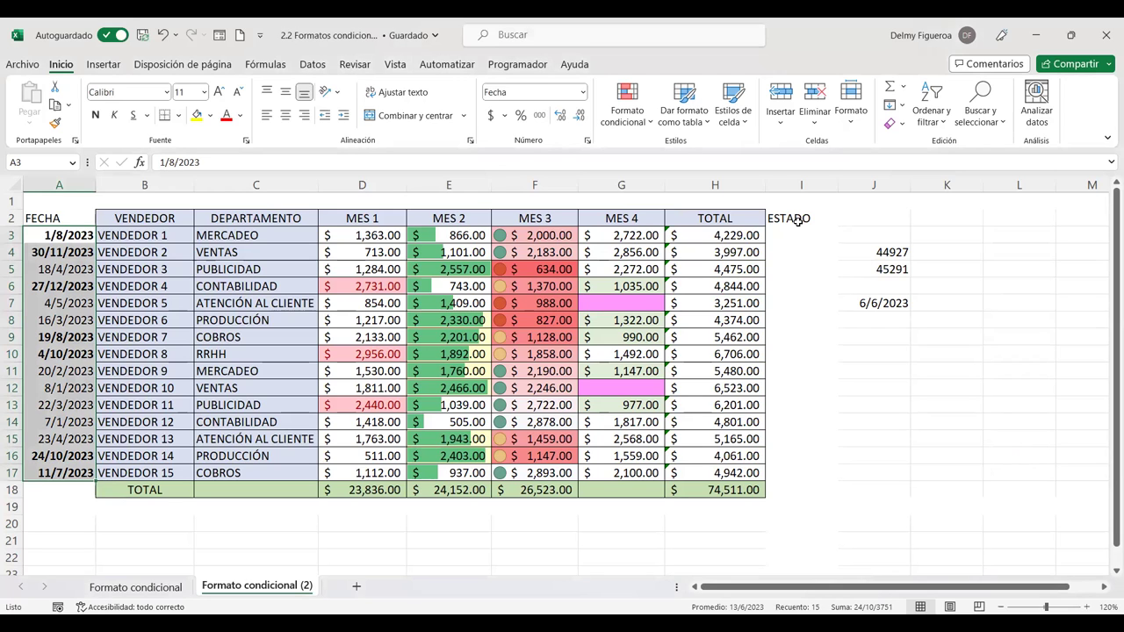
mouse_move(52, 219)
mouse_down()
mouse_move(745, 299)
mouse_move(738, 489)
mouse_up()
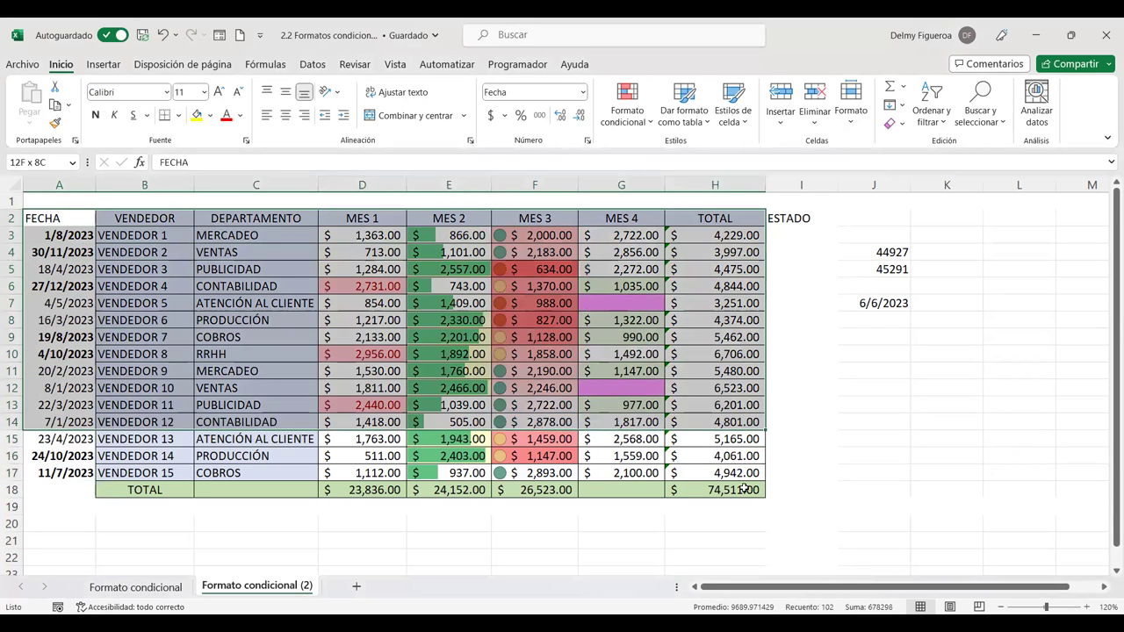
click(279, 530)
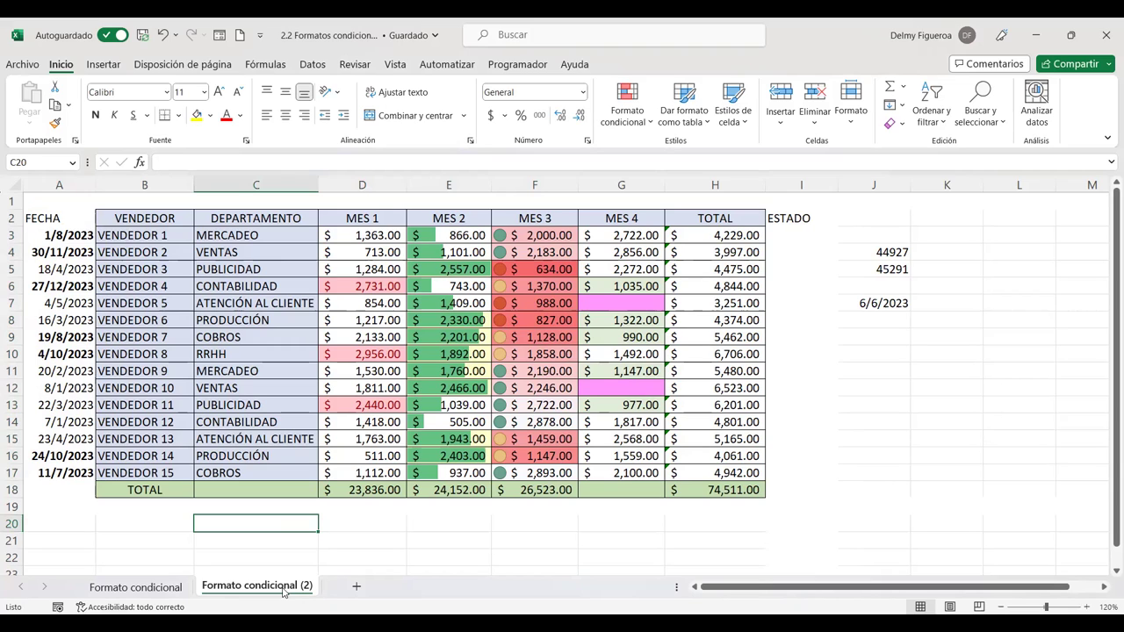
Copy the sheet to the end of the workbook as 'Formato condicional (3)'
right_click(284, 593)
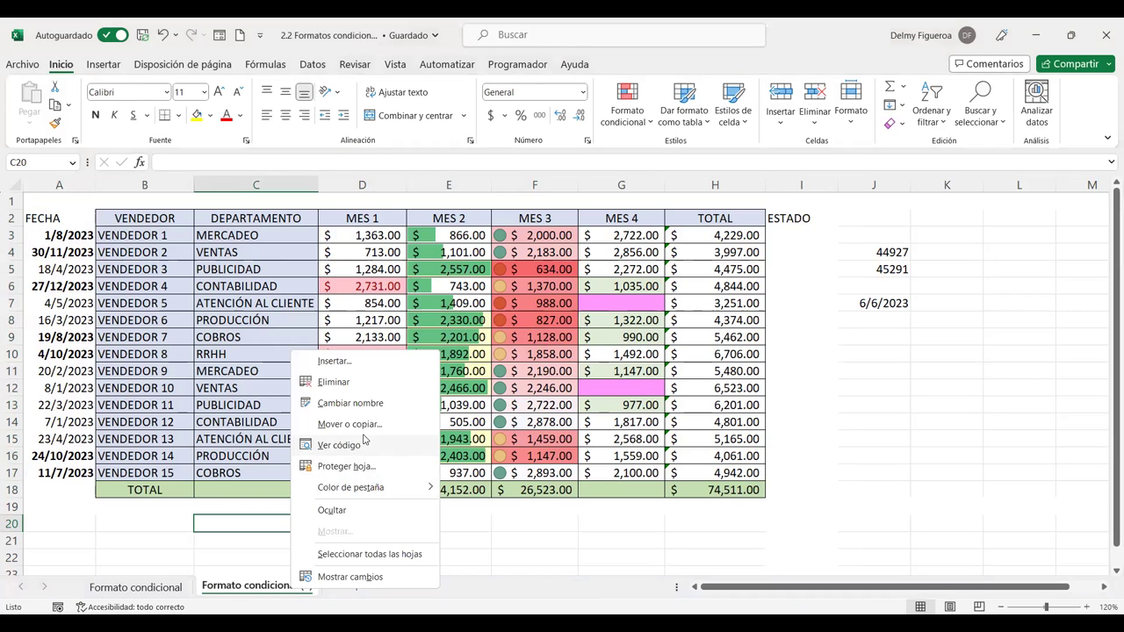
click(369, 427)
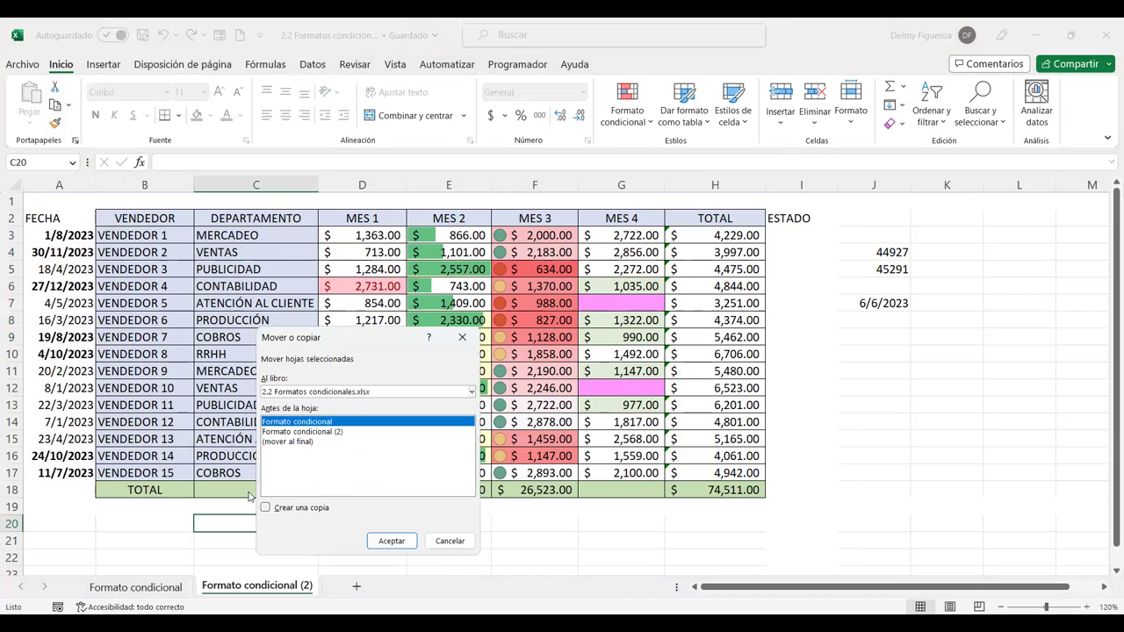
click(266, 508)
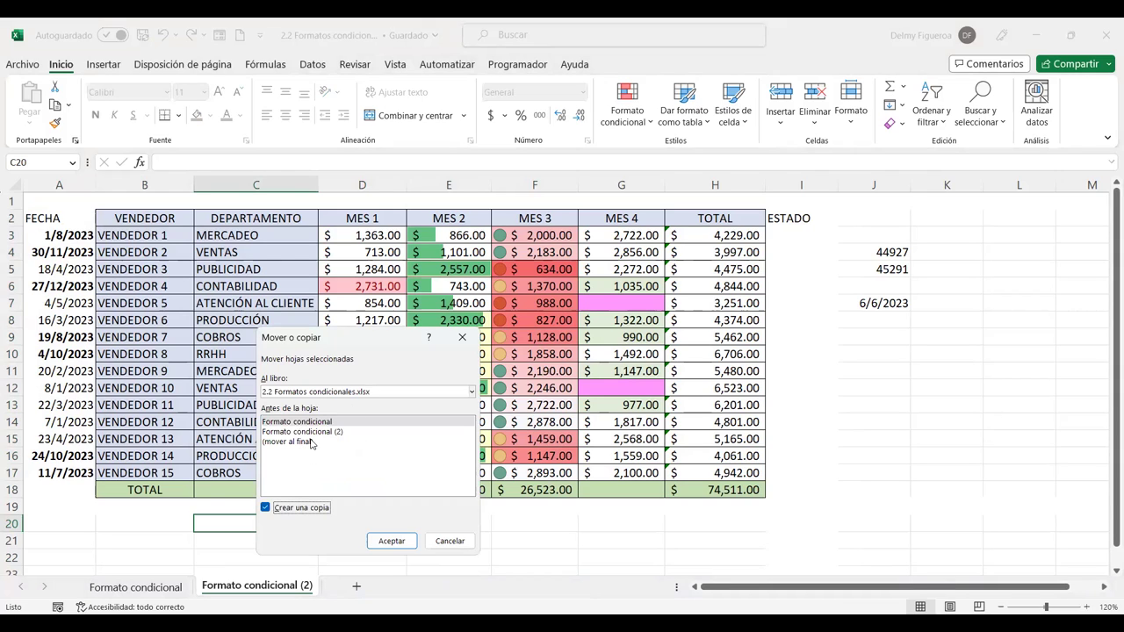
click(310, 443)
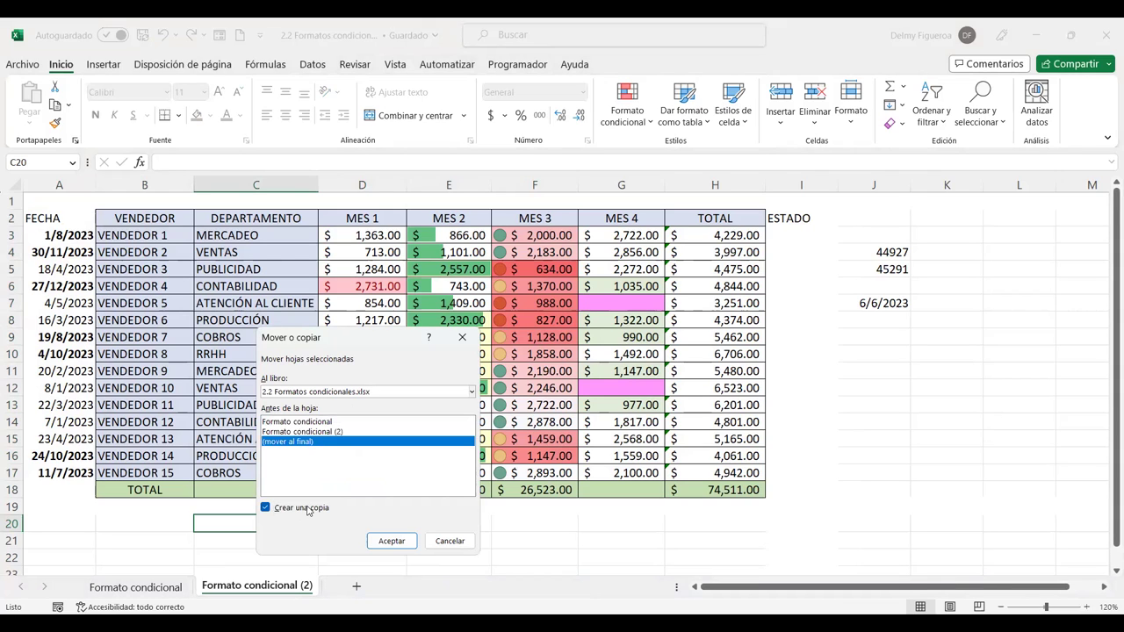
click(396, 542)
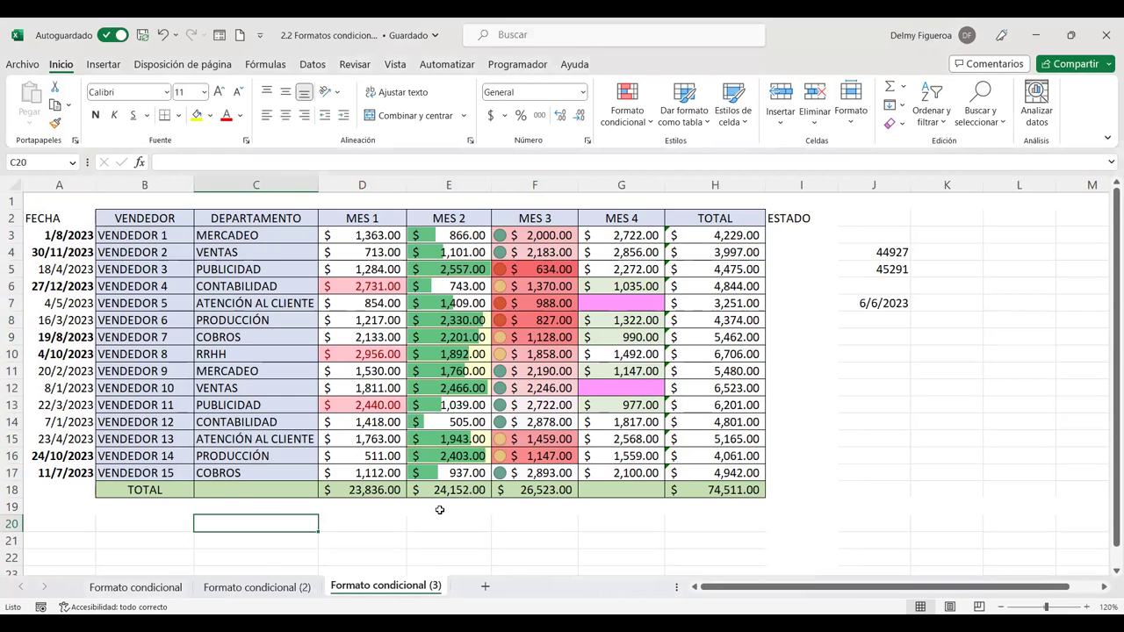
Clear all conditional formatting rules from the entire sheet and select the table A2:H17
click(650, 125)
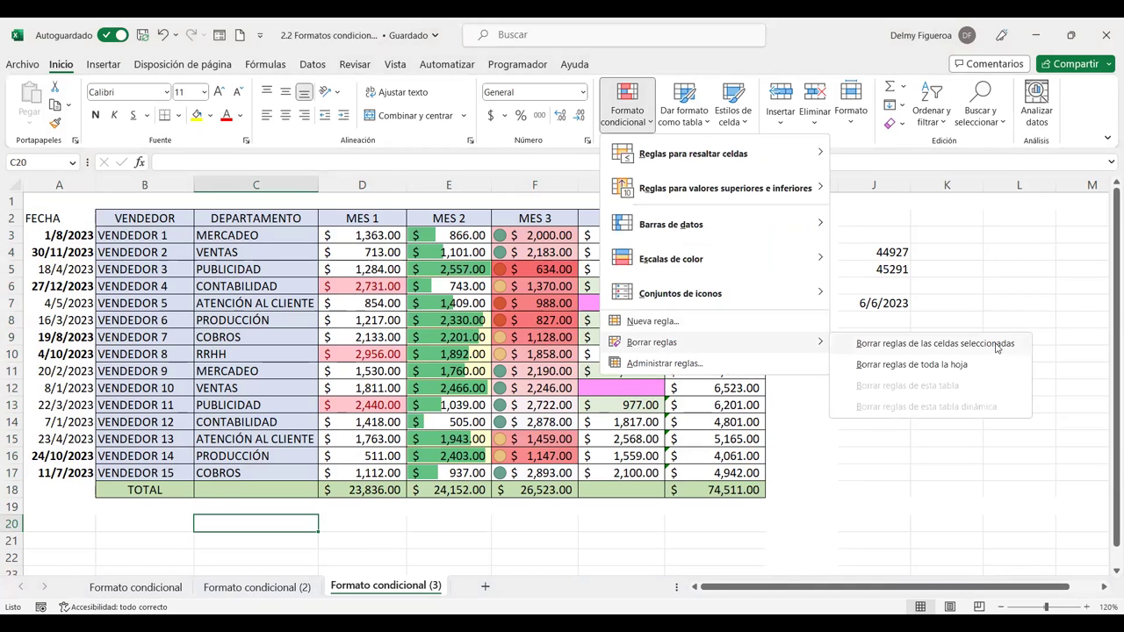
mouse_move(651, 342)
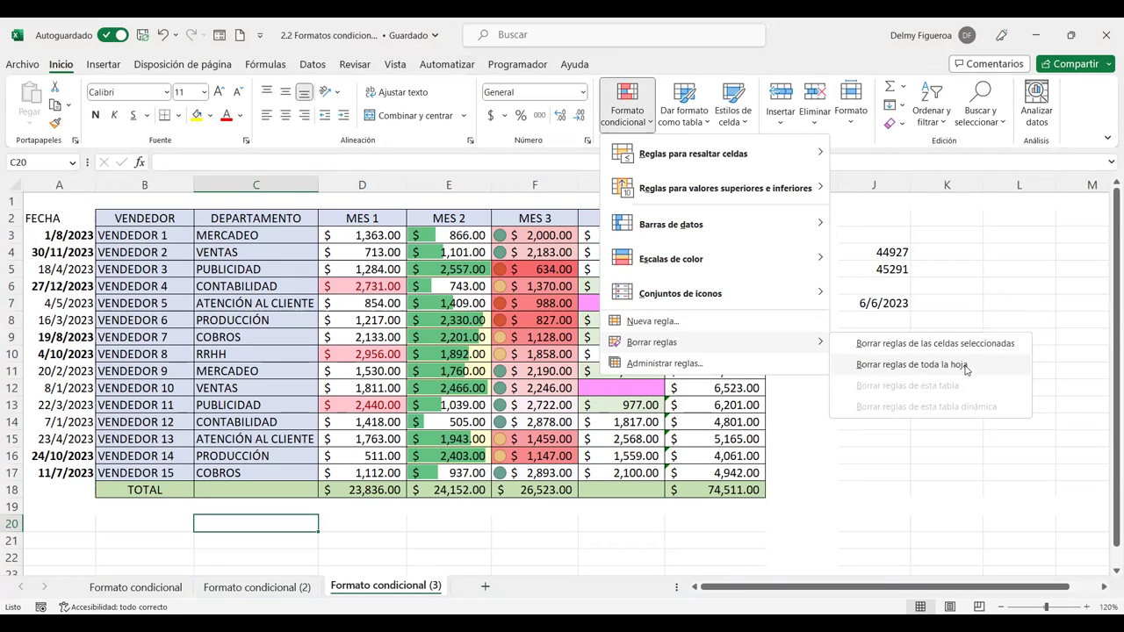
click(967, 366)
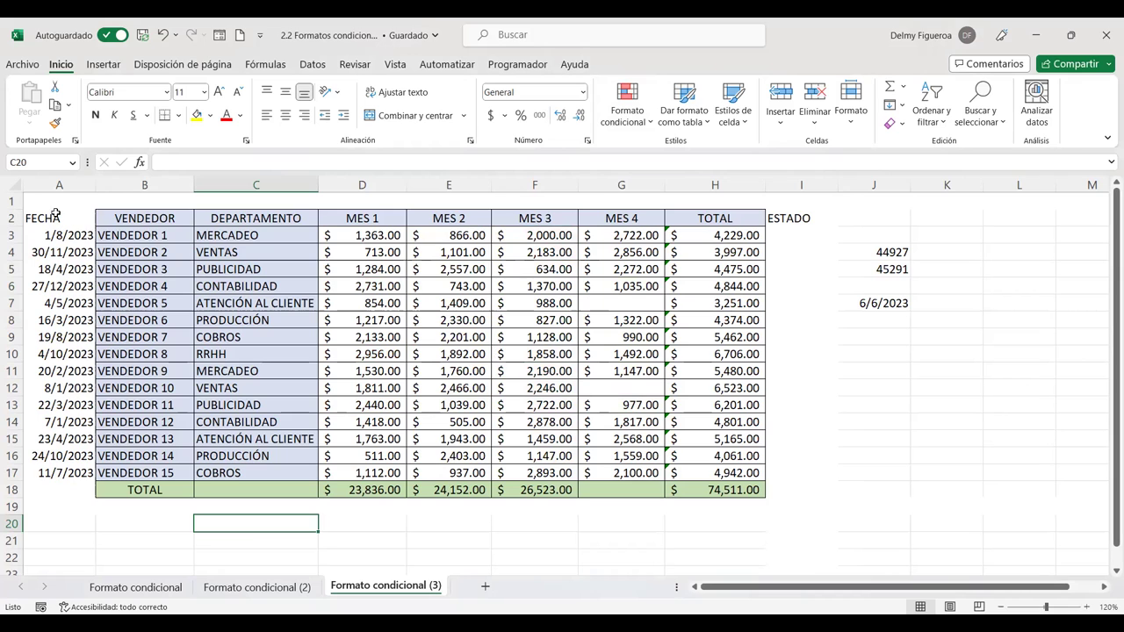
drag(55, 219, 719, 457)
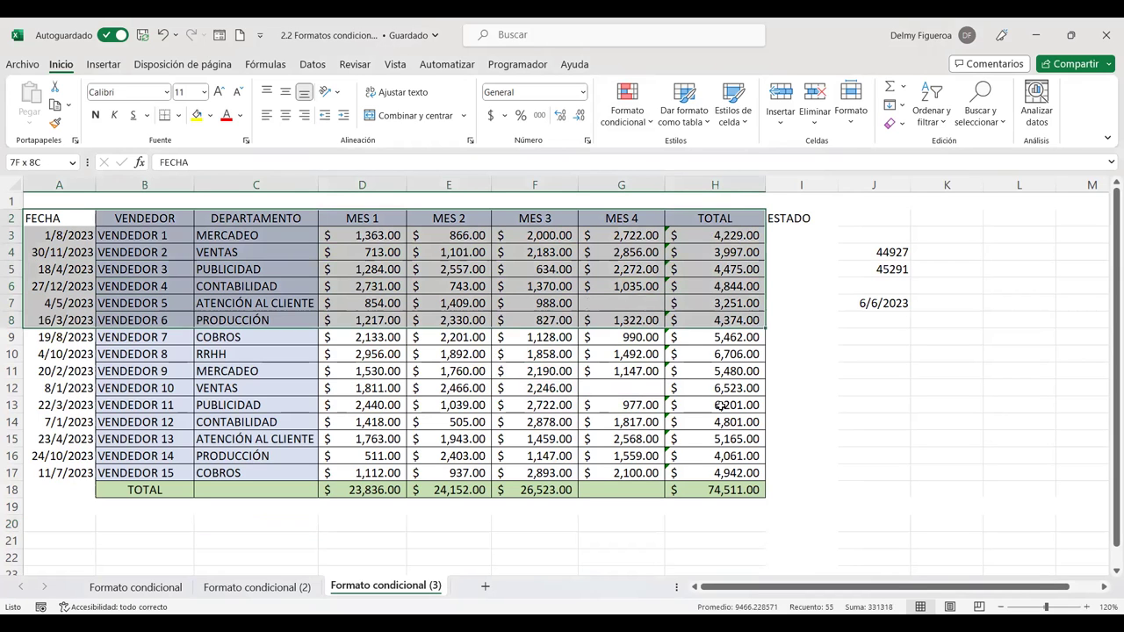
drag(719, 457, 721, 472)
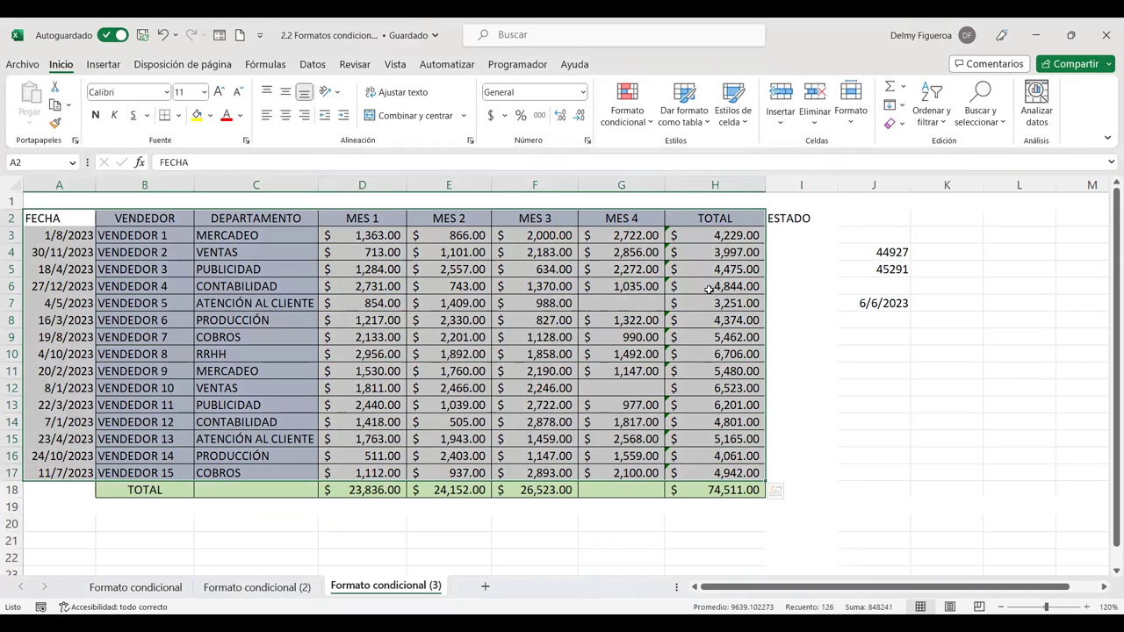
click(728, 252)
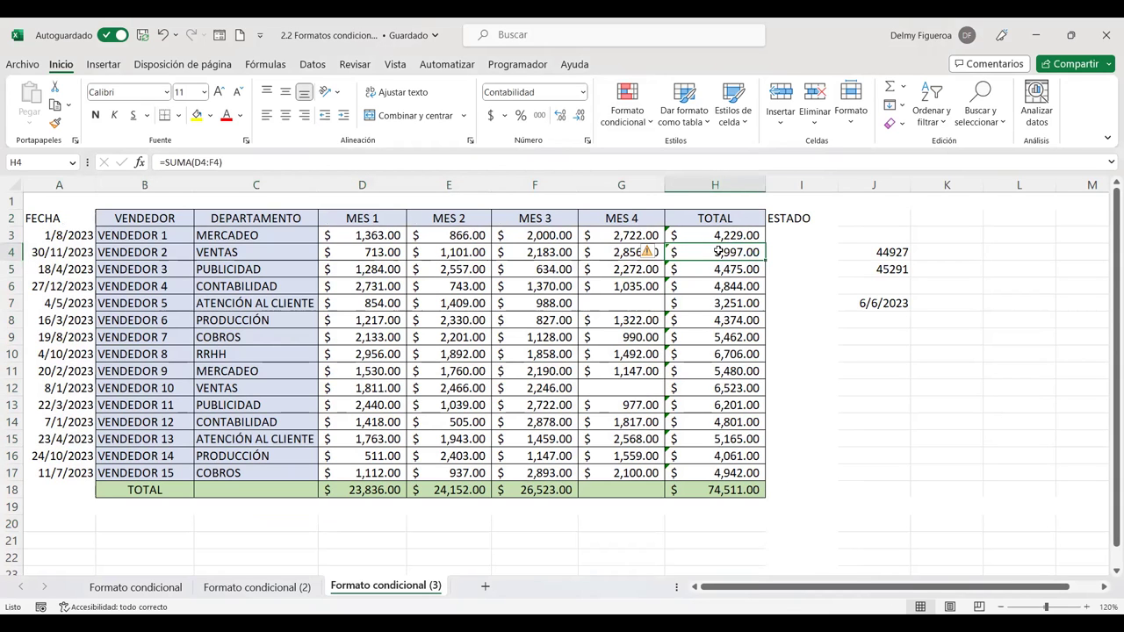
mouse_move(60, 219)
mouse_down()
mouse_move(719, 323)
mouse_move(726, 467)
mouse_up()
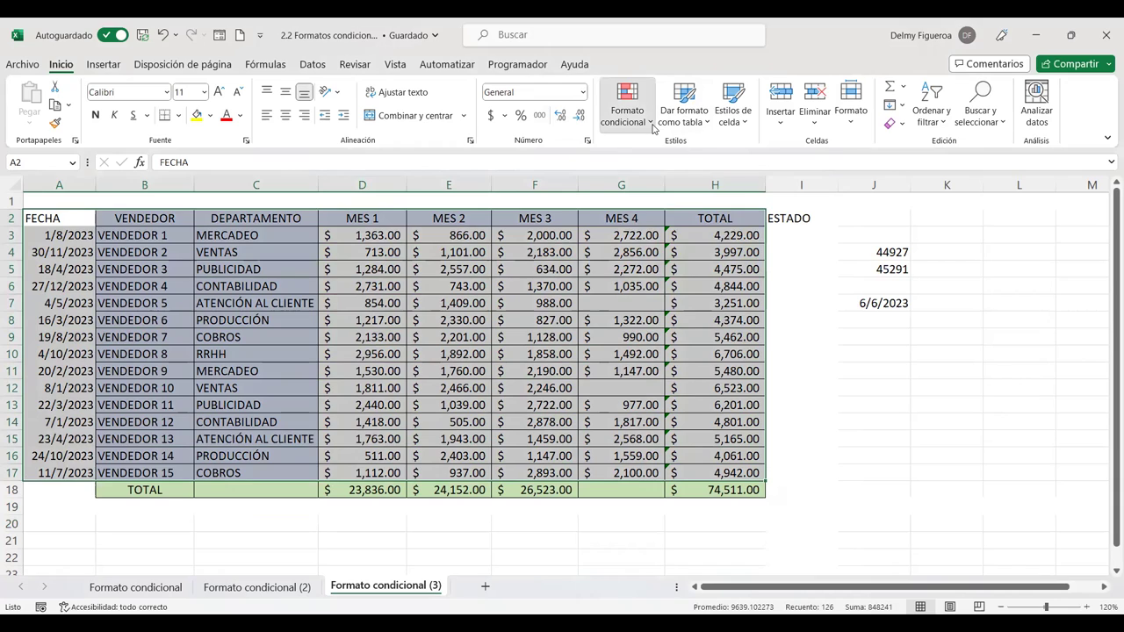
click(653, 129)
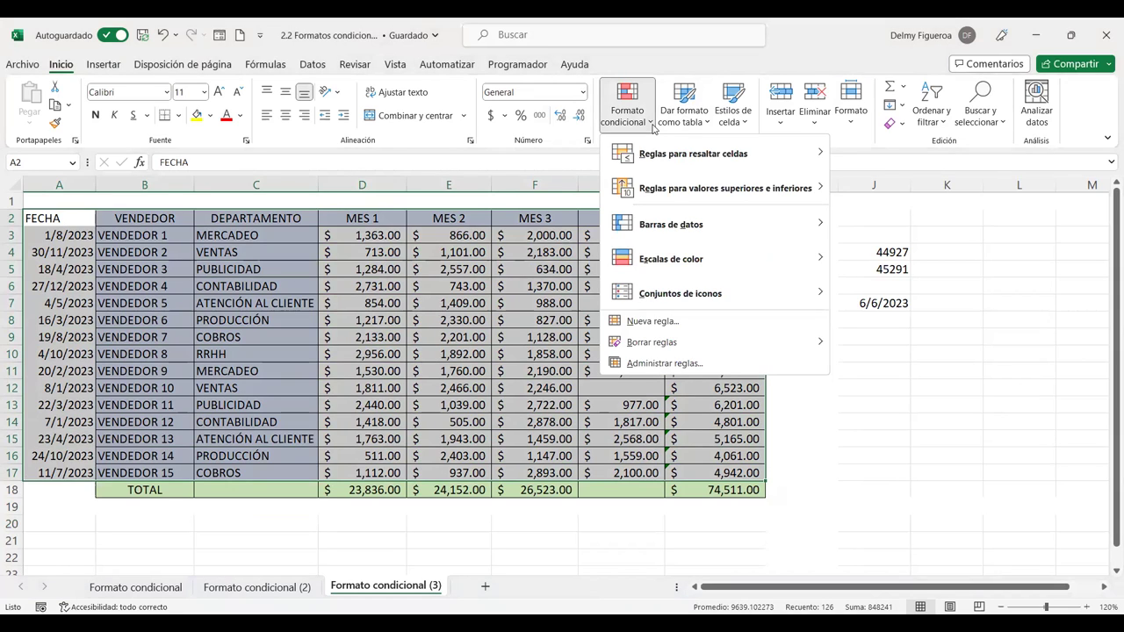
click(671, 325)
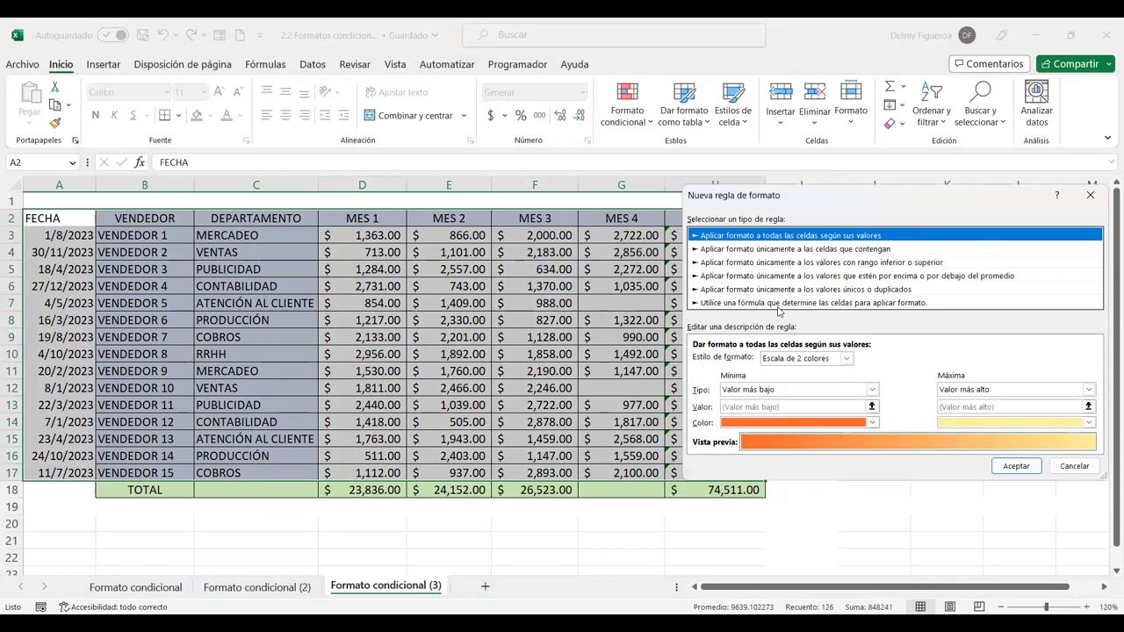
click(757, 304)
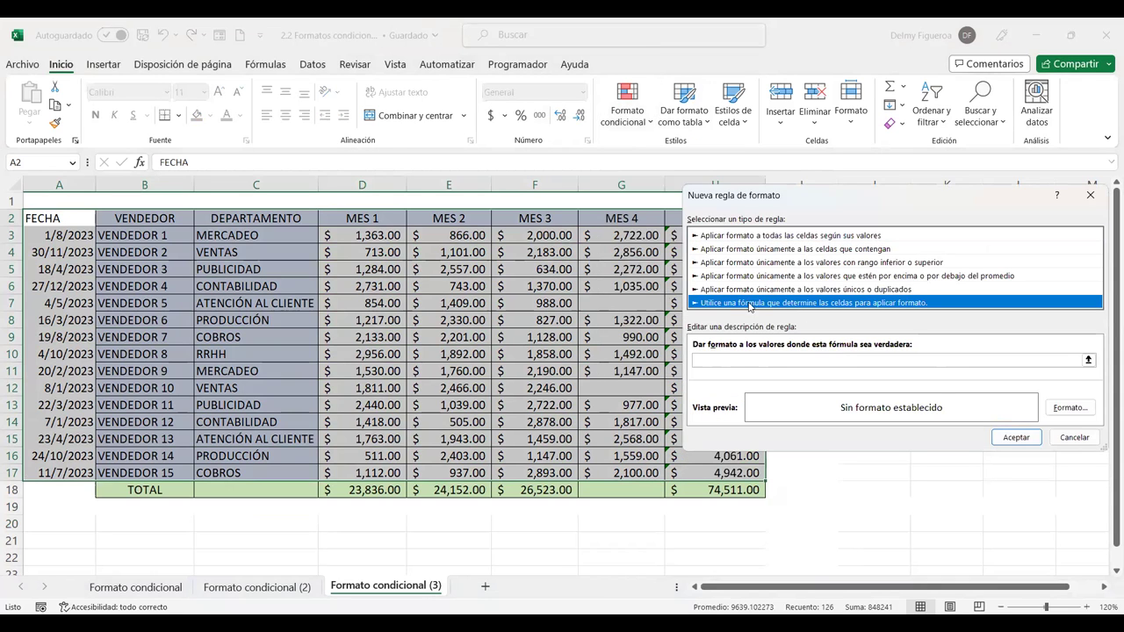
click(787, 361)
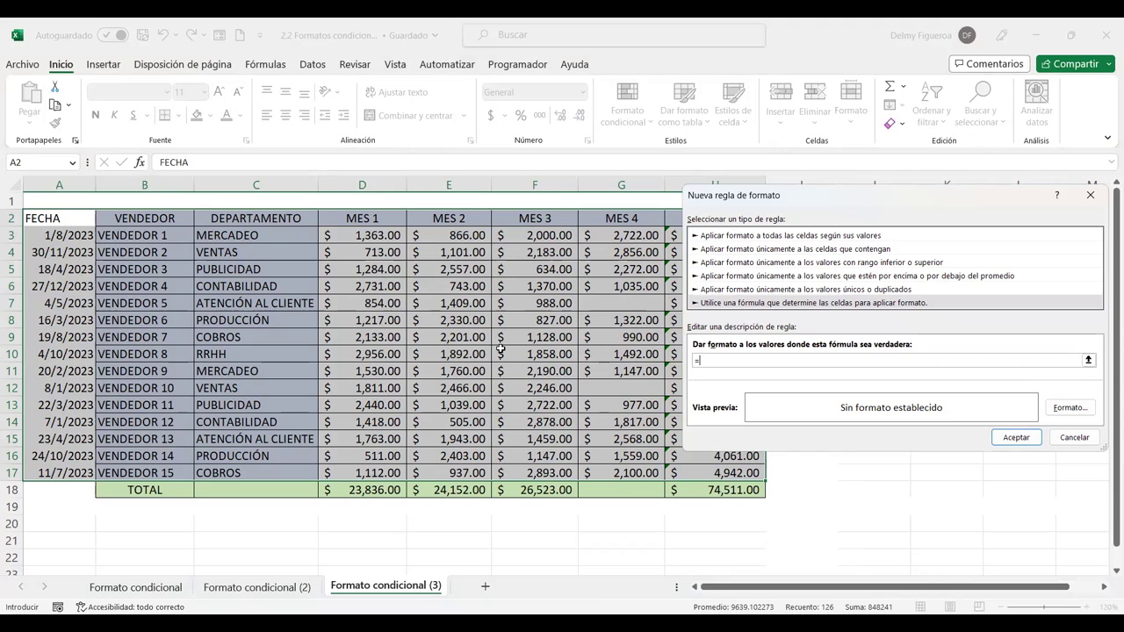
text(=)
text(PROMEDIO()
click(1076, 437)
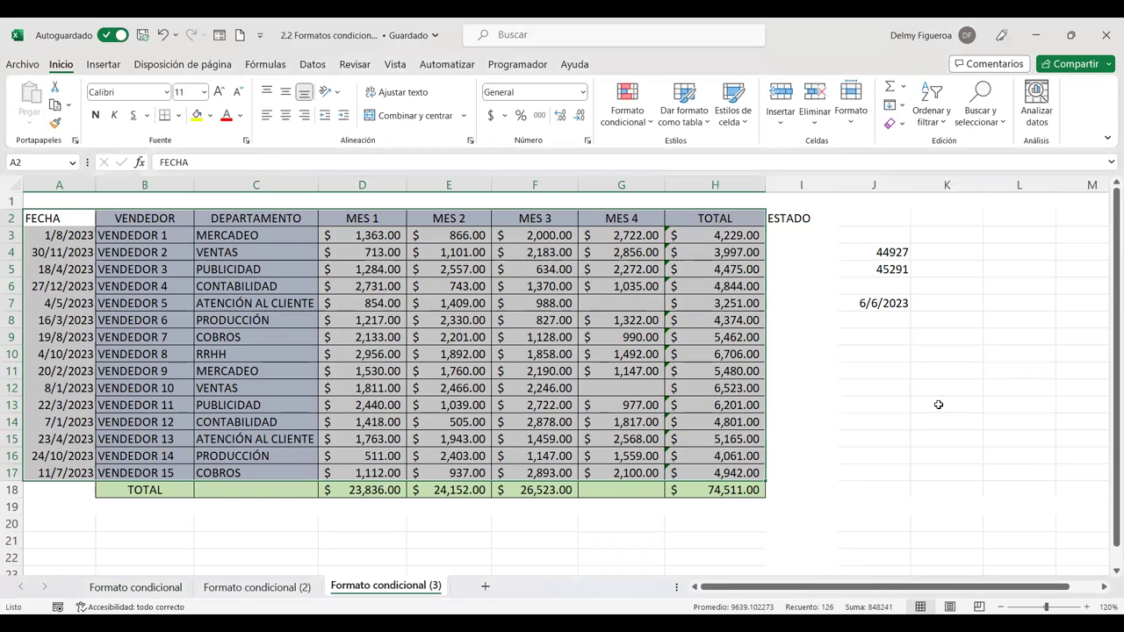
Enter =+PROMEDIO(D3:G17) in J13, giving the monthly average $ 1,678.76
click(878, 404)
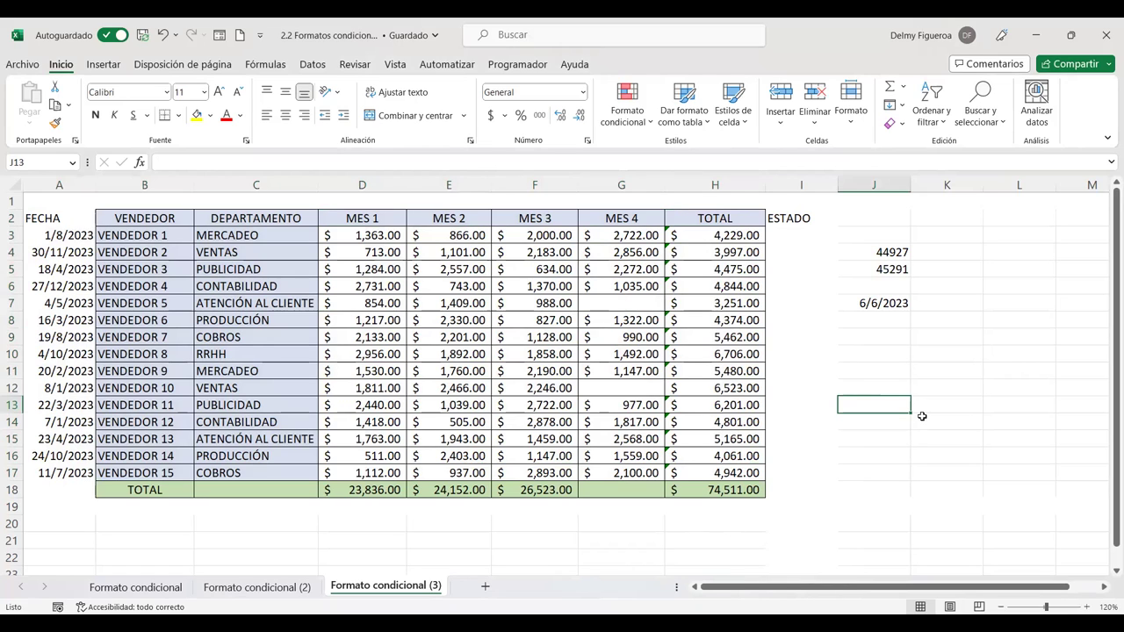
text(+)
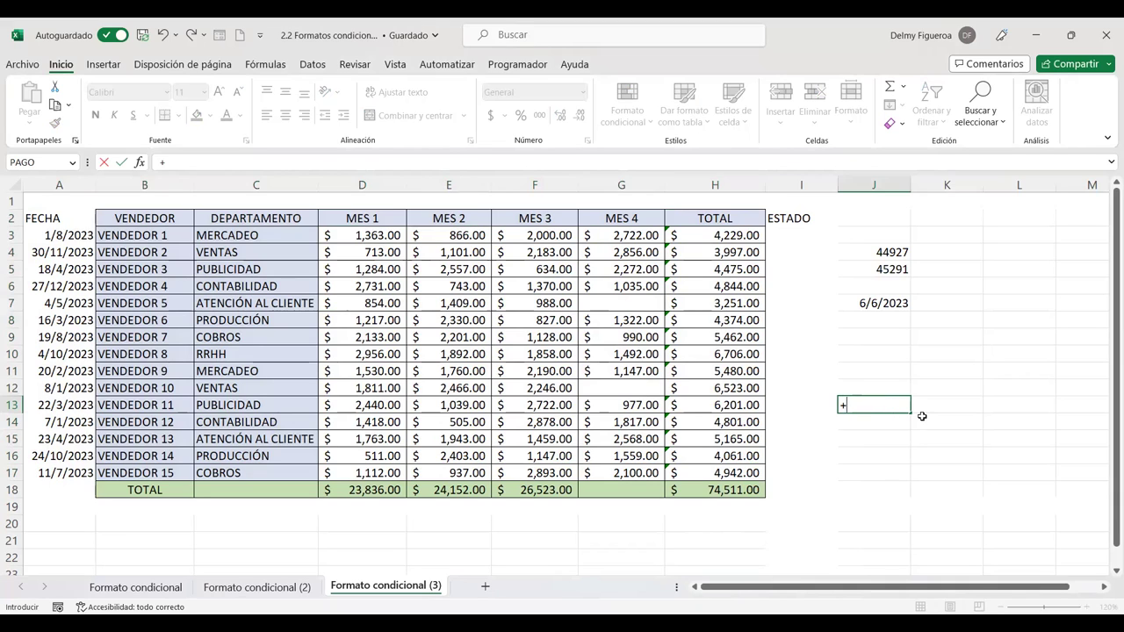
text(PROME)
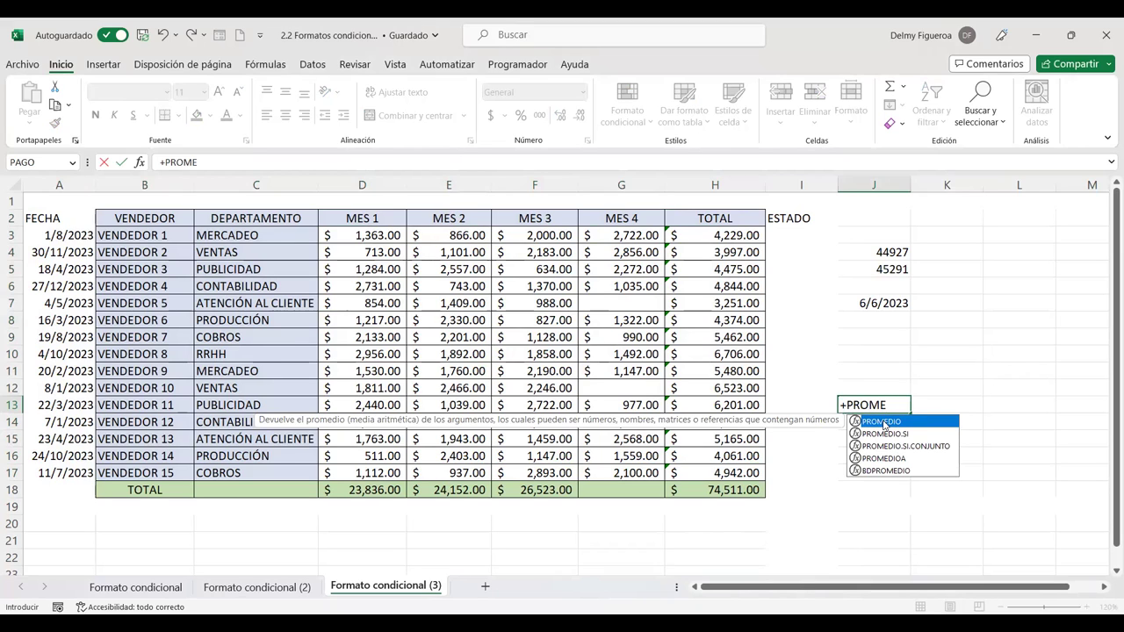
double_click(883, 423)
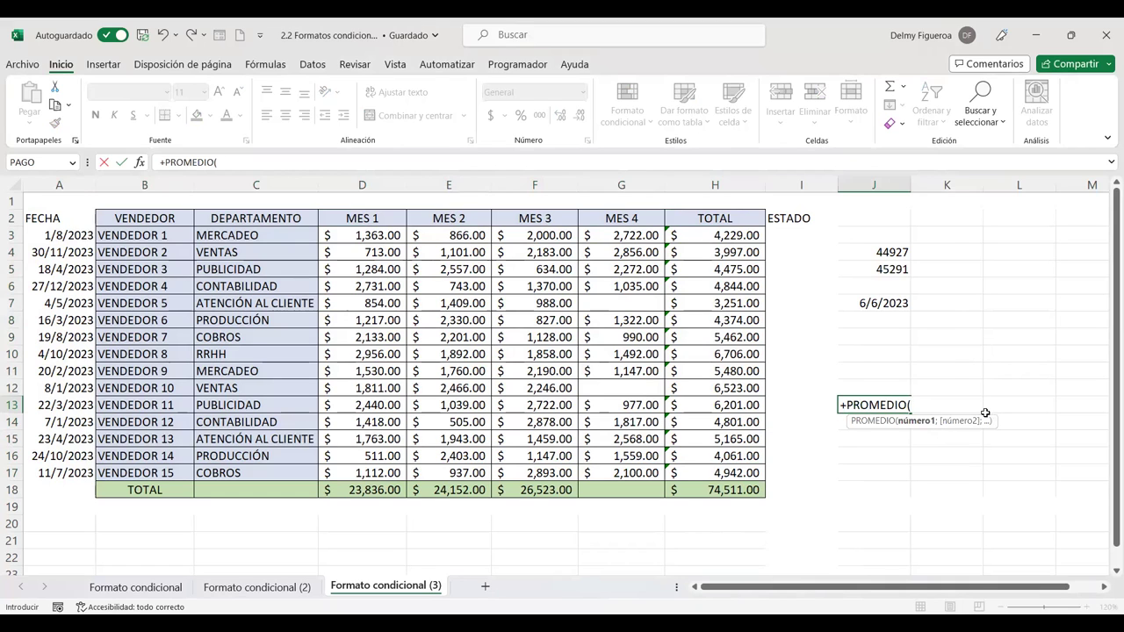
click(371, 237)
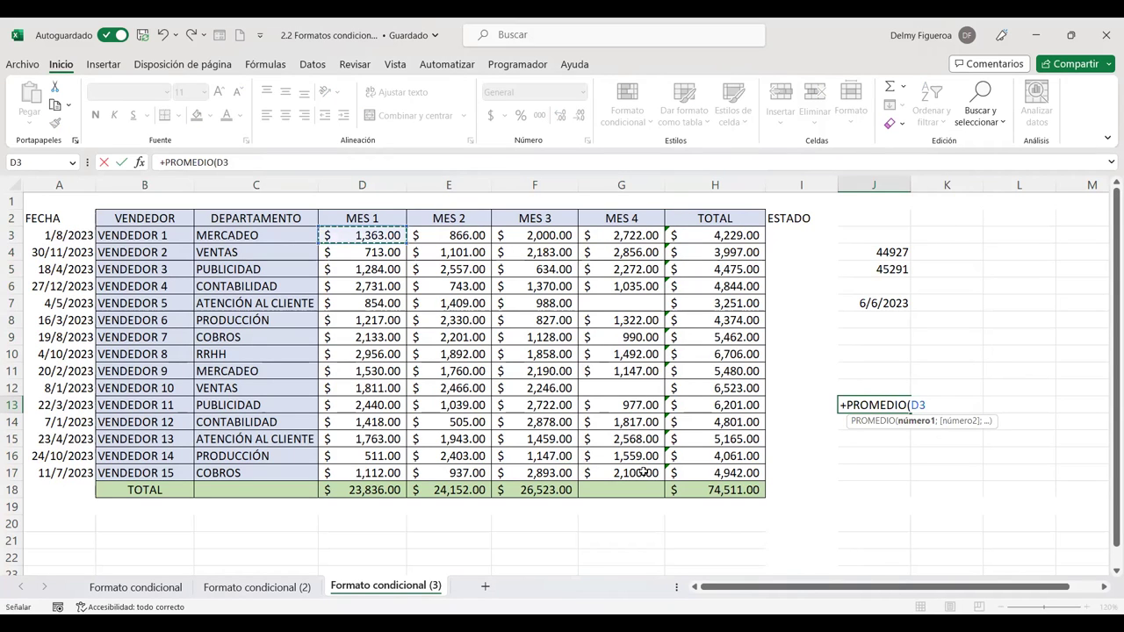
drag(644, 473, 644, 473)
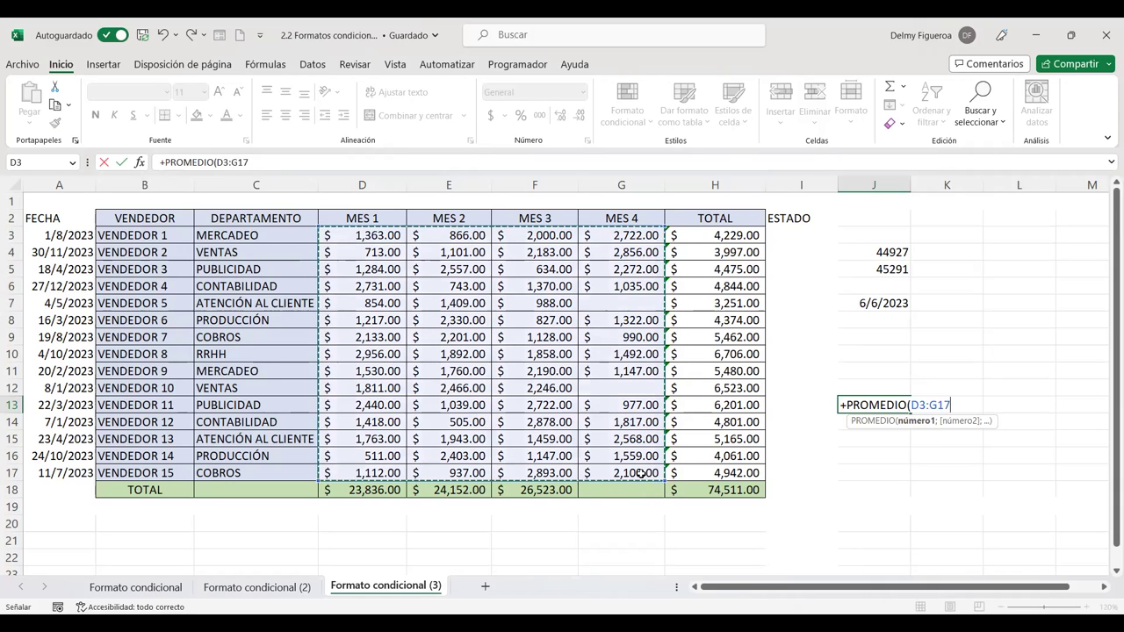
key(Return)
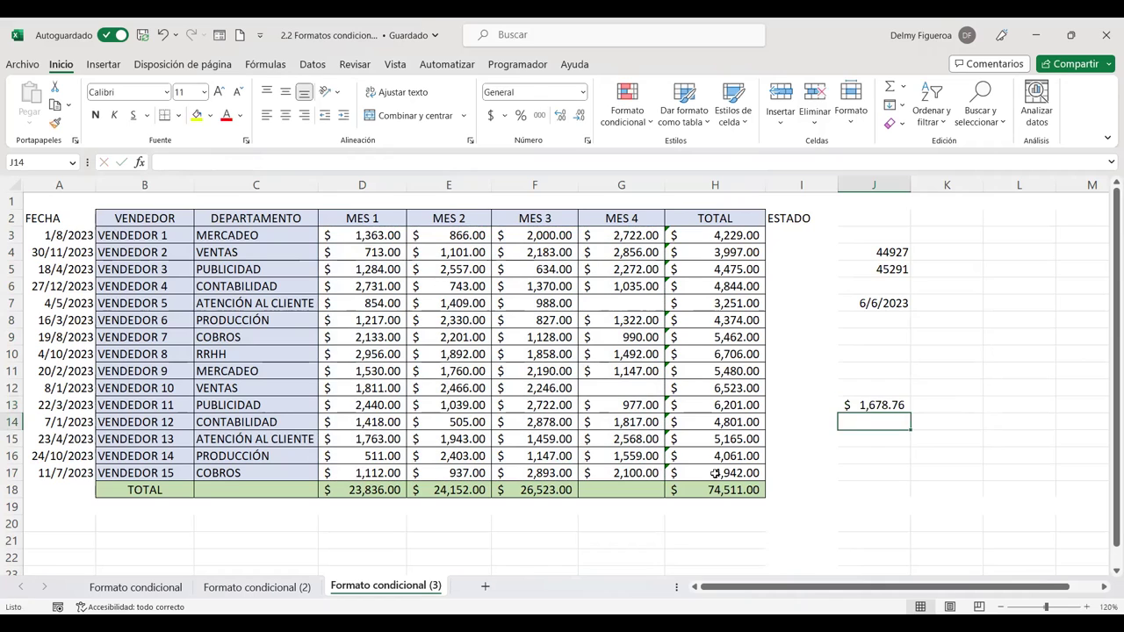
click(870, 406)
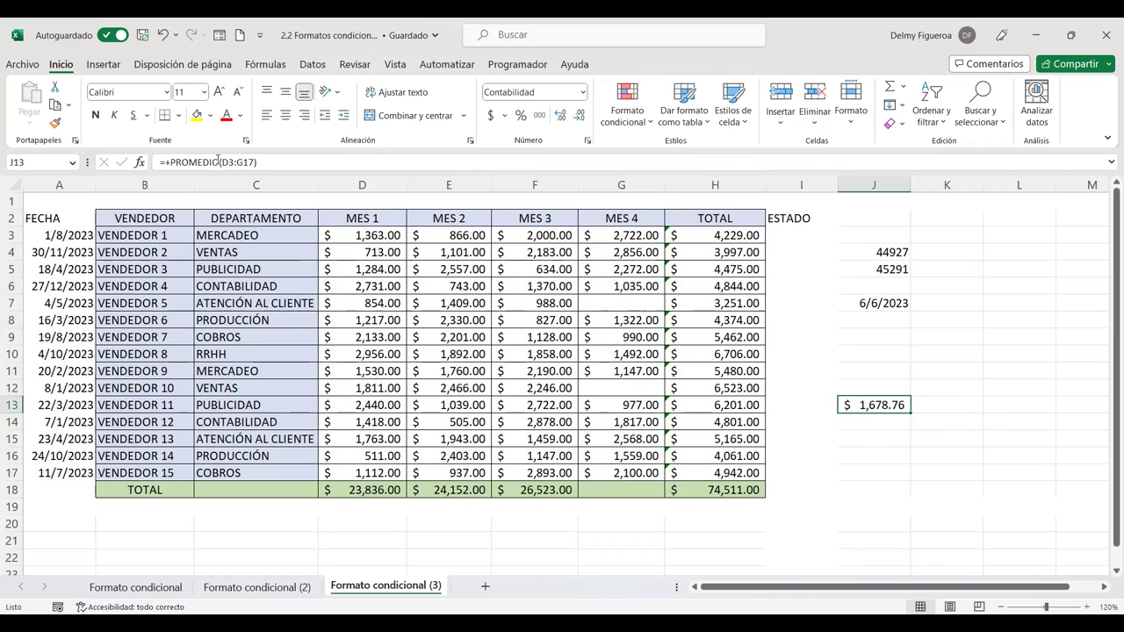
Select the sales table and start a formula rule averaging D3:G17 with PROMEDIO
mouse_move(76, 217)
mouse_down()
mouse_move(630, 388)
mouse_move(728, 472)
mouse_up()
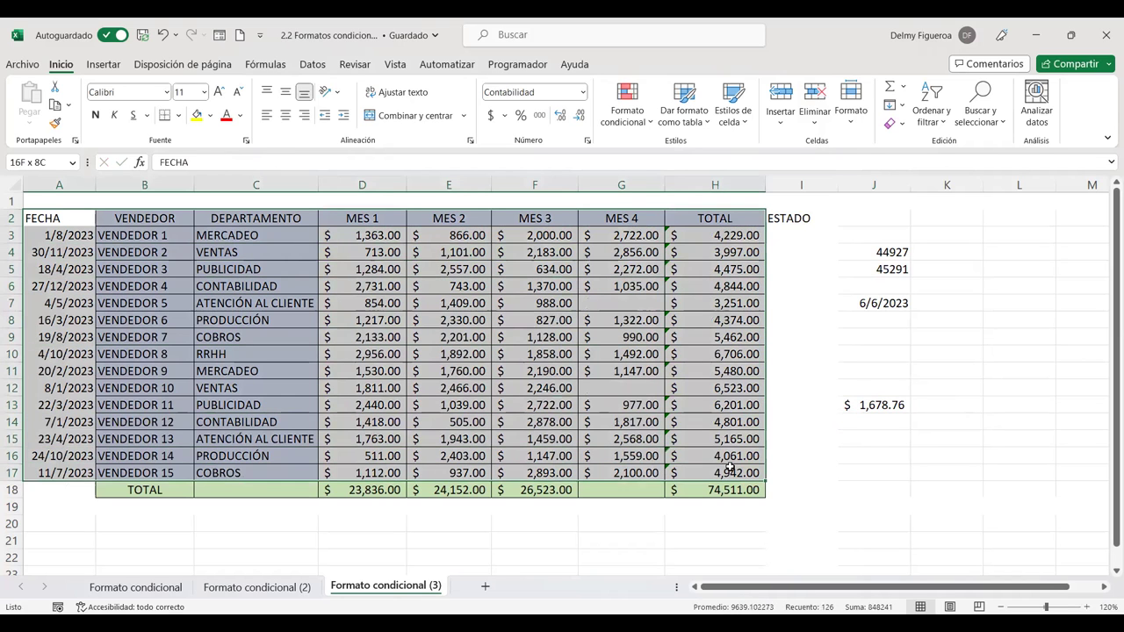
click(652, 122)
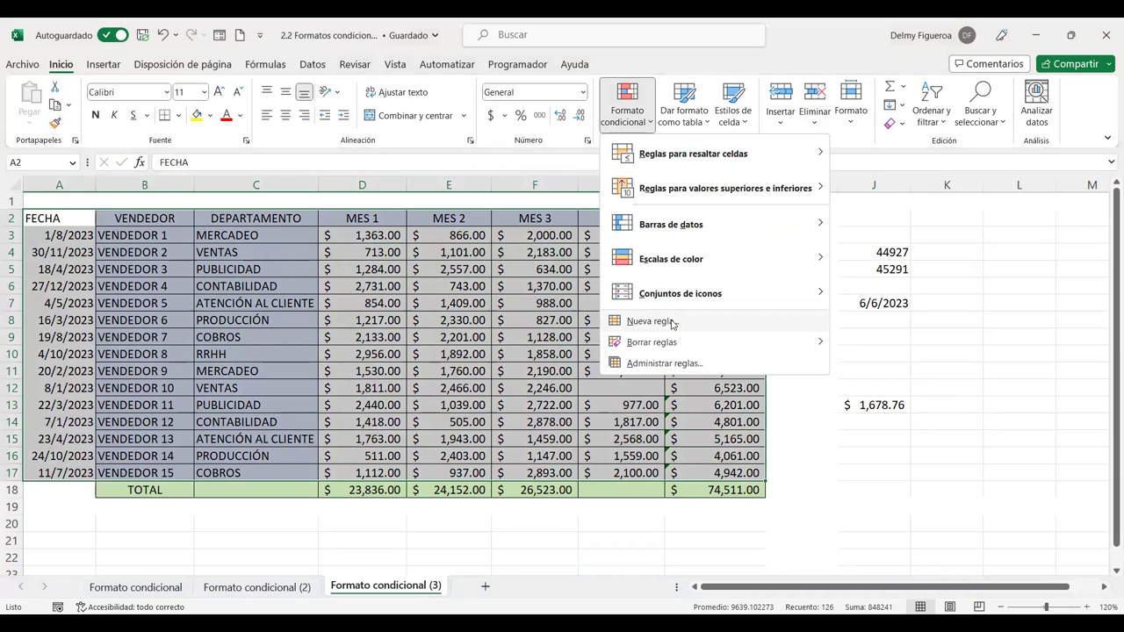
click(672, 322)
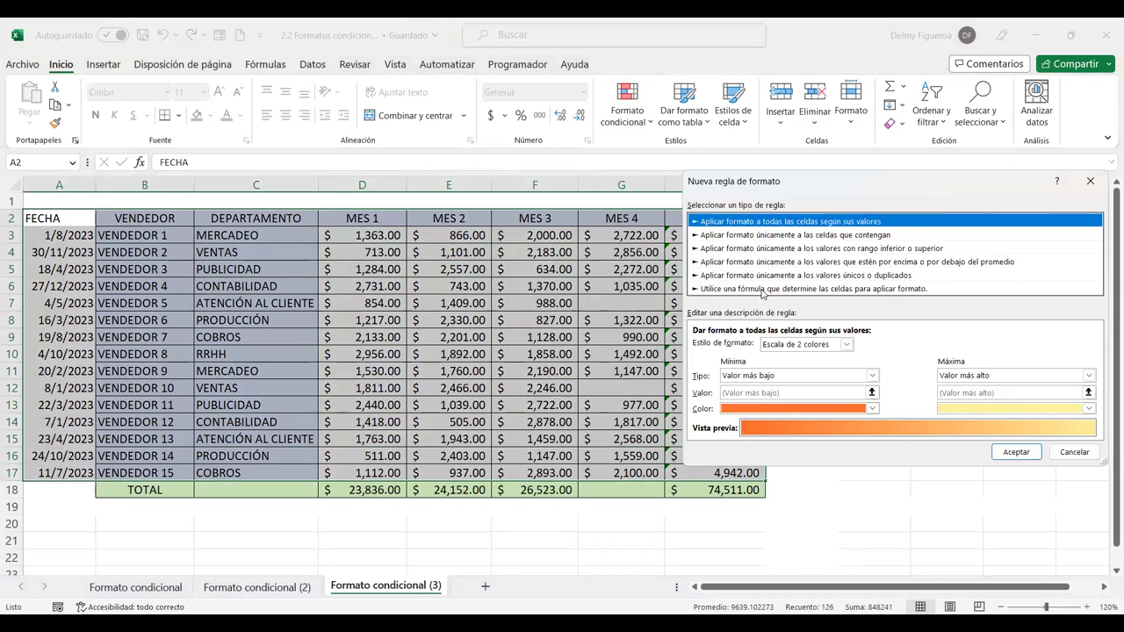
click(763, 290)
click(760, 345)
text(=)
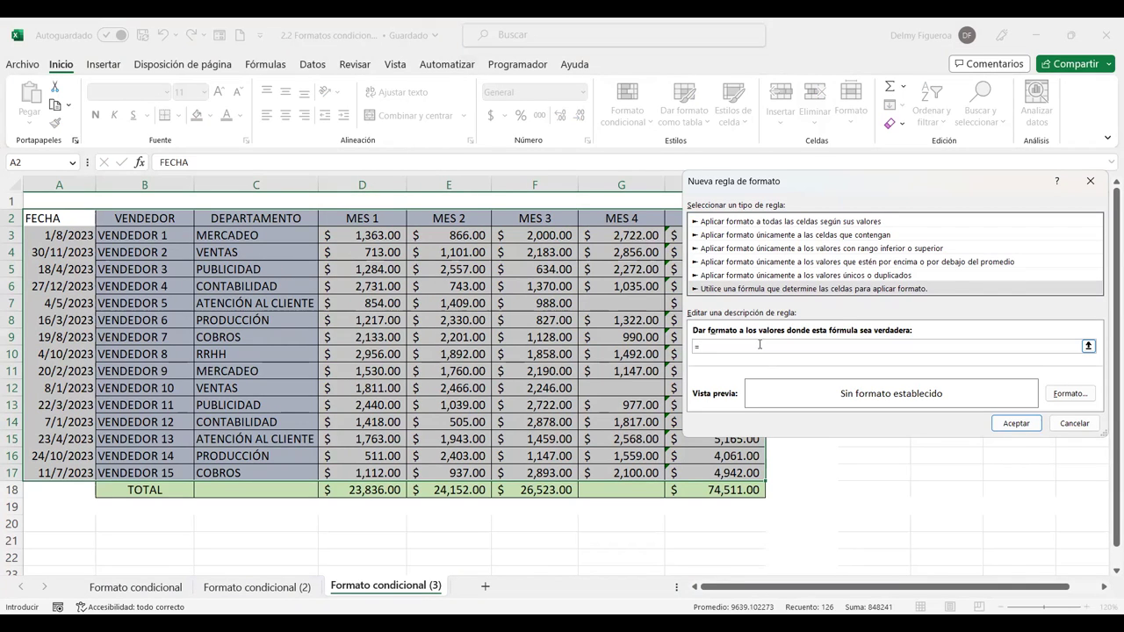
text(PROMEDIO()
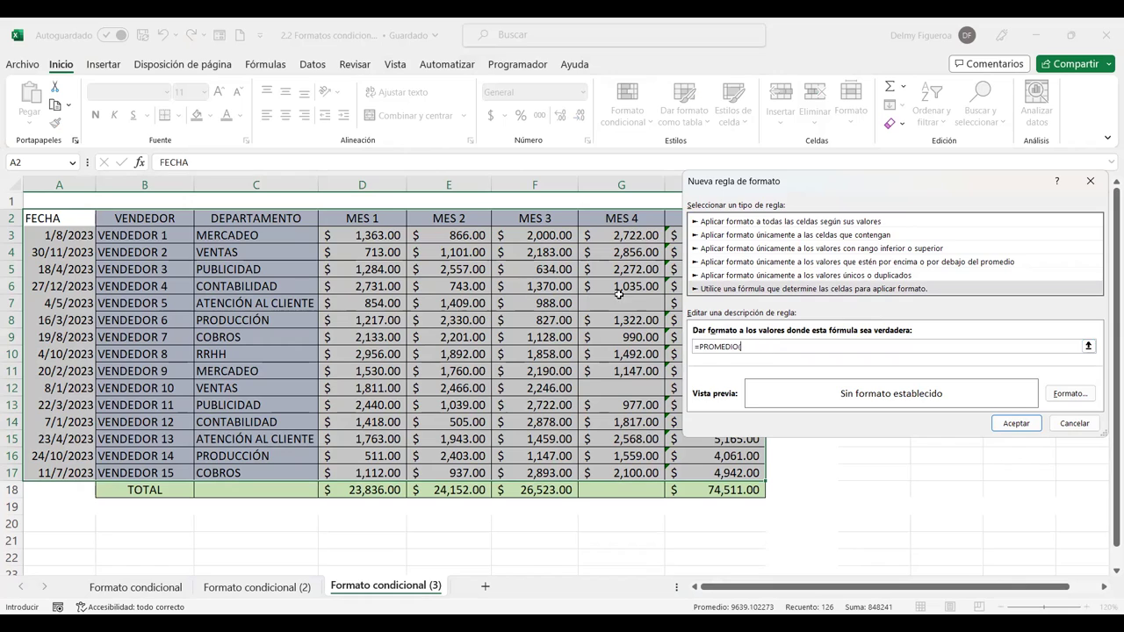
click(377, 236)
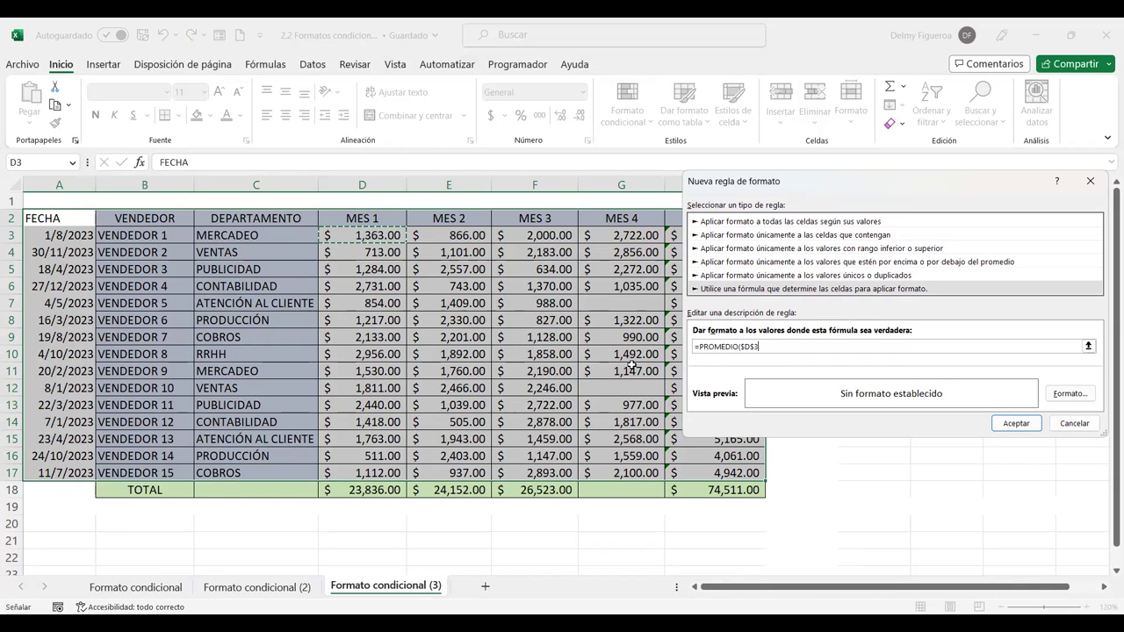
drag(633, 368, 634, 470)
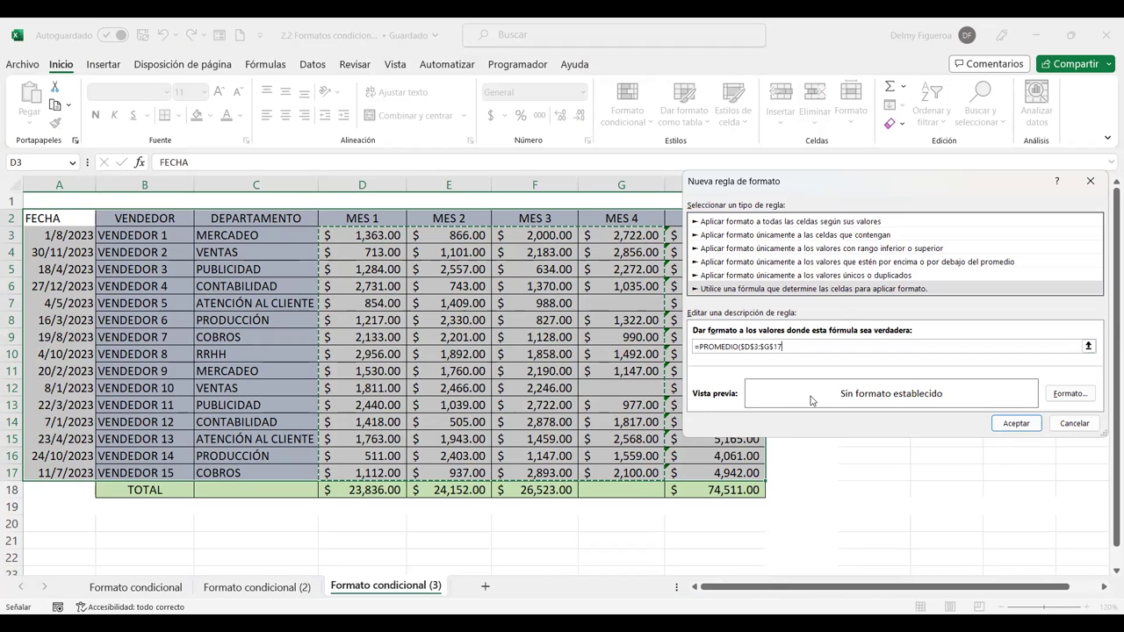
text())
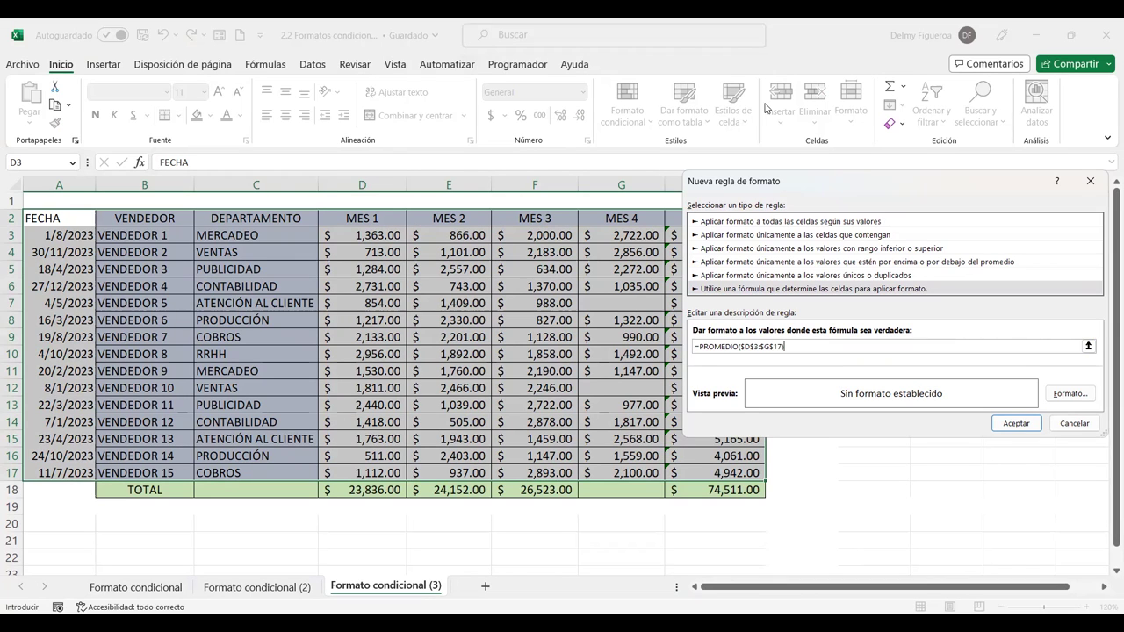
Remove a stray B3 reference and typo from the rule formula, closing its parenthesis
drag(843, 184, 766, 107)
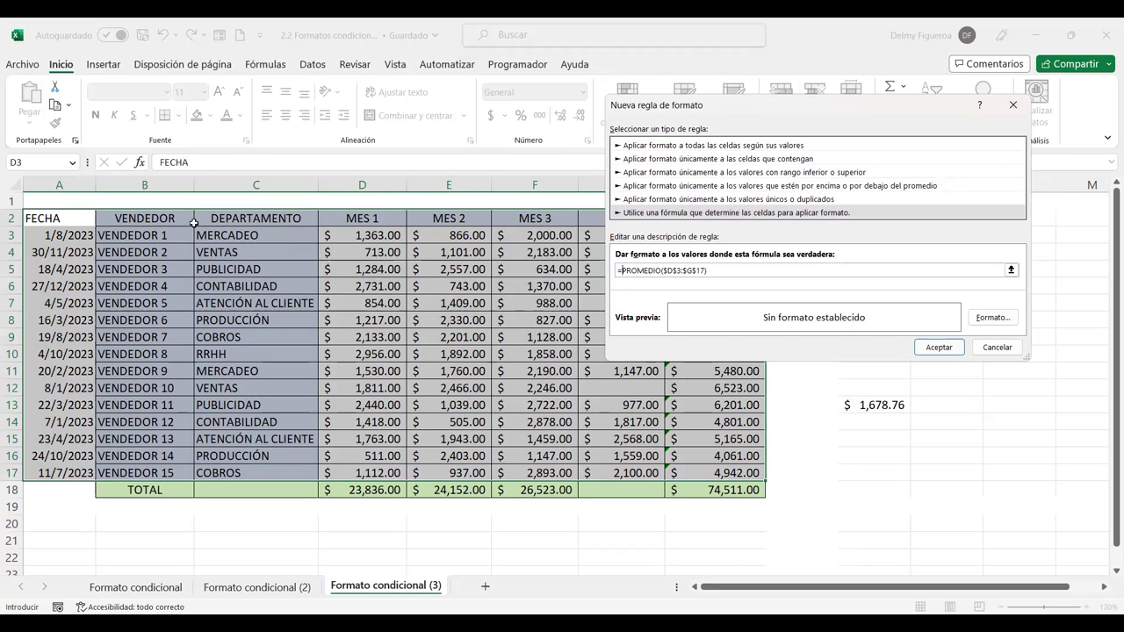
click(165, 235)
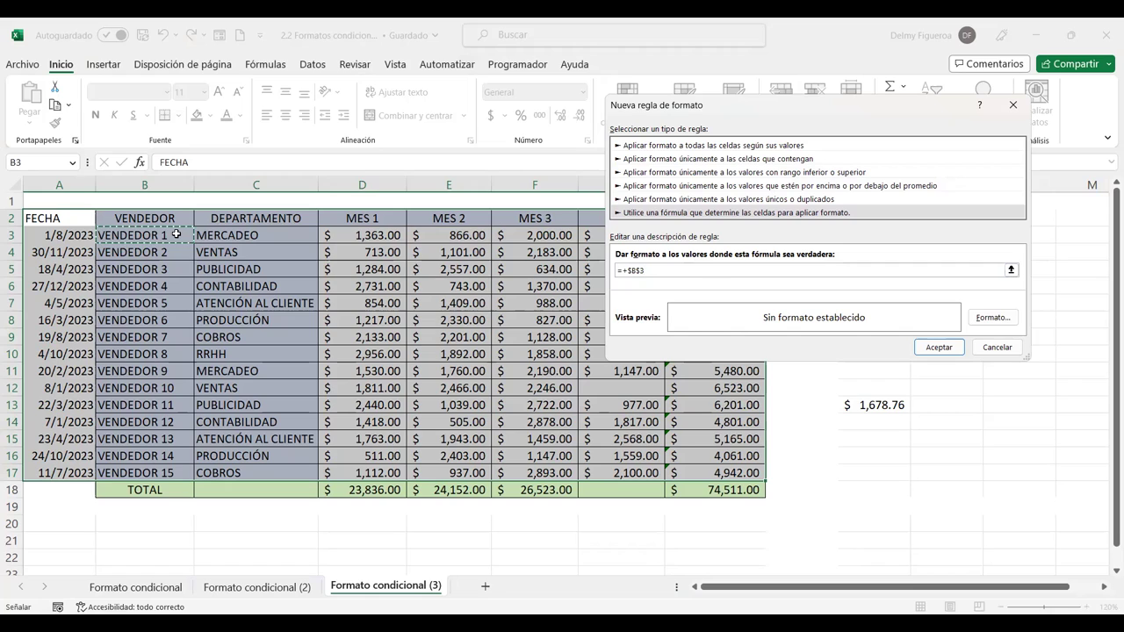
key(BackSpace)
key(BackSpace)
key(BackSpace)
key(BackSpace)
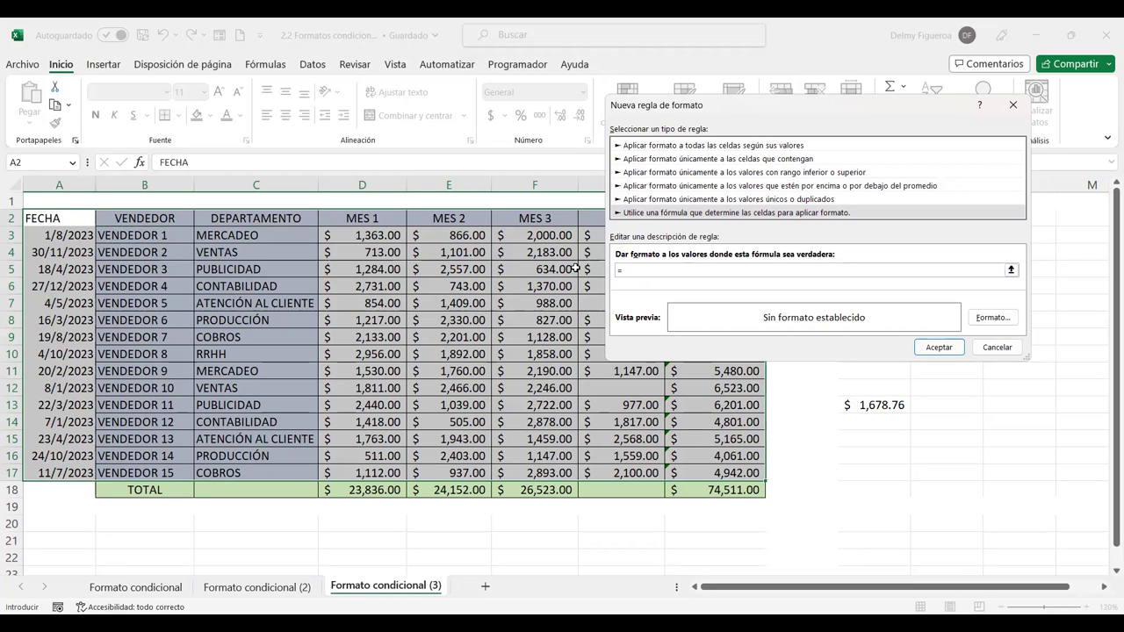
text(B)
key(BackSpace)
key(BackSpace)
text(PROMDIO)
key(BackSpace)
key(BackSpace)
text(DIO($D$3:$G$17)
text())
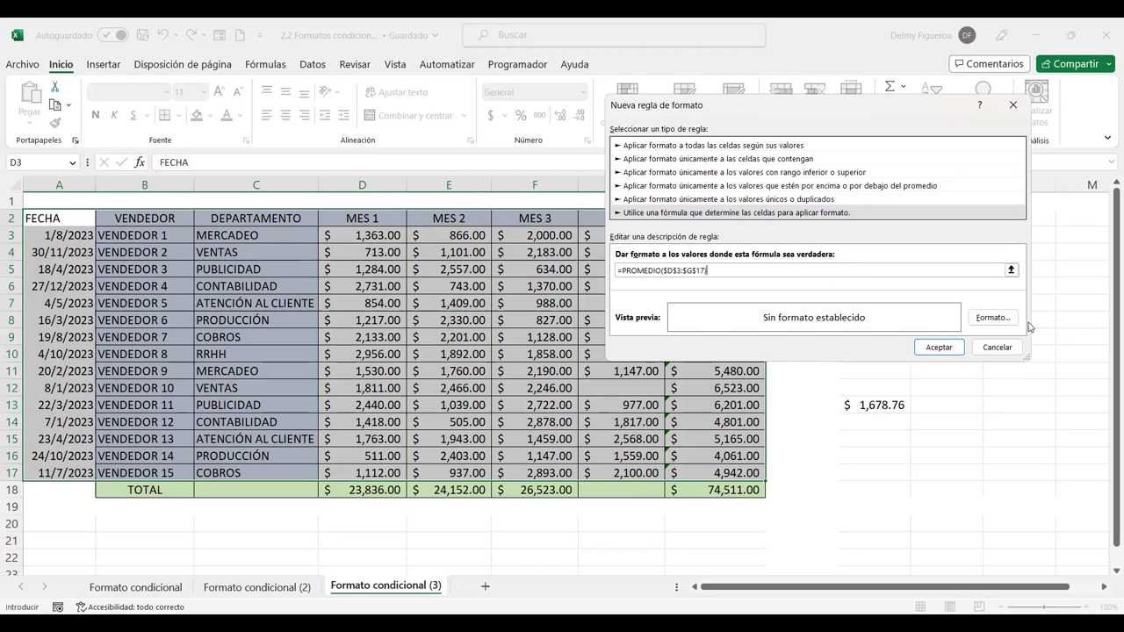
click(1001, 319)
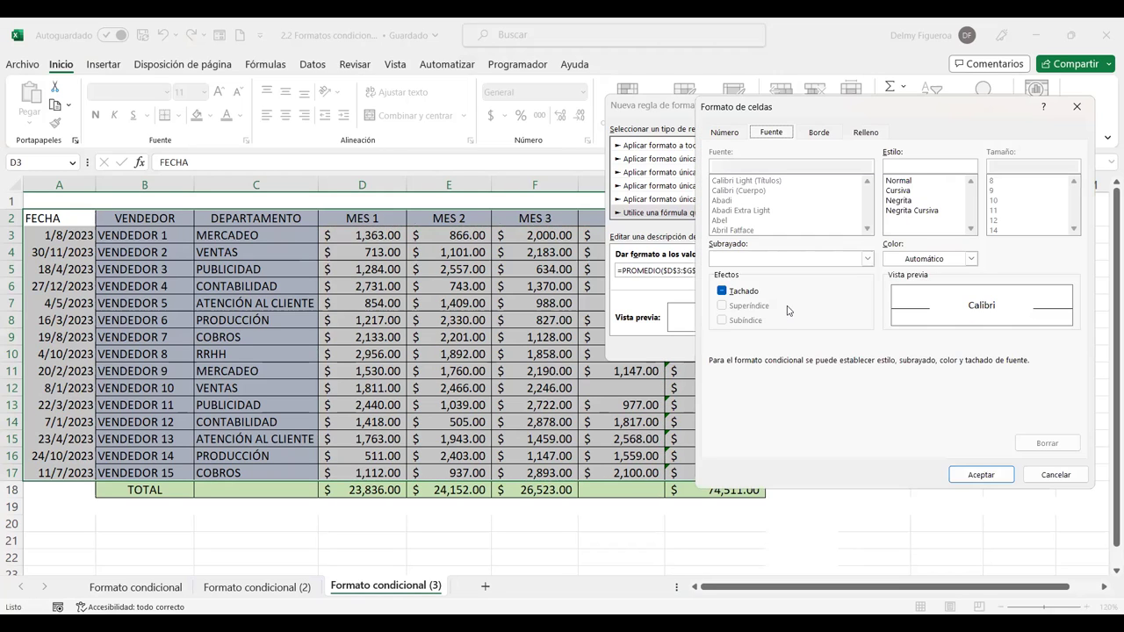
Give the =PROMEDIO($D$3:$G$17) rule a custom light pink fill and apply it to A2:H17
click(866, 133)
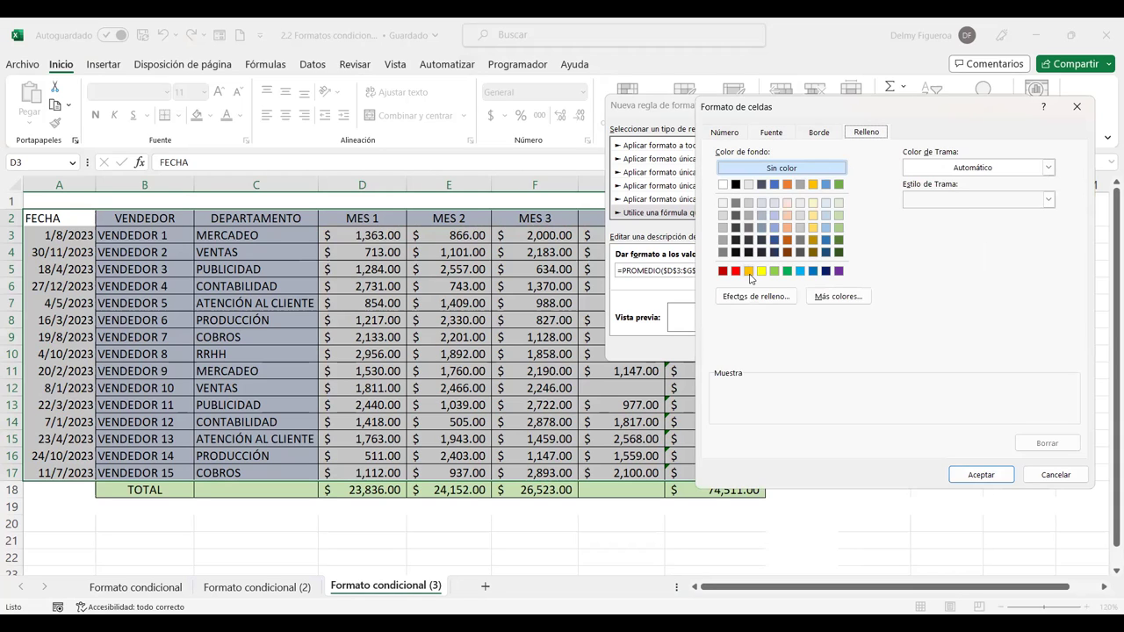
click(850, 298)
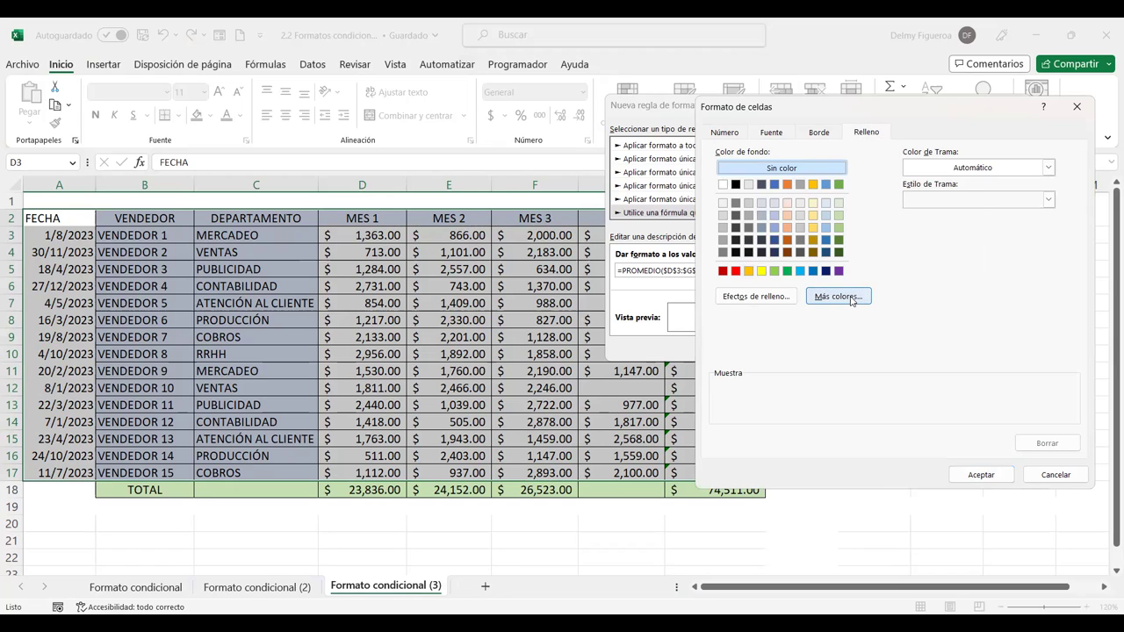
click(844, 289)
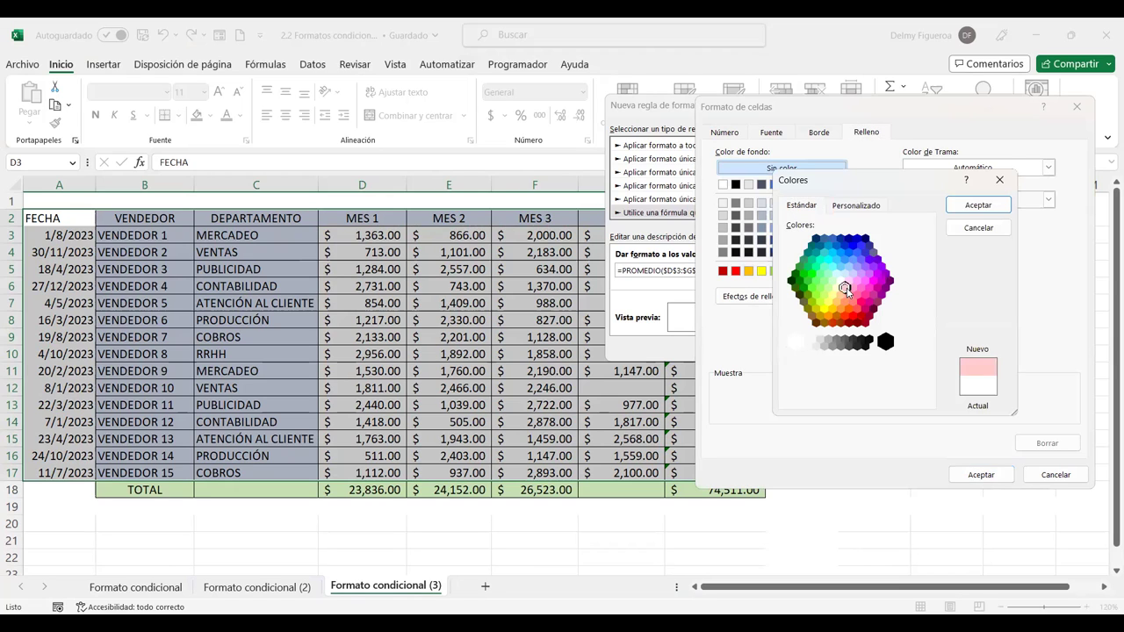
click(980, 206)
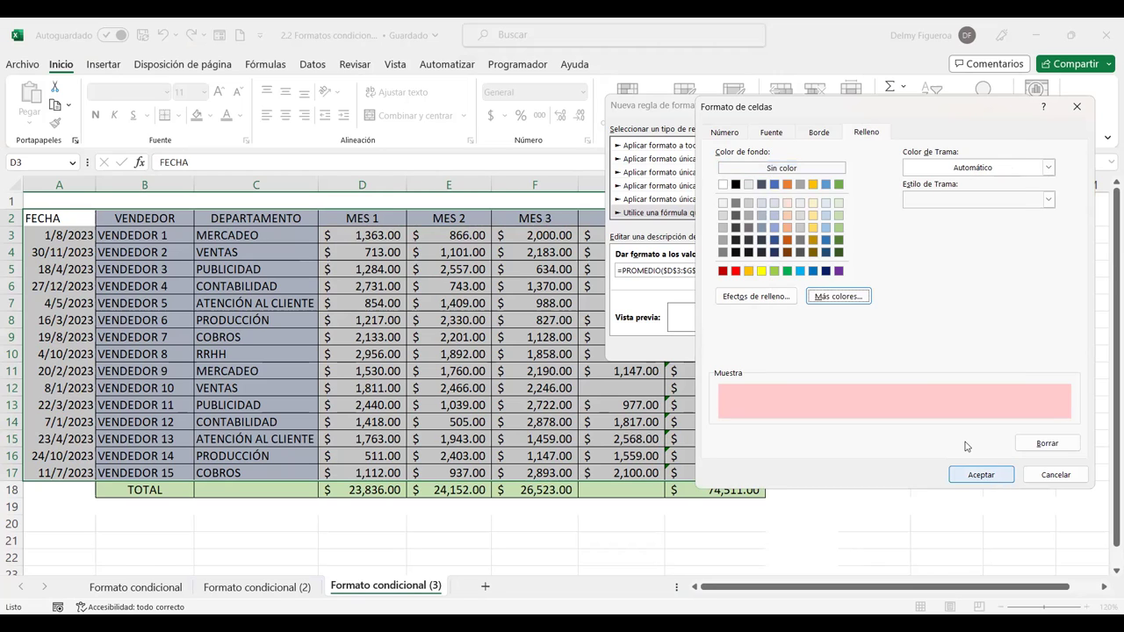
click(981, 474)
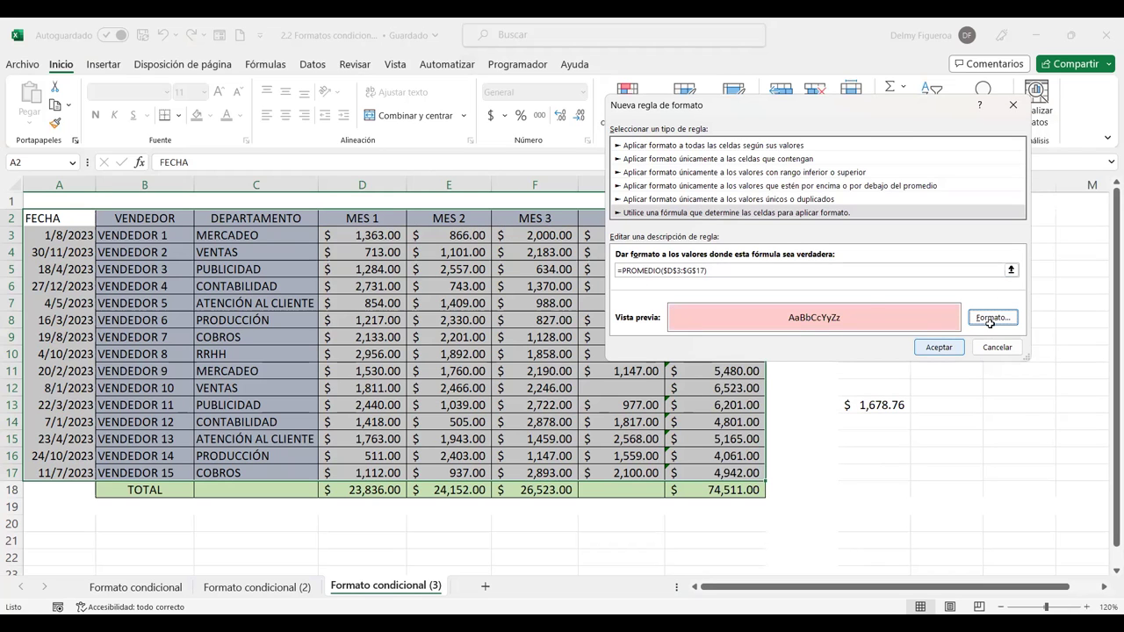
key(Return)
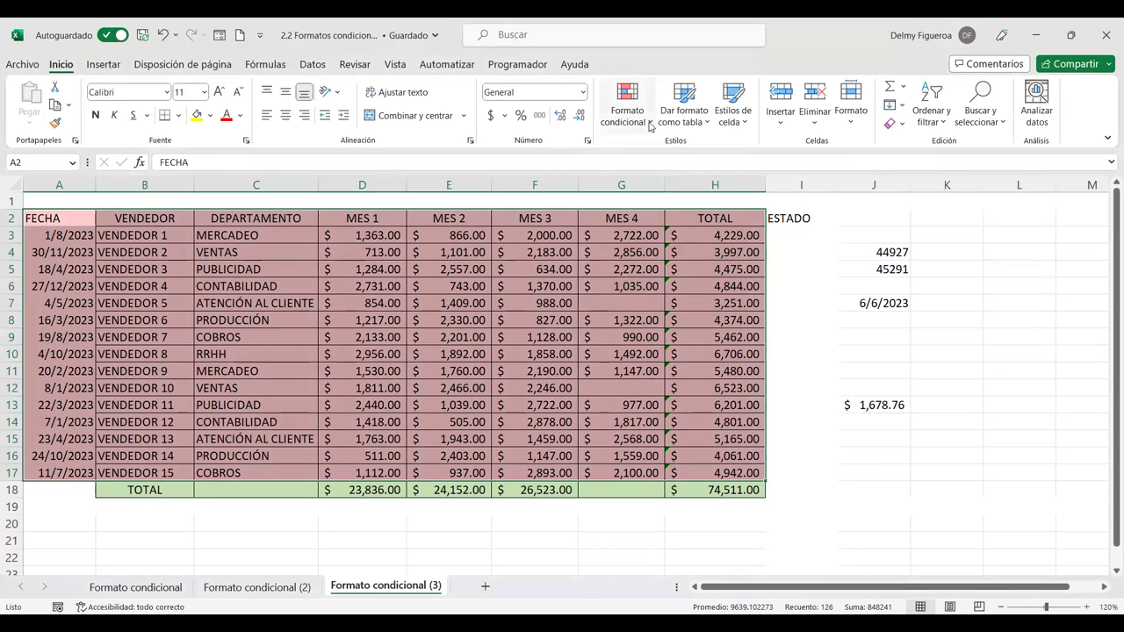
Edit the pink rule's formula to =B3>PROMEDIO($D$3:$G$17) in the rules manager and apply it
click(651, 127)
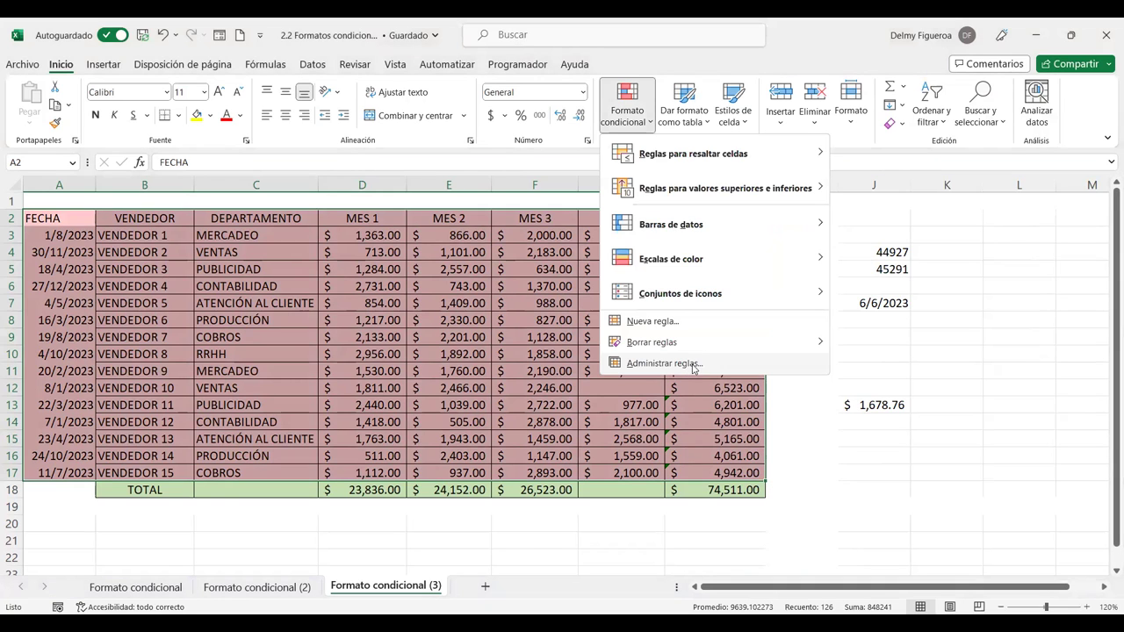
click(694, 369)
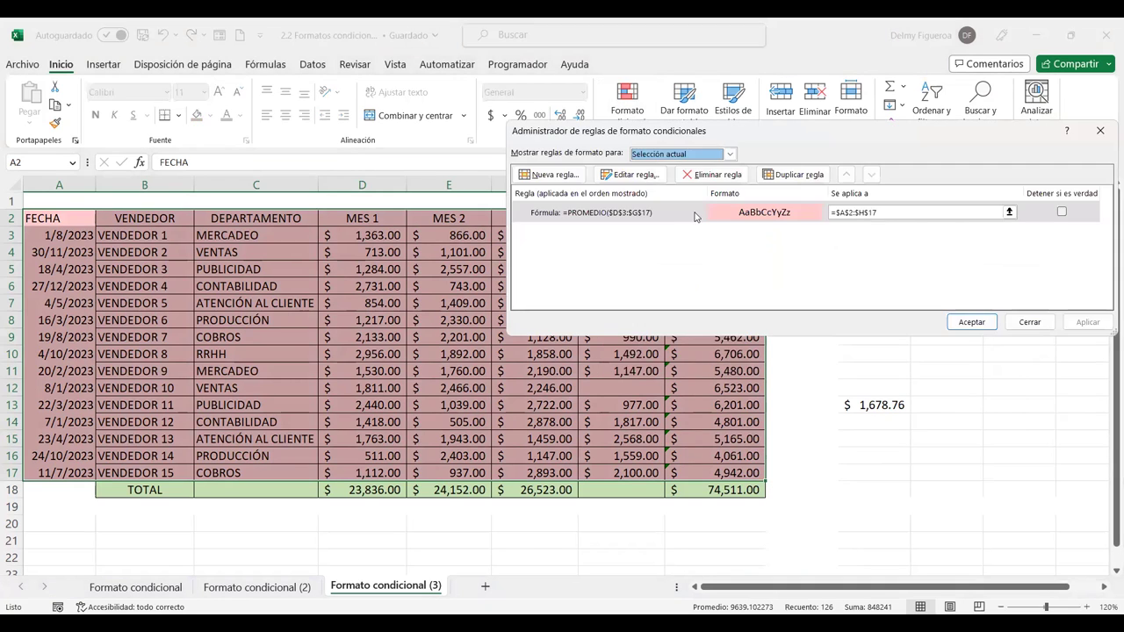
click(646, 218)
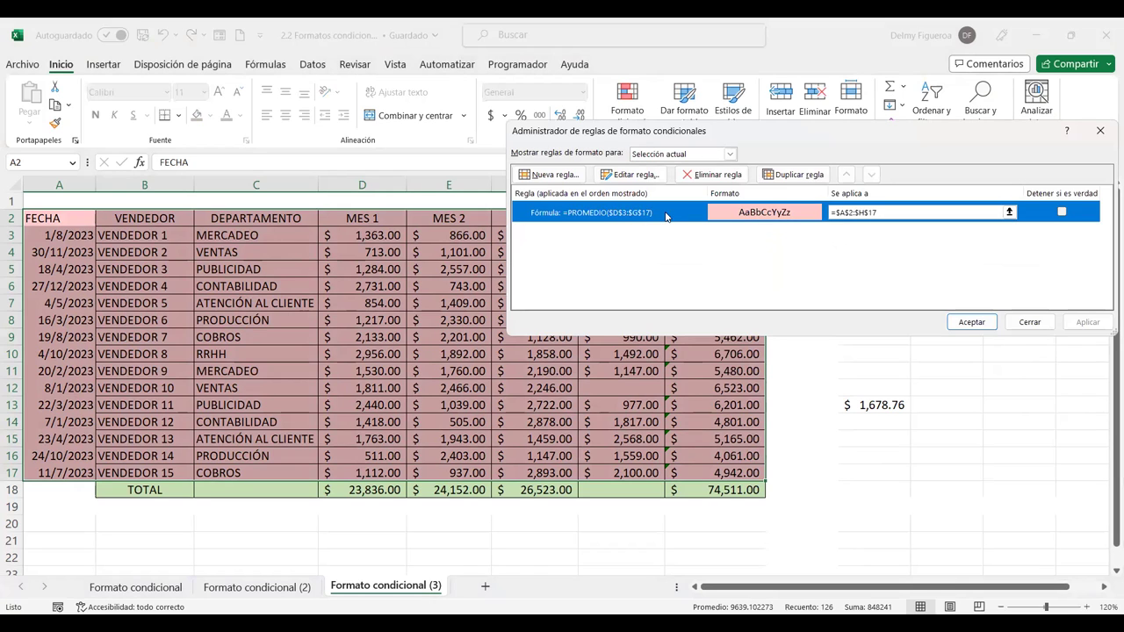
click(649, 179)
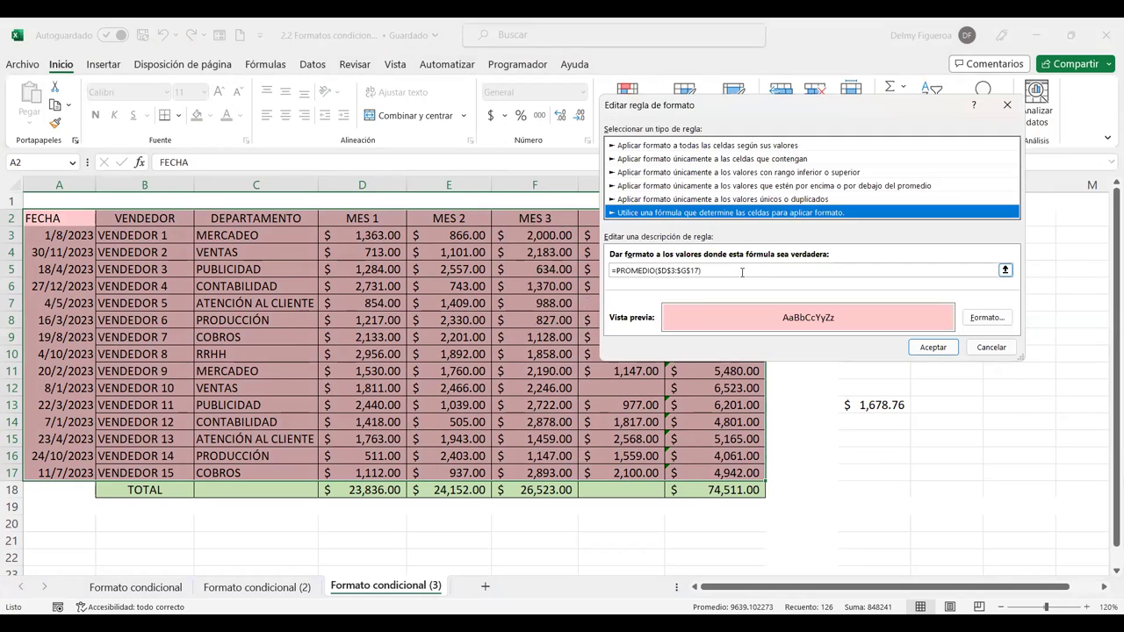
click(743, 272)
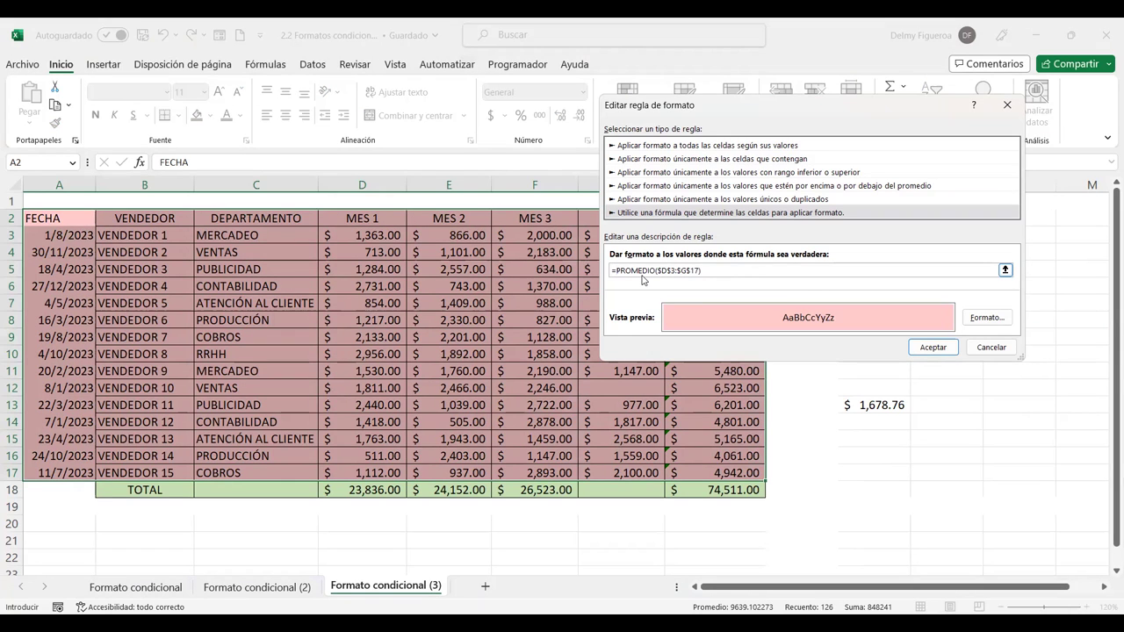
text(B3)
text(>)
click(933, 348)
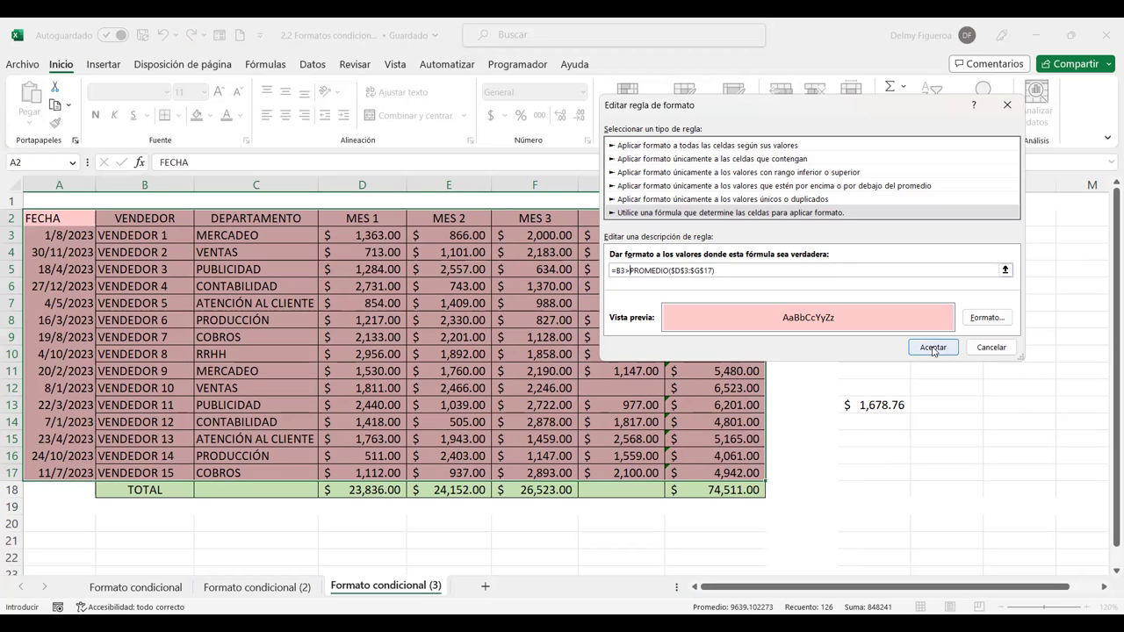
click(933, 350)
click(964, 322)
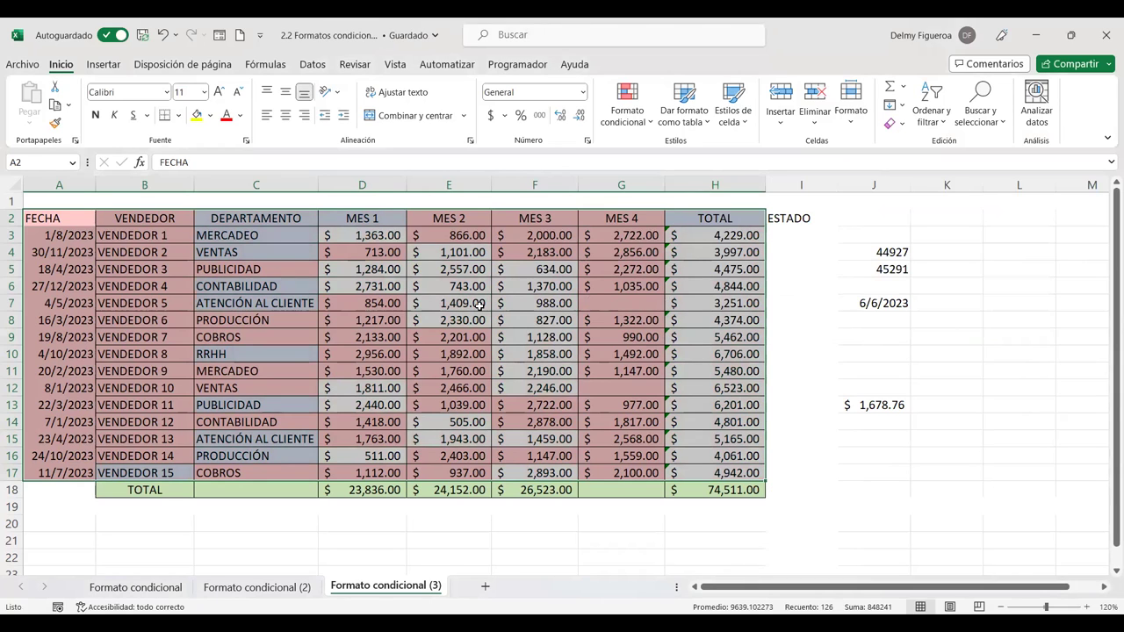
Reopen the conditional formatting rules manager and move it toward the screen centre
click(650, 126)
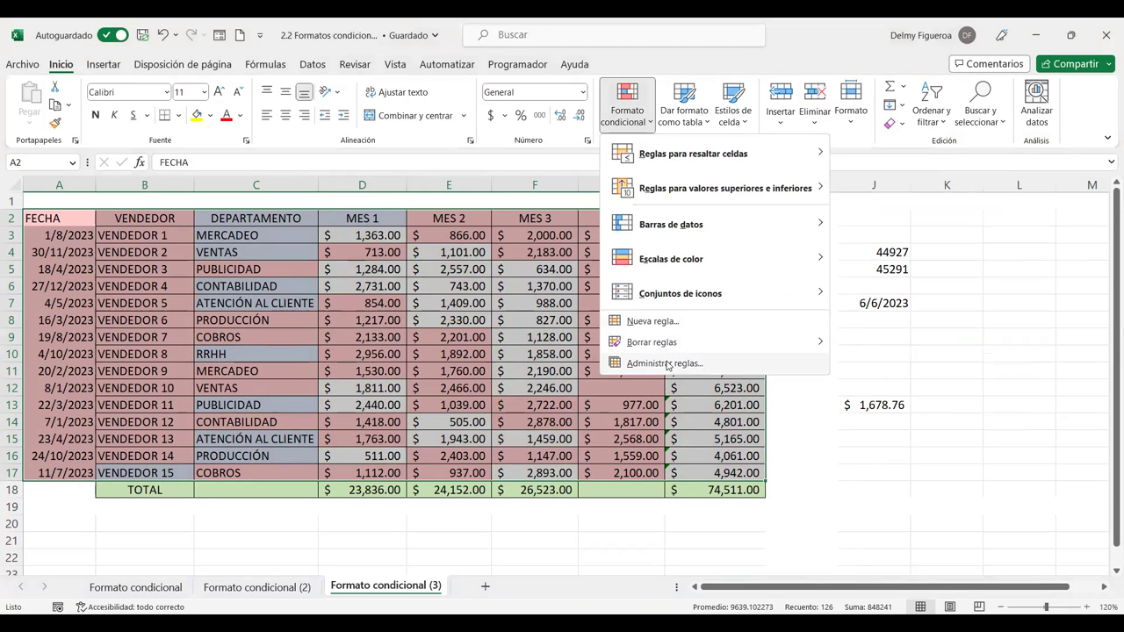
click(657, 362)
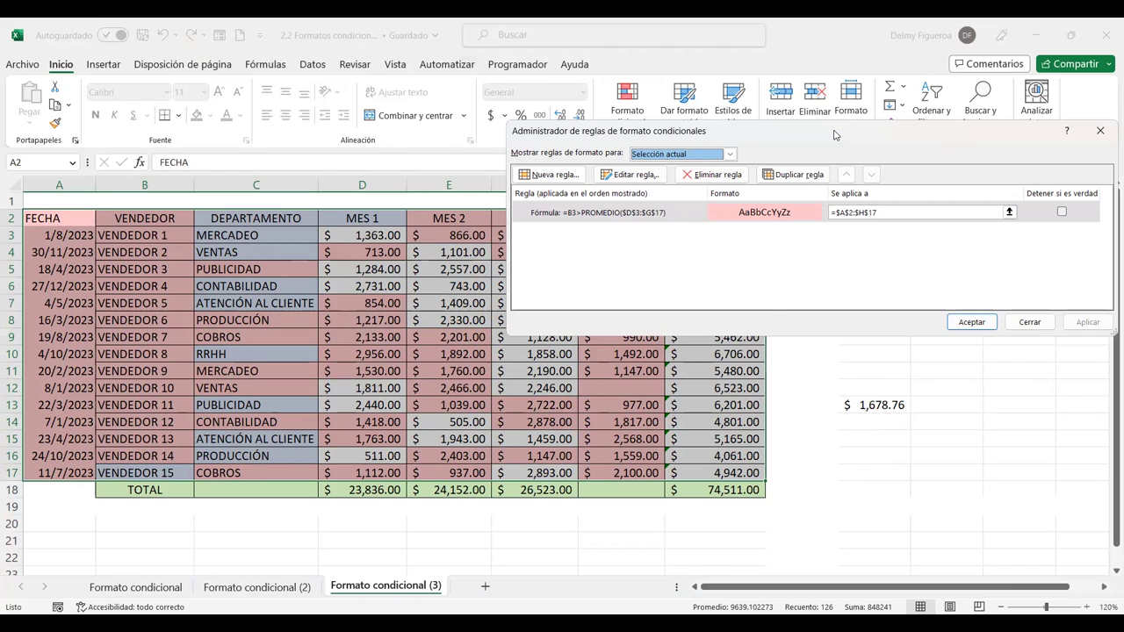
drag(817, 139, 672, 245)
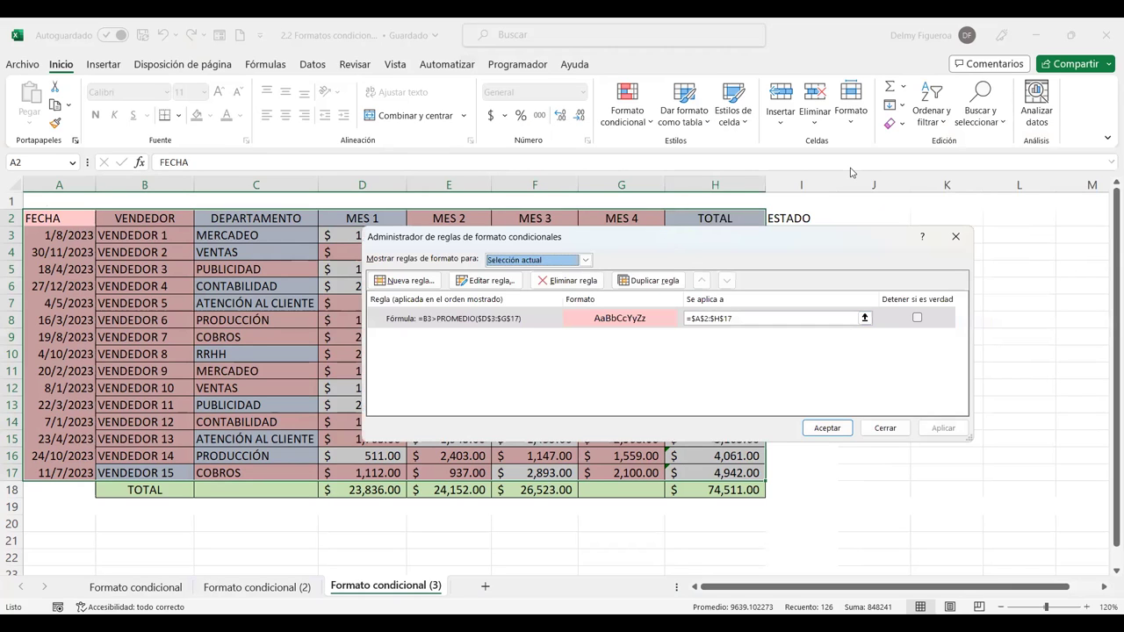
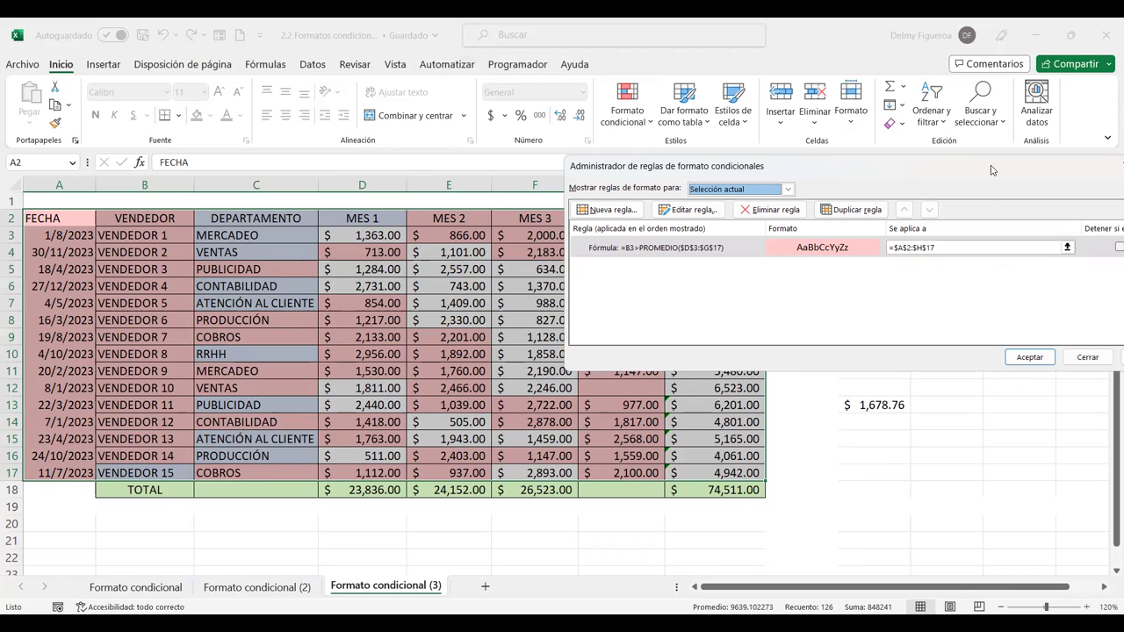
Close the conditional formatting rules manager
drag(992, 170, 870, 186)
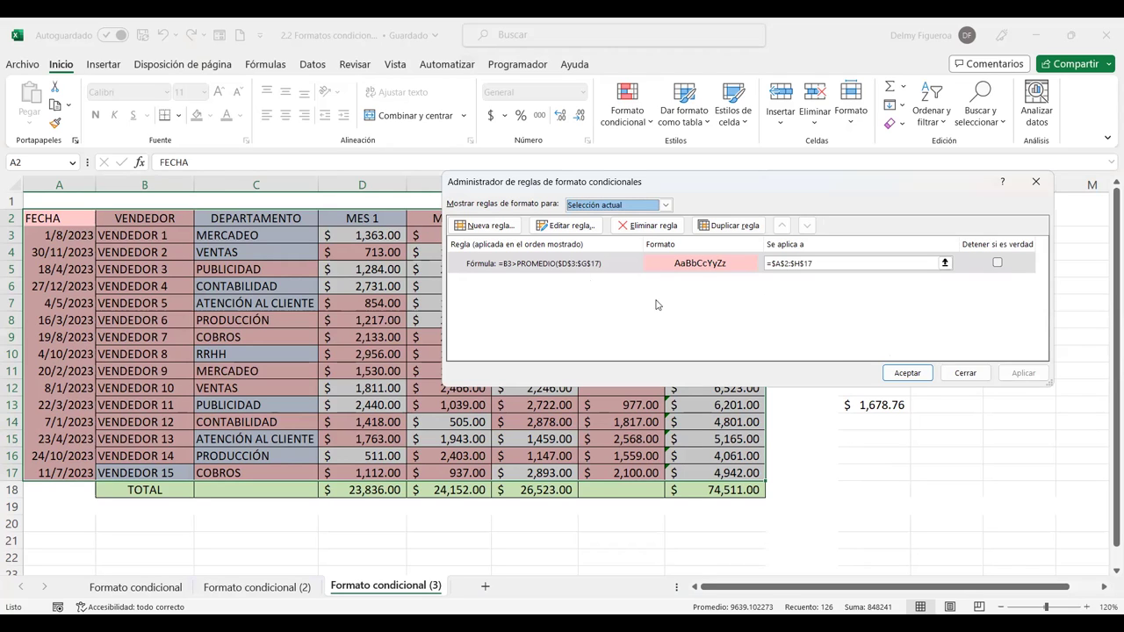
click(962, 376)
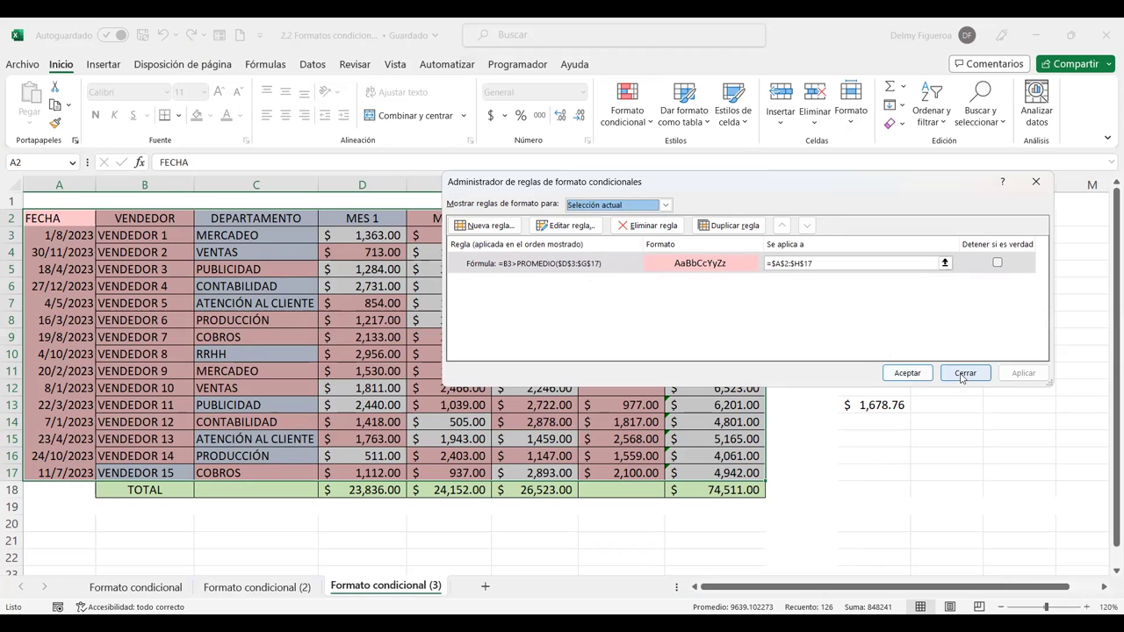
click(928, 367)
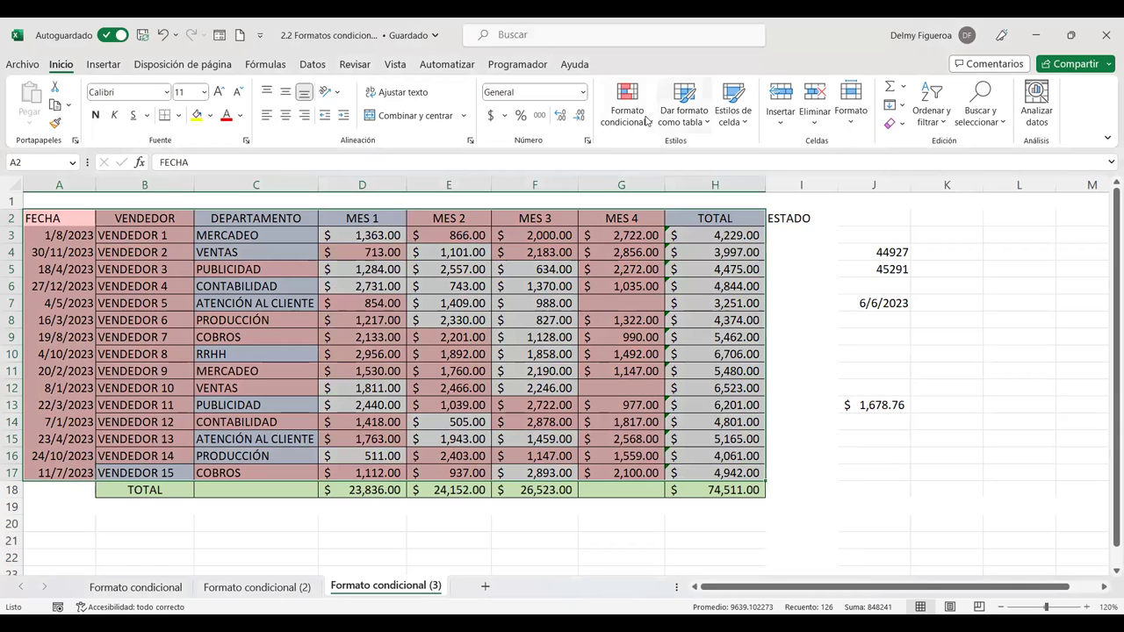
Bring up the Formato condicional menu with the Alt+O, F, C shortcut
key(alt+o)
key(f)
key(c)
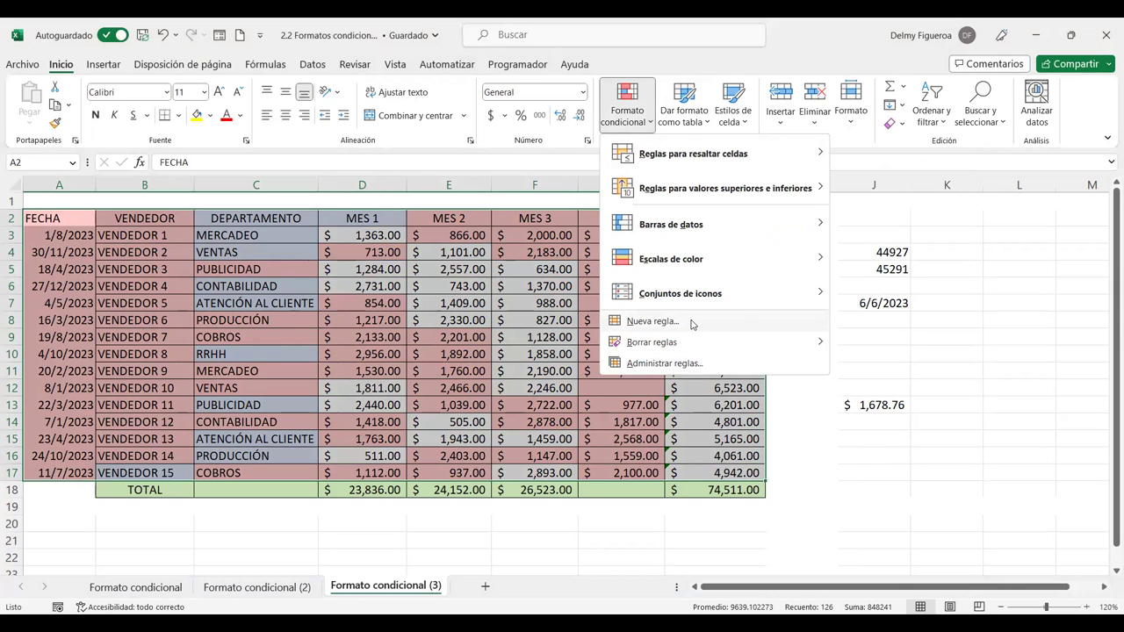
Draft a new 'Utilice una fórmula' rule with the relative condition =H3>4000
click(742, 317)
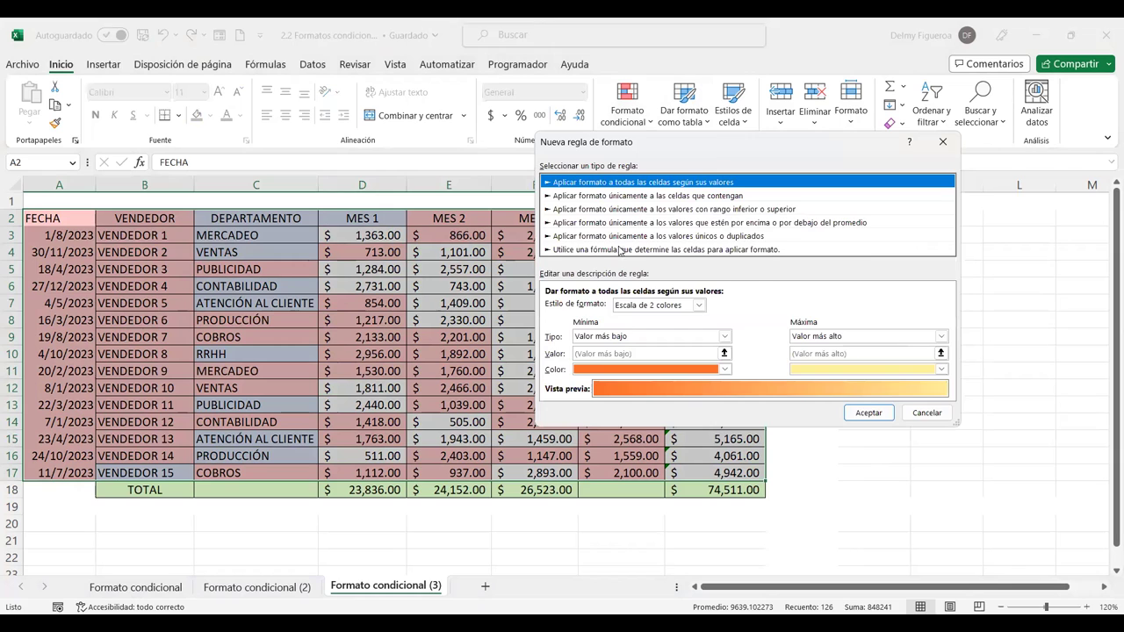
click(620, 250)
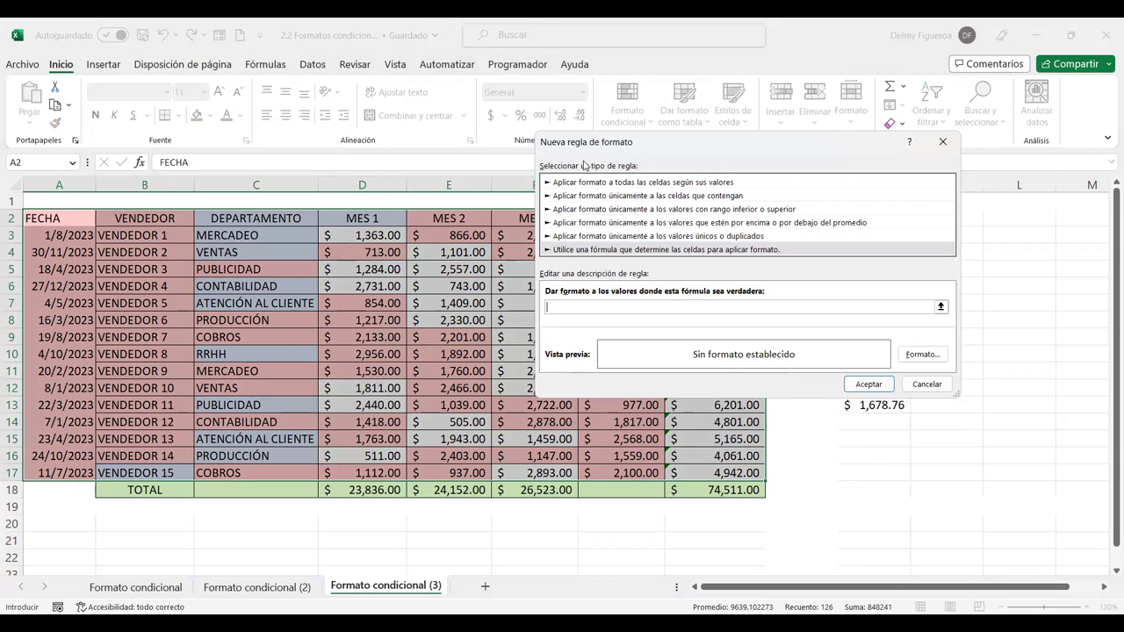
click(719, 234)
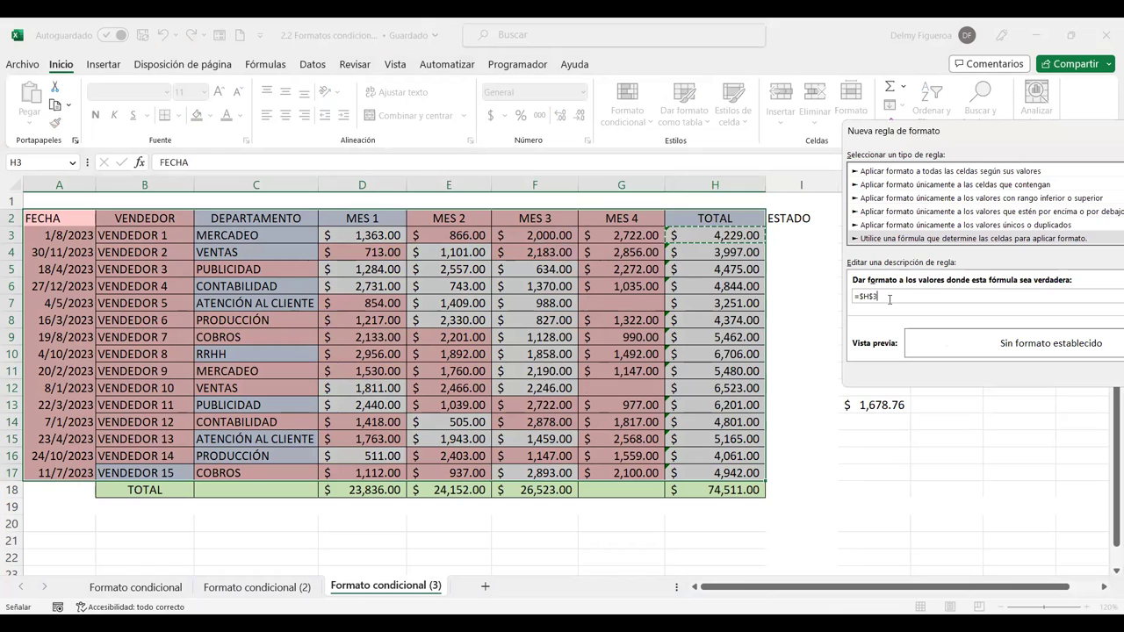
key(BackSpace)
key(BackSpace)
key(BackSpace)
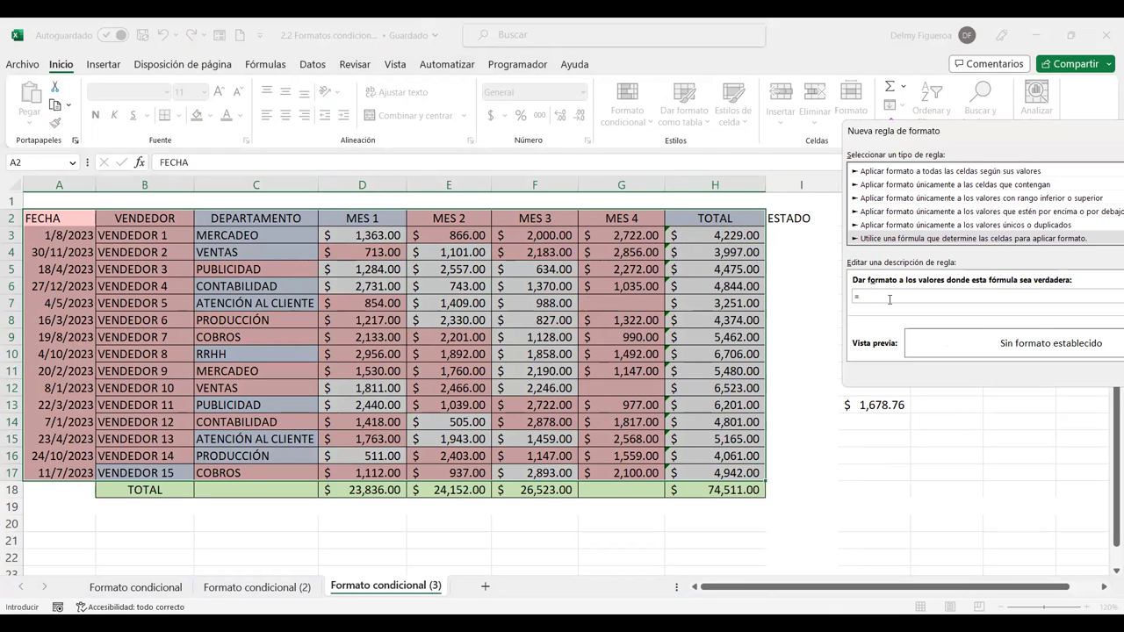
text(H3>4000)
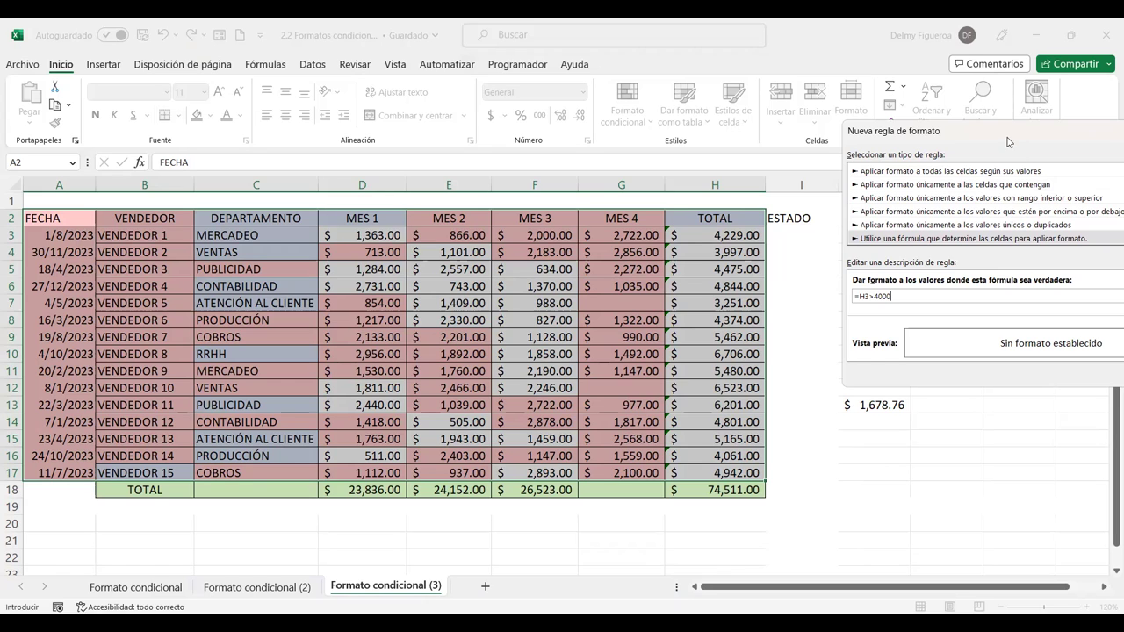
drag(1010, 136, 560, 167)
click(792, 380)
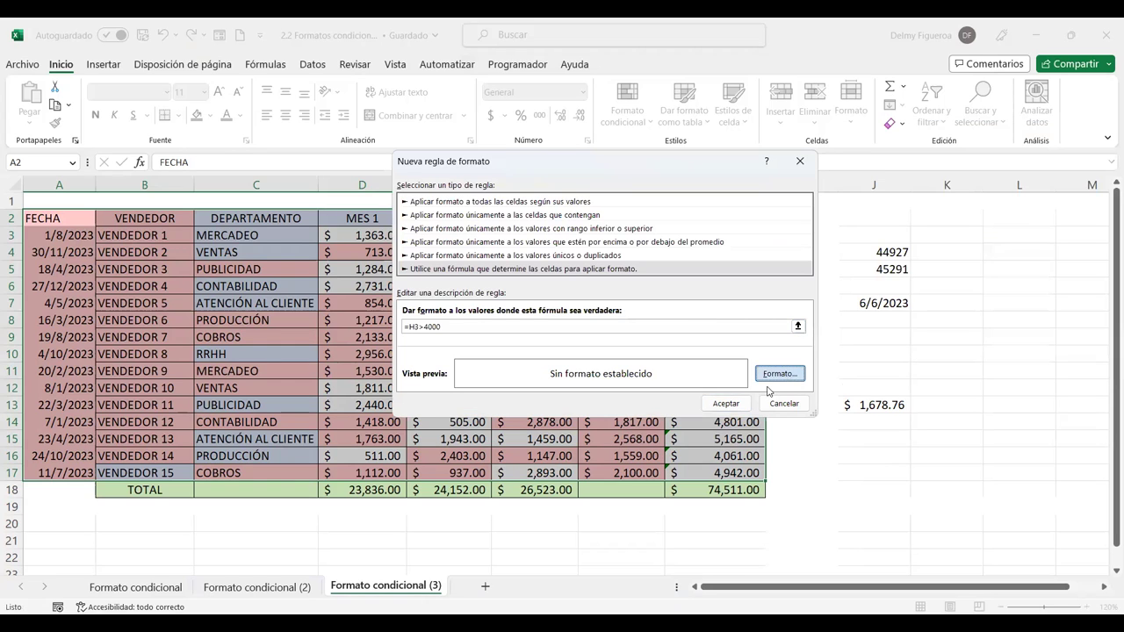
Give the =H3>4000 rule a yellow Relleno fill and save the rule
click(615, 233)
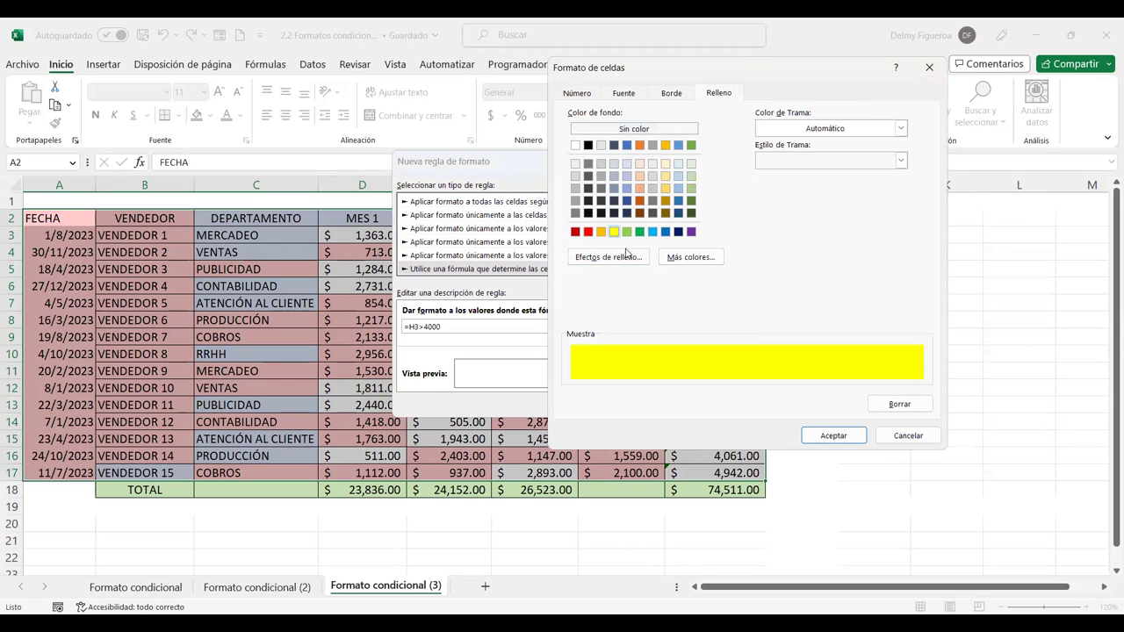
click(826, 437)
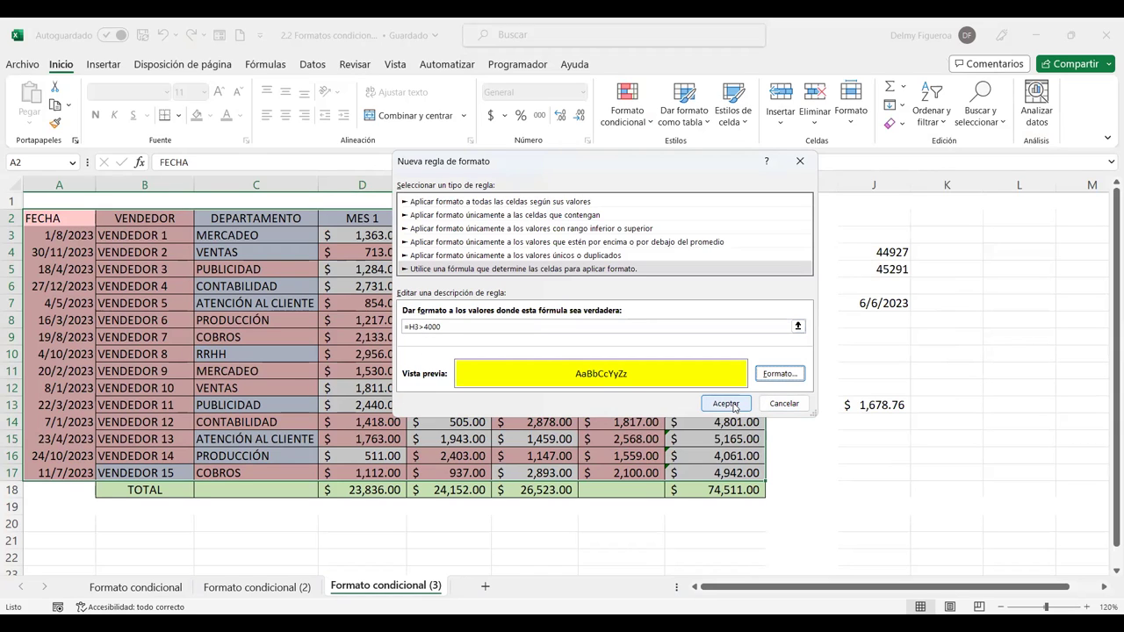
click(734, 405)
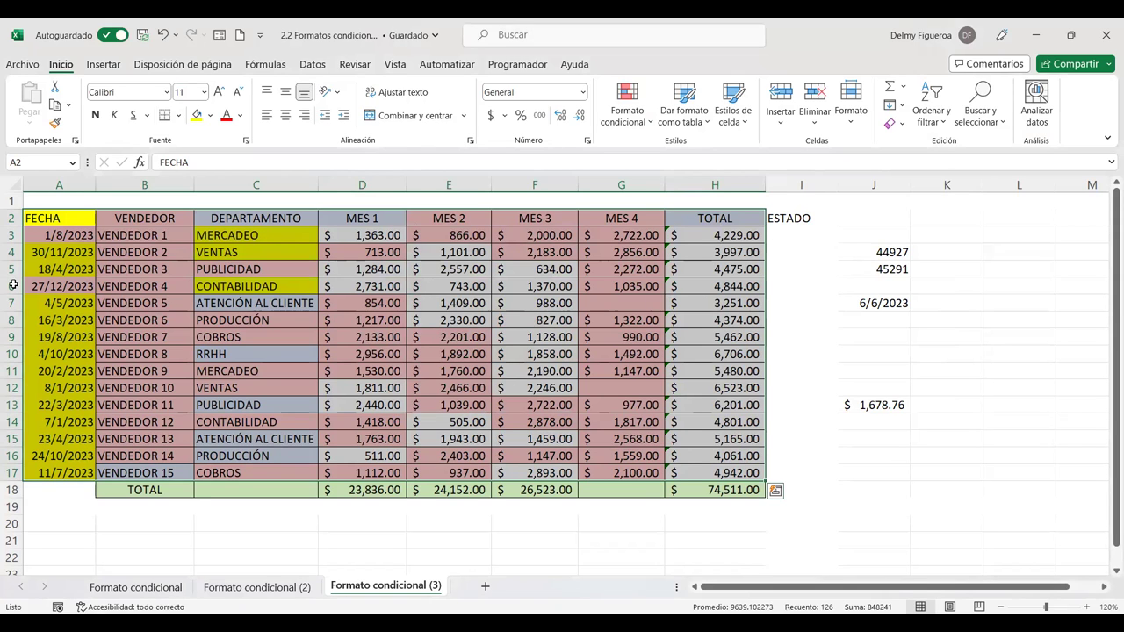
Select the TOTAL values from H3 down and open Administrar reglas to review both rules
drag(317, 293, 725, 293)
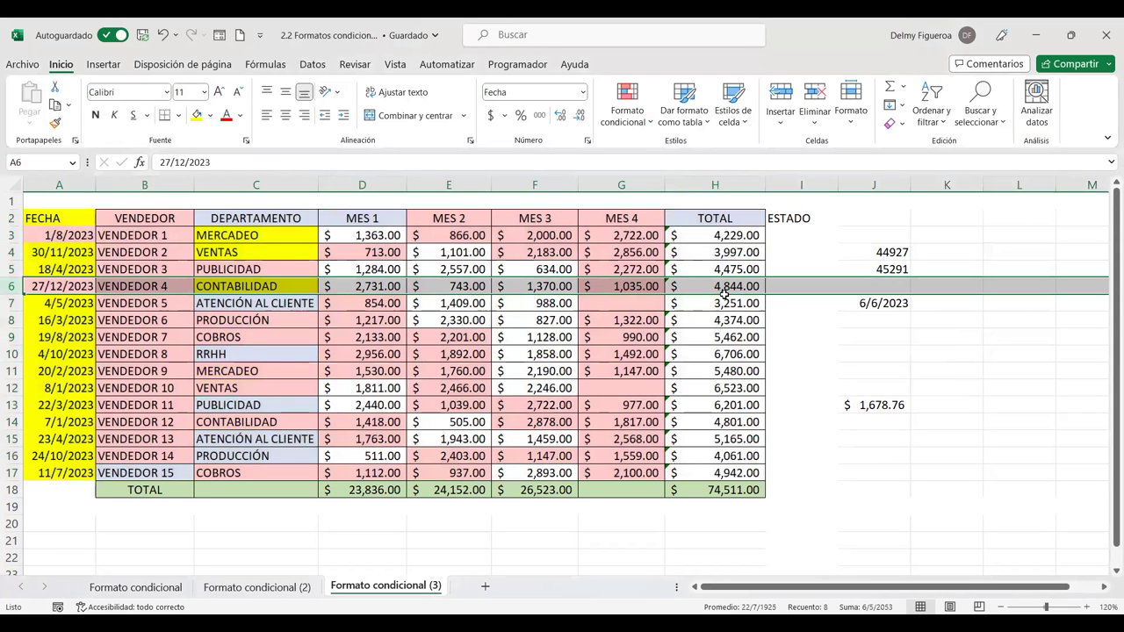
click(725, 291)
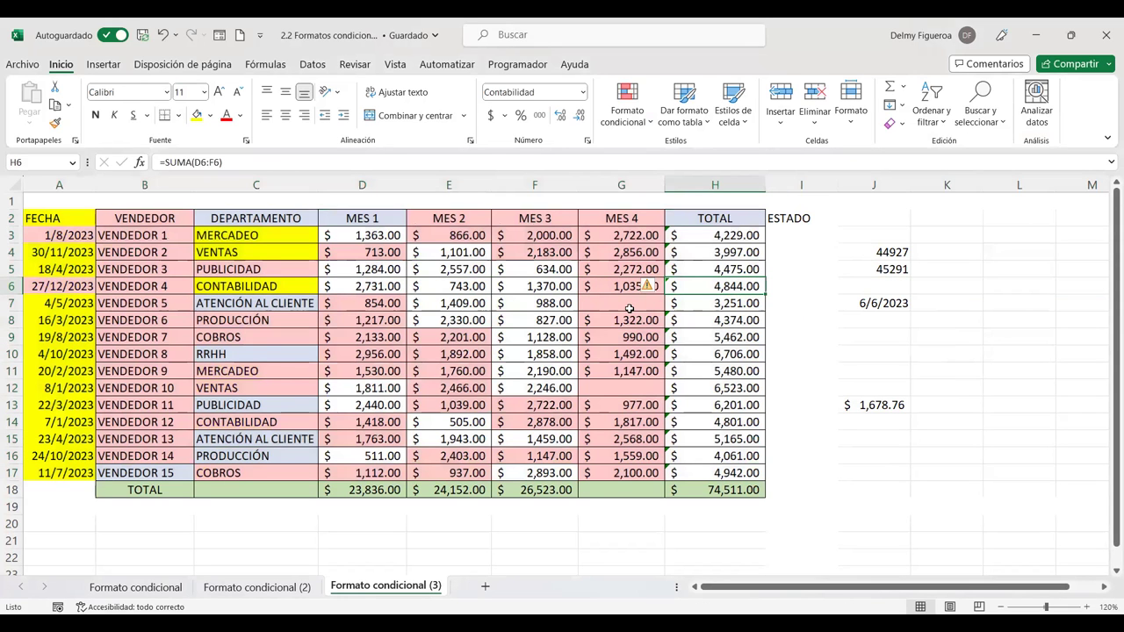
drag(706, 236, 718, 472)
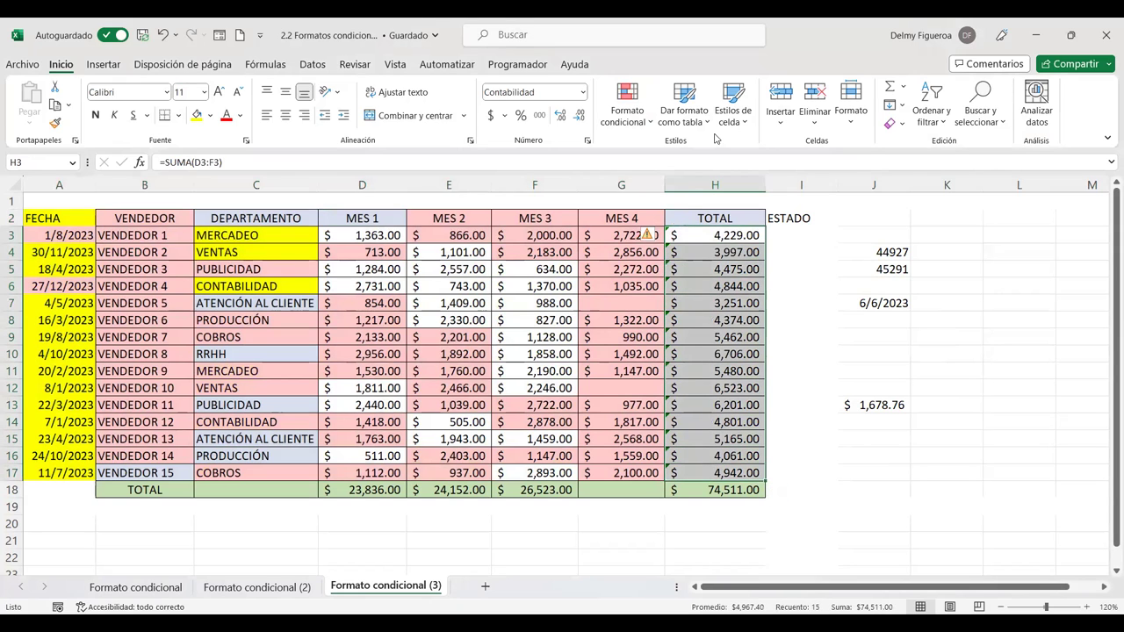
click(650, 123)
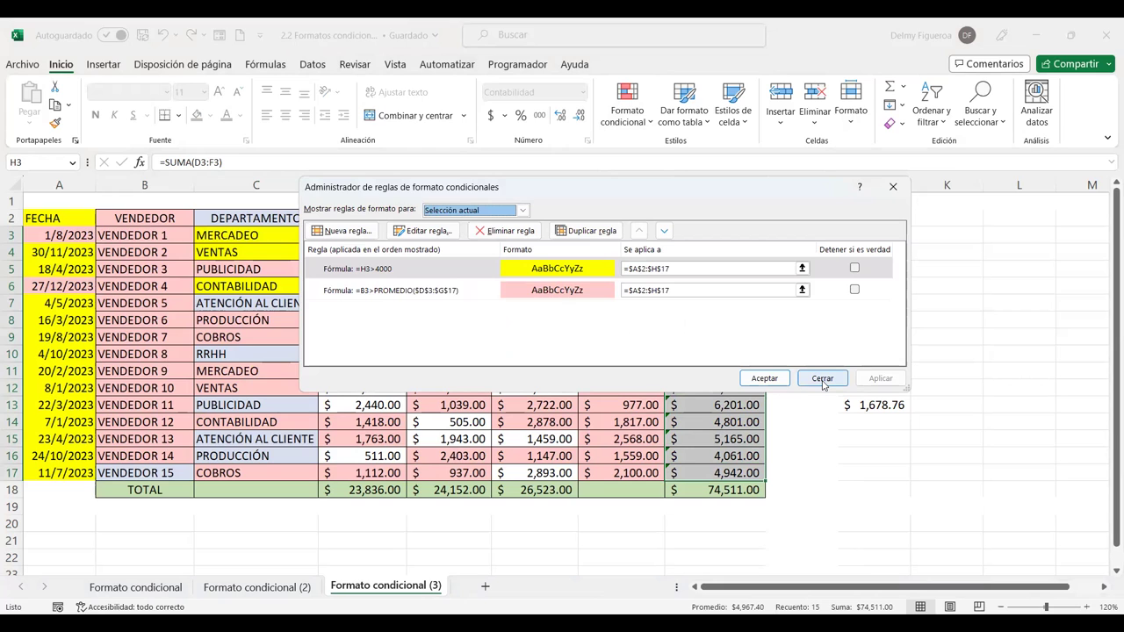
Close the rules manager and select empty cell K2 beside the table
click(823, 378)
click(933, 215)
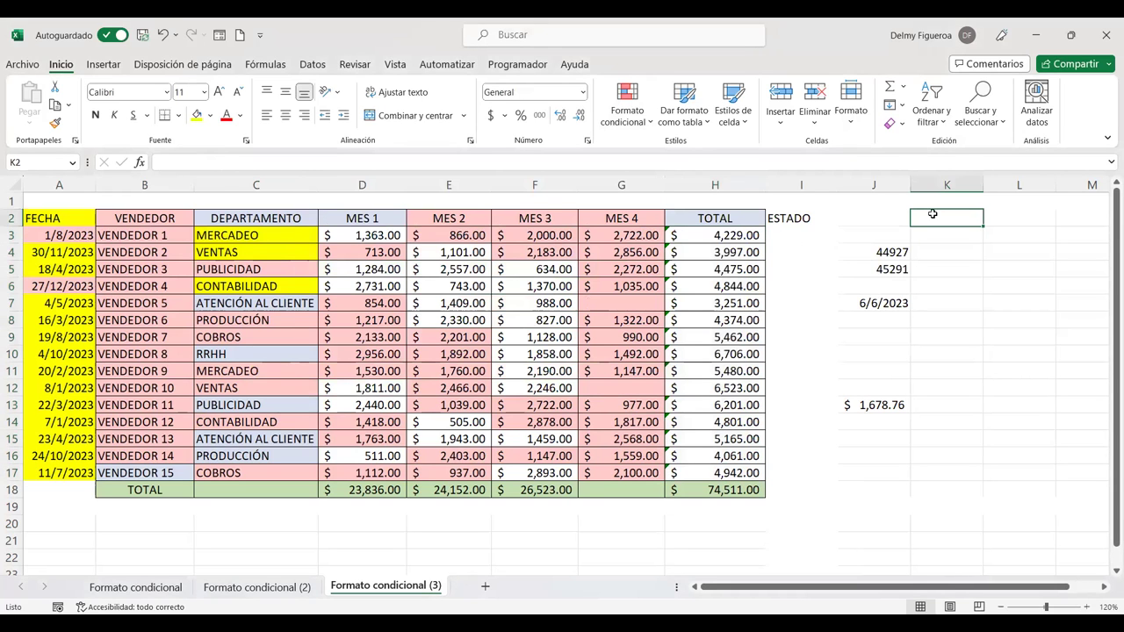